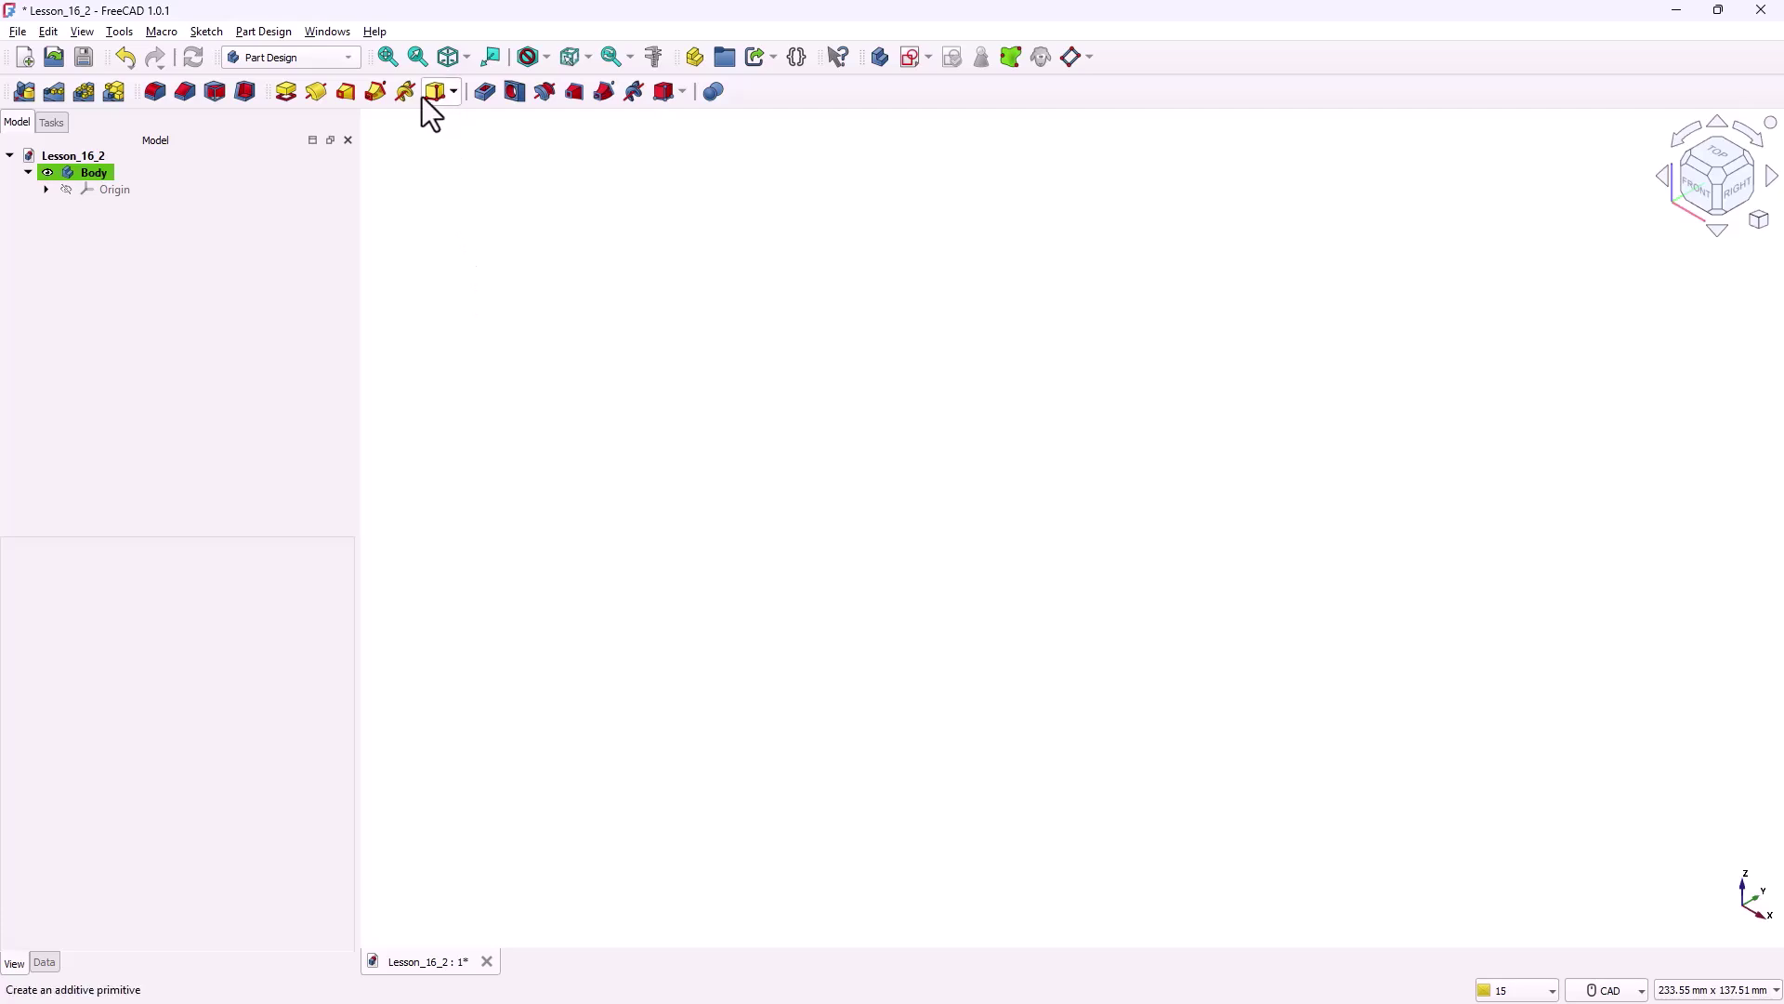
- Create a new sketch in the body attached to the XZ-plane
left_click(901, 61)
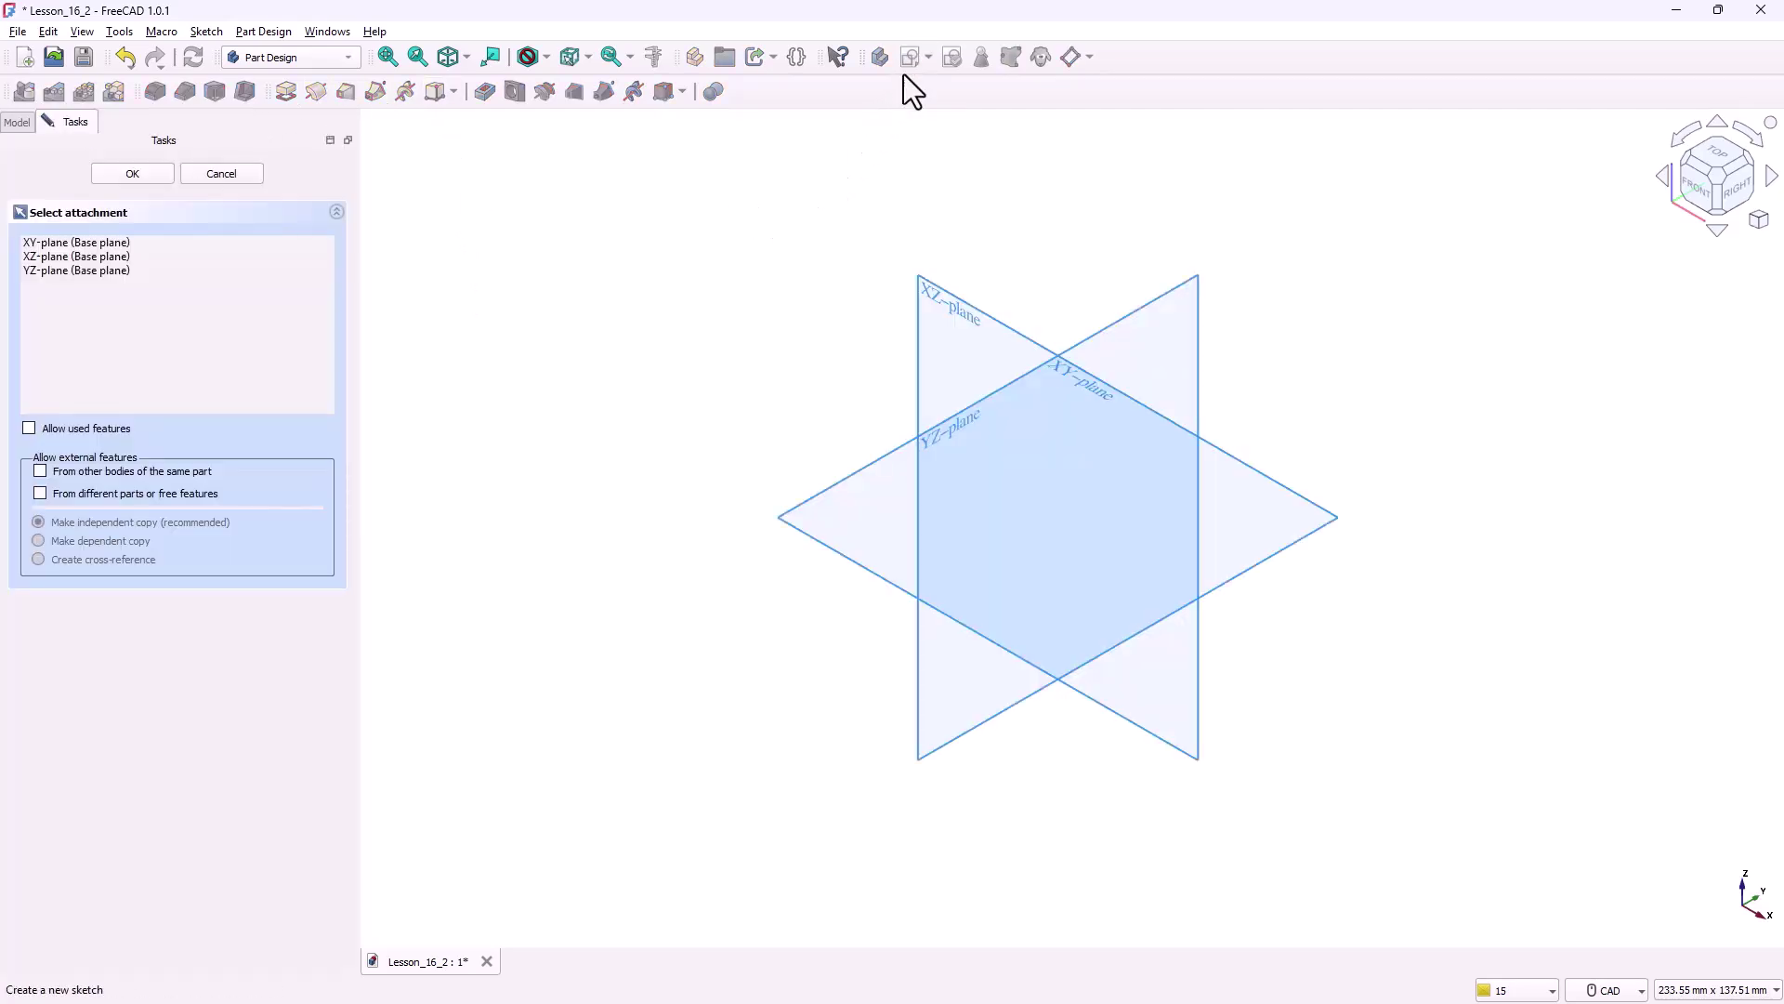
left_click(955, 303)
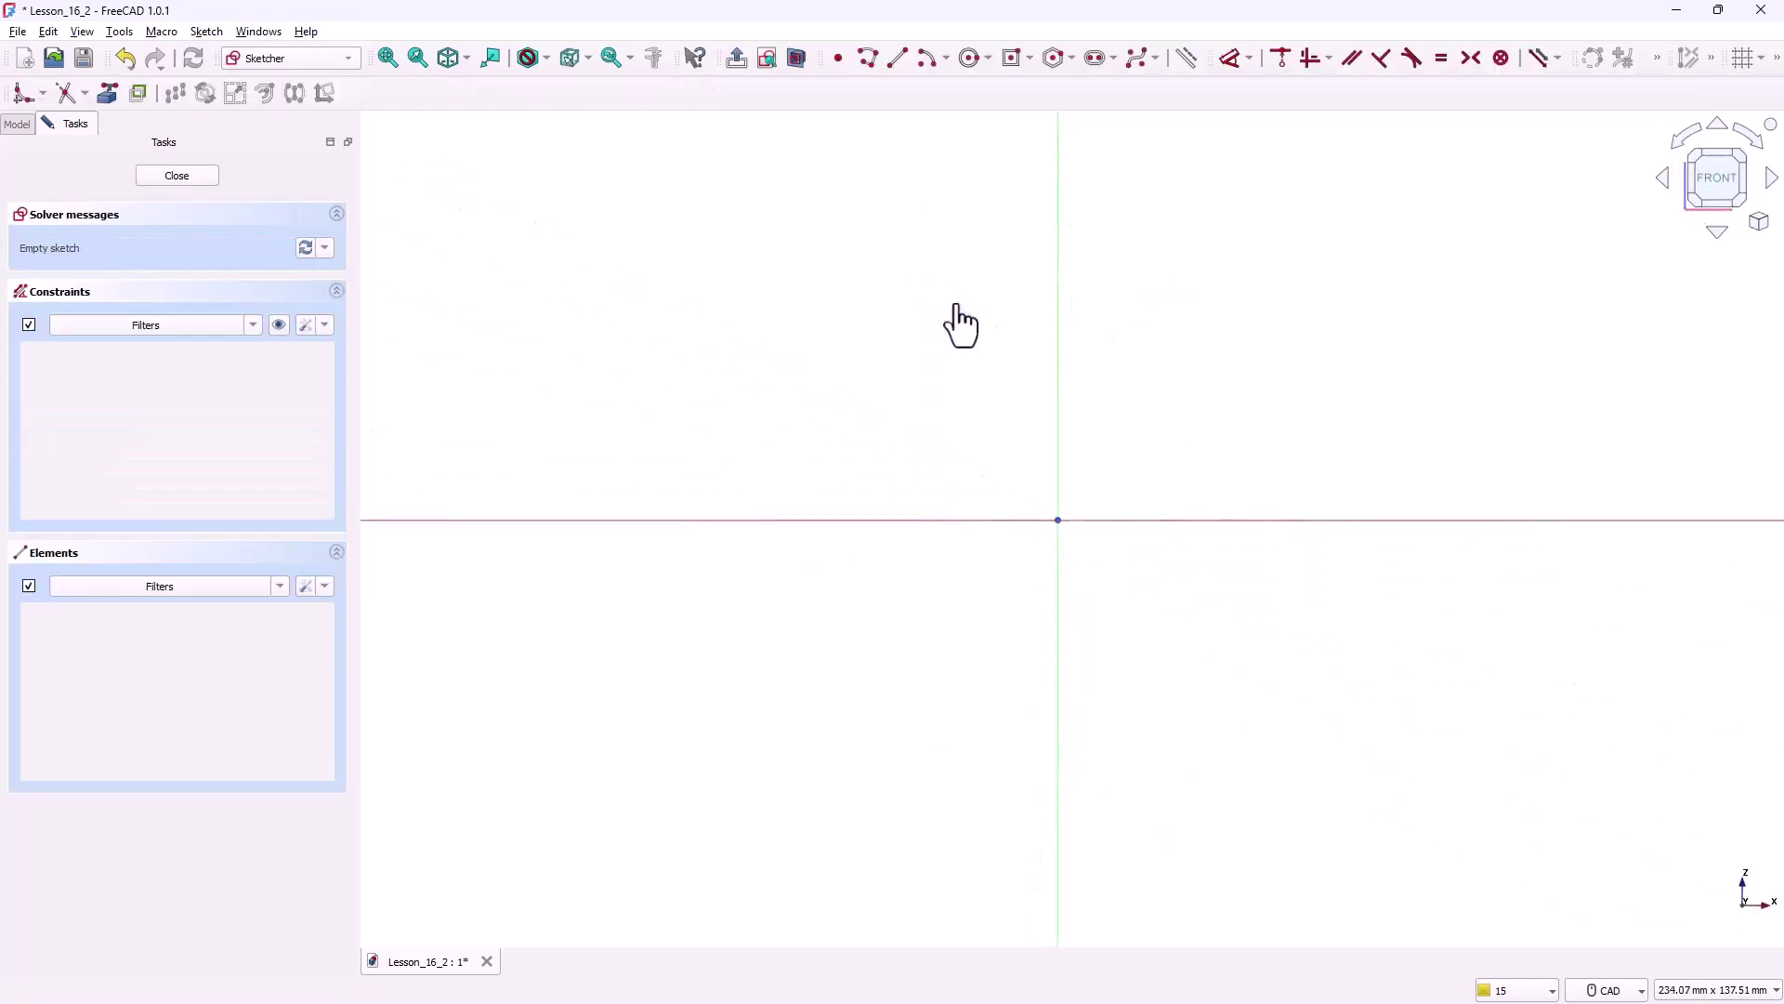
scroll(970, 222, "down", 5)
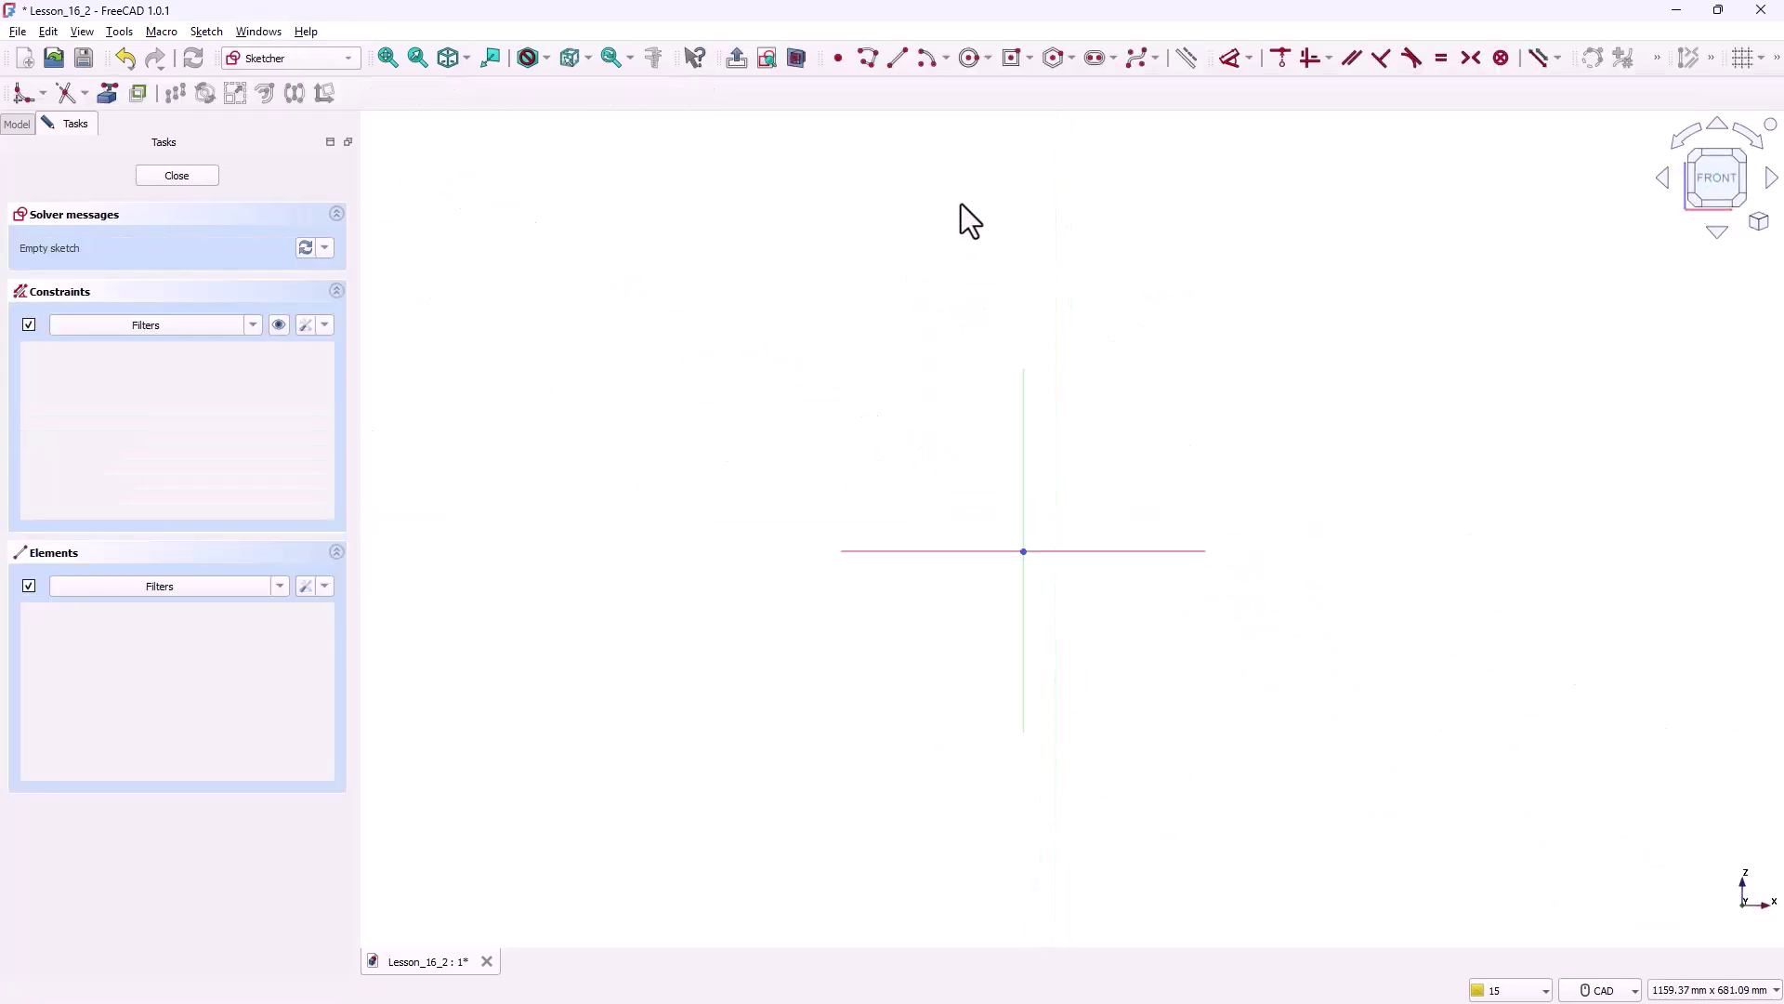
- Draw a polyline from the origin: a leftward horizontal line, a tangent arc, then an angled line
left_click(868, 61)
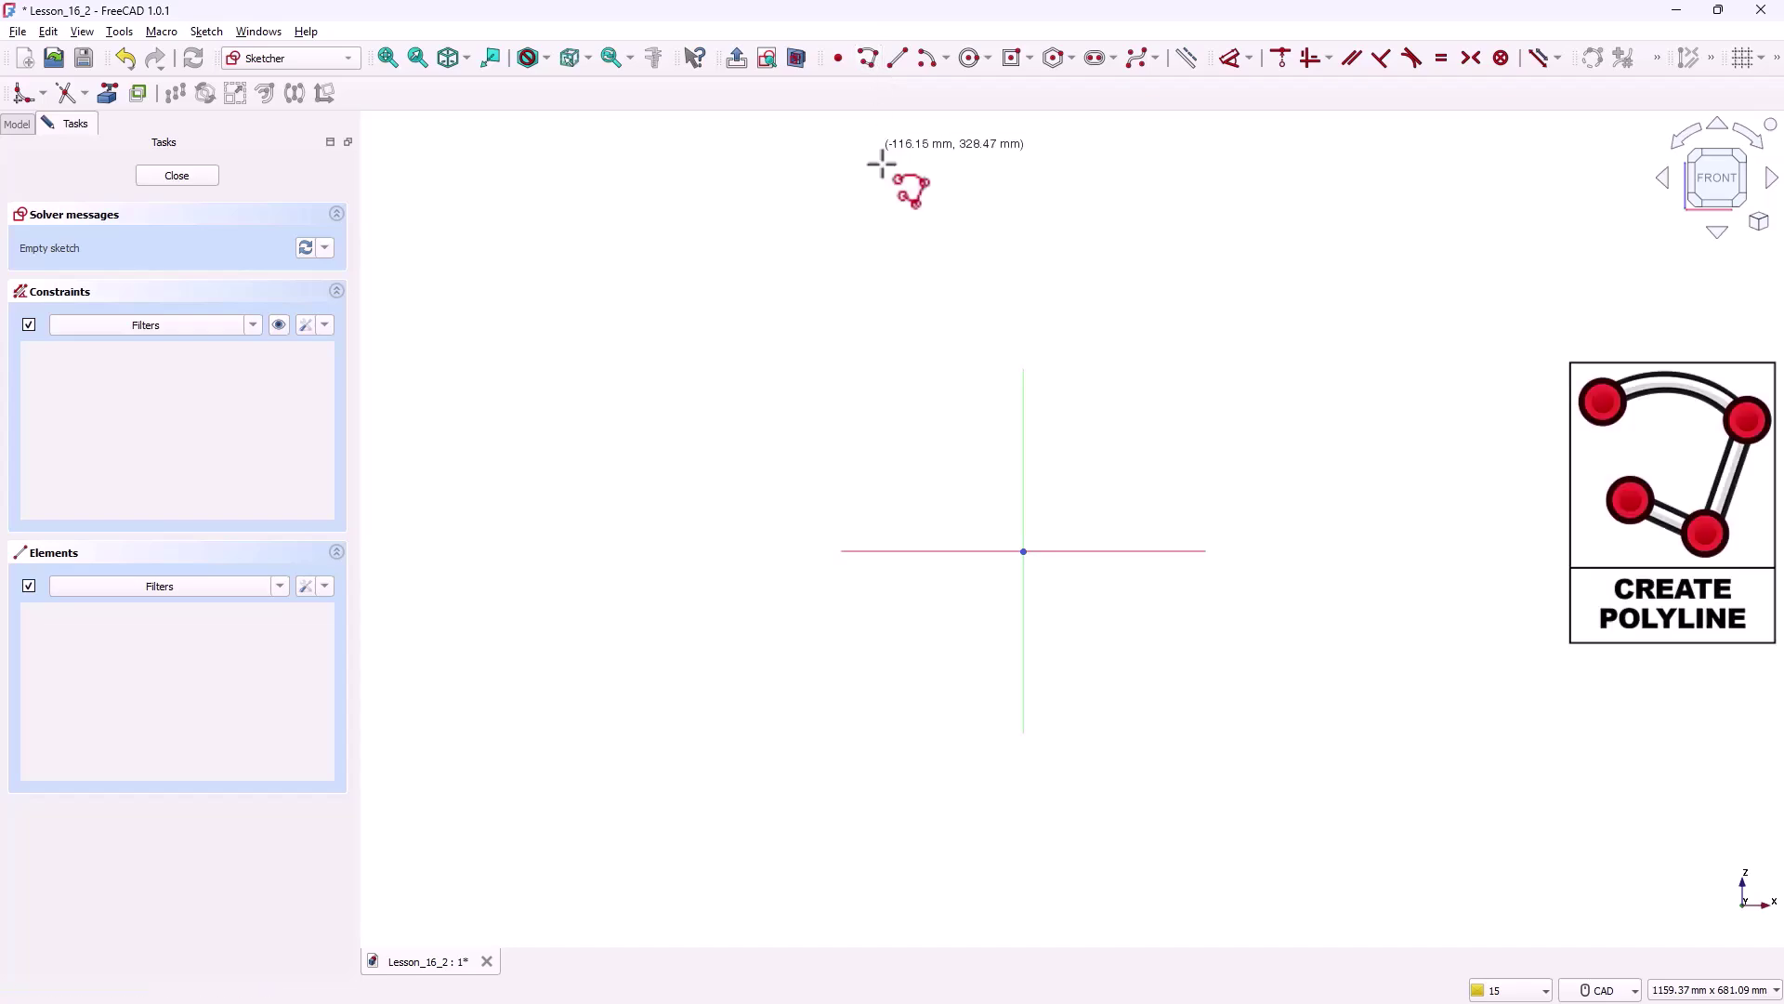
left_click(1024, 551)
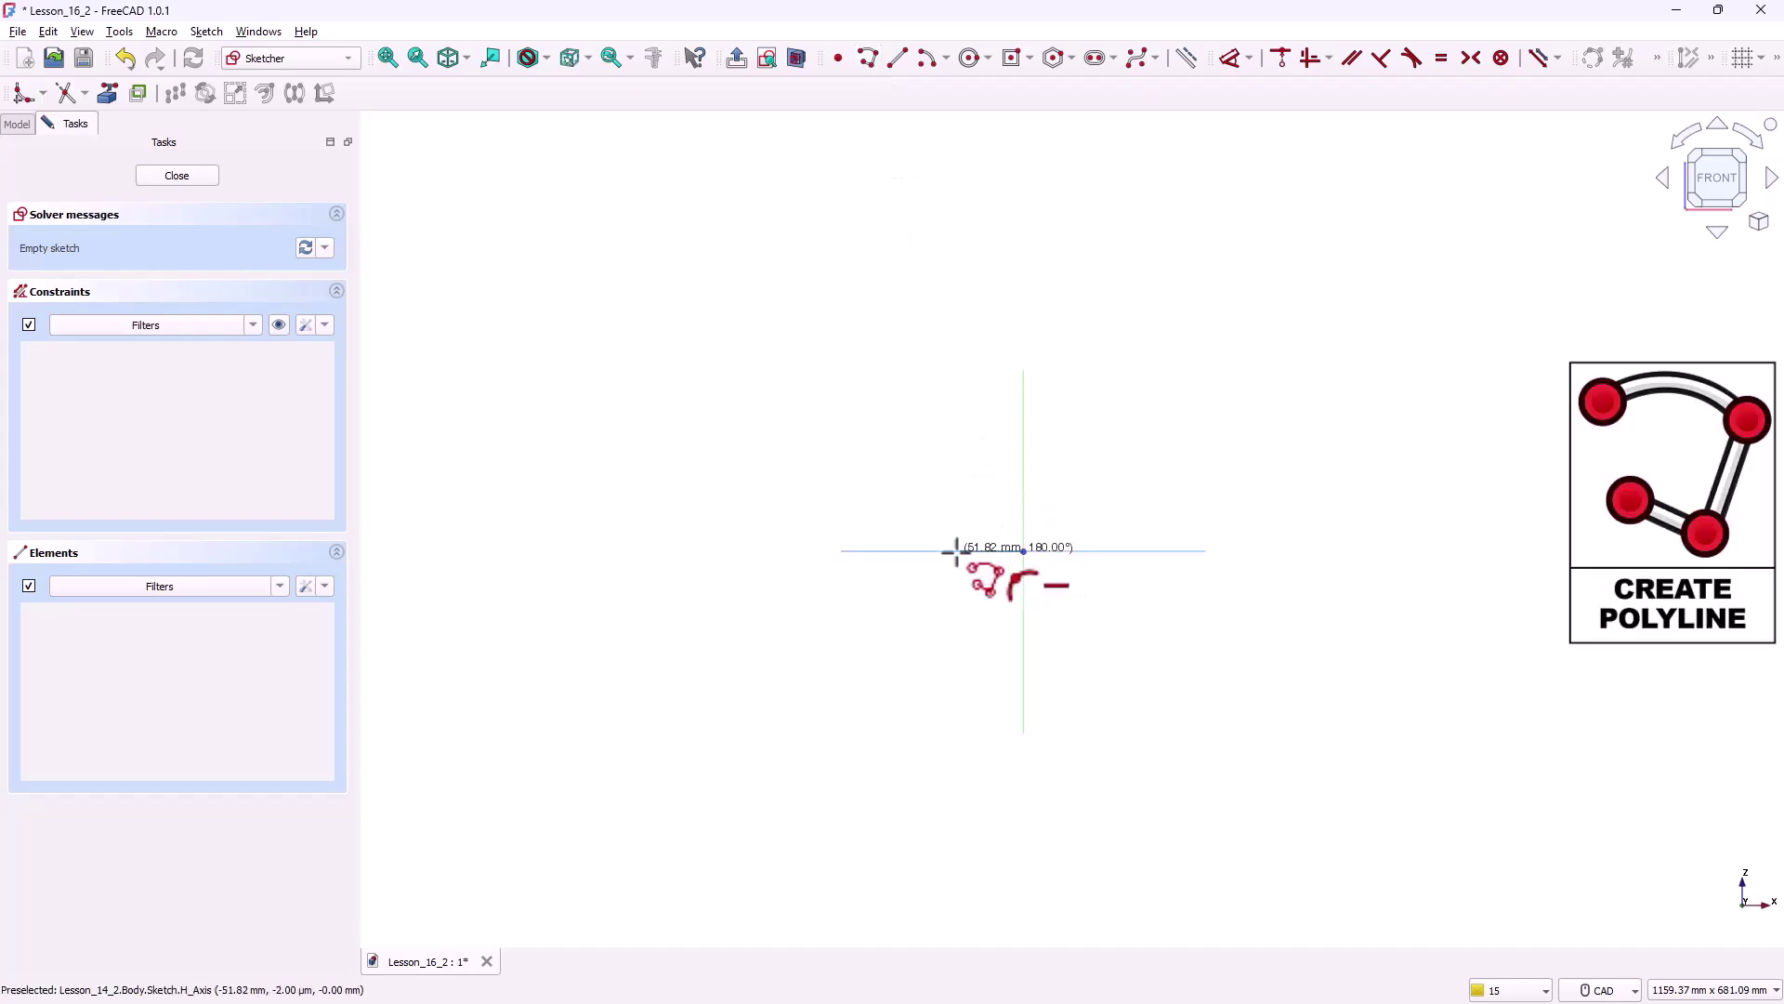
left_click(832, 554)
key("m")
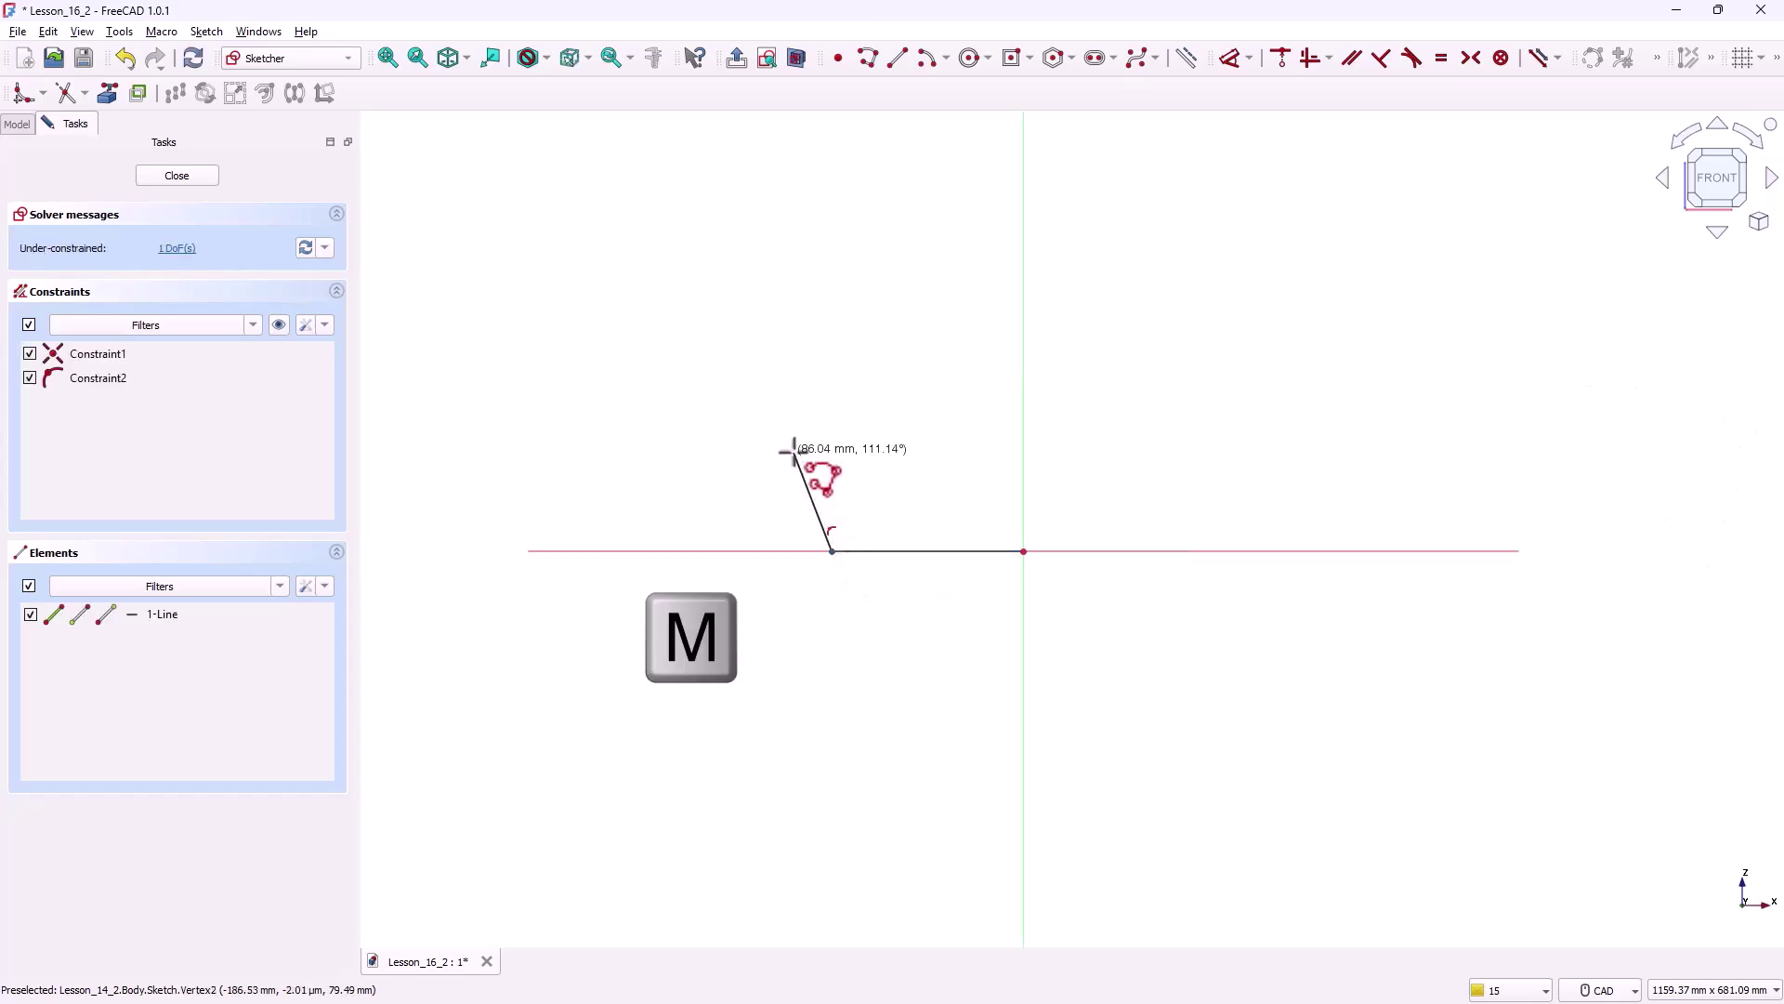
key("m")
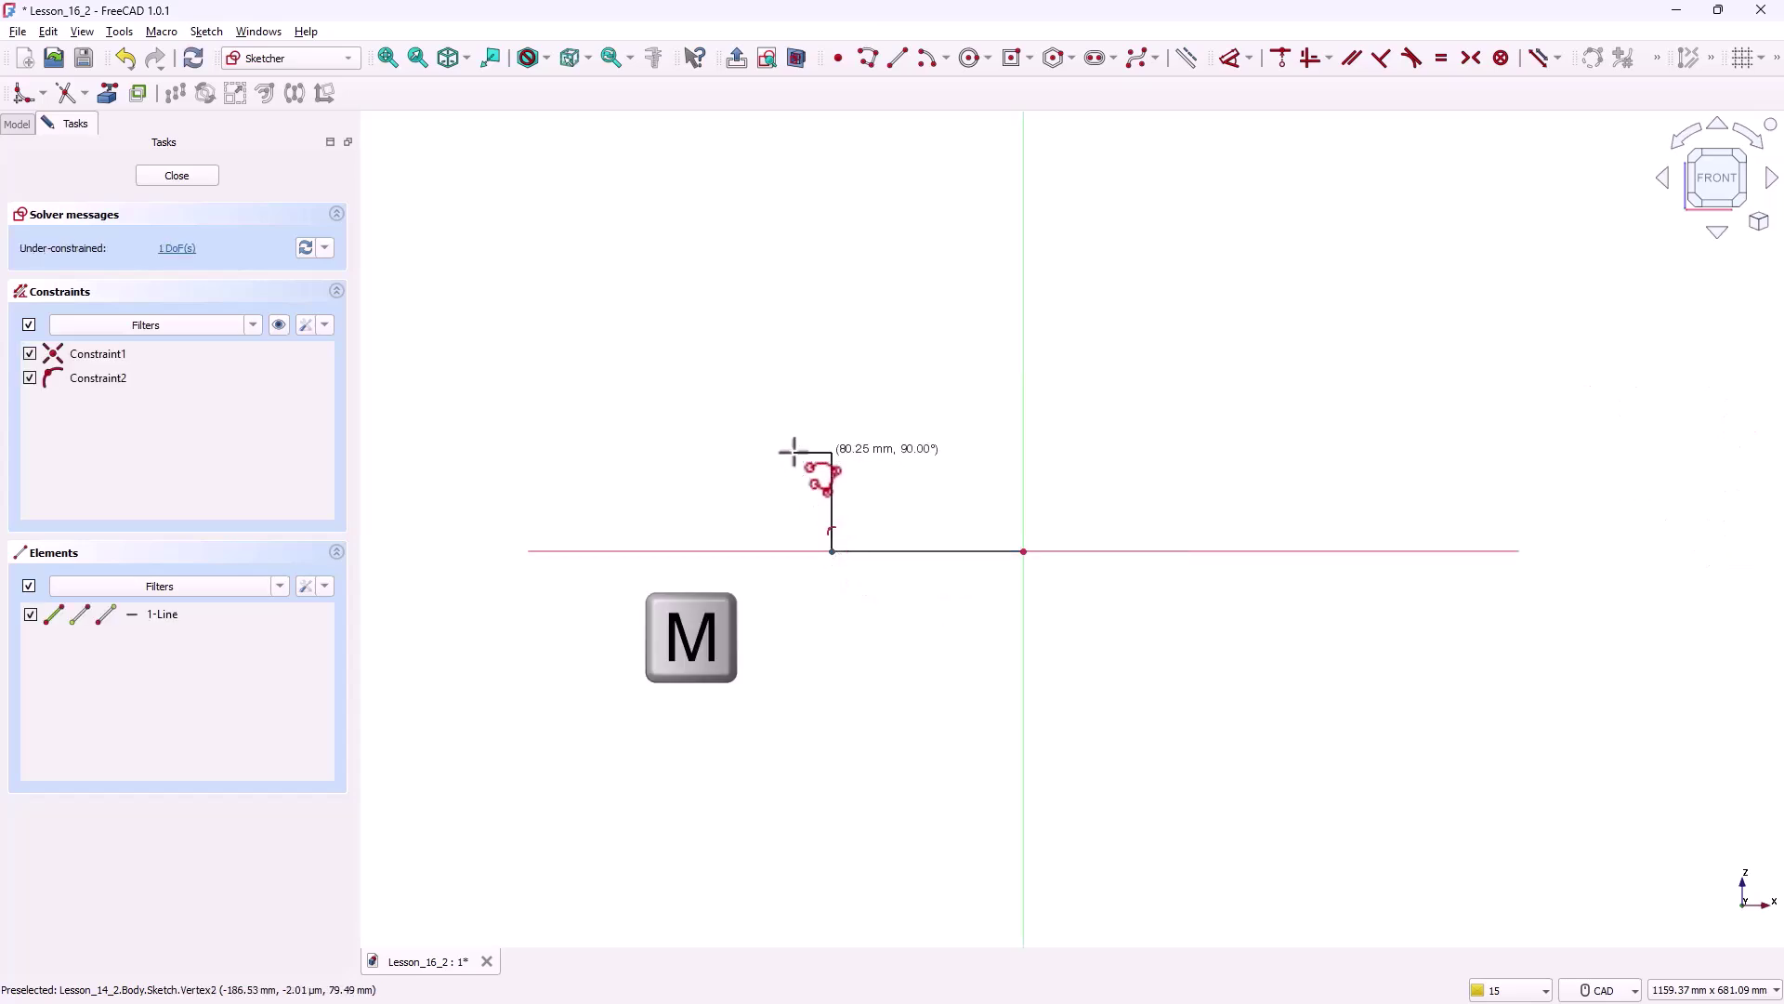
key("m")
key("m")
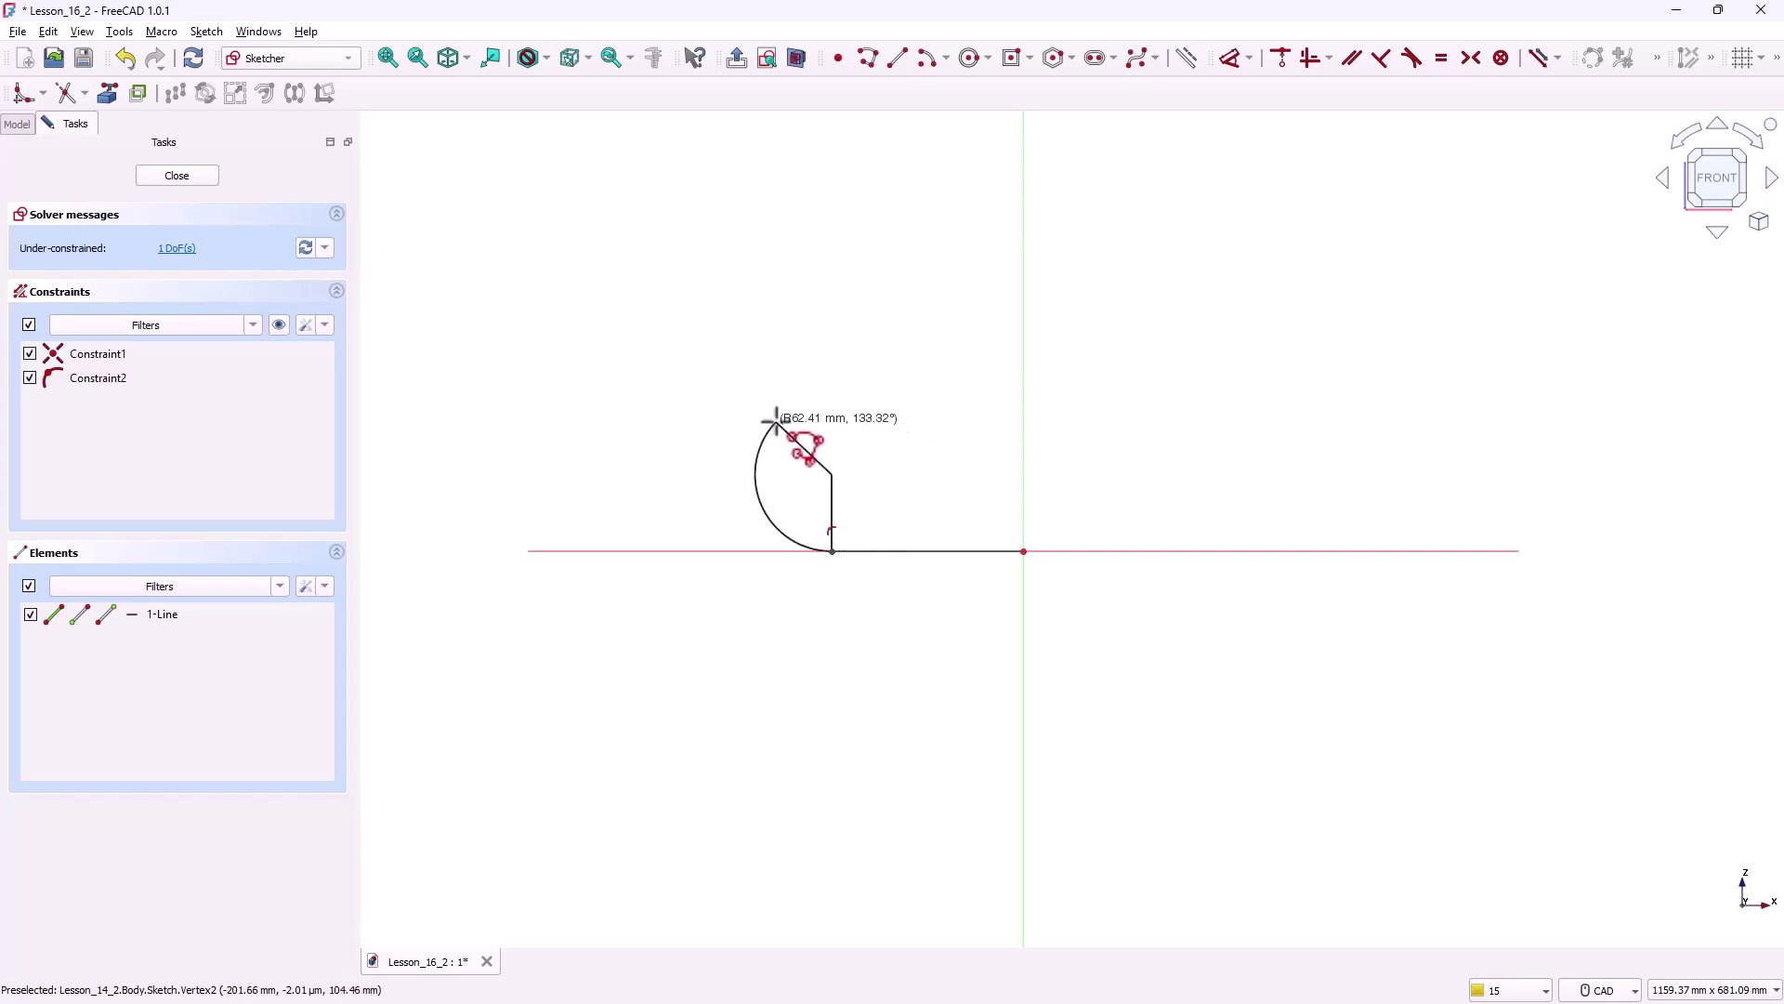
key("m")
left_click(776, 420)
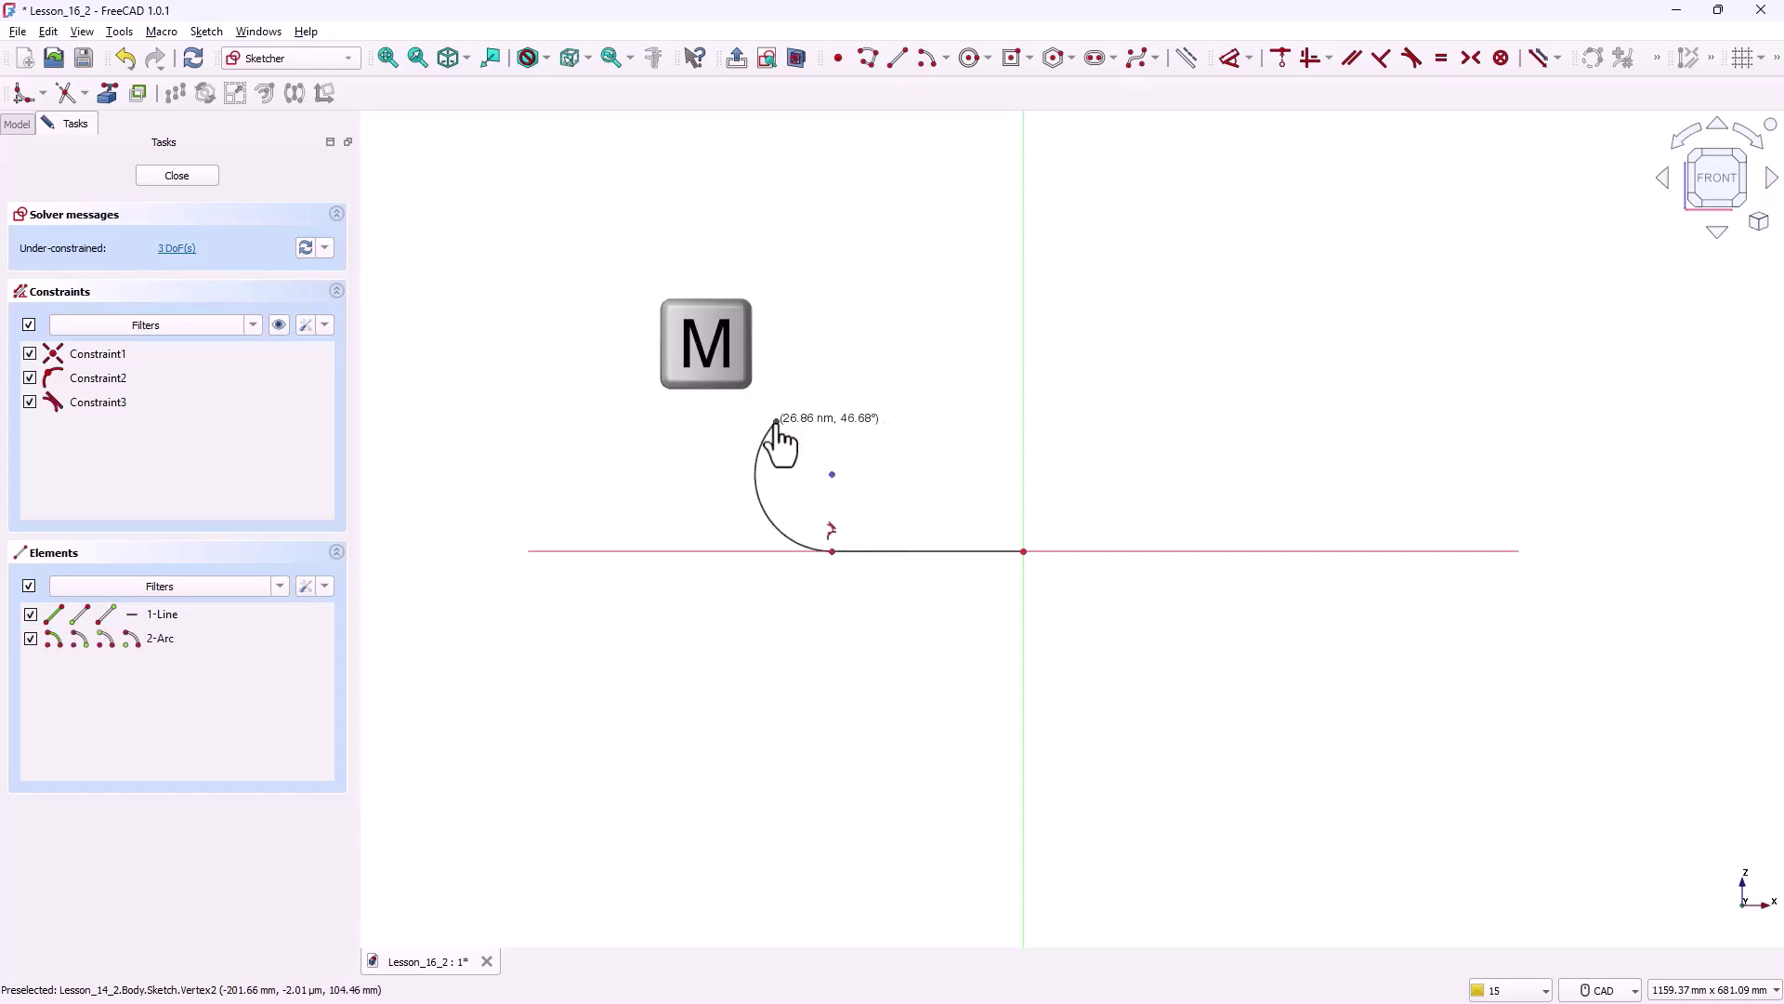
left_click(892, 299)
right_click(943, 406)
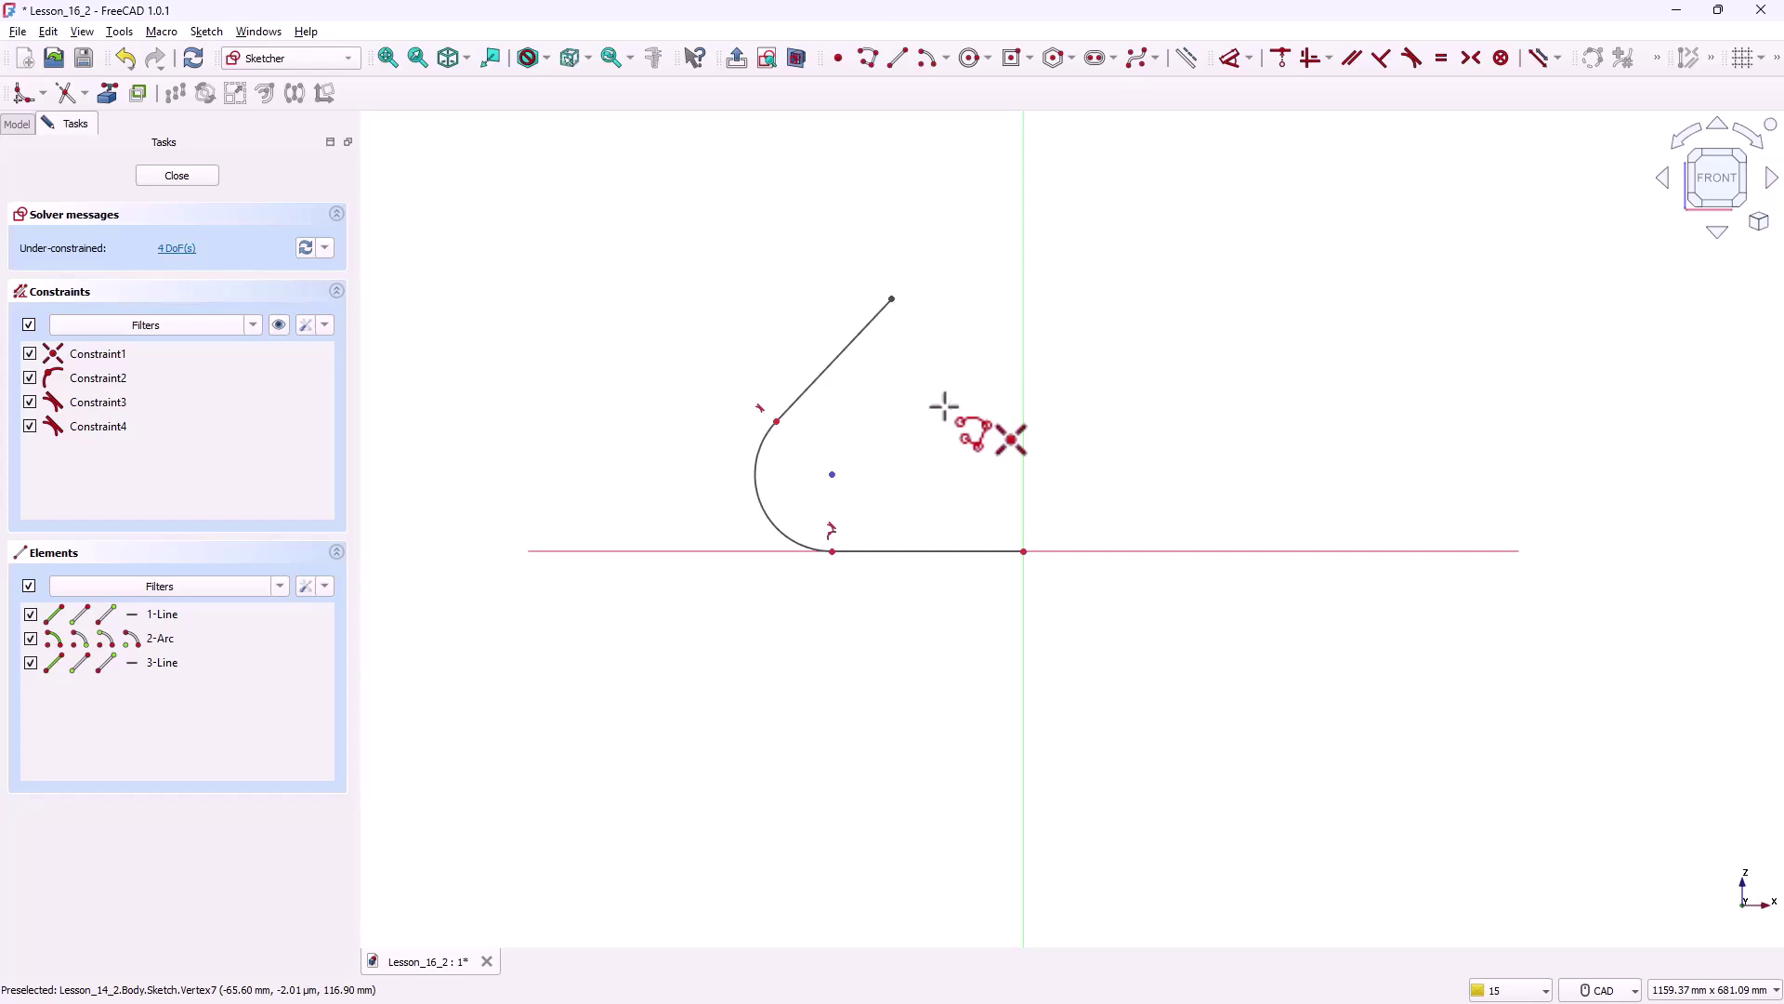
- Exit the polyline tool and constrain the upper straight line to be vertical
right_click(943, 406)
left_click(851, 345)
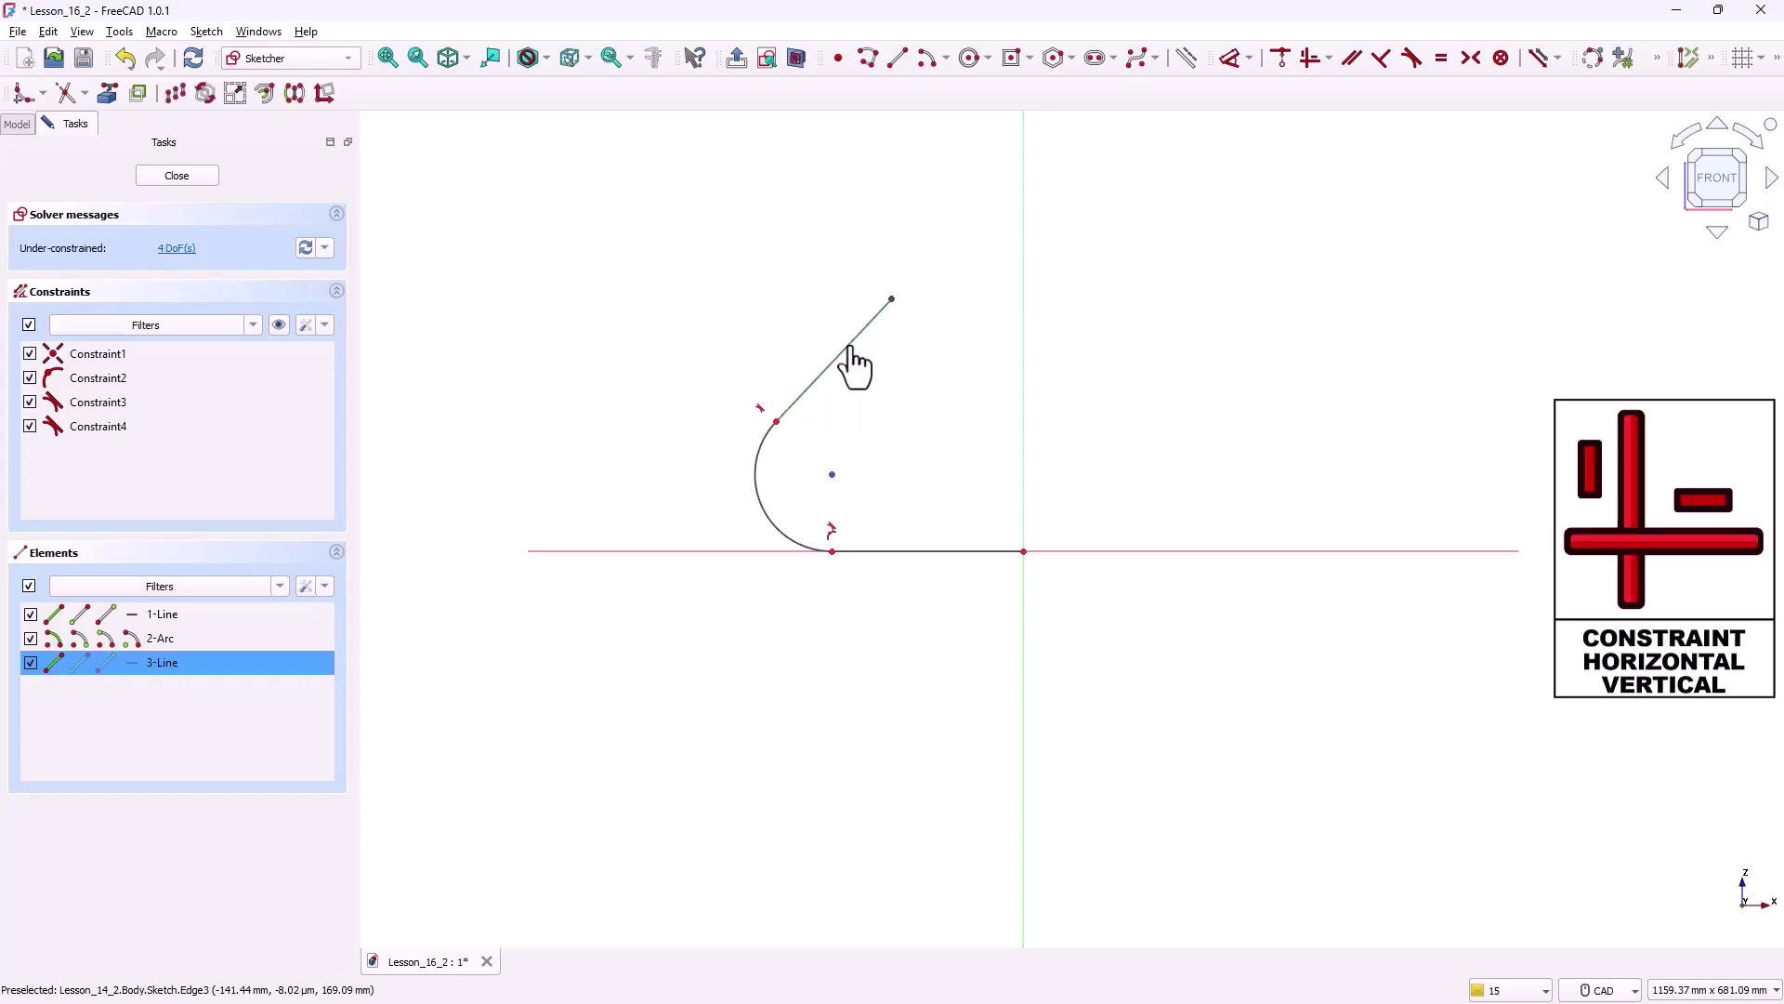
left_click(1309, 59)
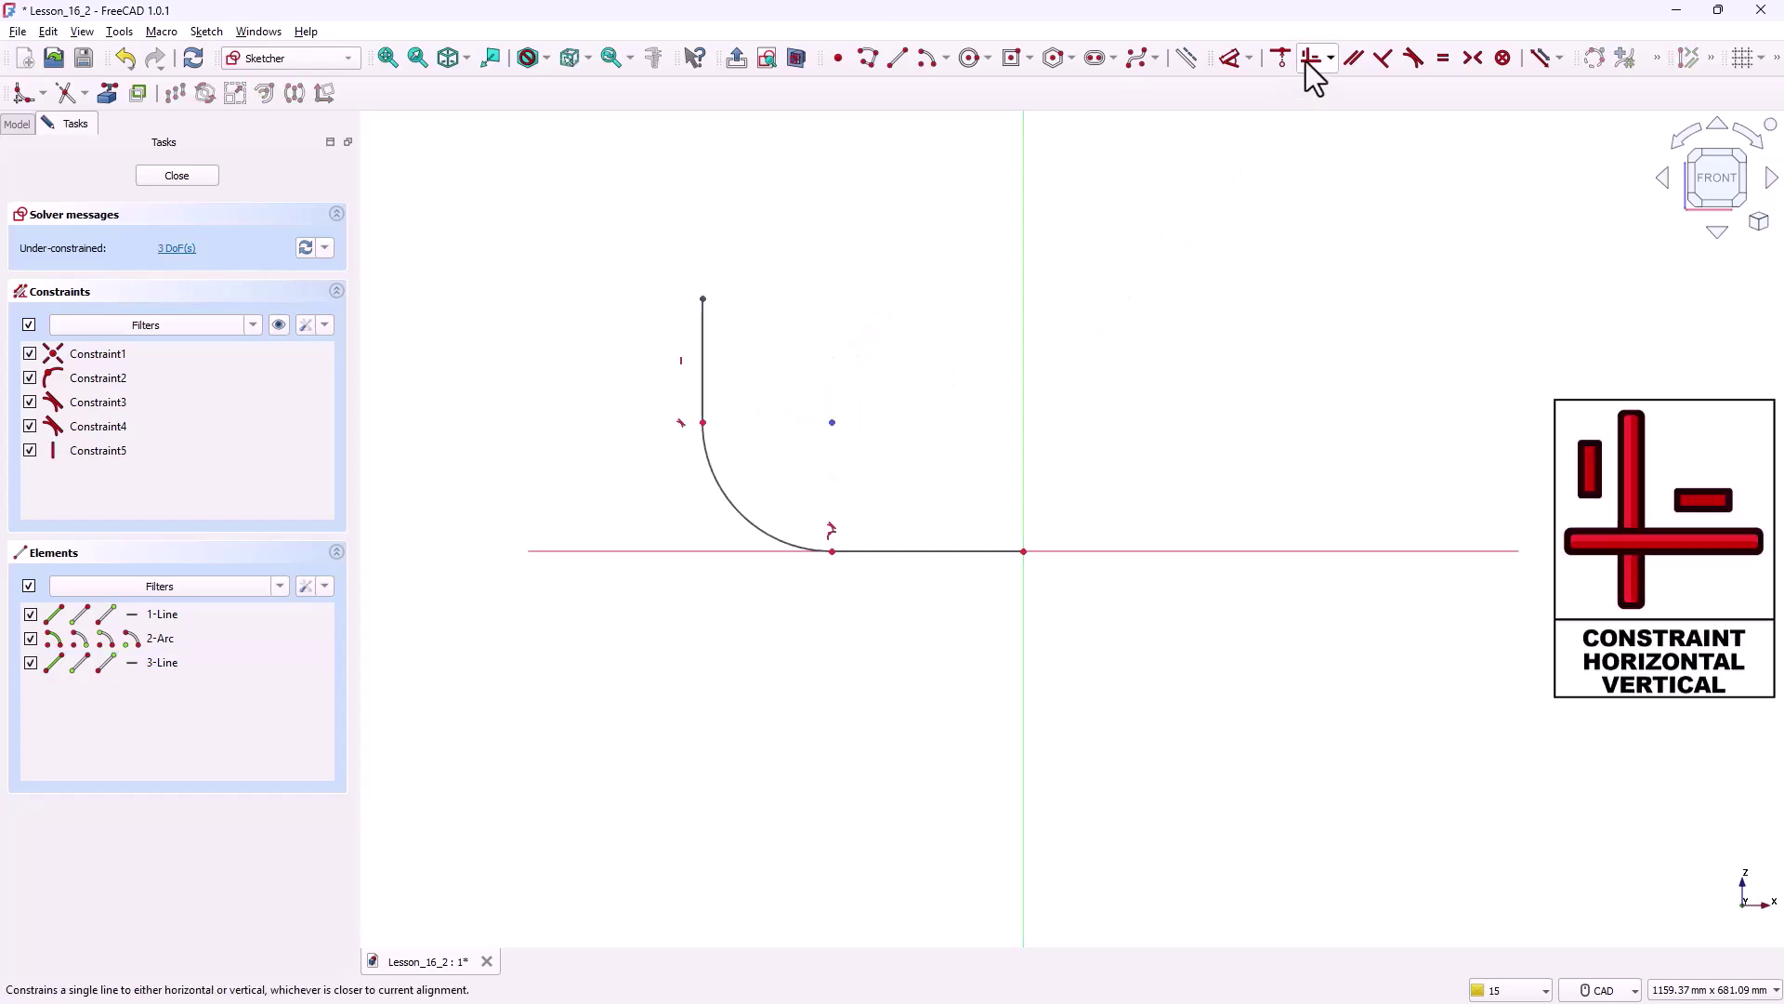
left_click(894, 550)
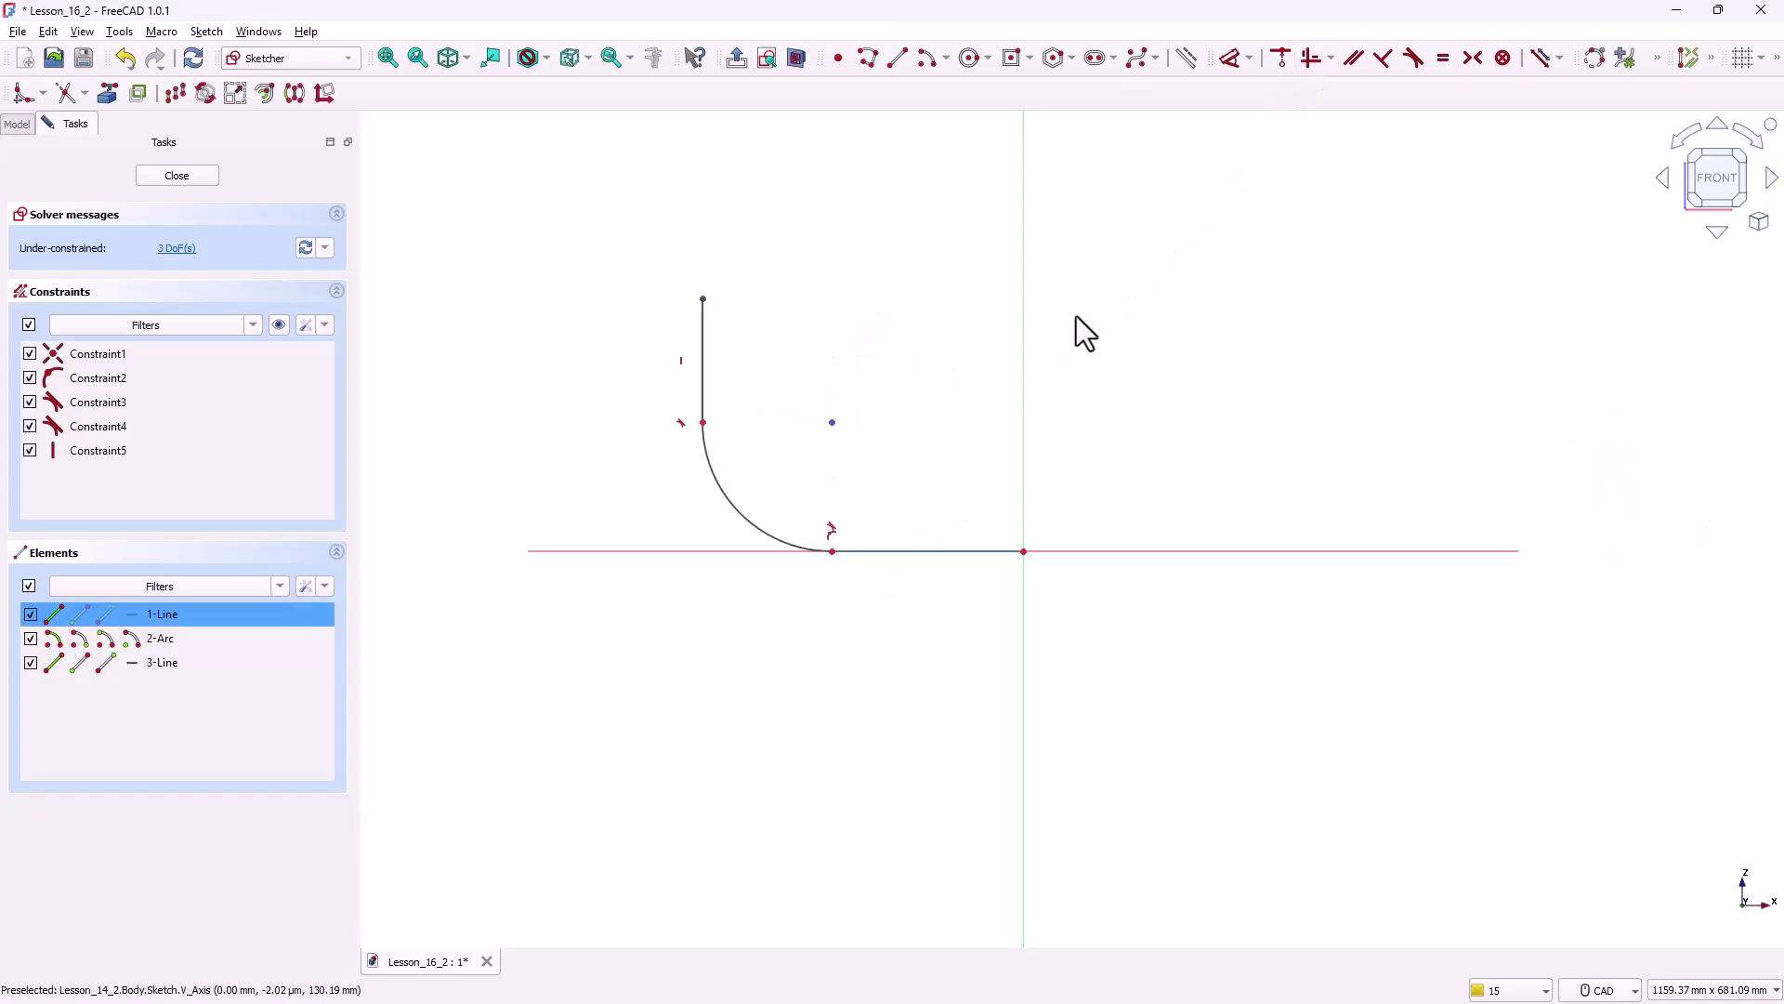
left_click(1311, 63)
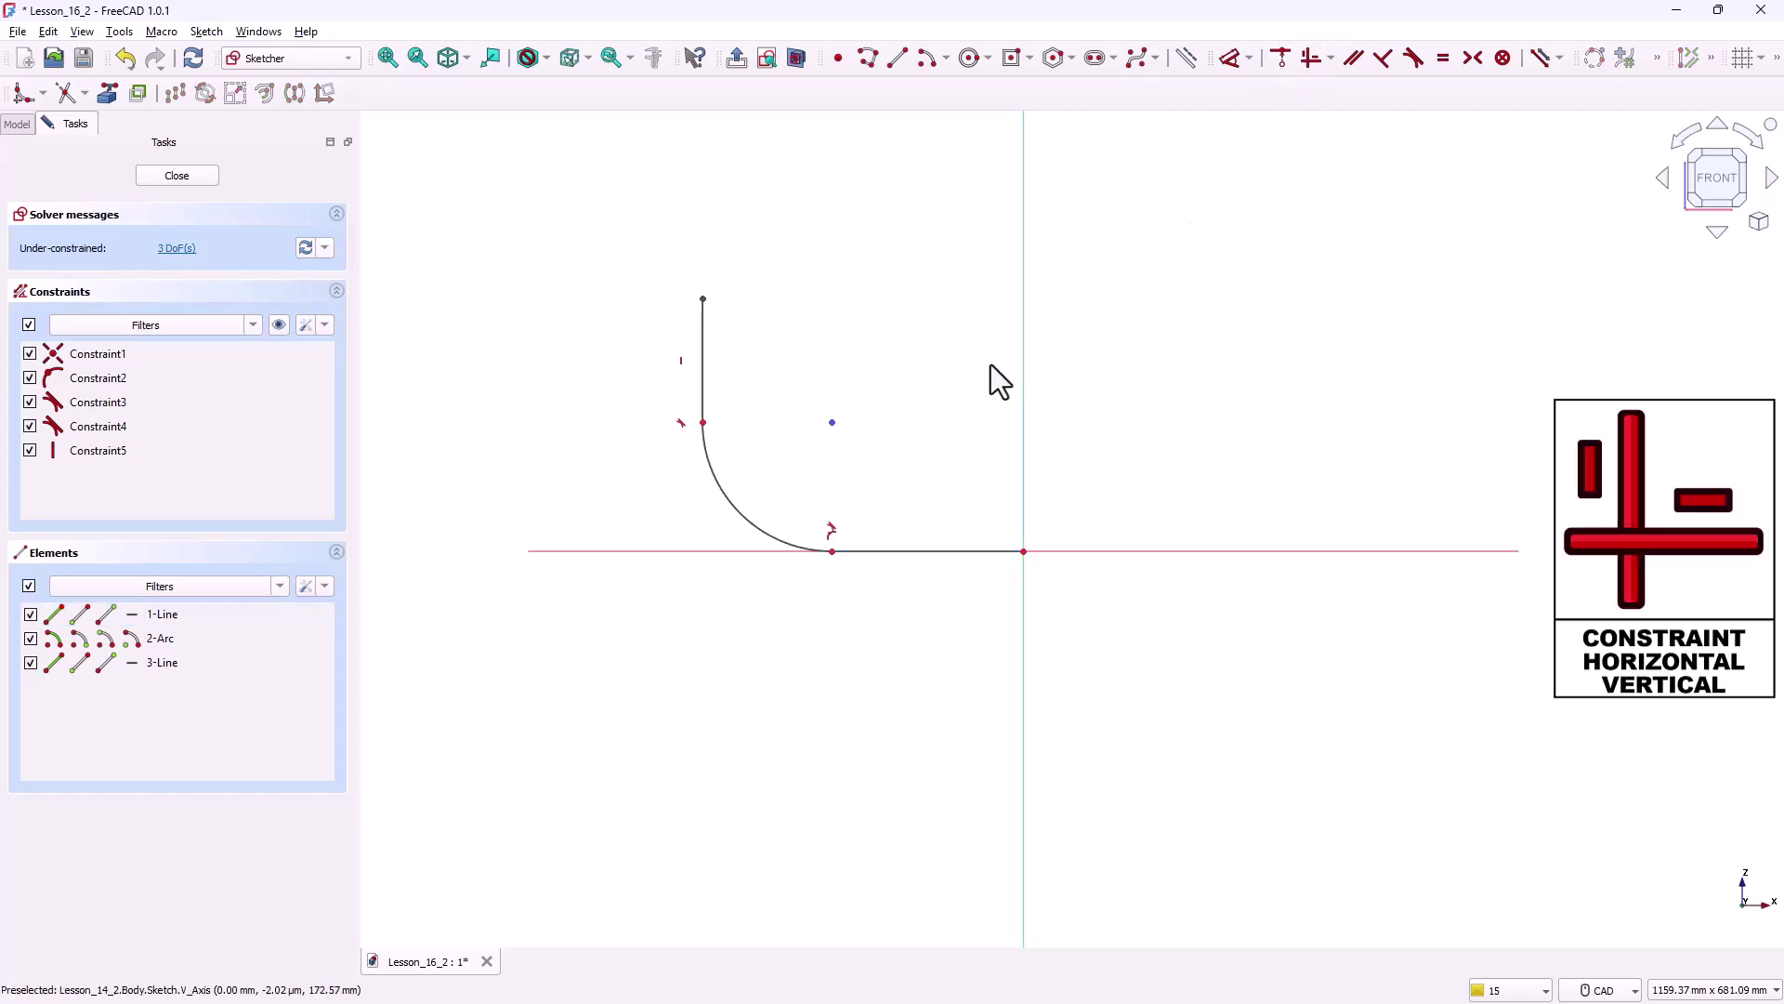
- Dimension the bottom horizontal line and the vertical line to 150 mm each
left_click(1232, 59)
left_click(916, 551)
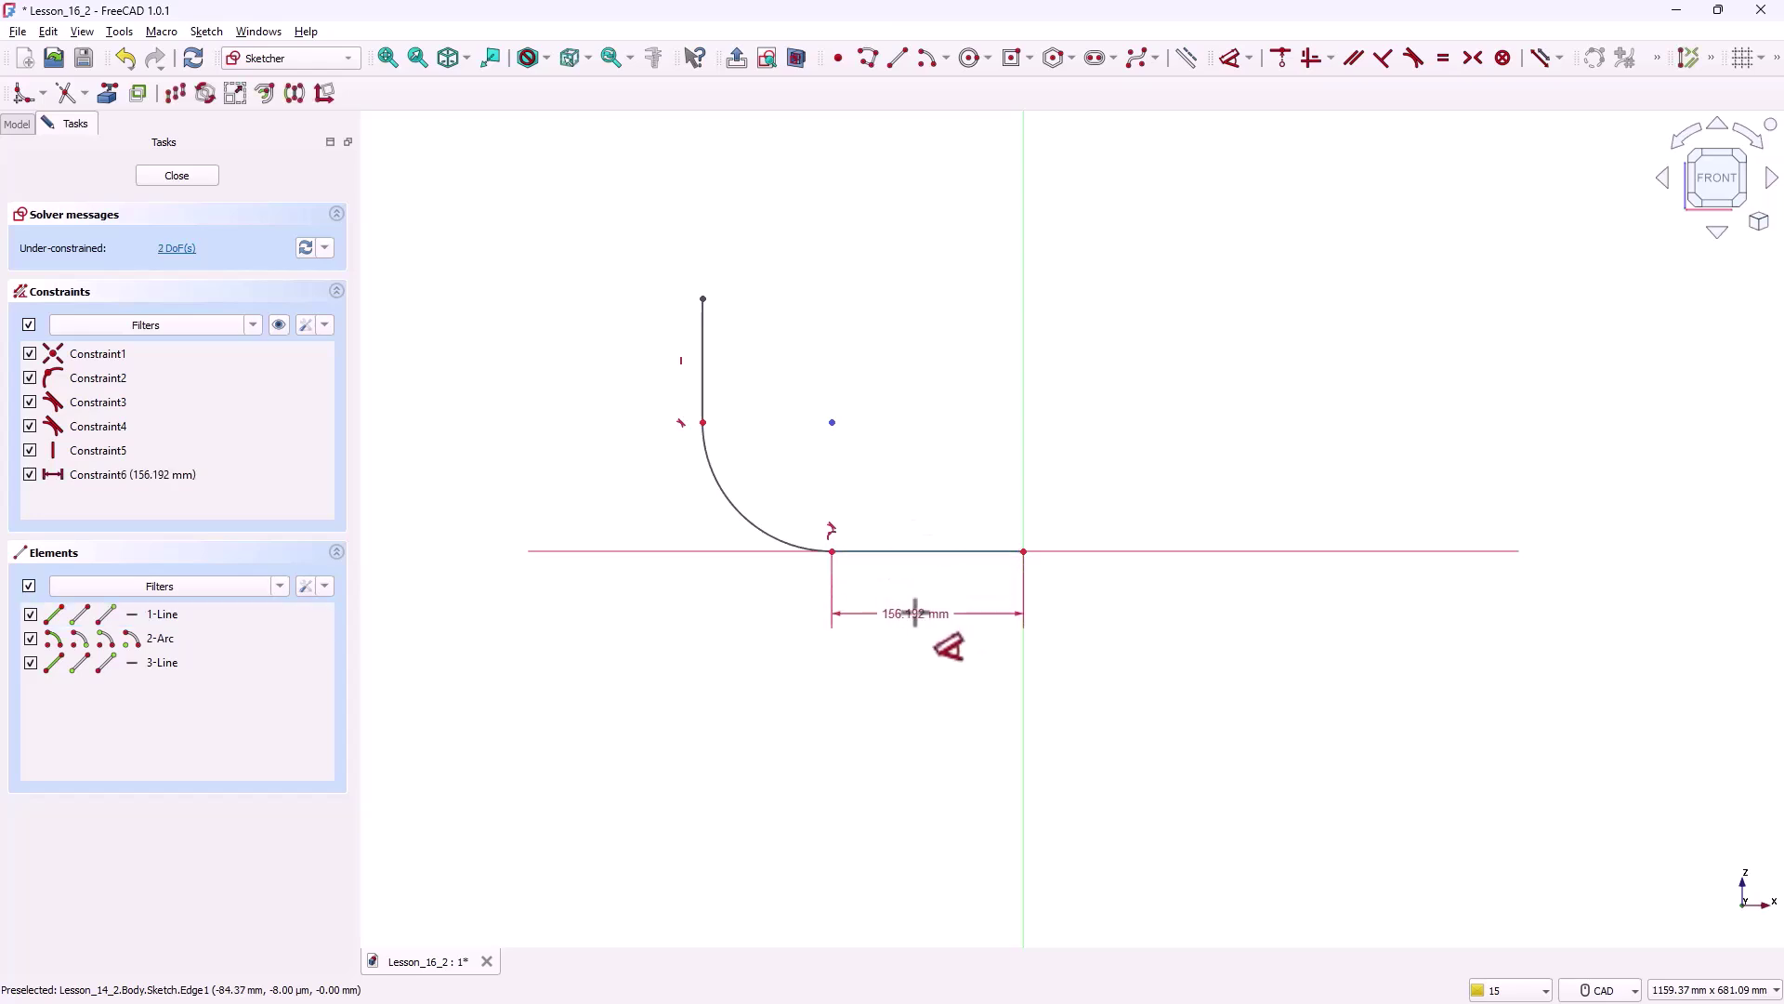
left_click(908, 615)
type("150")
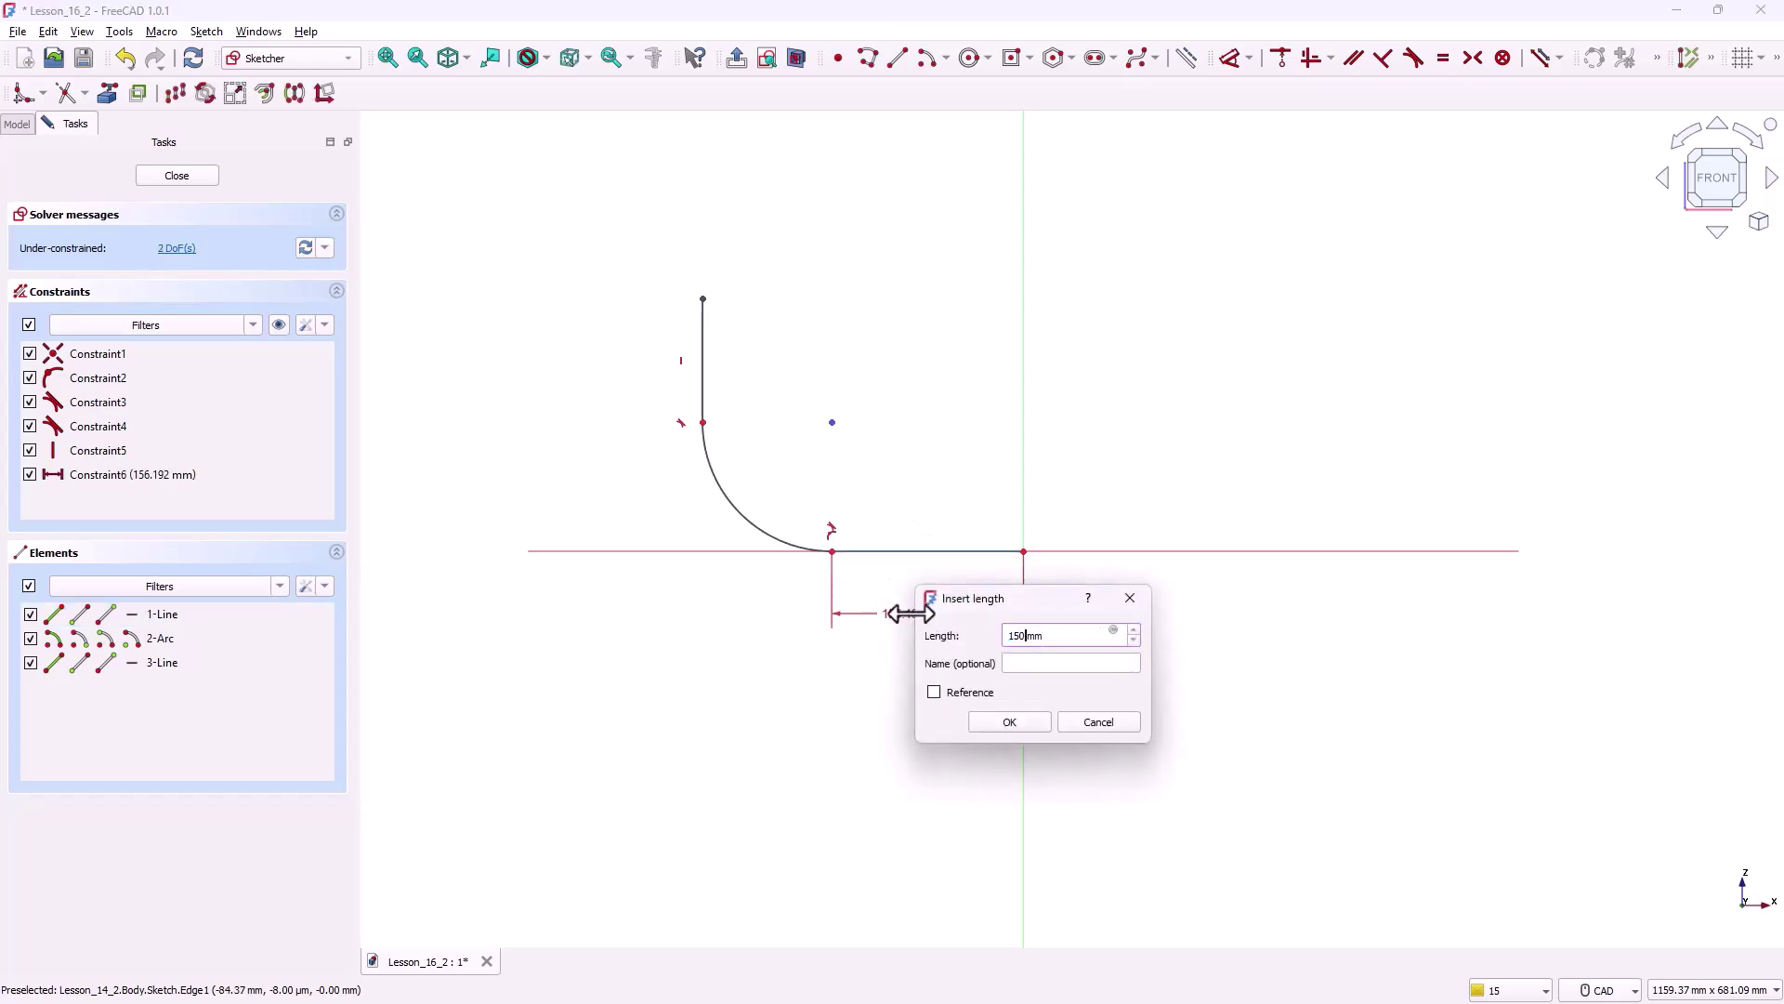
left_click(1032, 722)
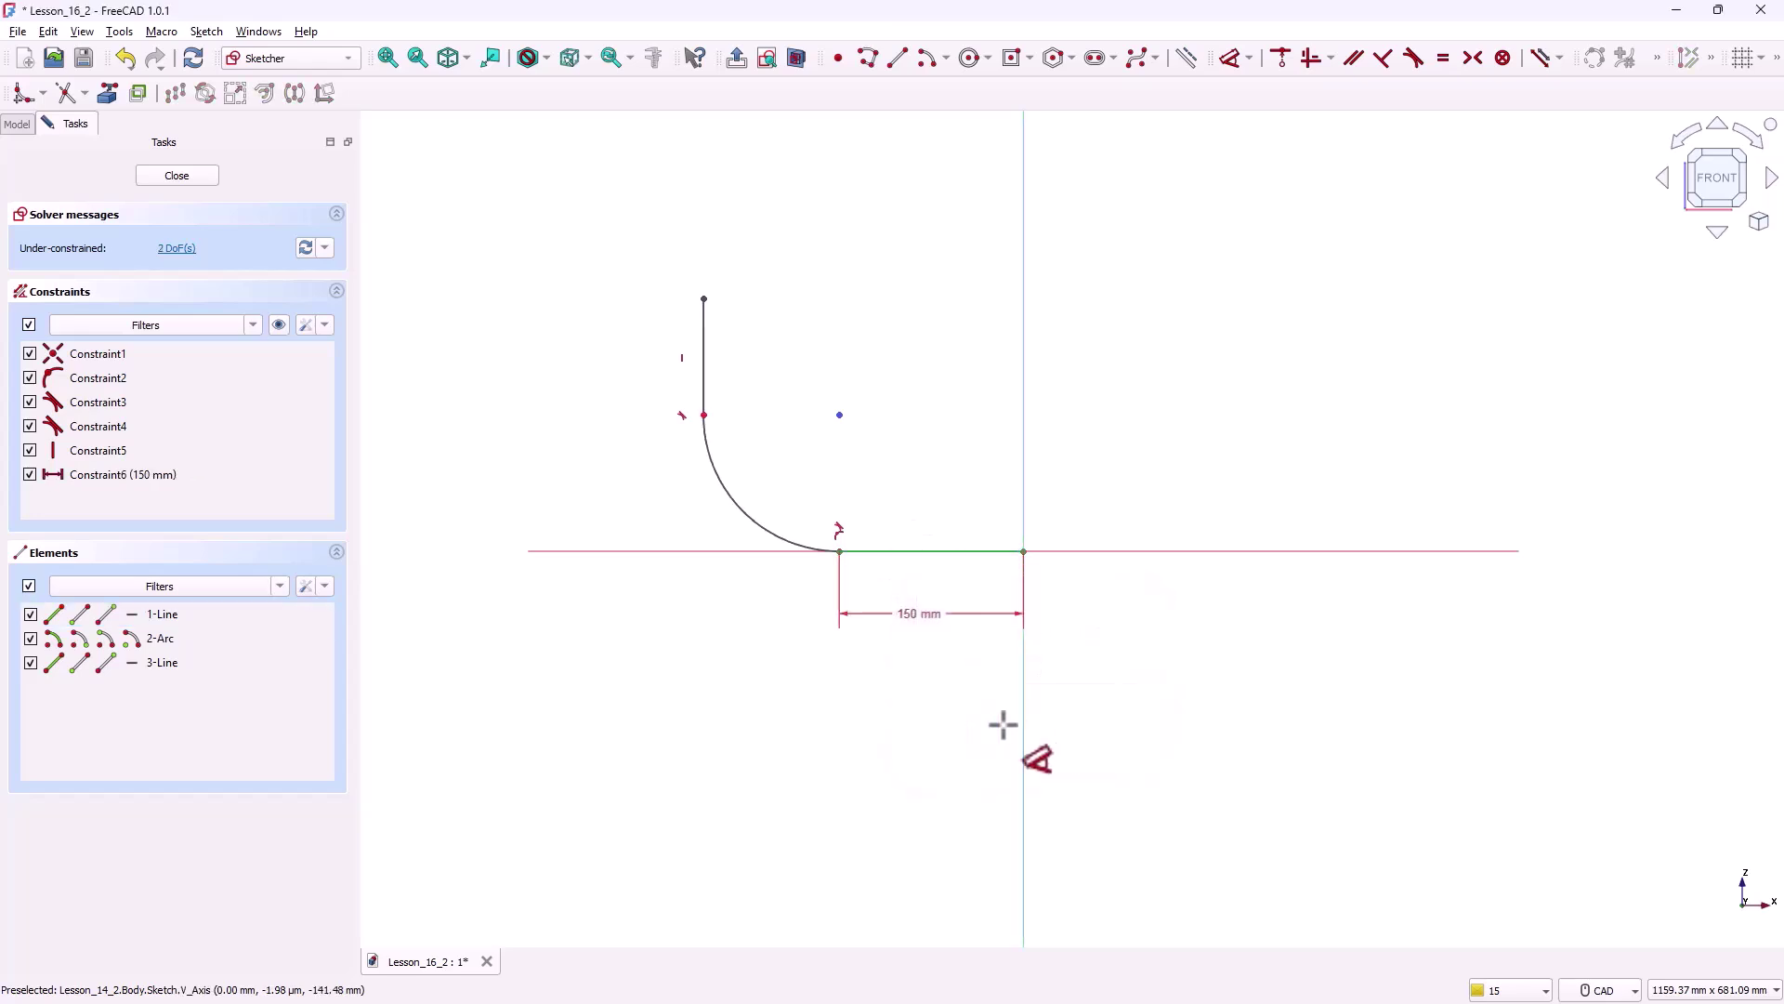
left_click(702, 363)
left_click(589, 376)
type("150")
left_click(714, 474)
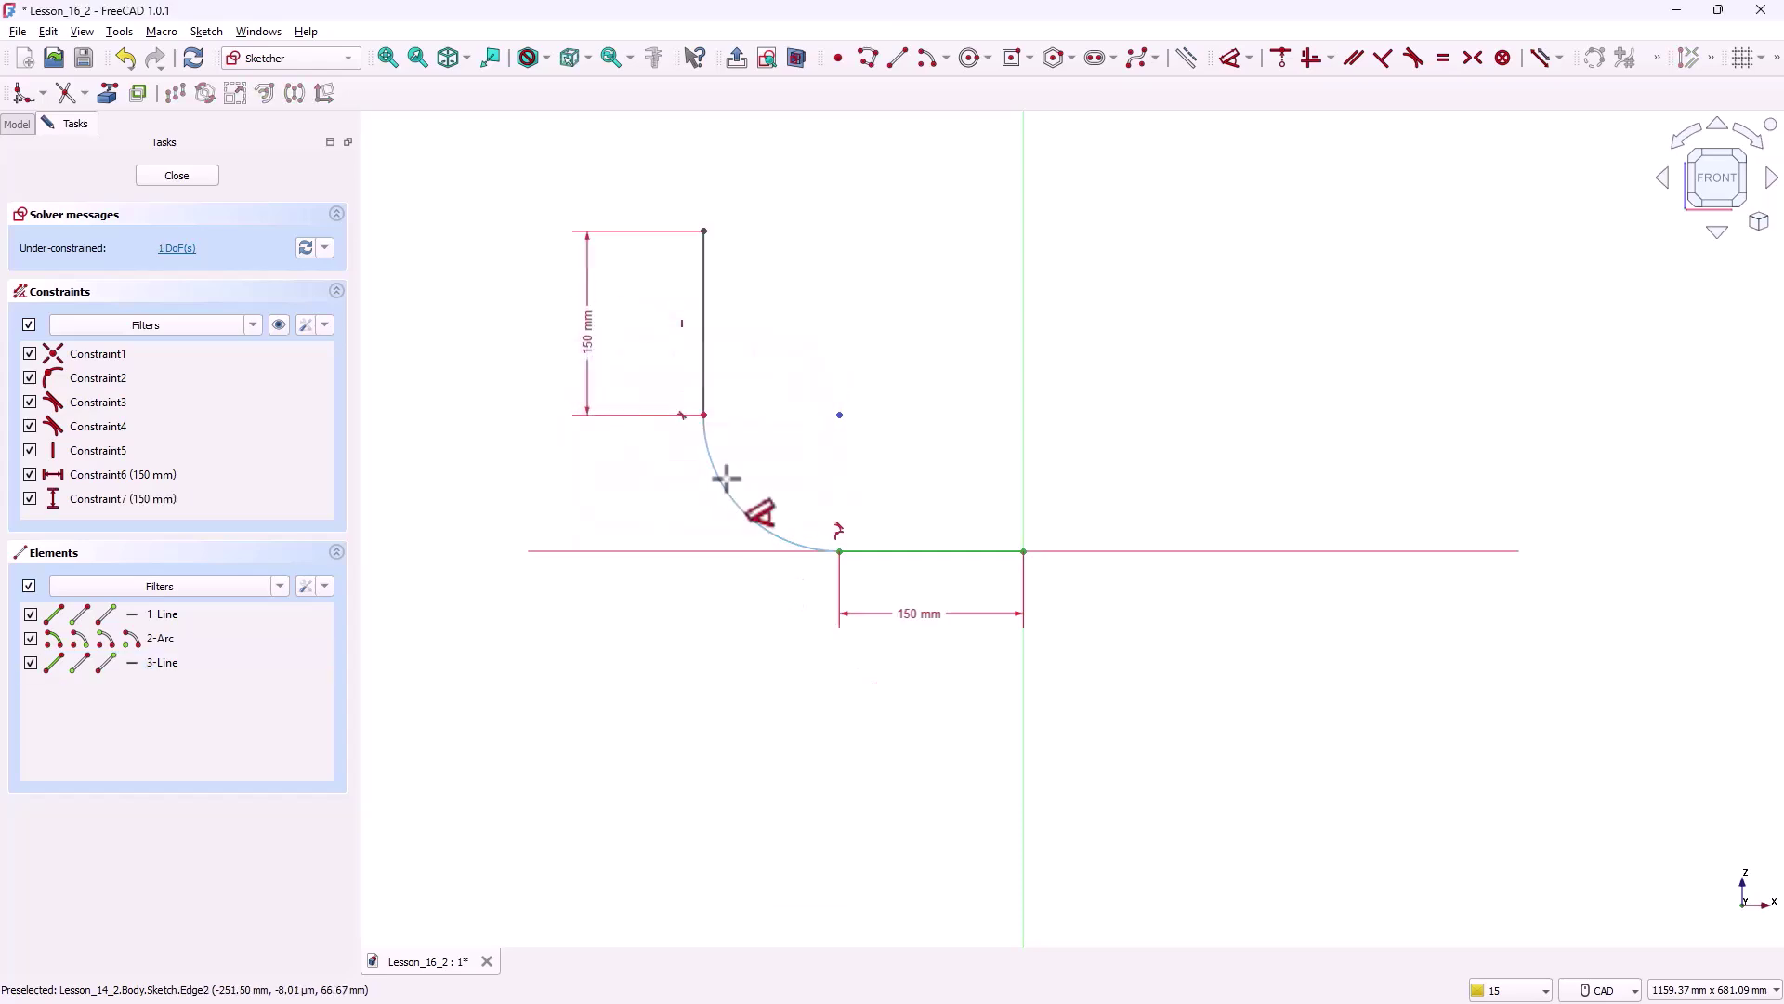
- Set the arc's radius dimension to 260 mm and fit the sketch in view
left_click(722, 486)
left_click(650, 534)
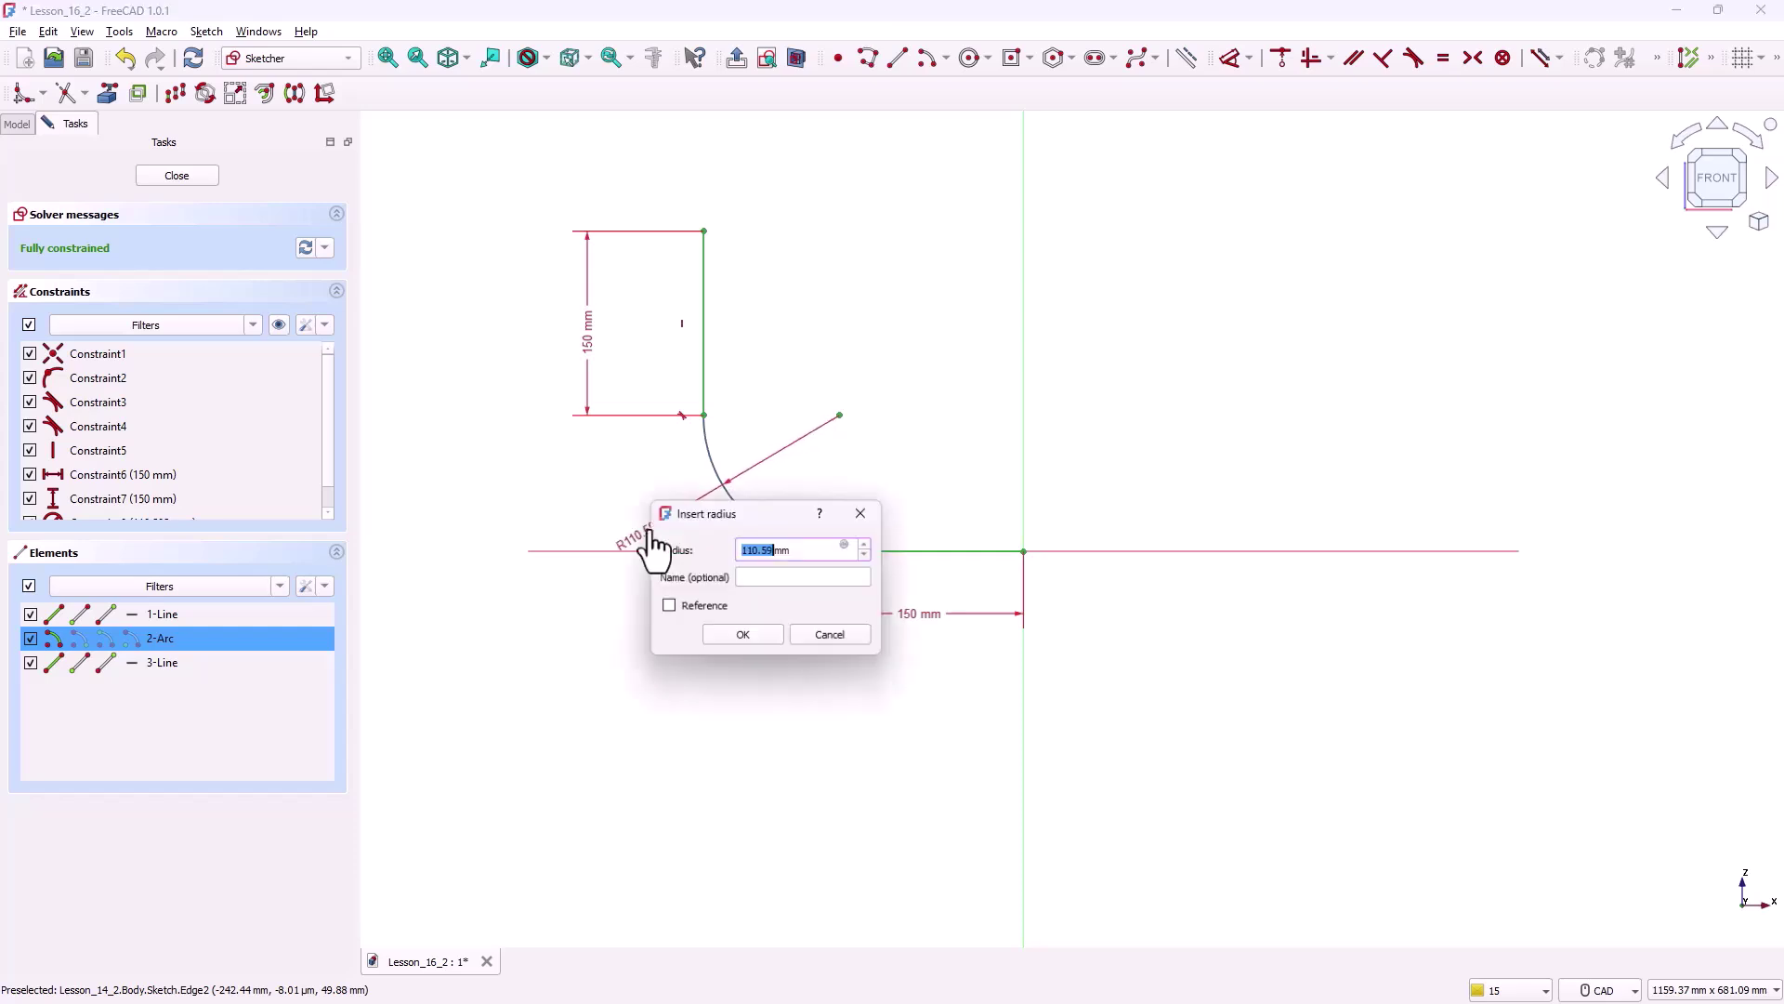
key("BackSpace")
type("260")
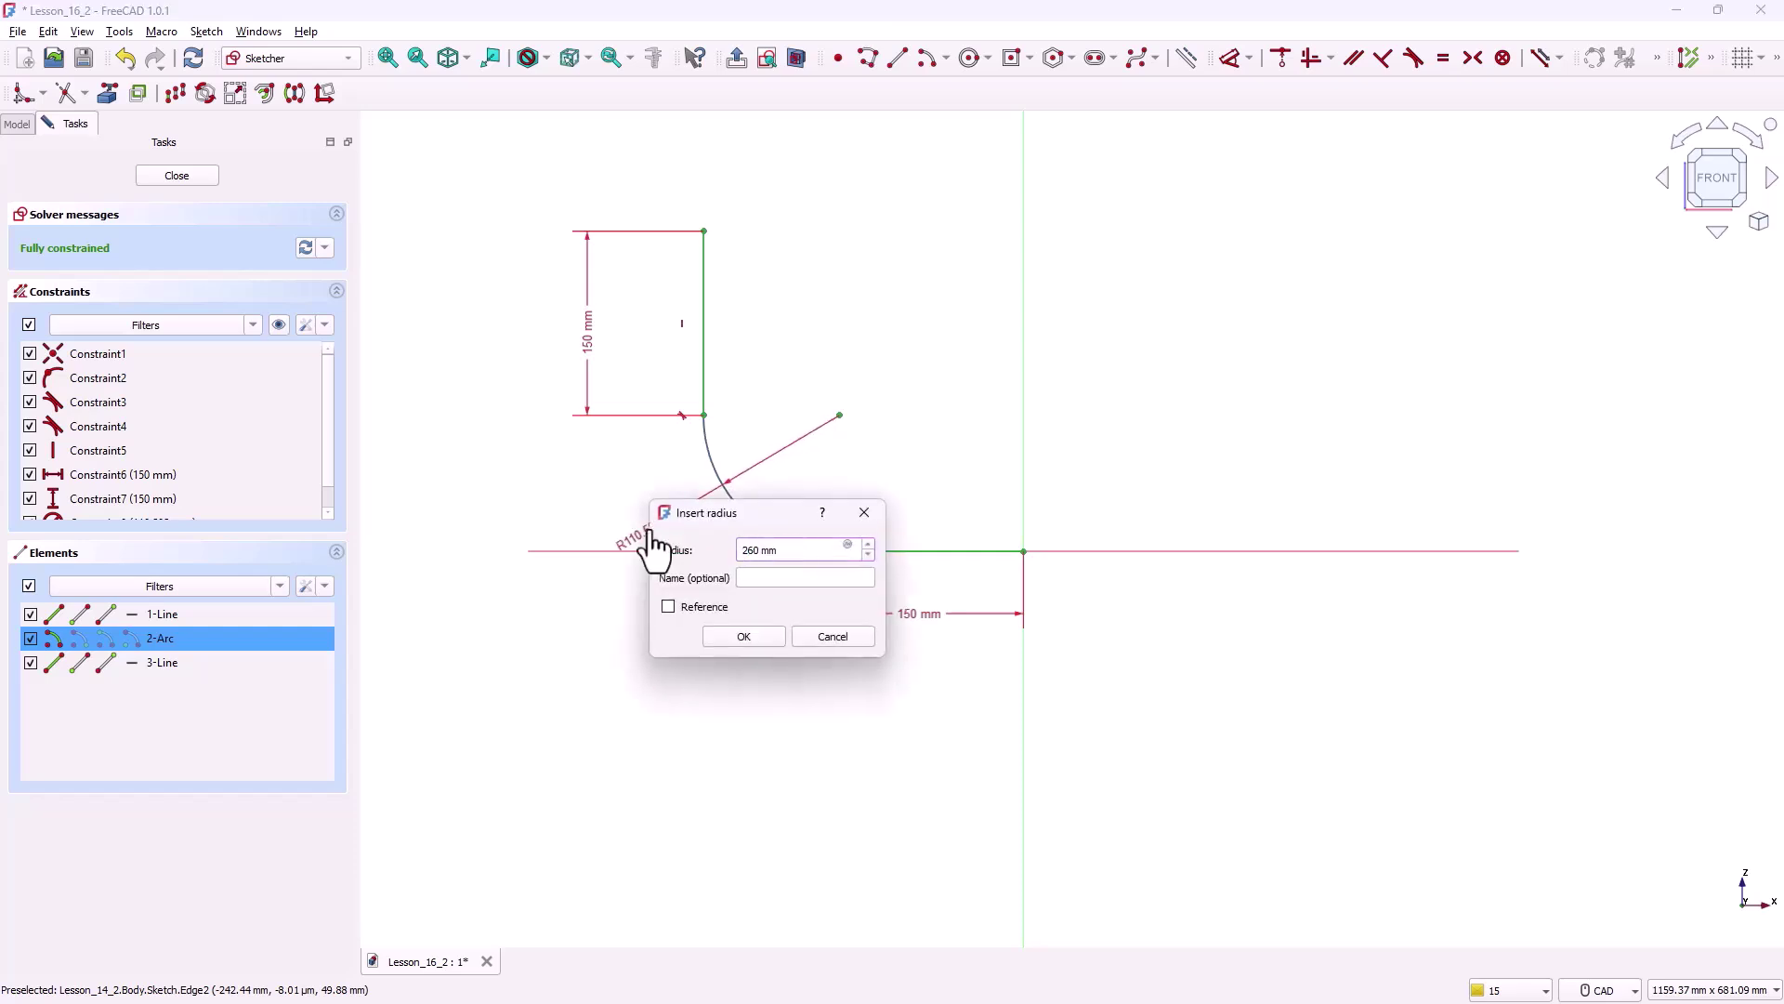
key("Return")
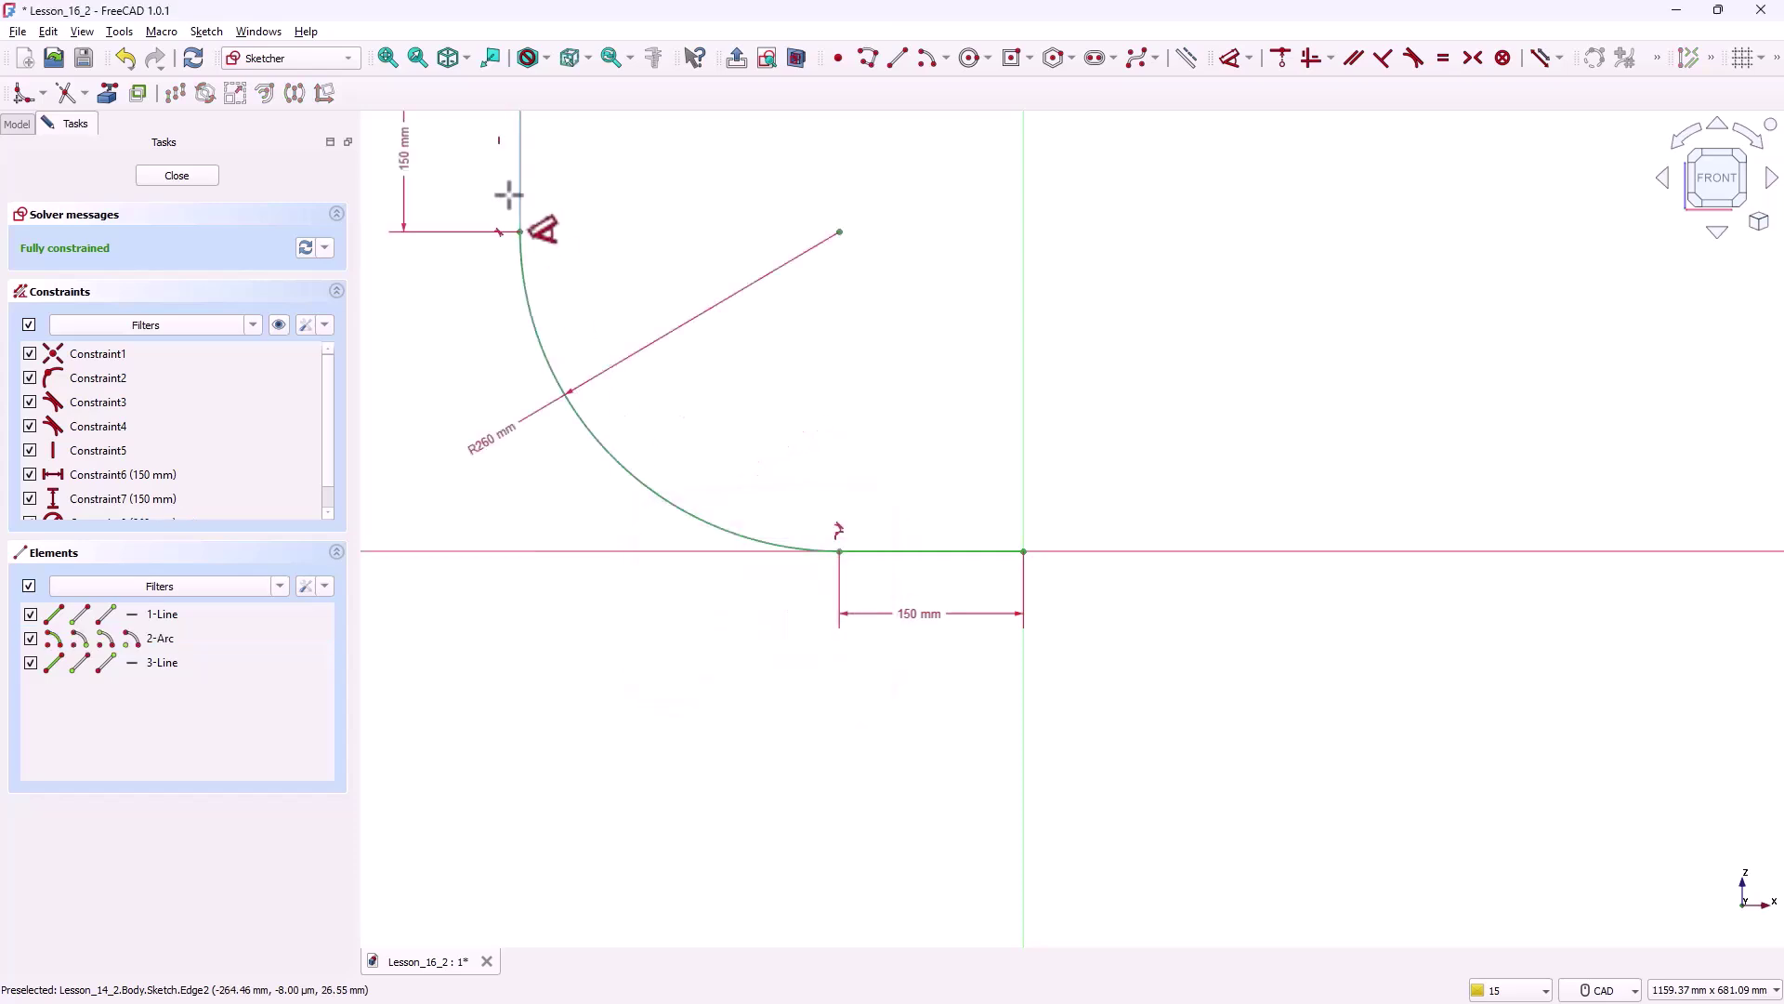
left_click(391, 62)
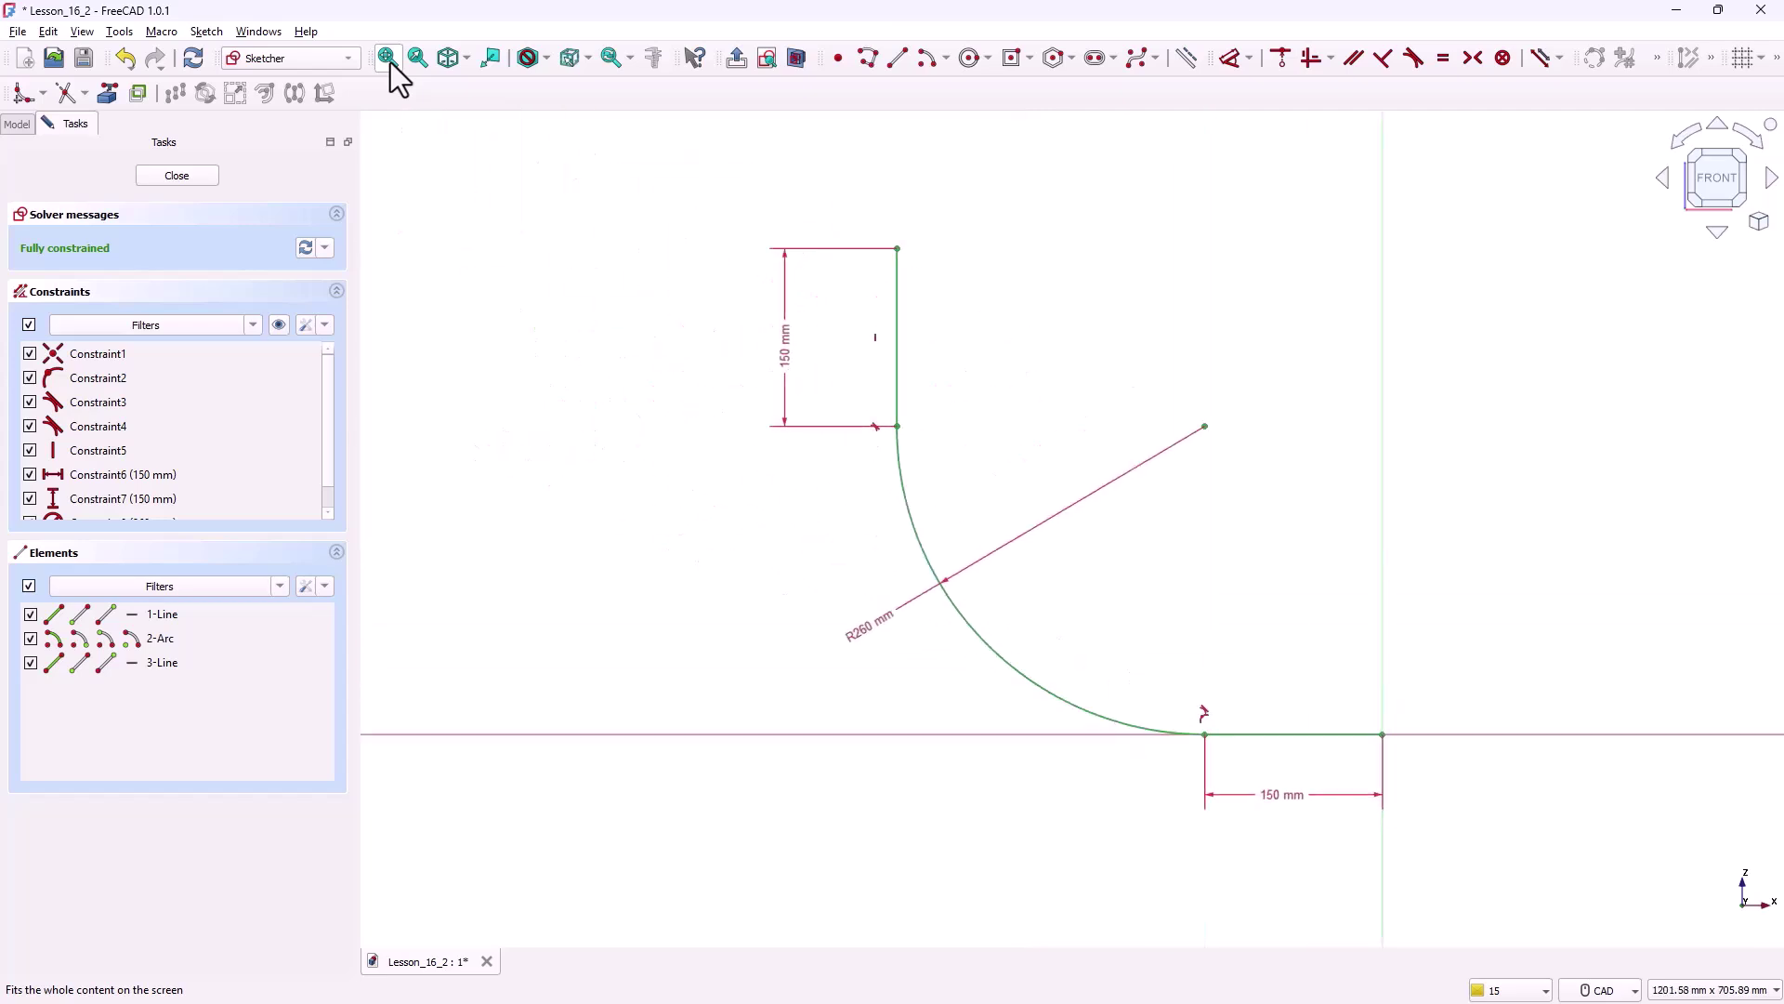
- Close the path sketch and start another new sketch in the Body
left_click(176, 175)
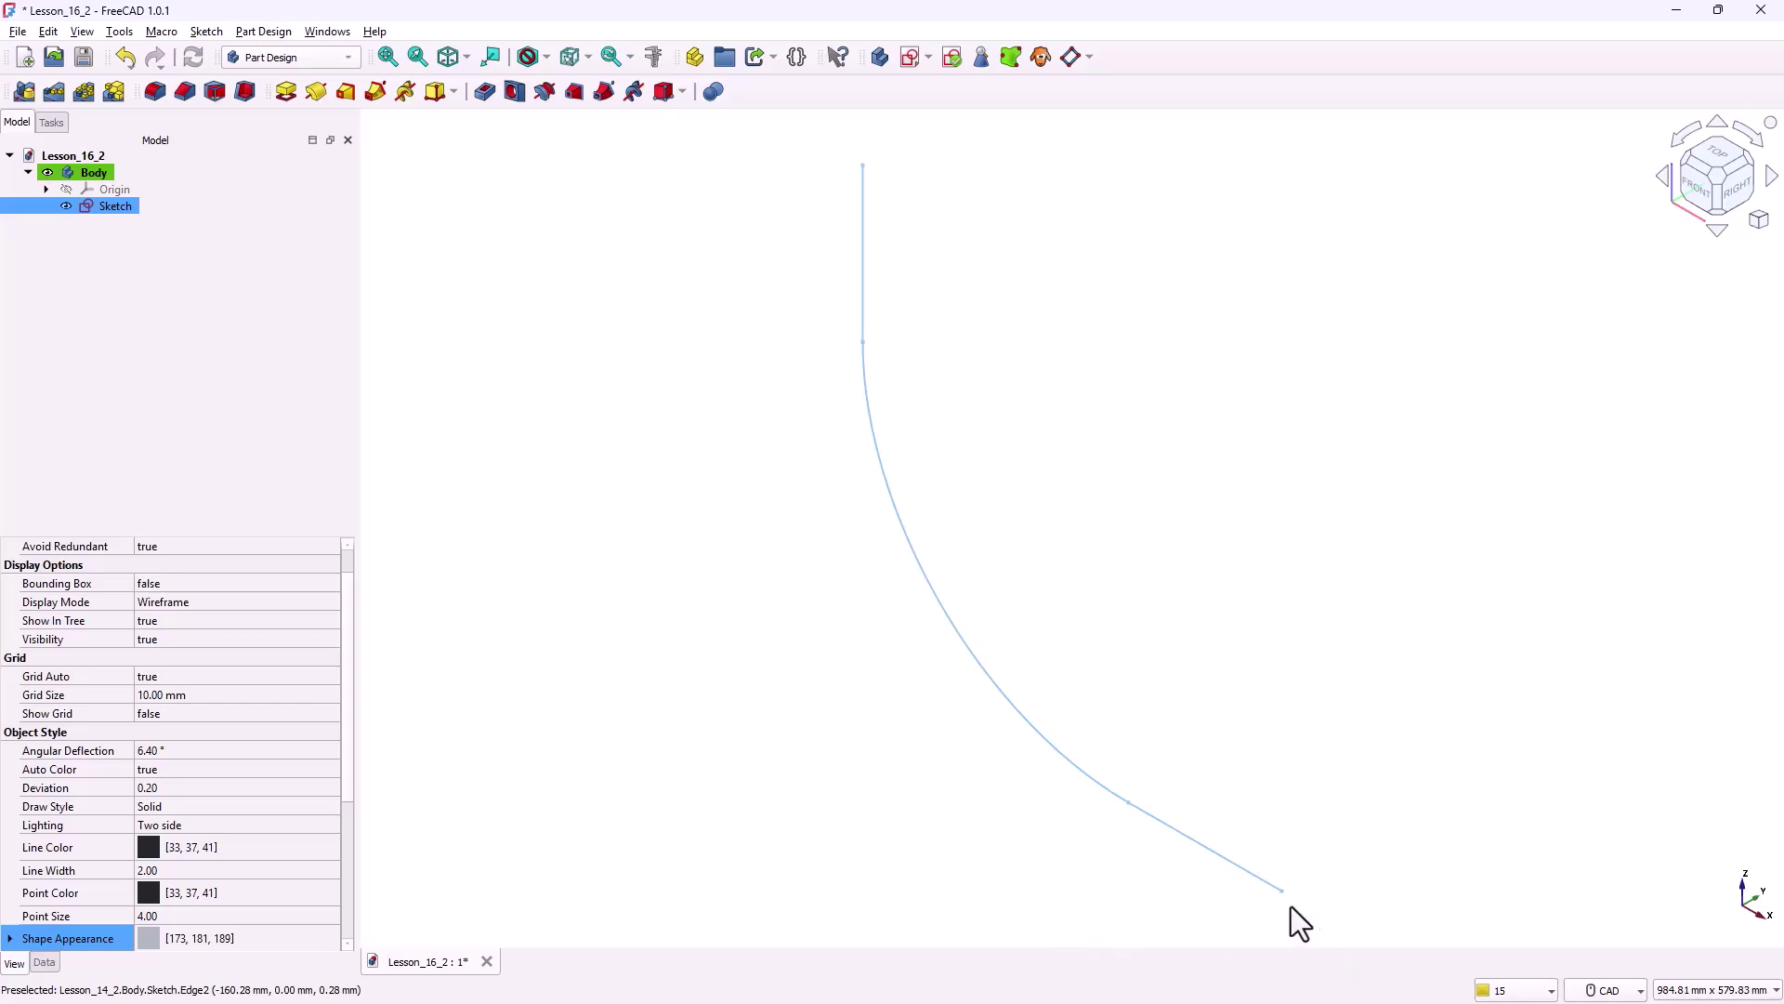
left_click(912, 59)
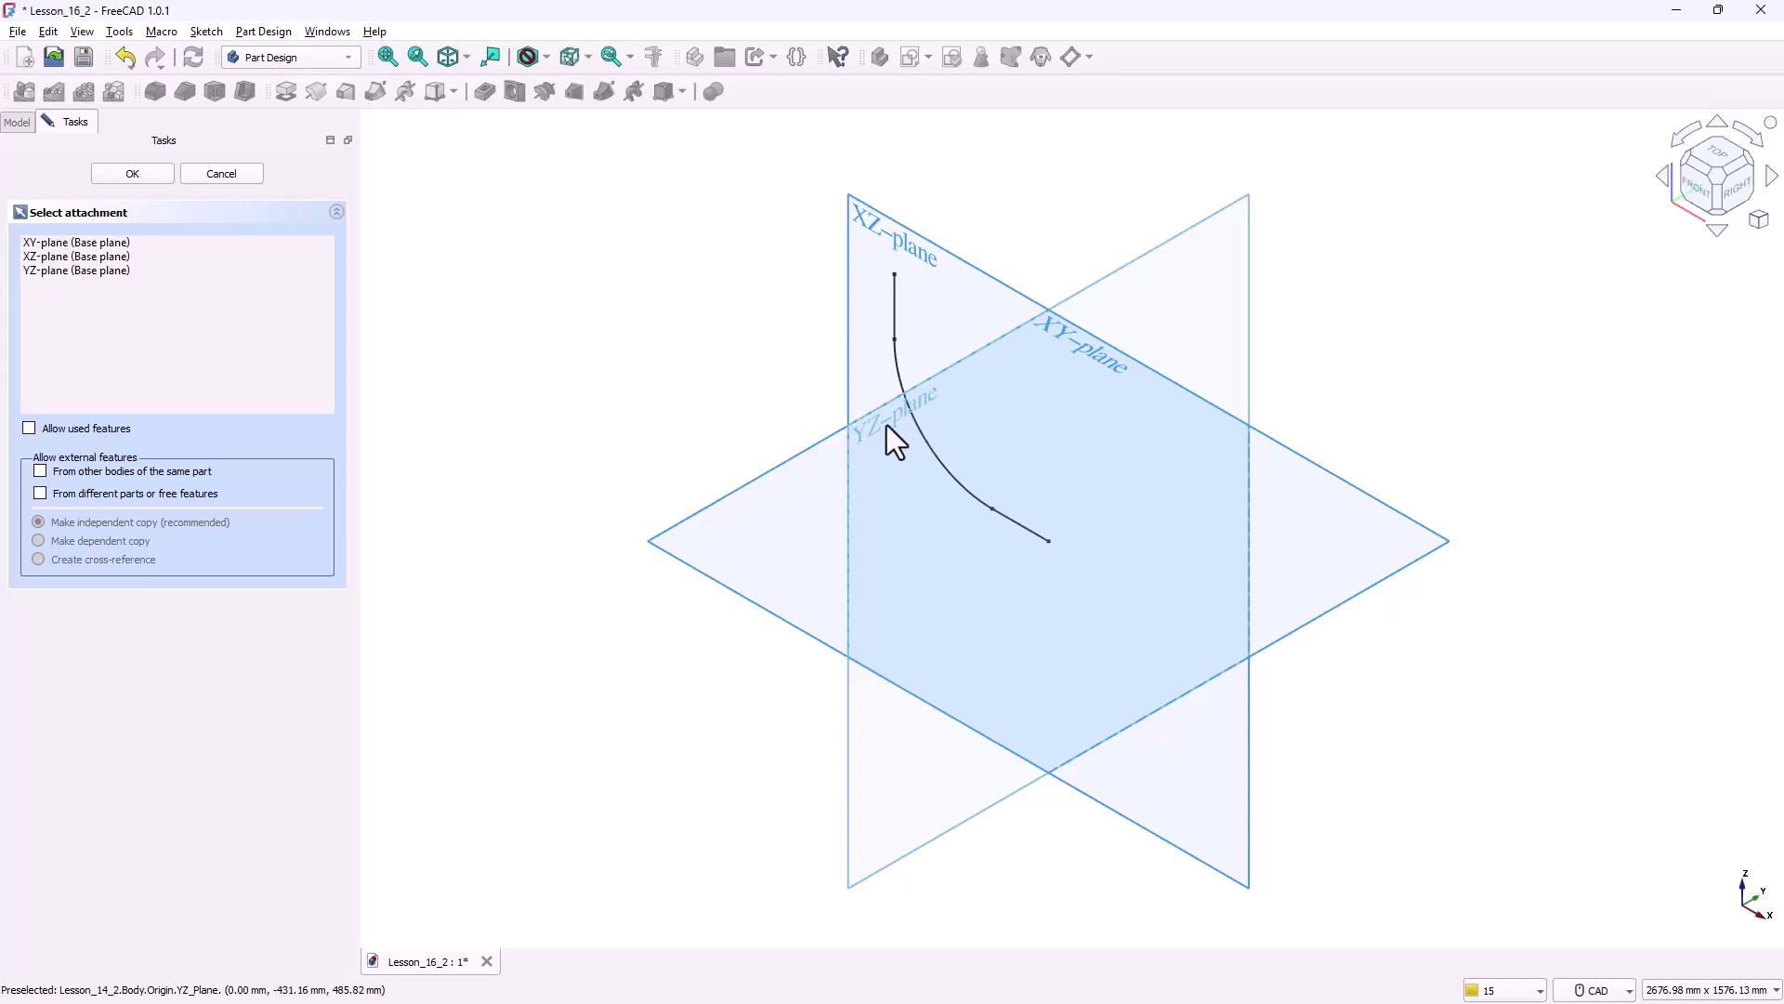
- On the YZ-plane, draw concentric origin-centred circles of 210 mm and 290 mm diameter
left_click(886, 426)
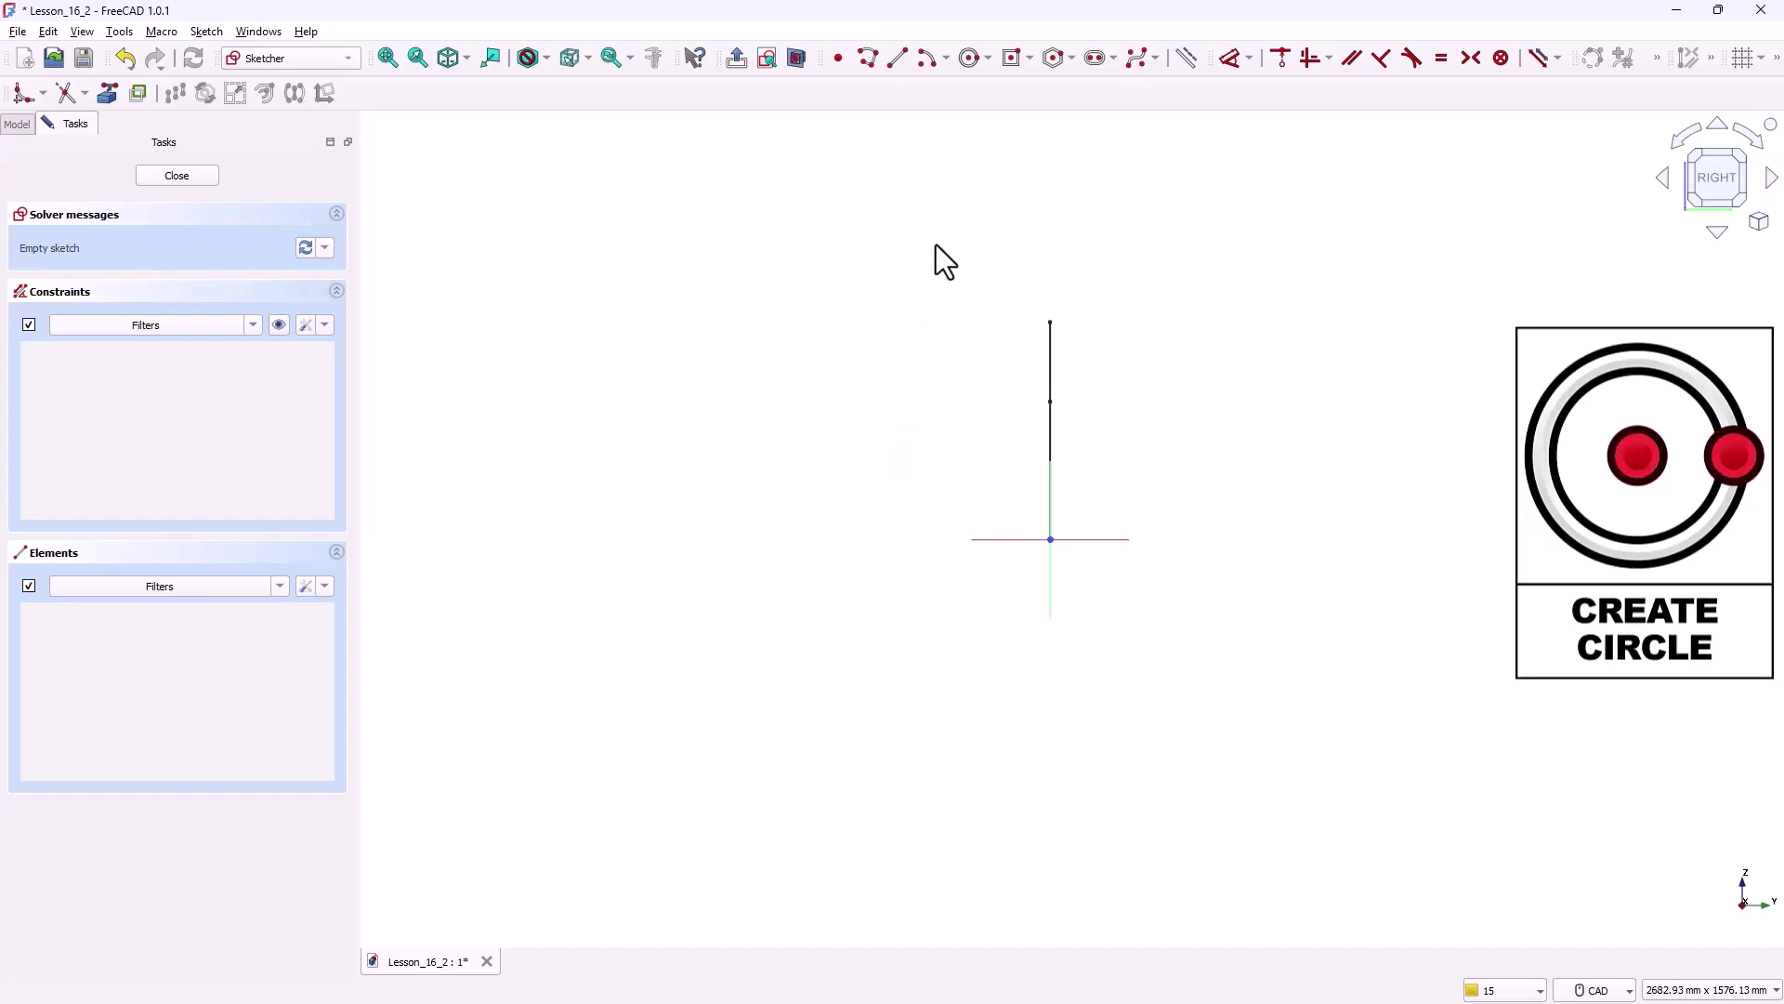
left_click(971, 60)
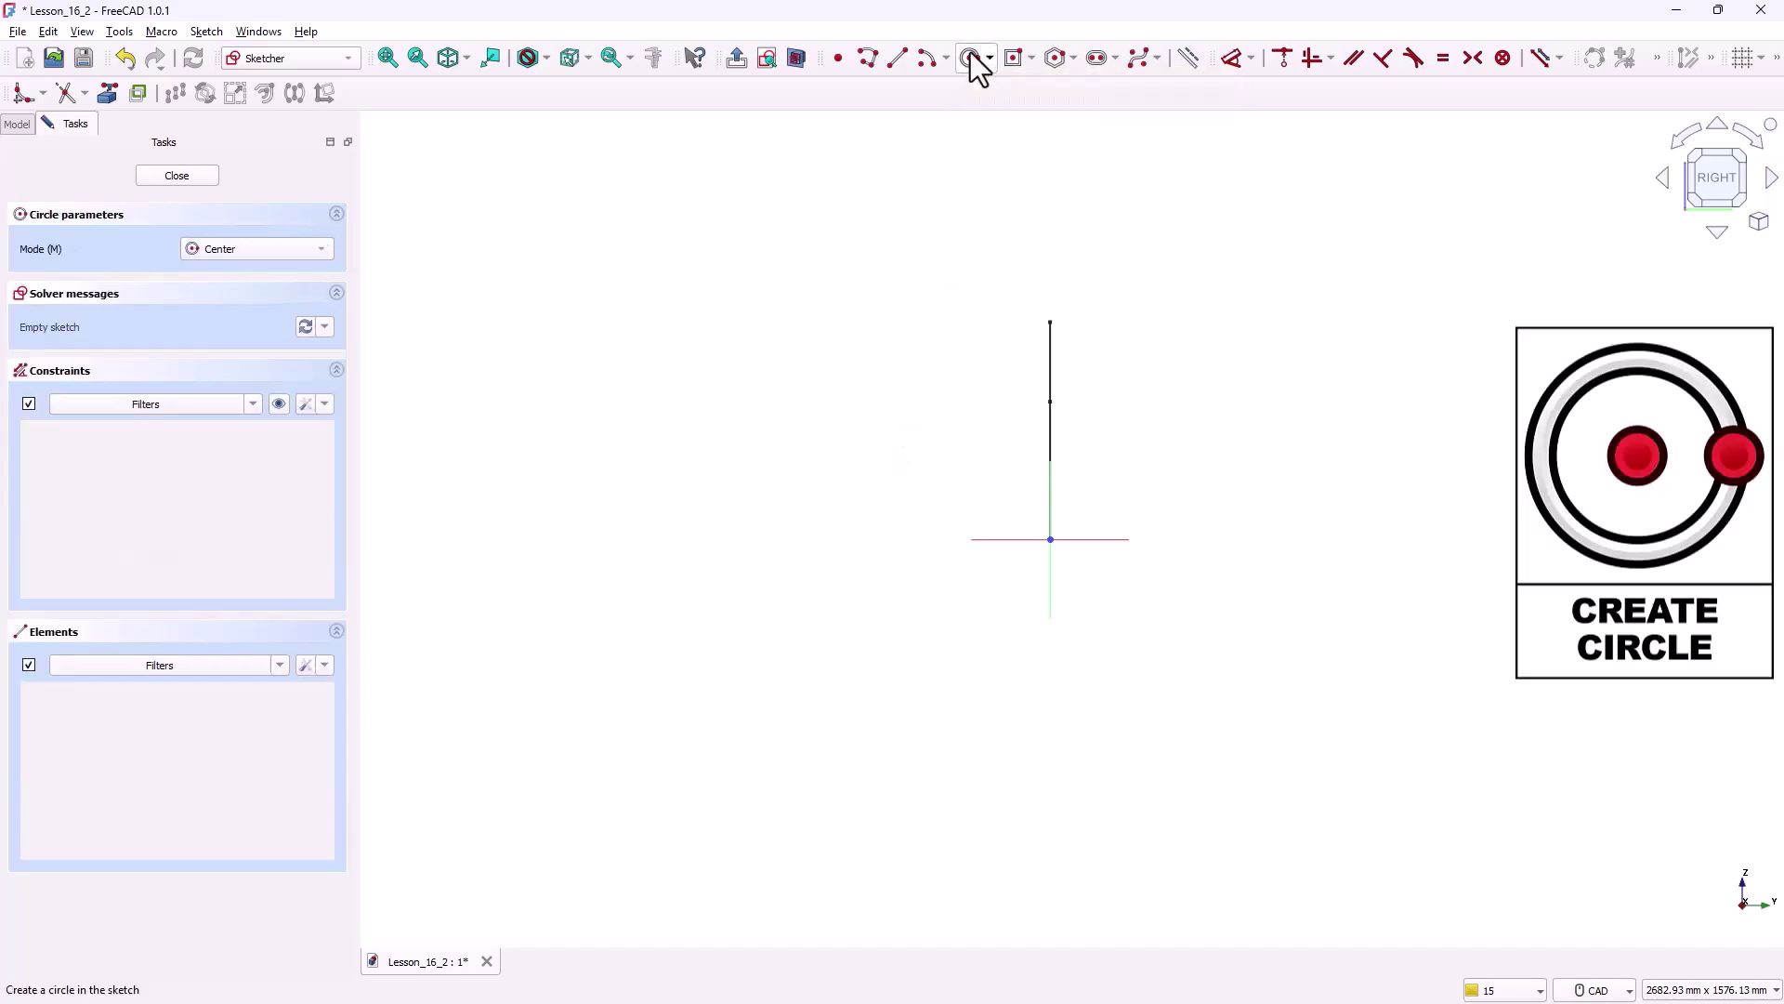
left_click(1051, 537)
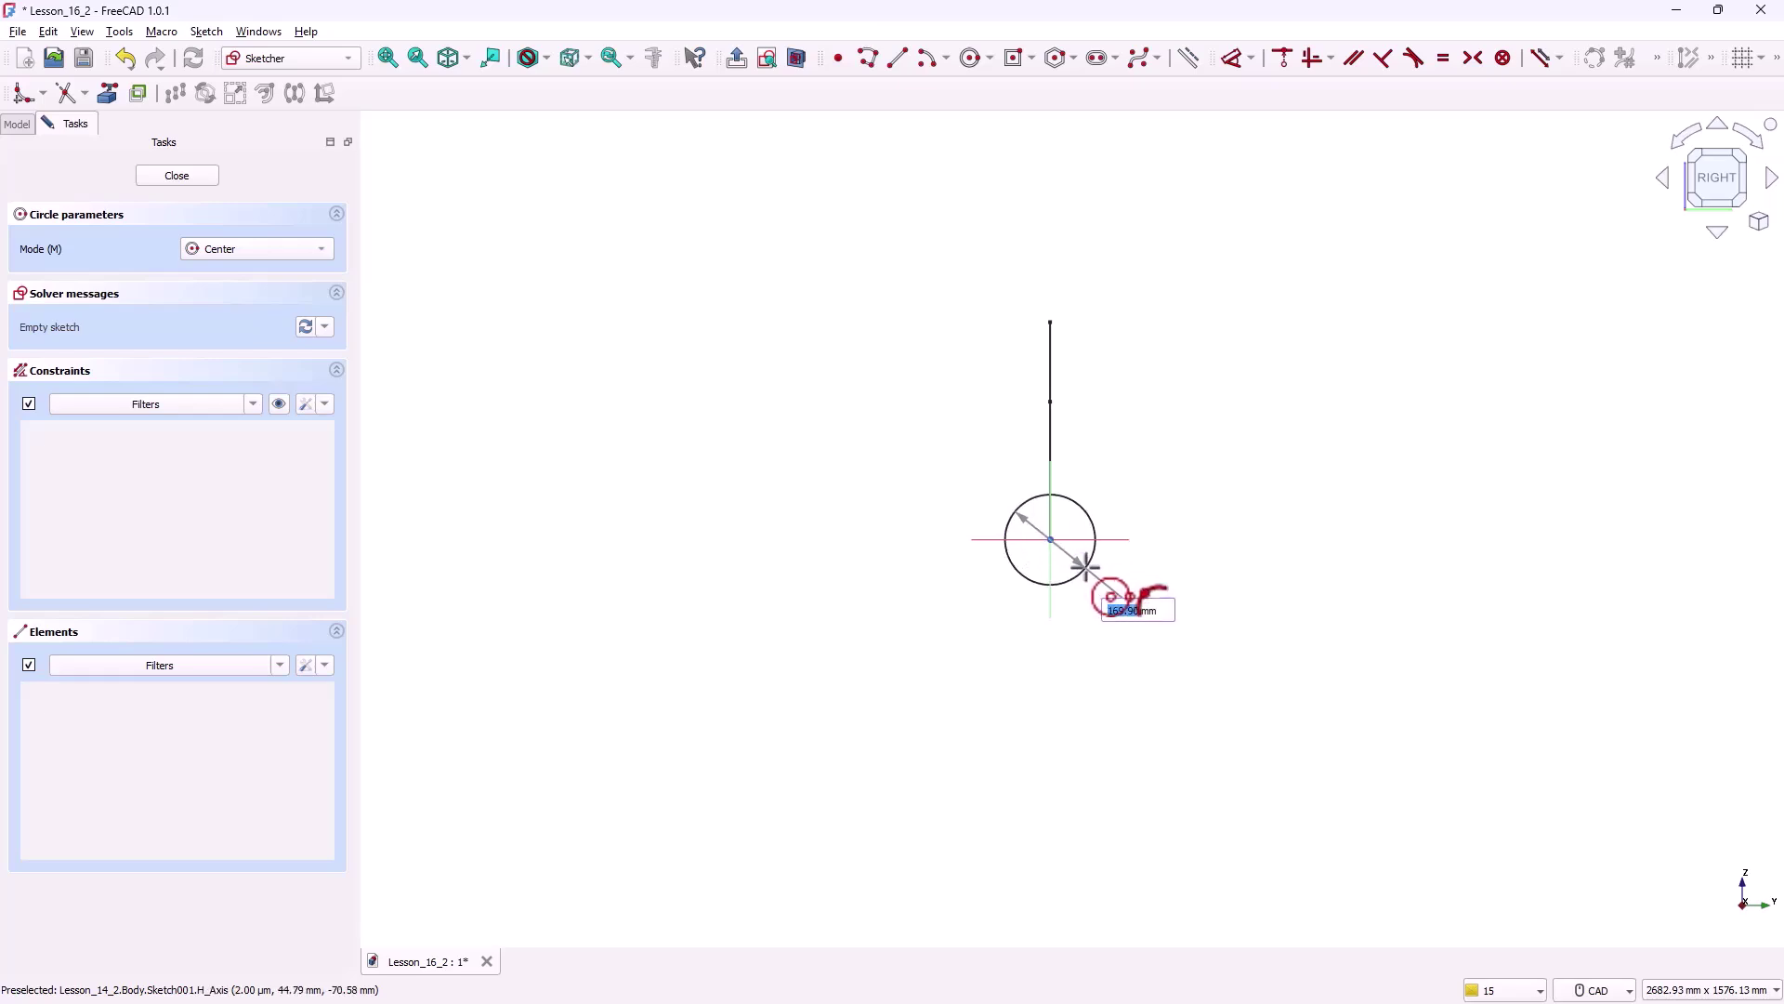
type("210")
key("Return")
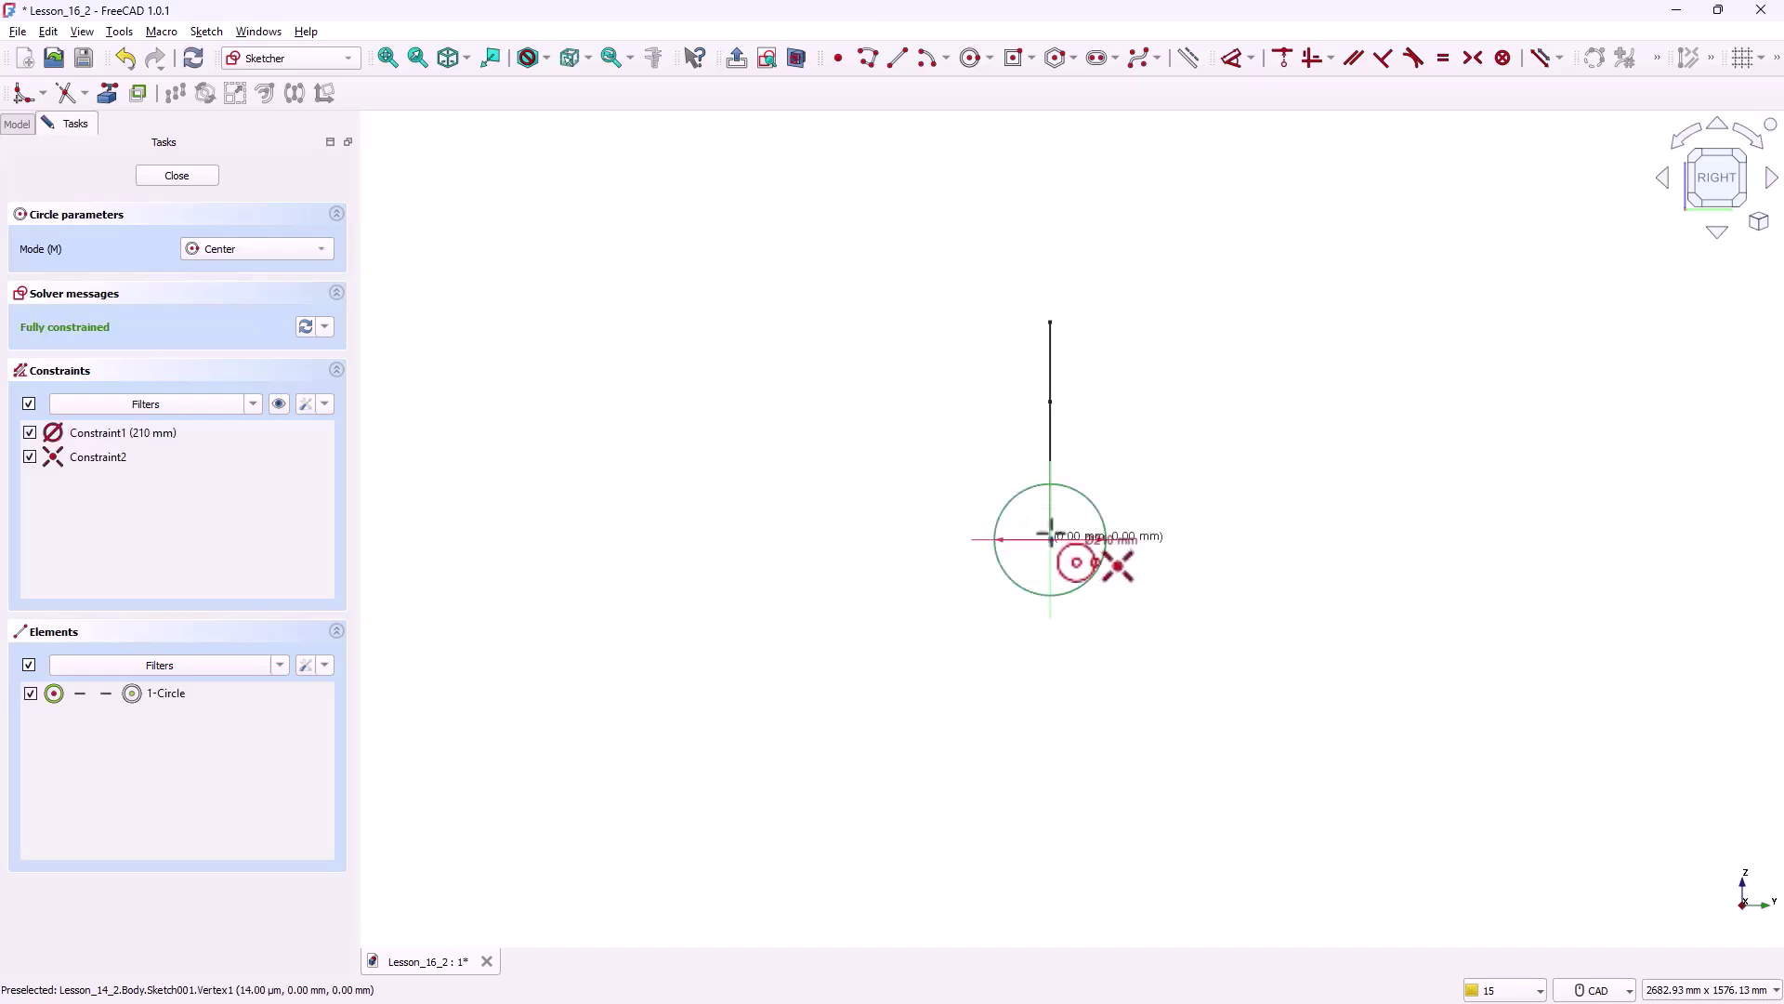
left_click(1050, 539)
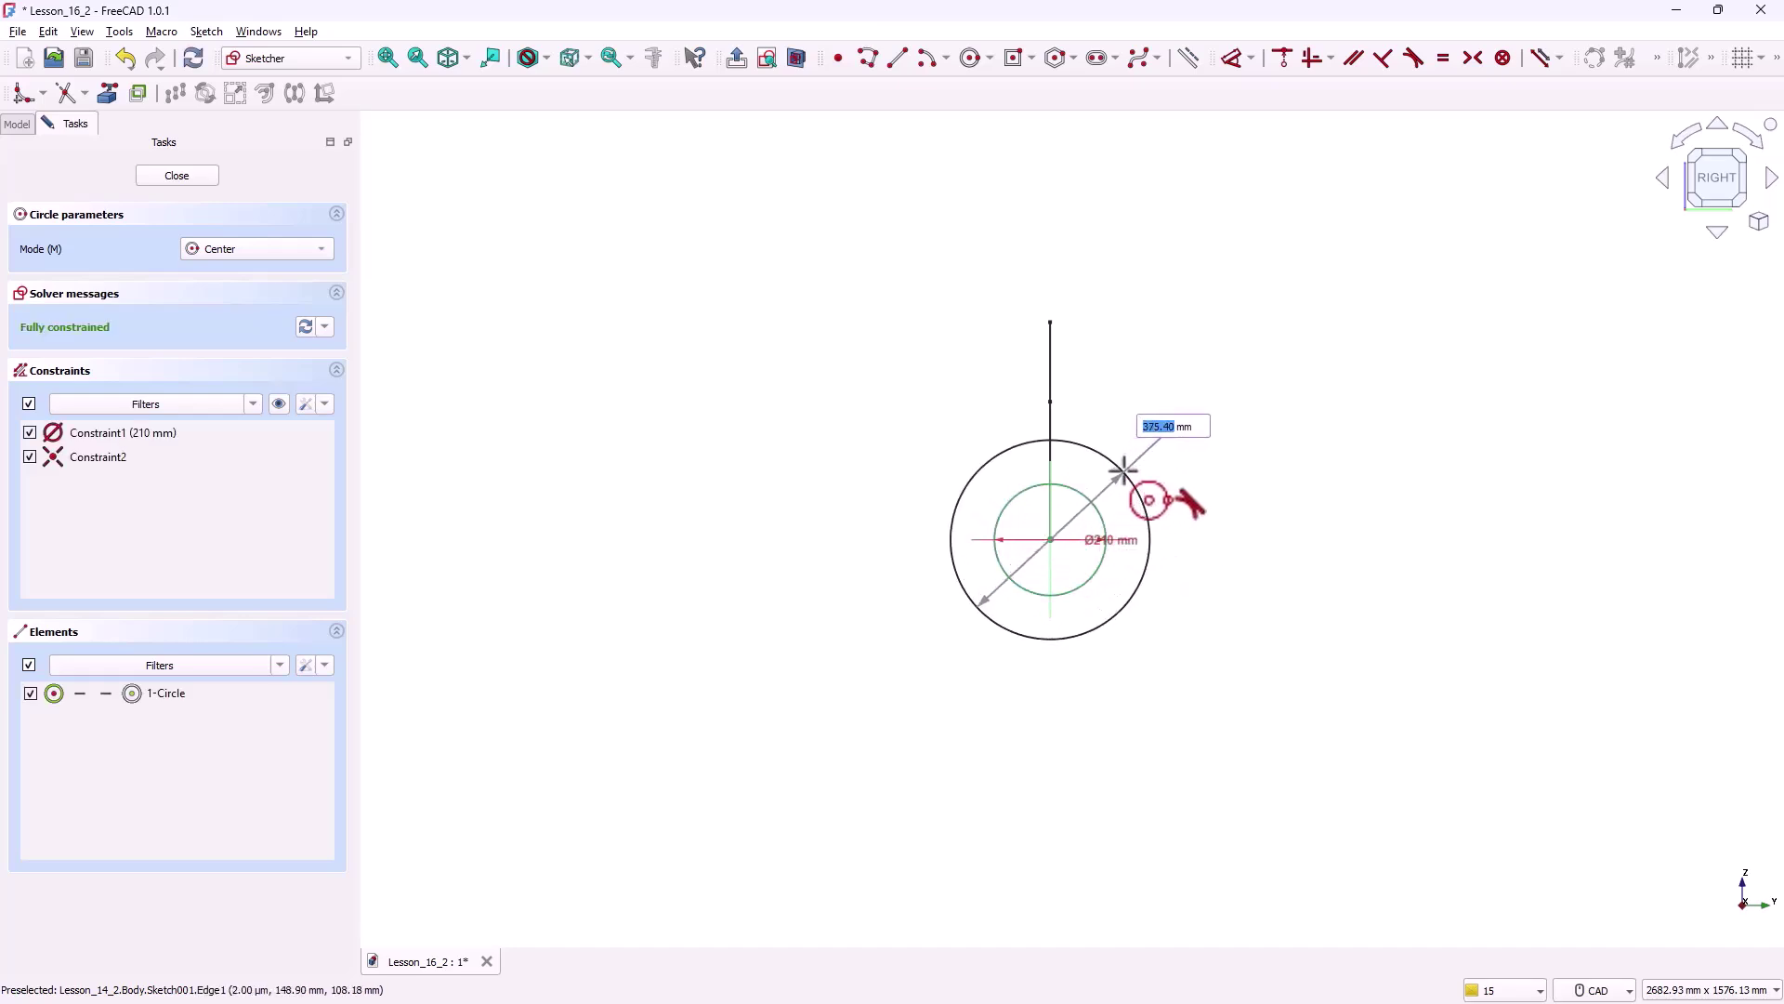
type("290")
key("Return")
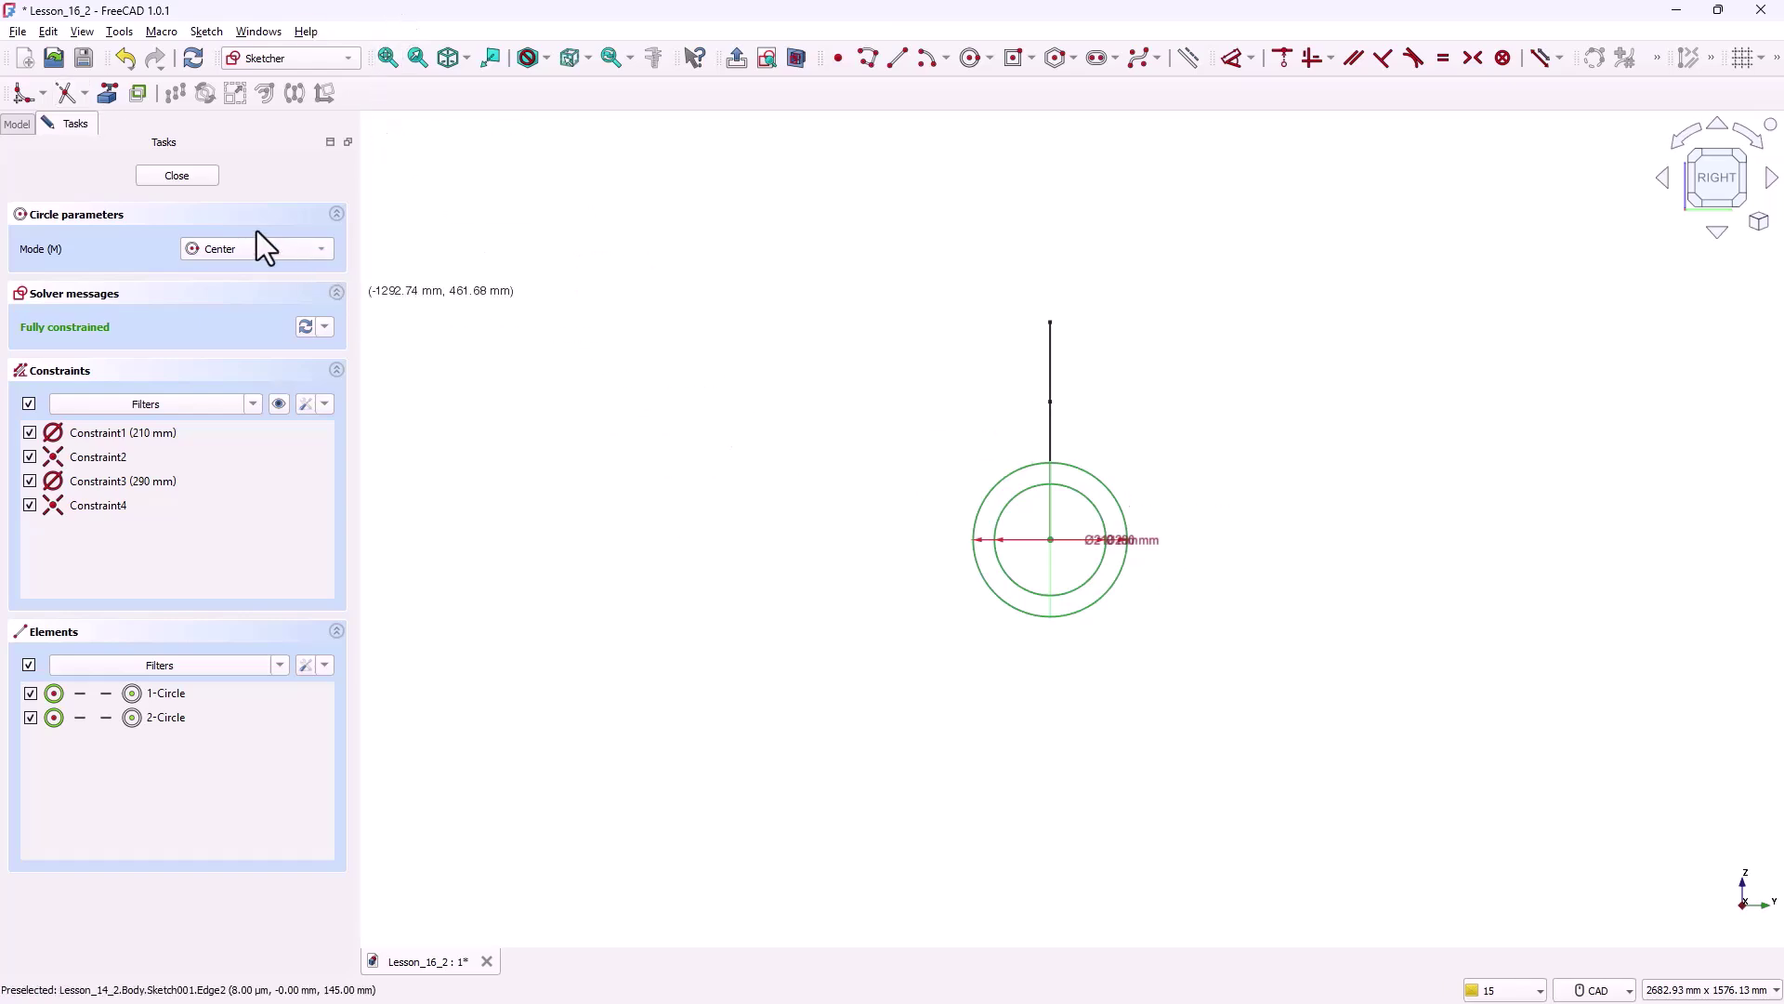
- Sweep the ring profile Sketch001 along the bent path sketch as an Additive Pipe
left_click(191, 175)
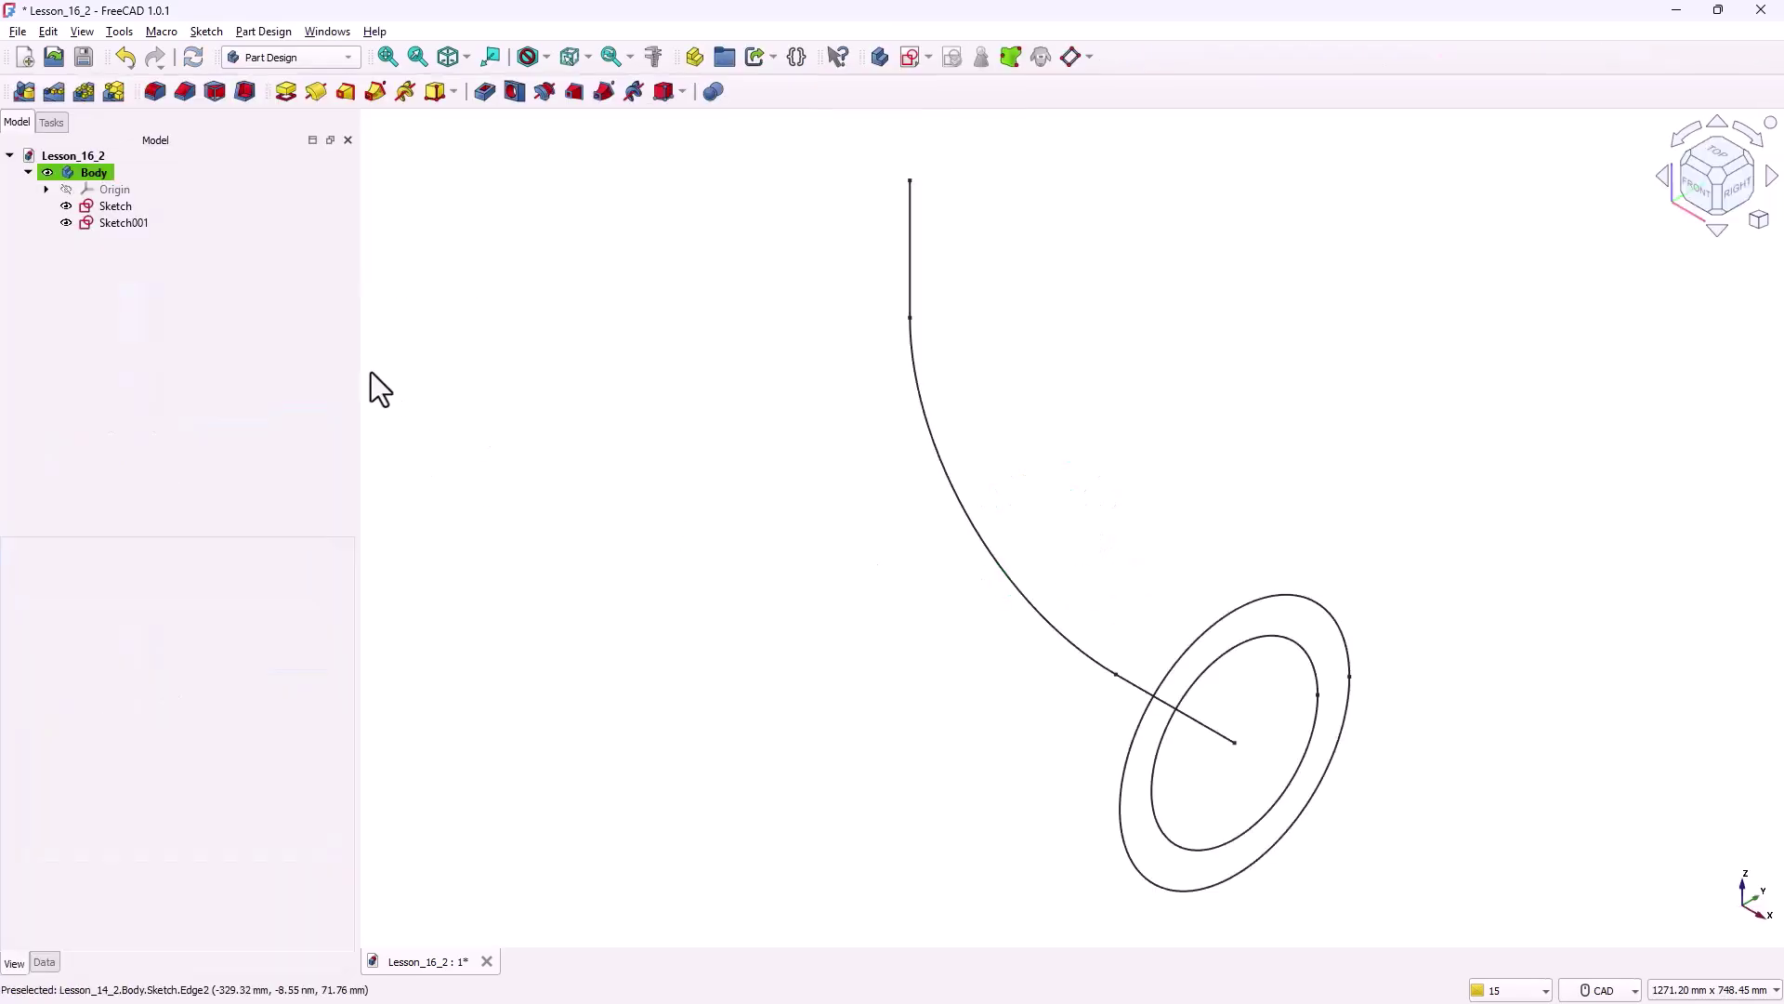
left_click(142, 223)
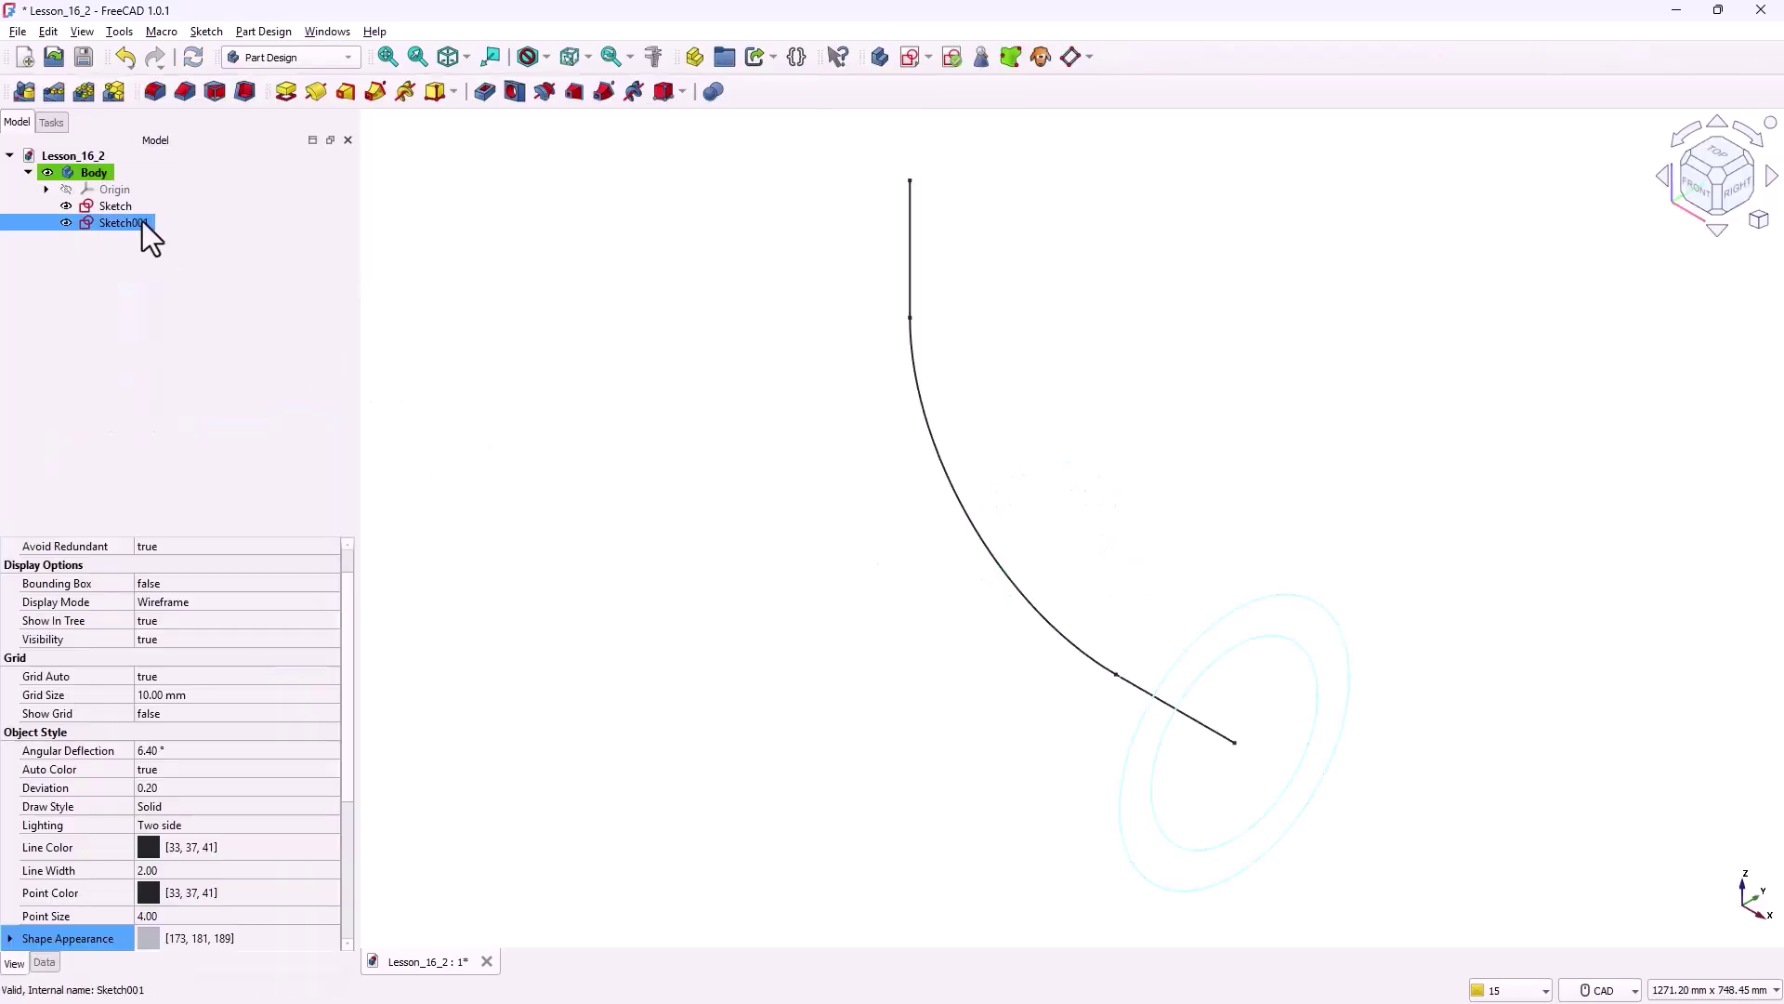
left_click(376, 91)
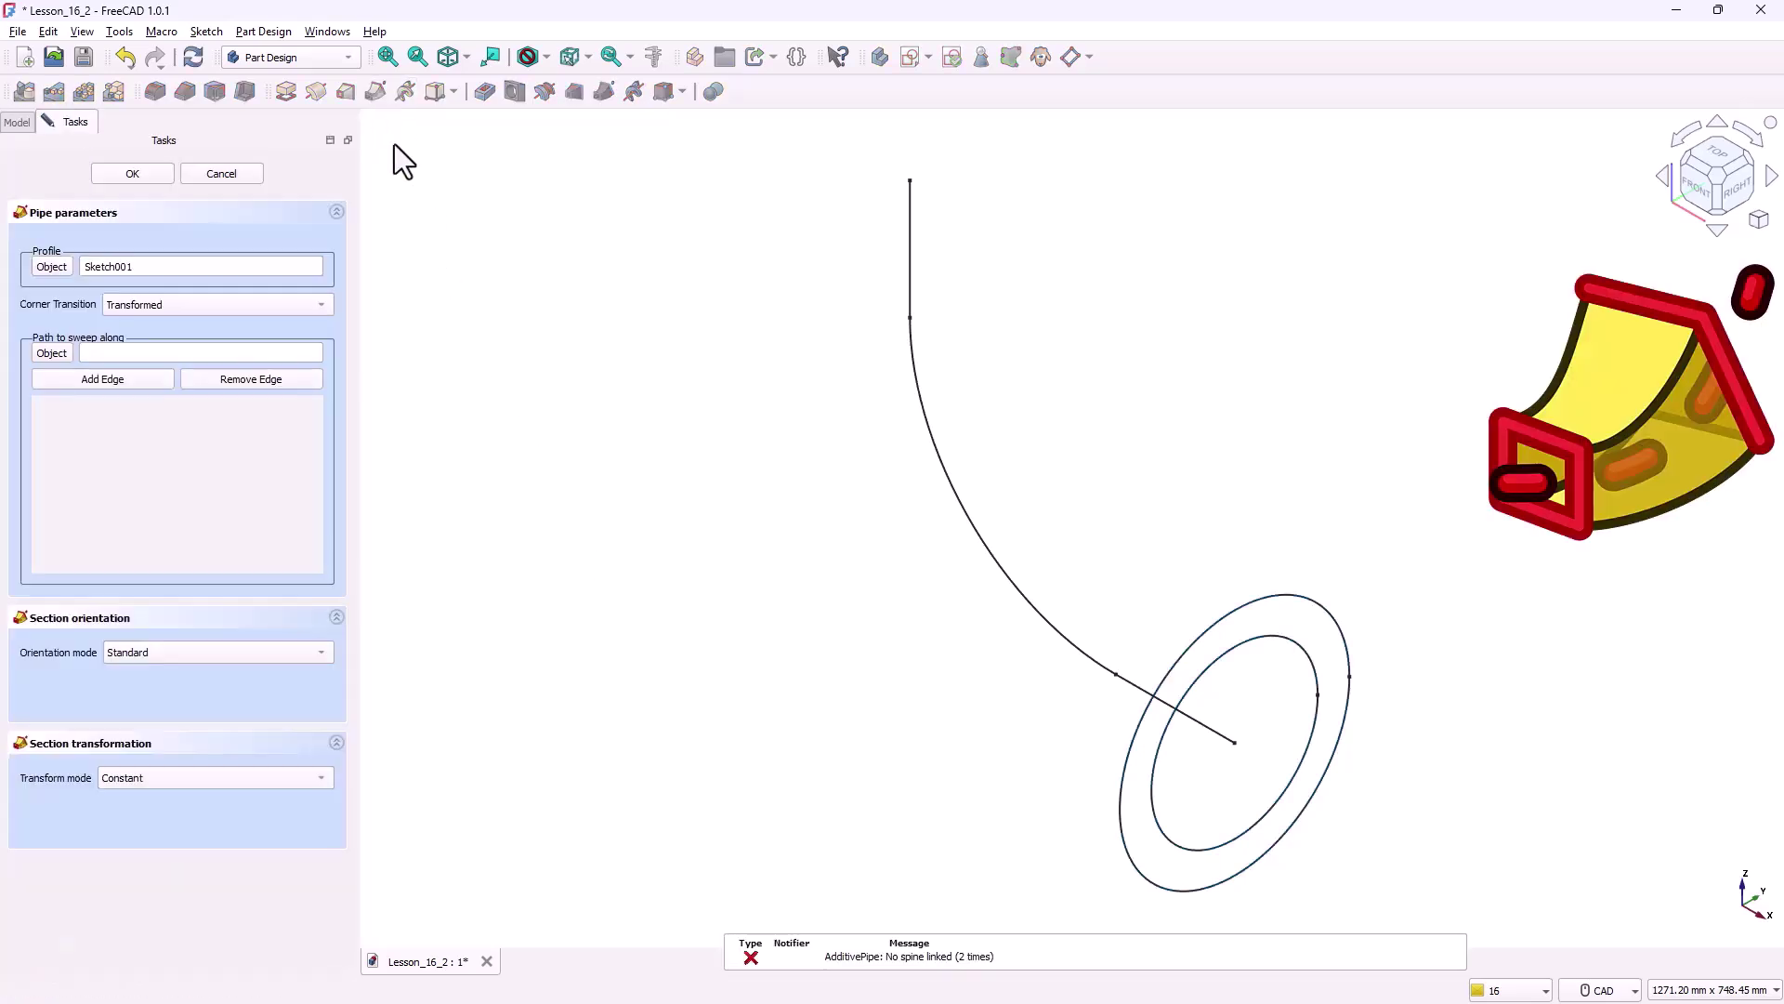
left_click(61, 355)
left_click(1127, 697)
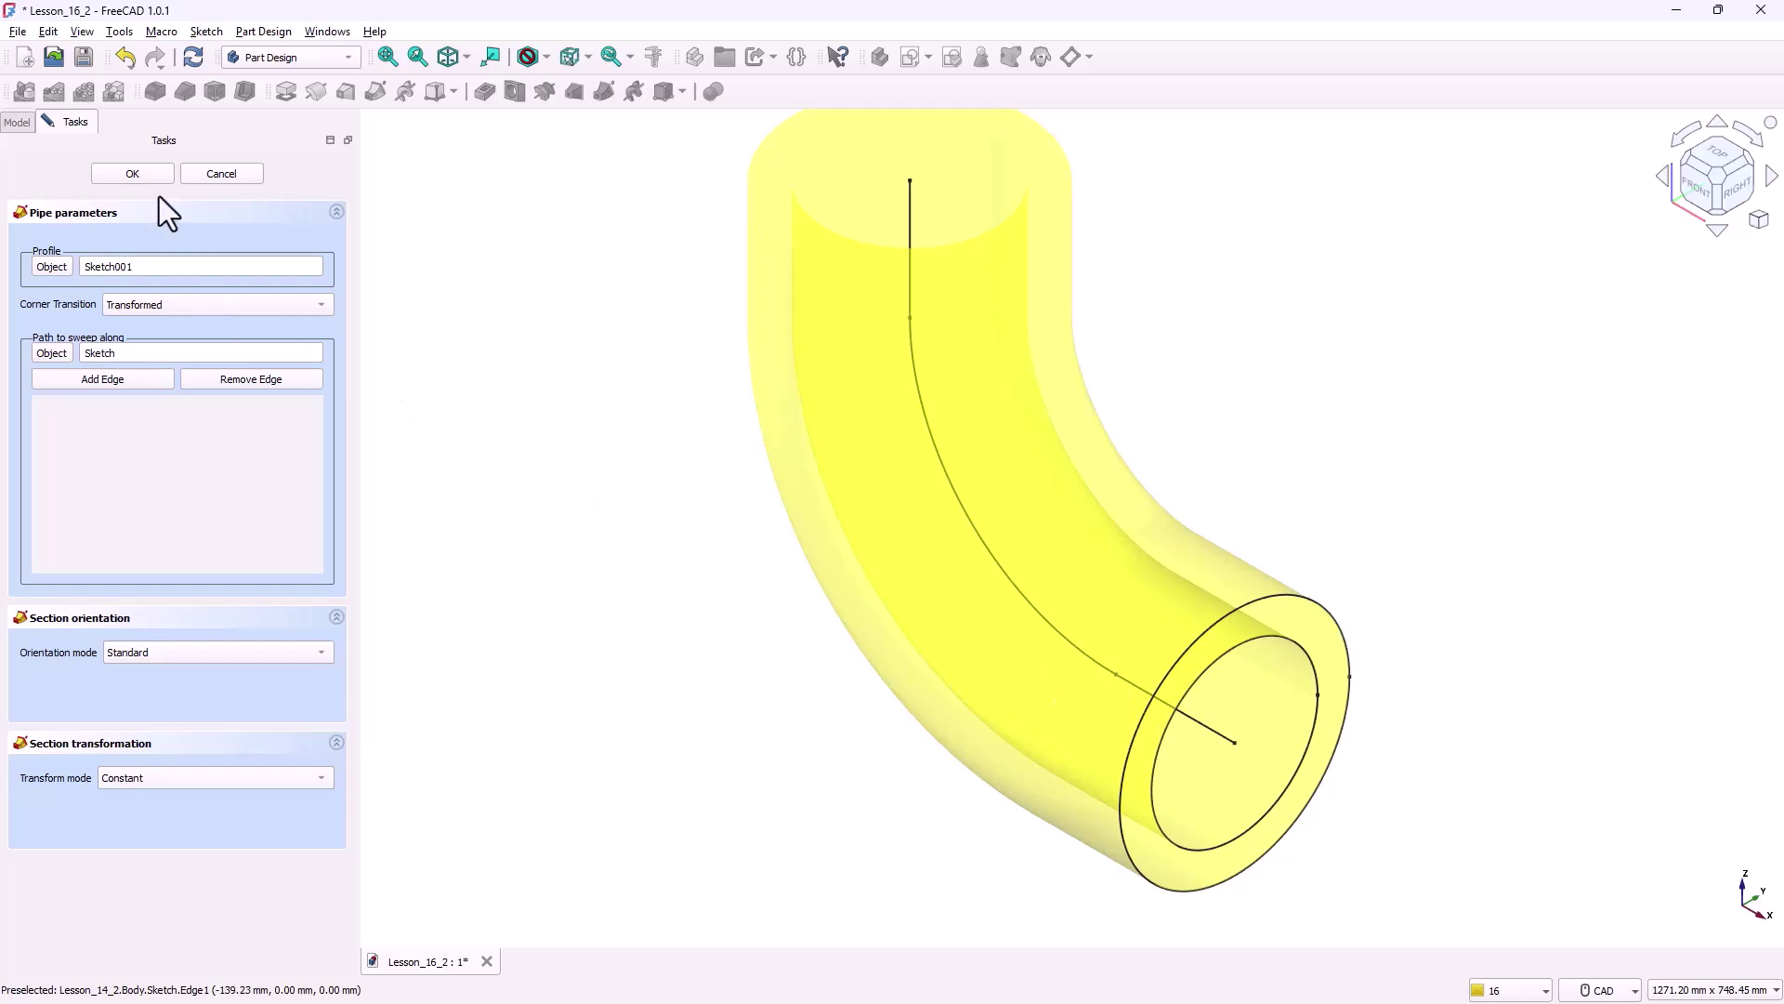
left_click(152, 173)
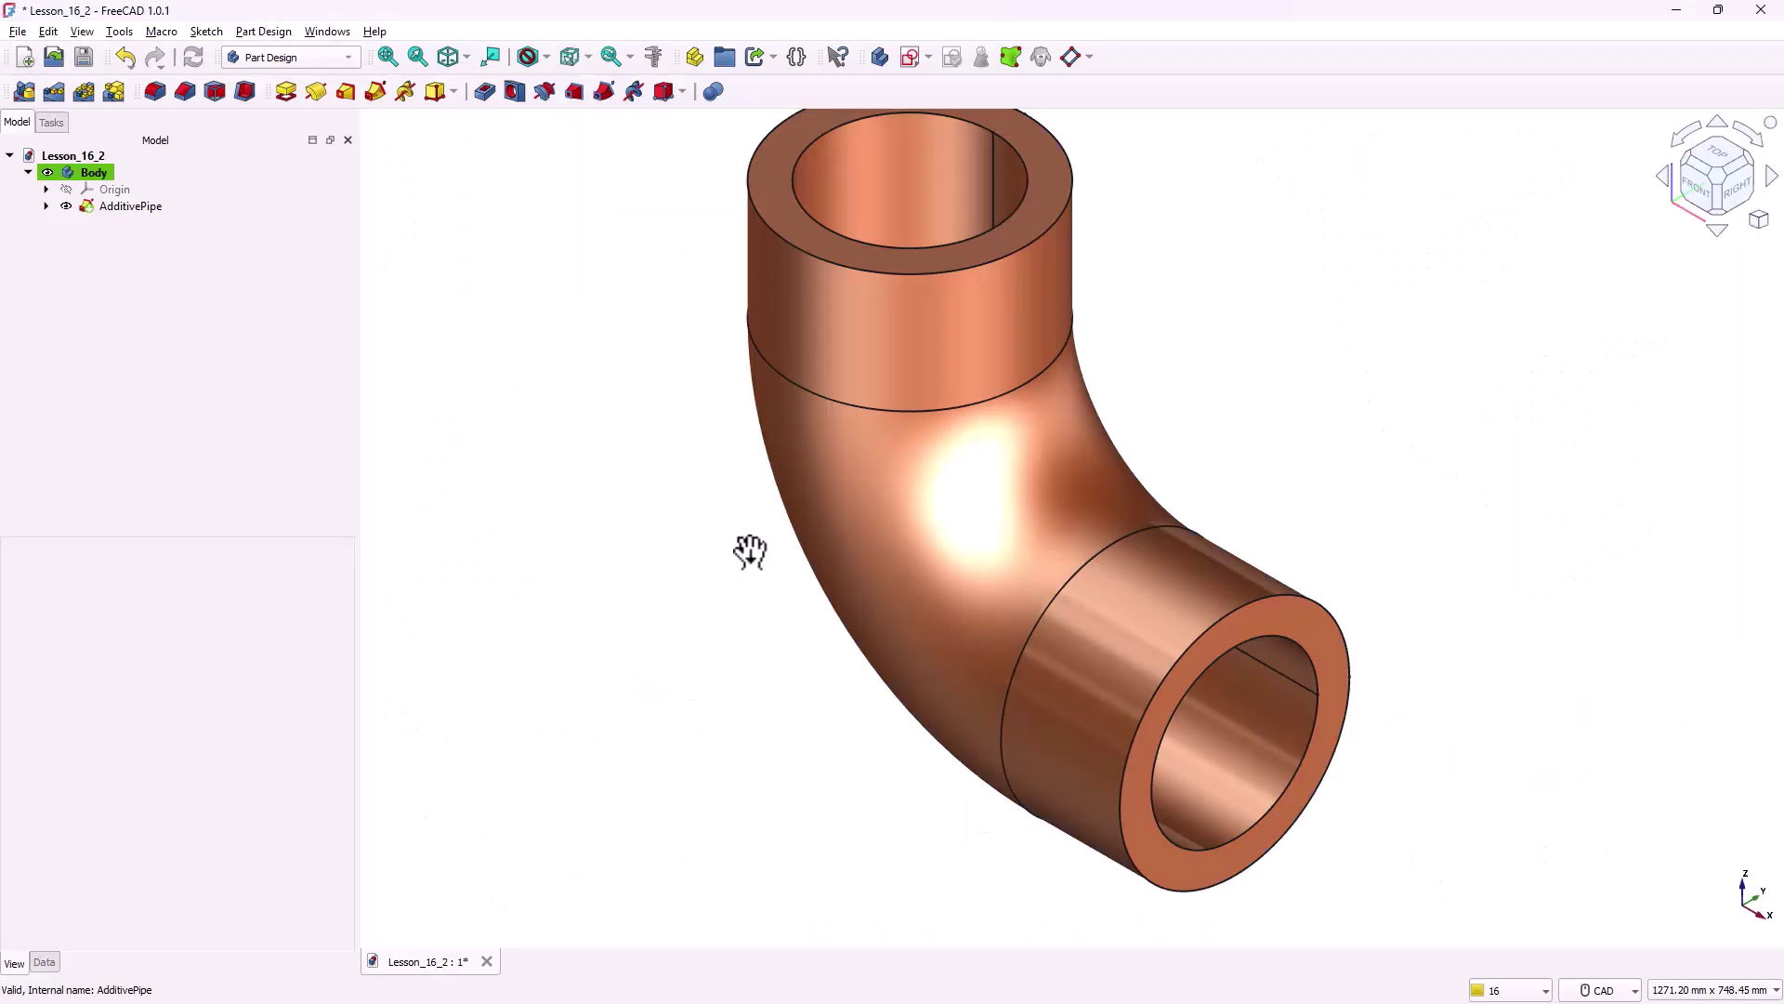
left_click(1318, 641)
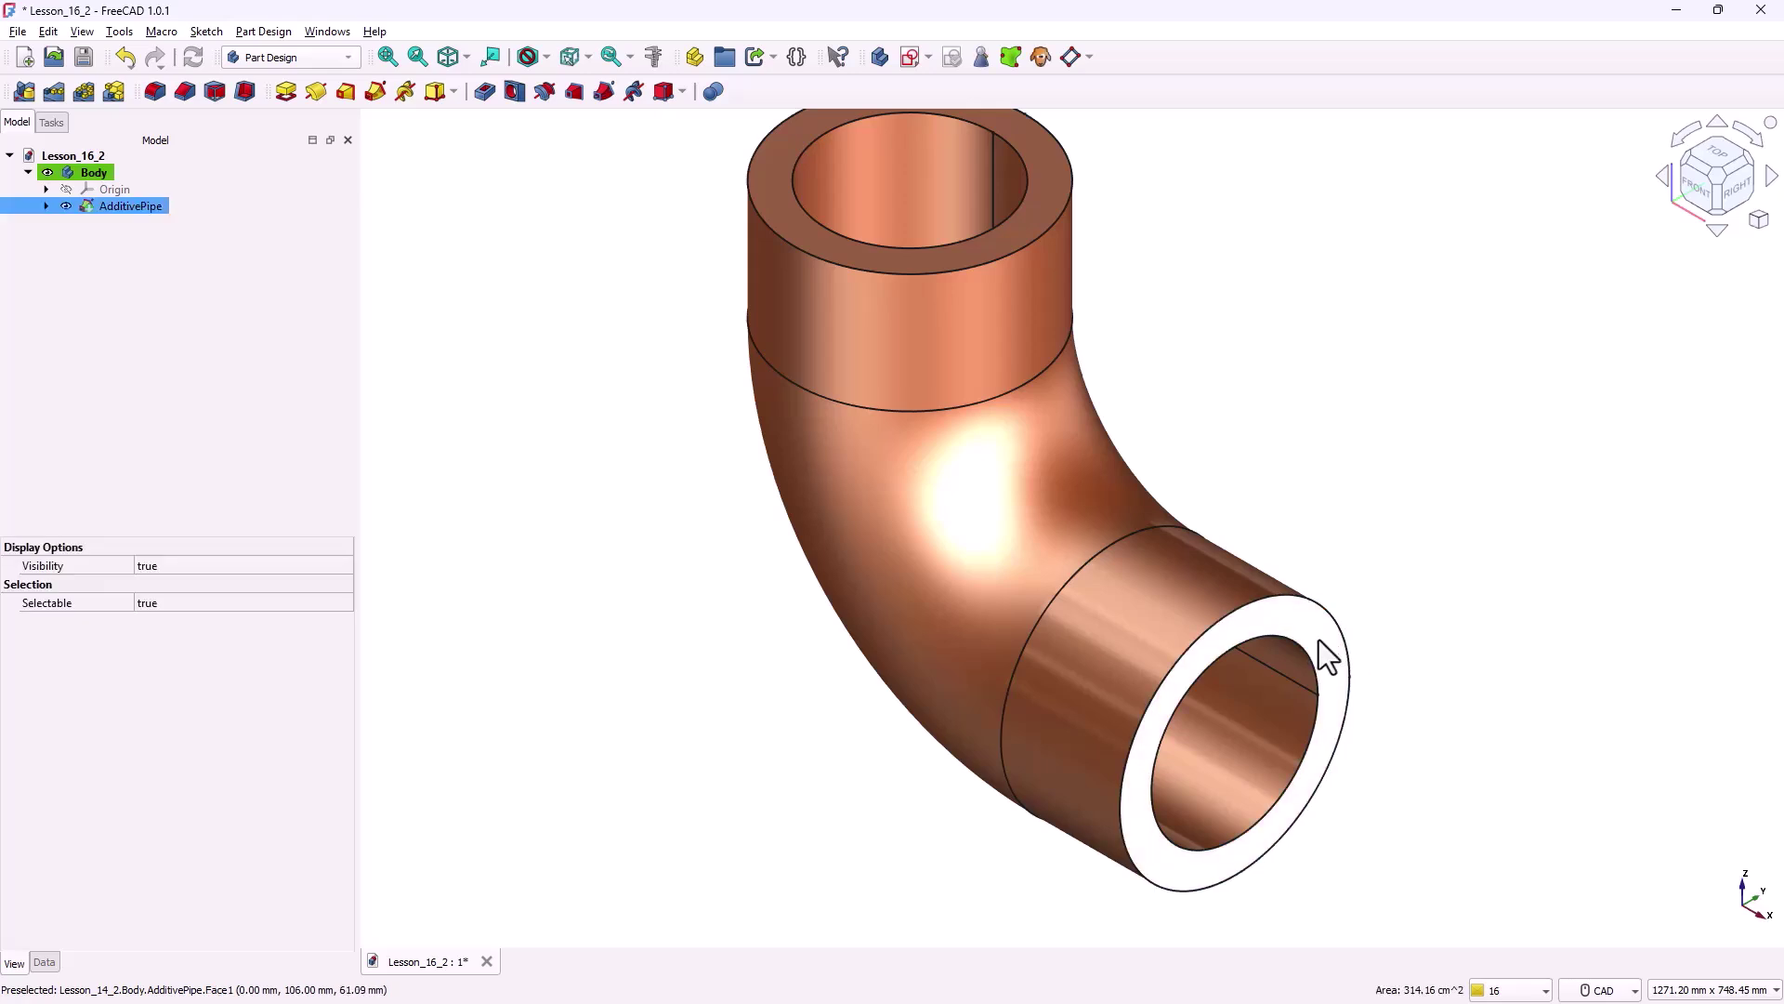
- Start a sketch on the pipe's end face and draw a 210 mm circle at the origin
left_click(902, 54)
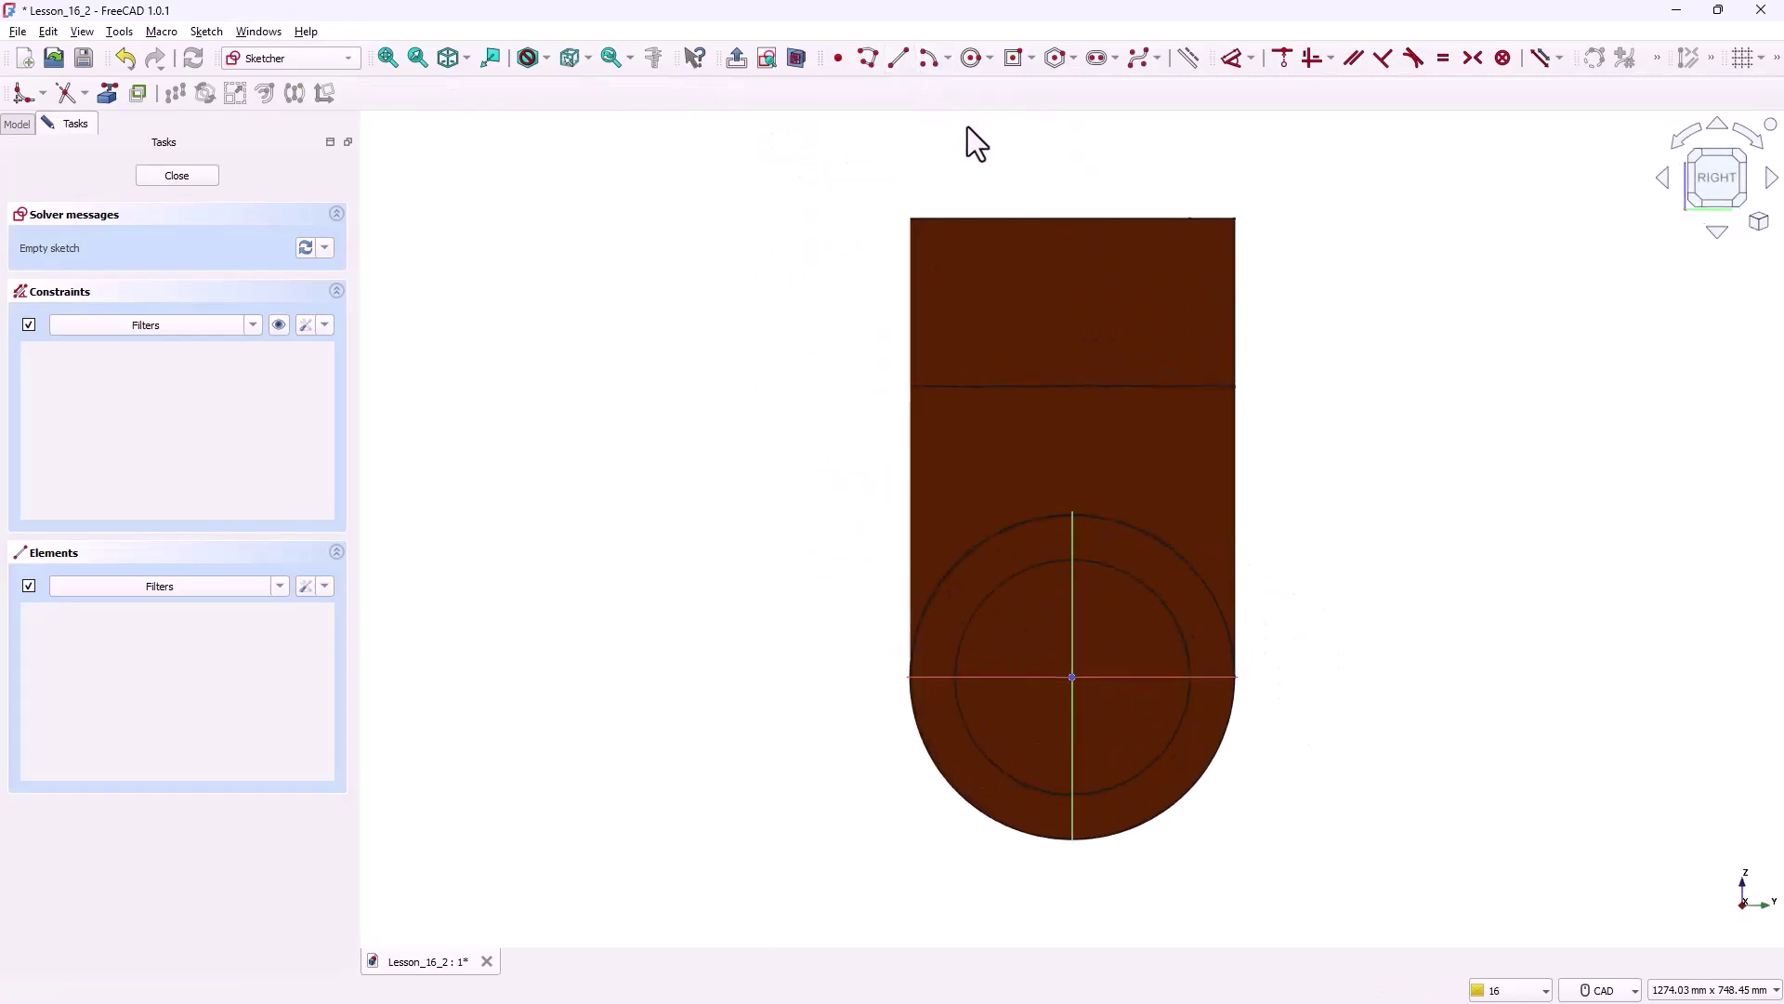
left_click(973, 61)
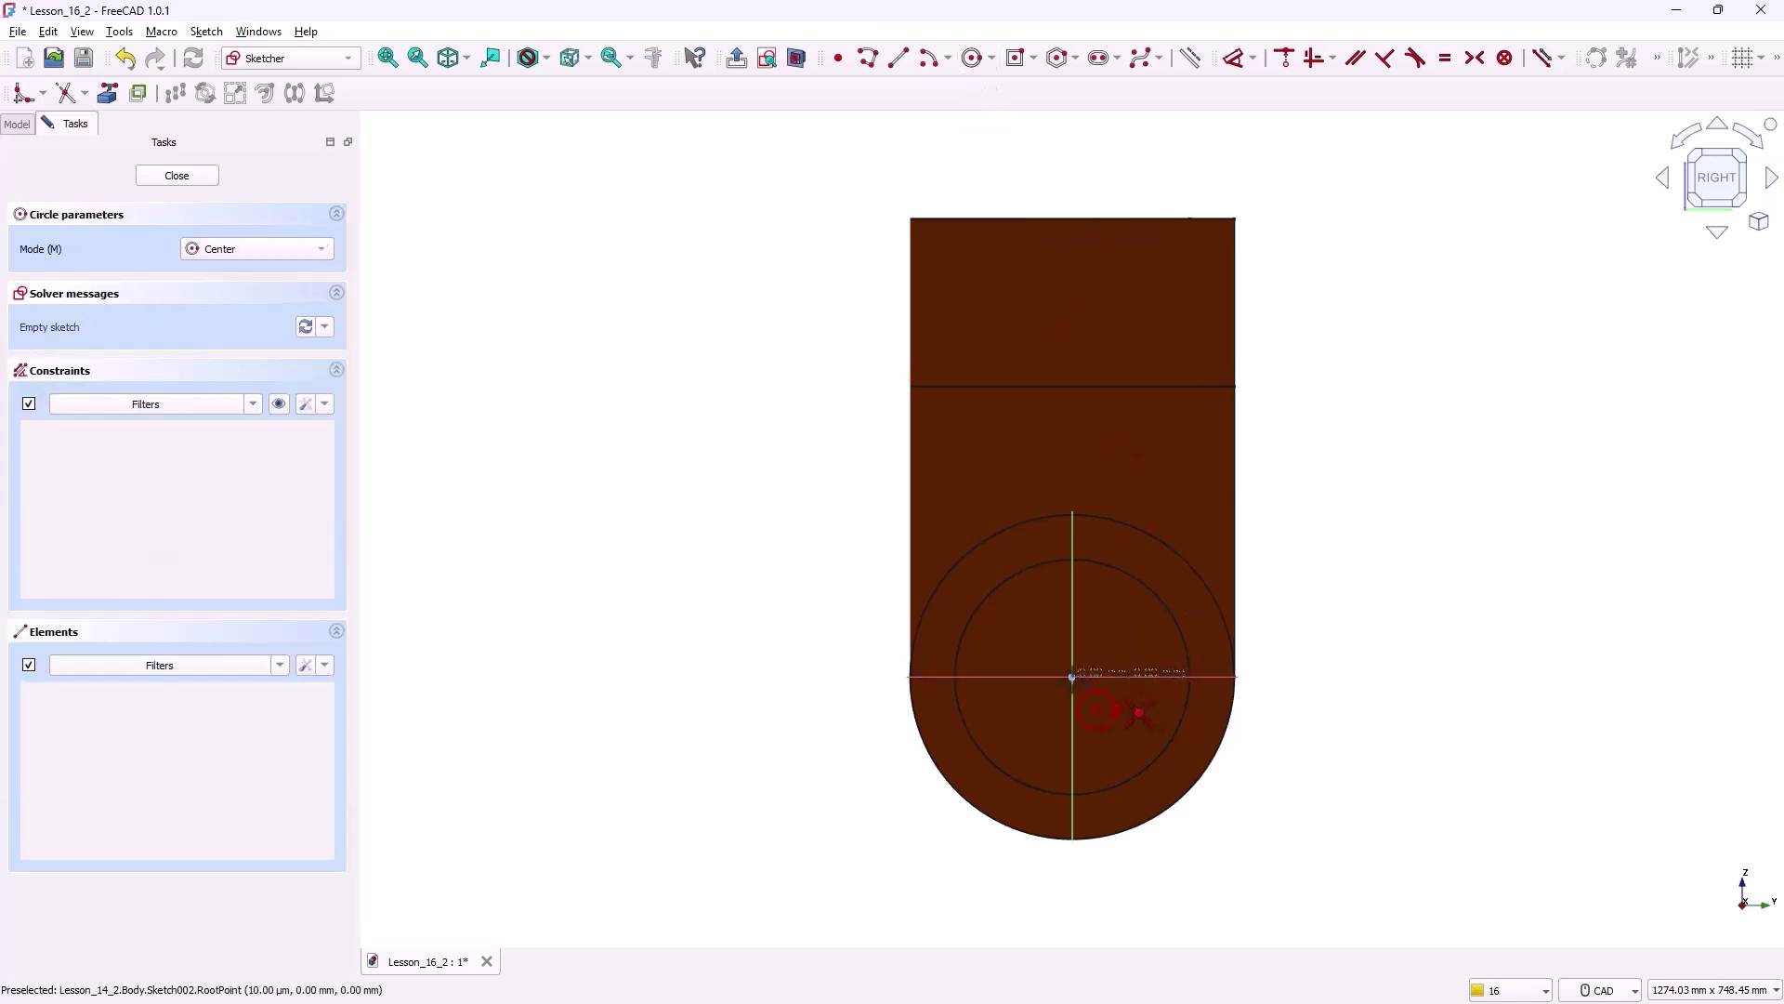
left_click(1072, 676)
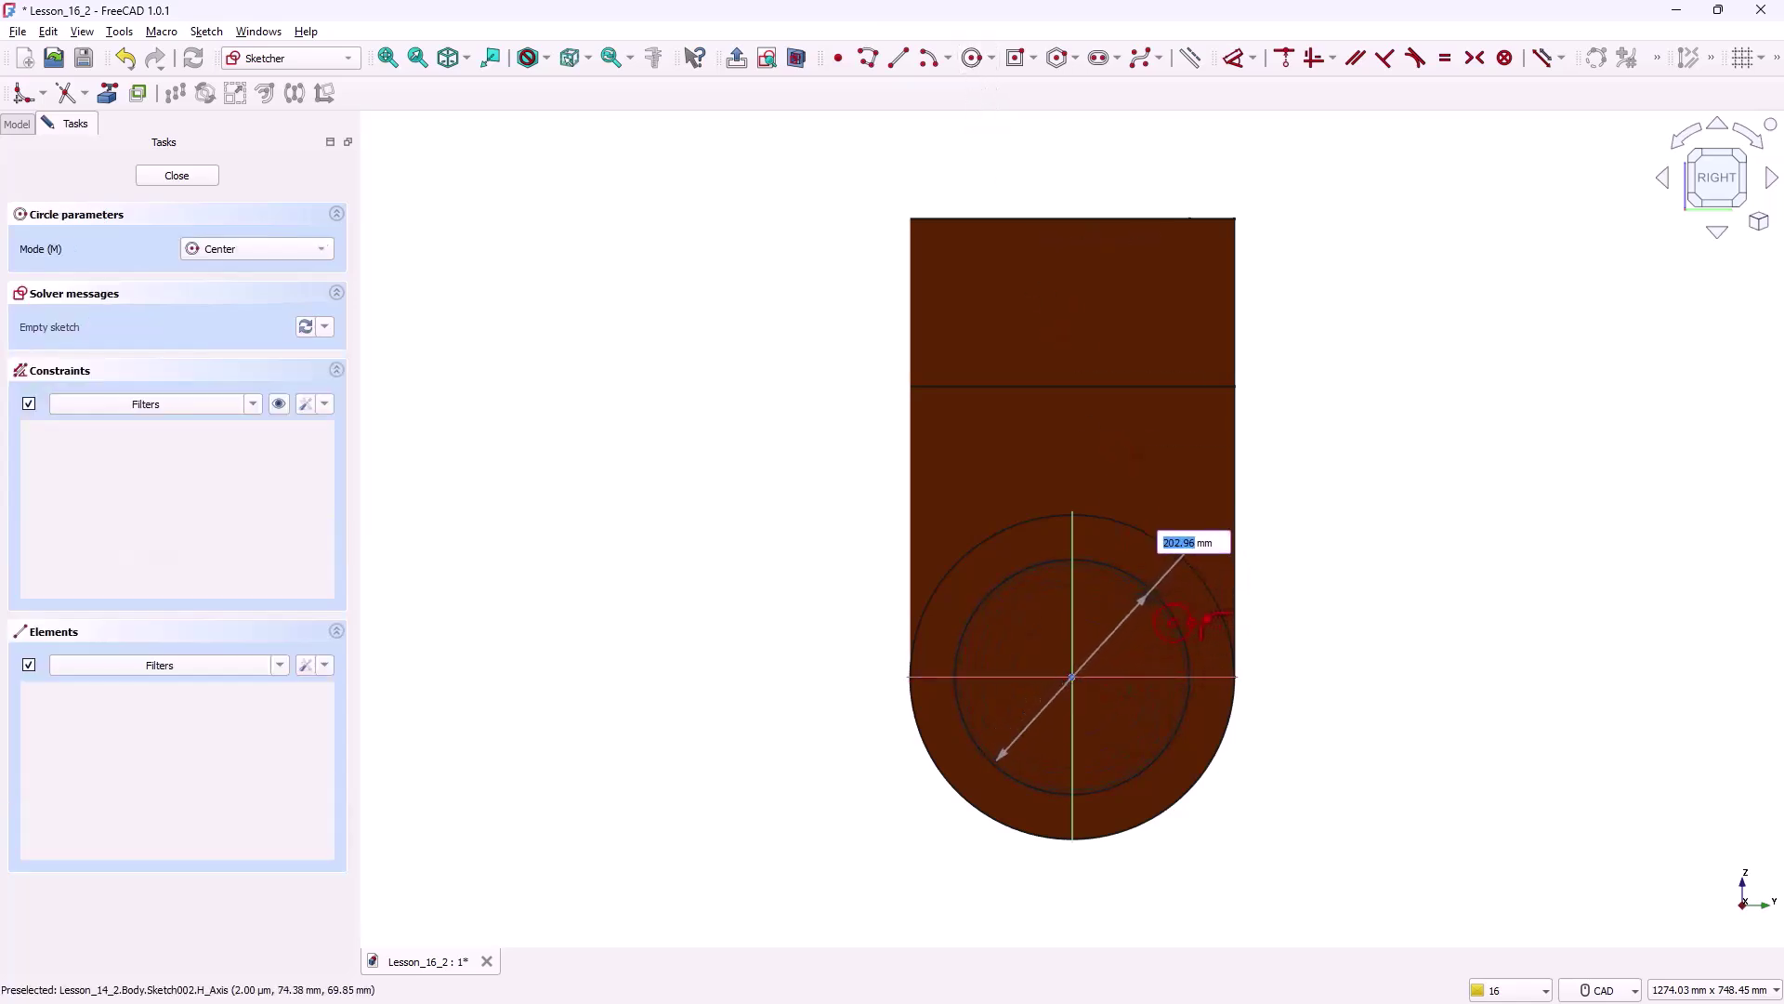
type("210")
key("Return")
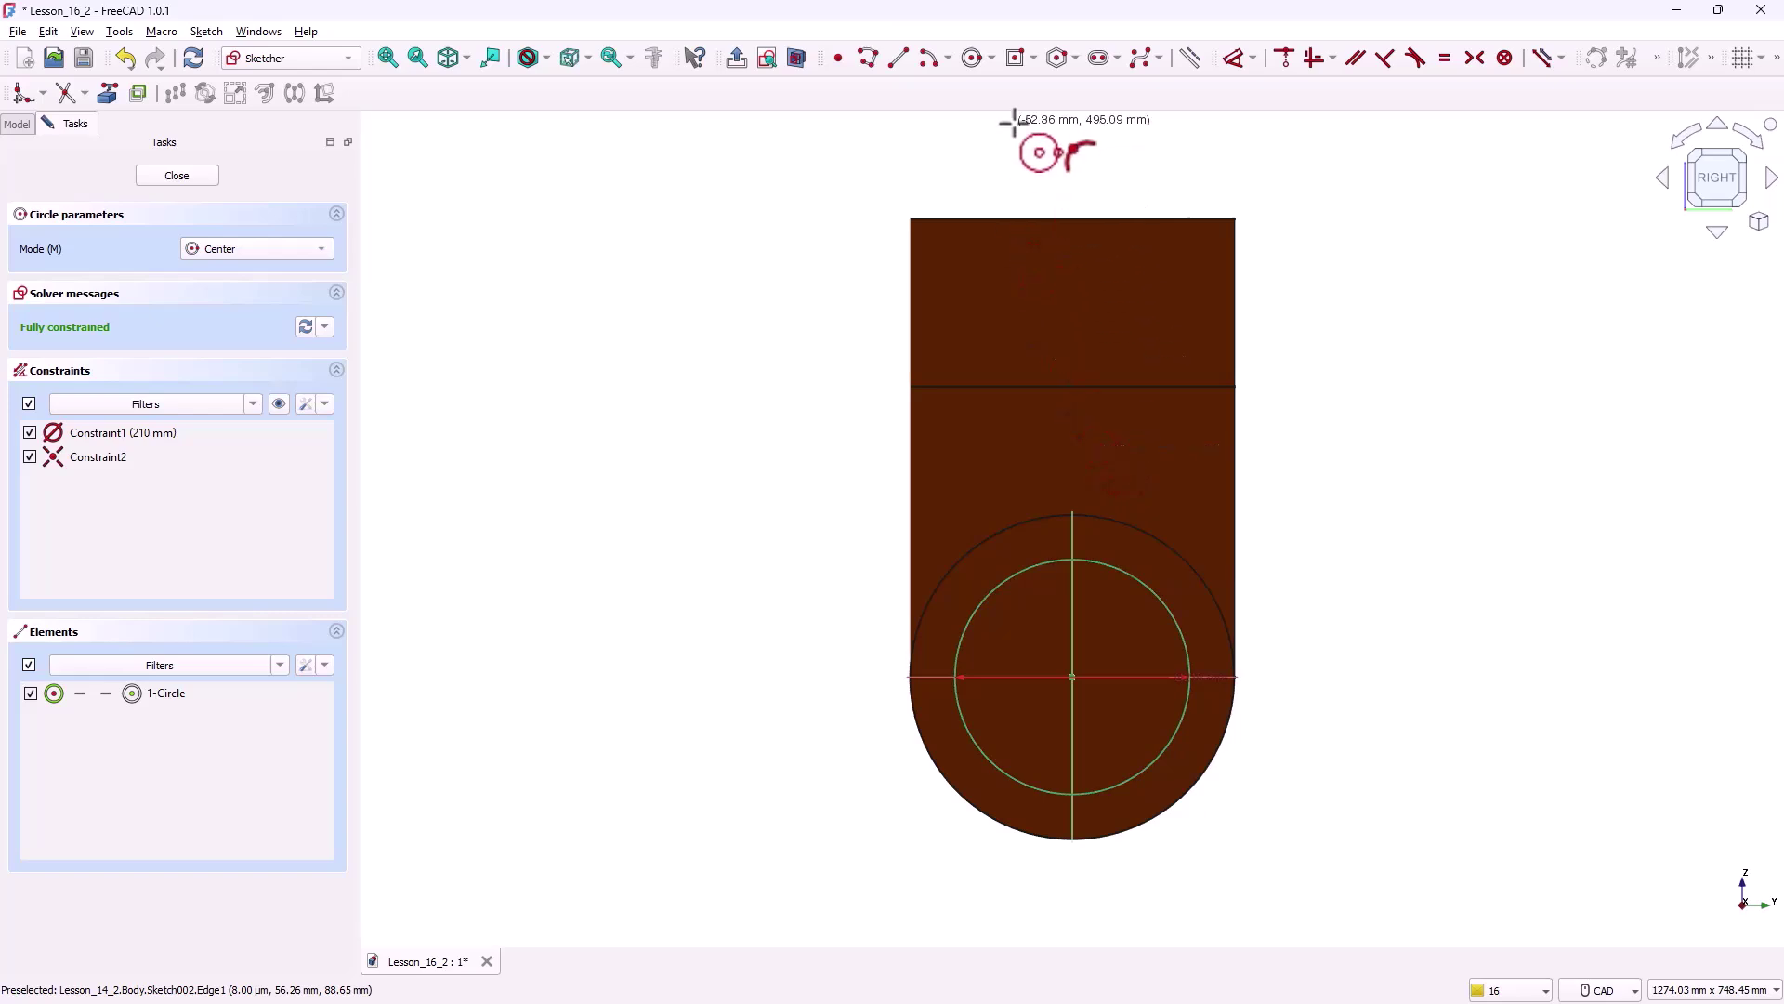
- Add an origin-centred rectangle dimensioned 360 mm high and 360 mm wide
left_click(1017, 60)
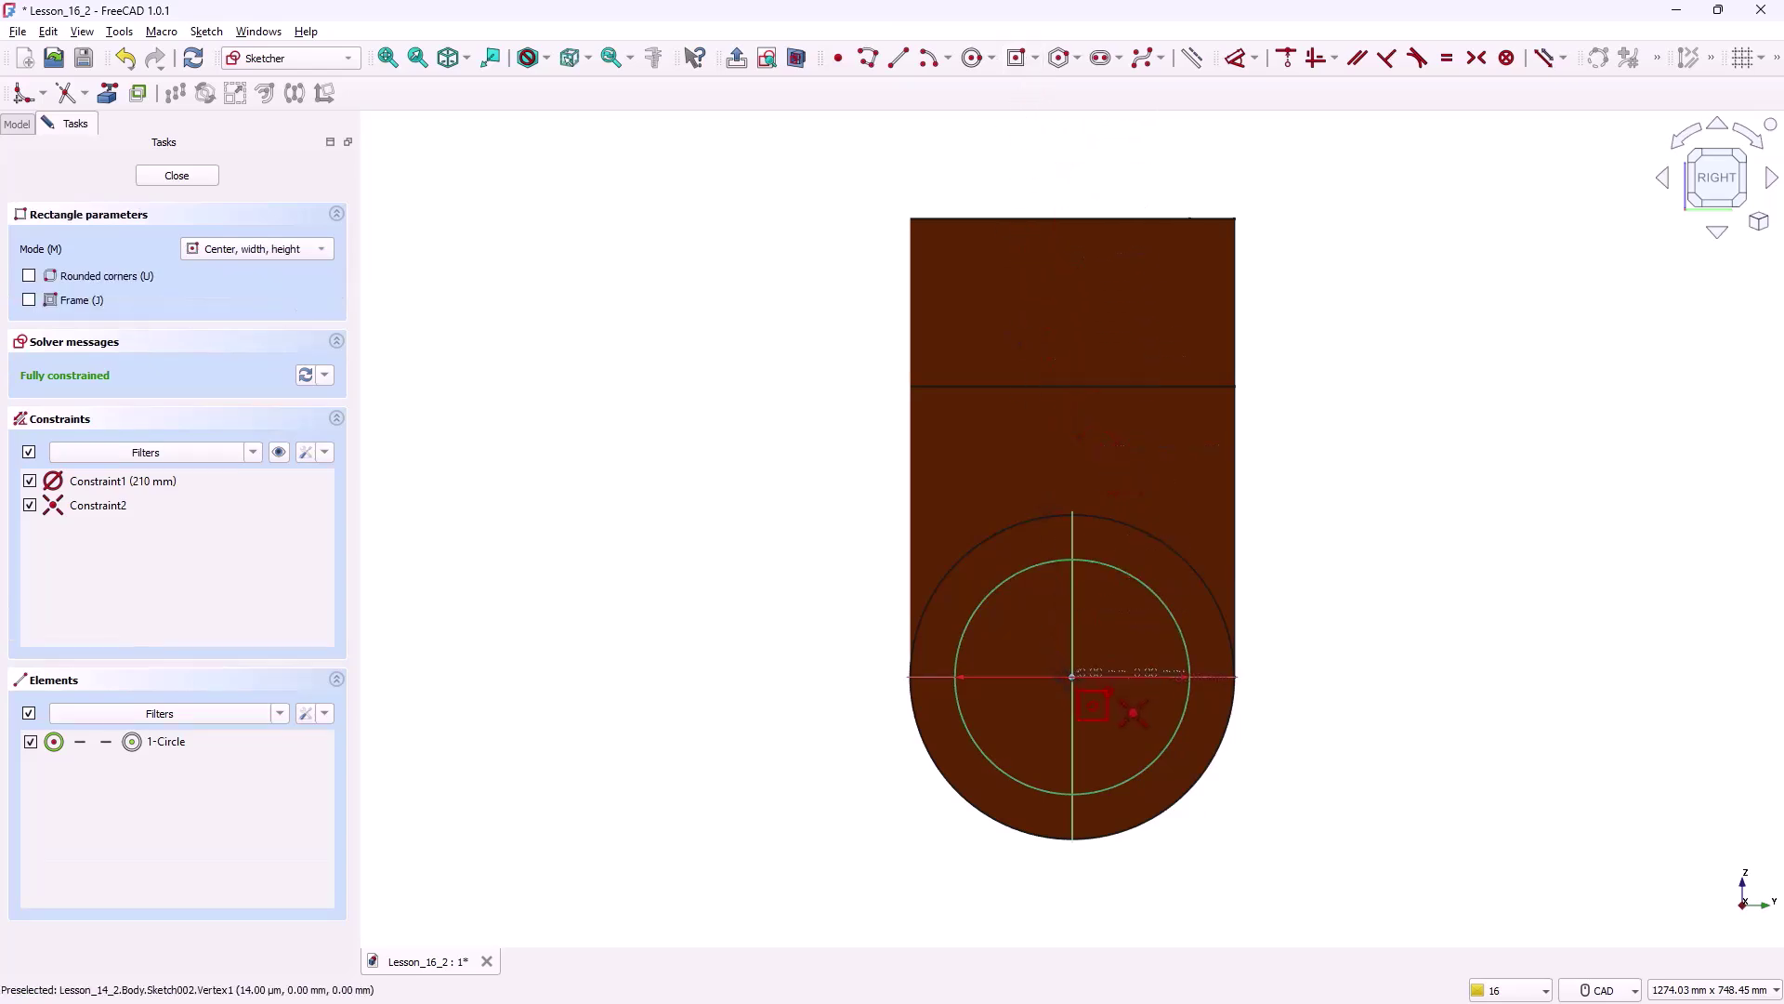
left_click(1073, 677)
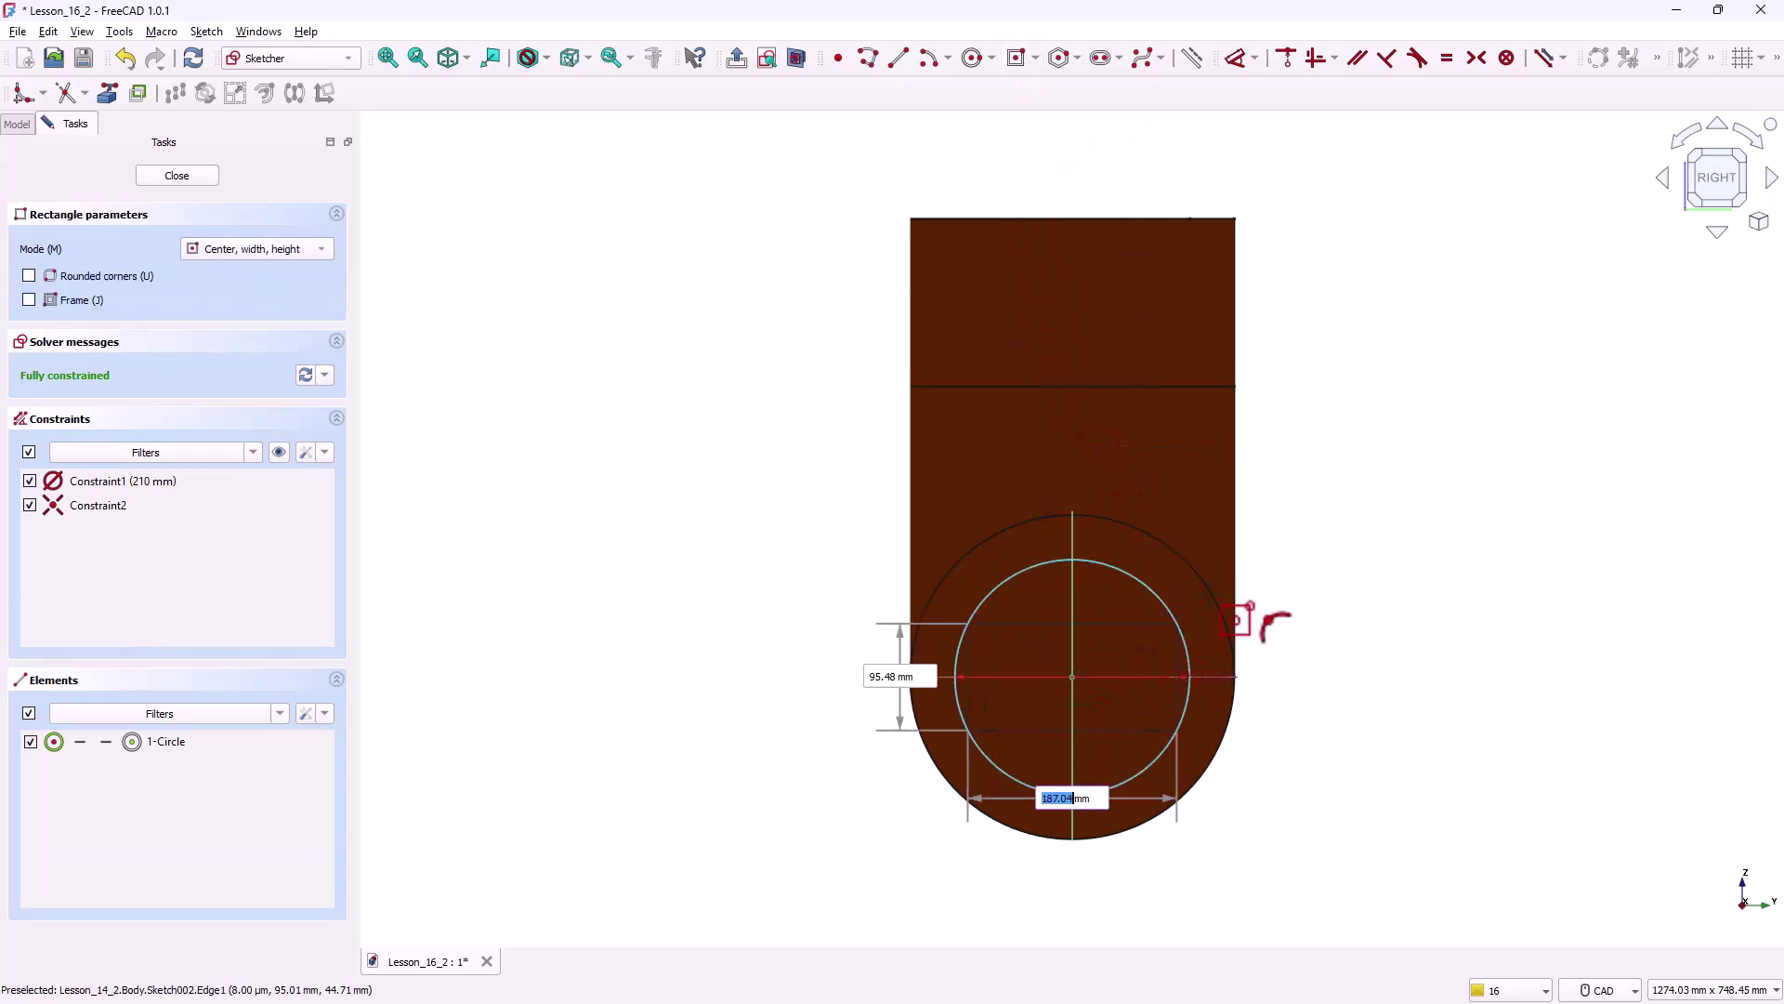
left_click(1305, 472)
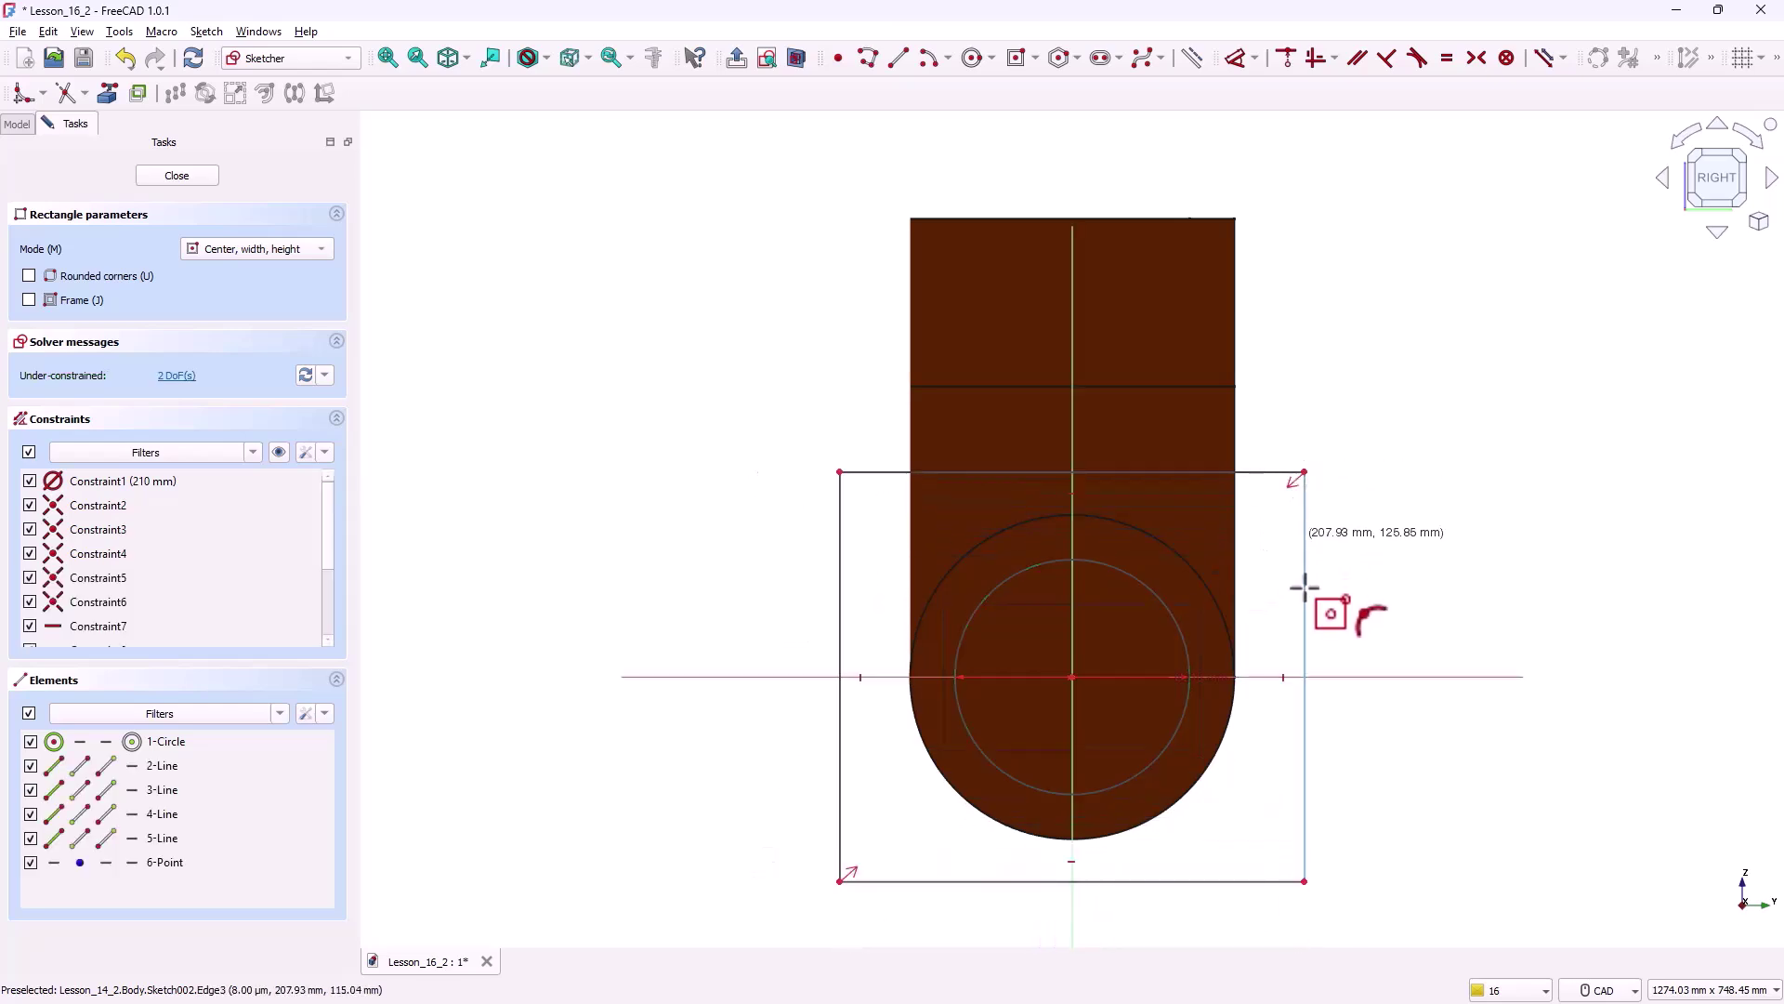
left_click(1235, 57)
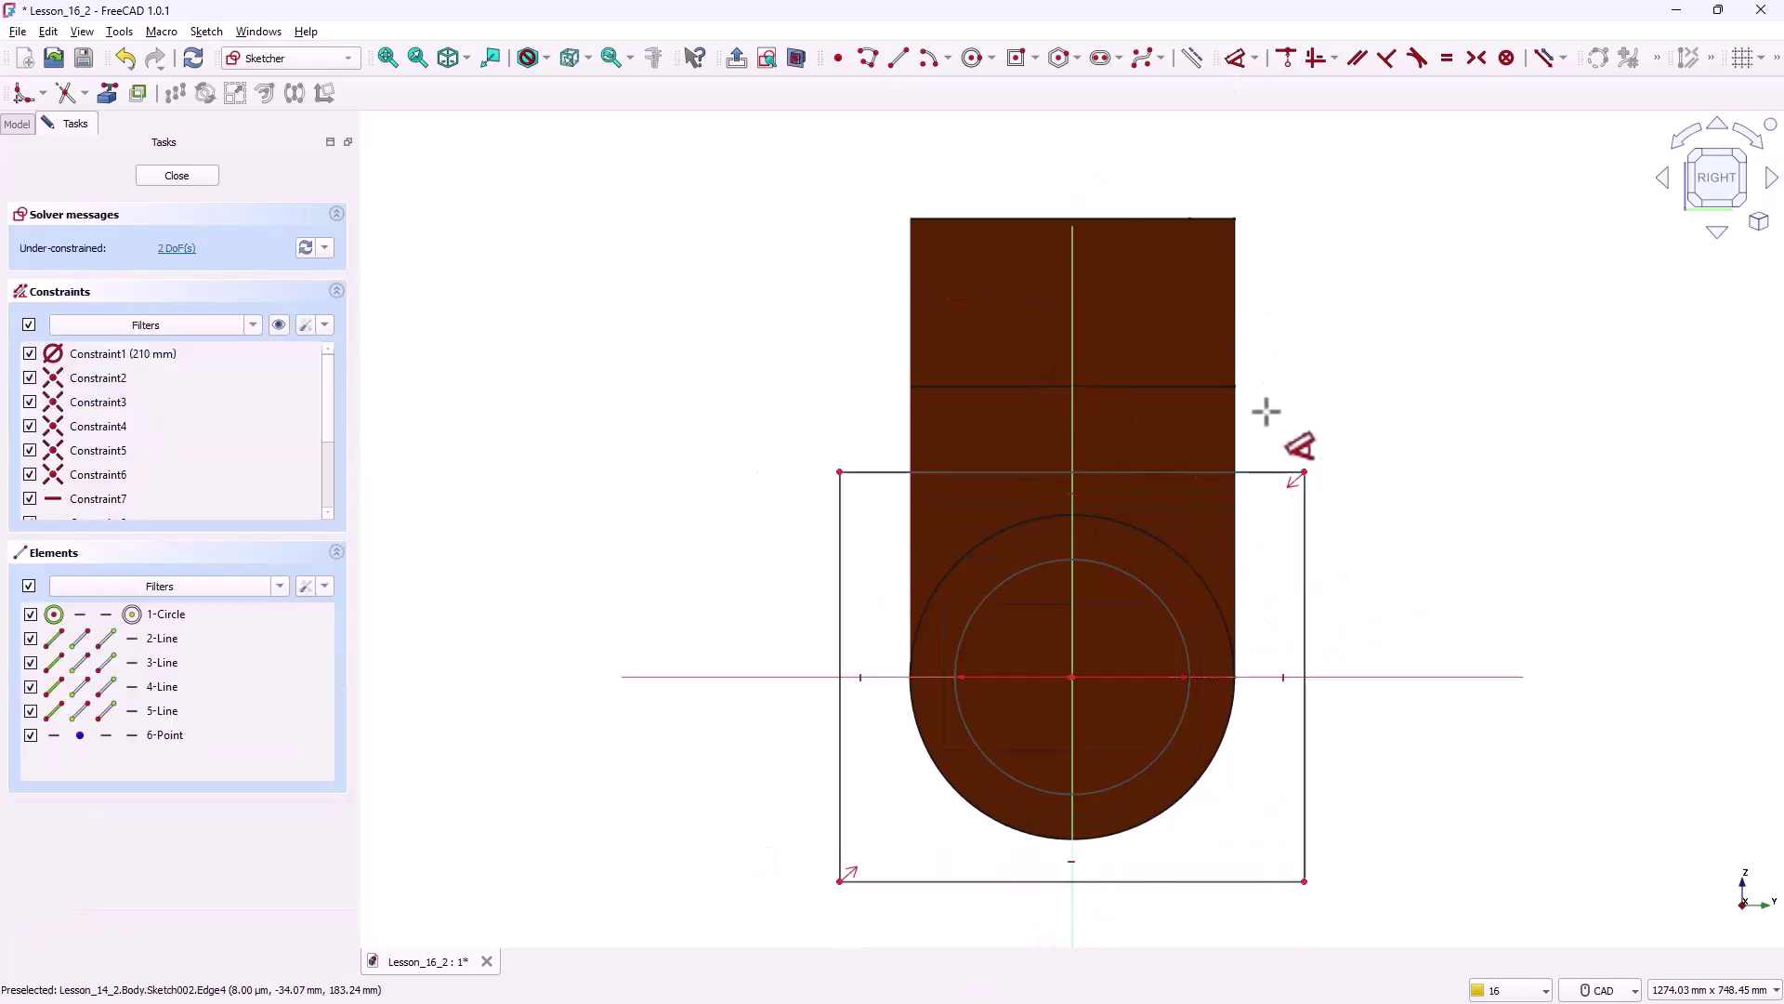
left_click(1366, 576)
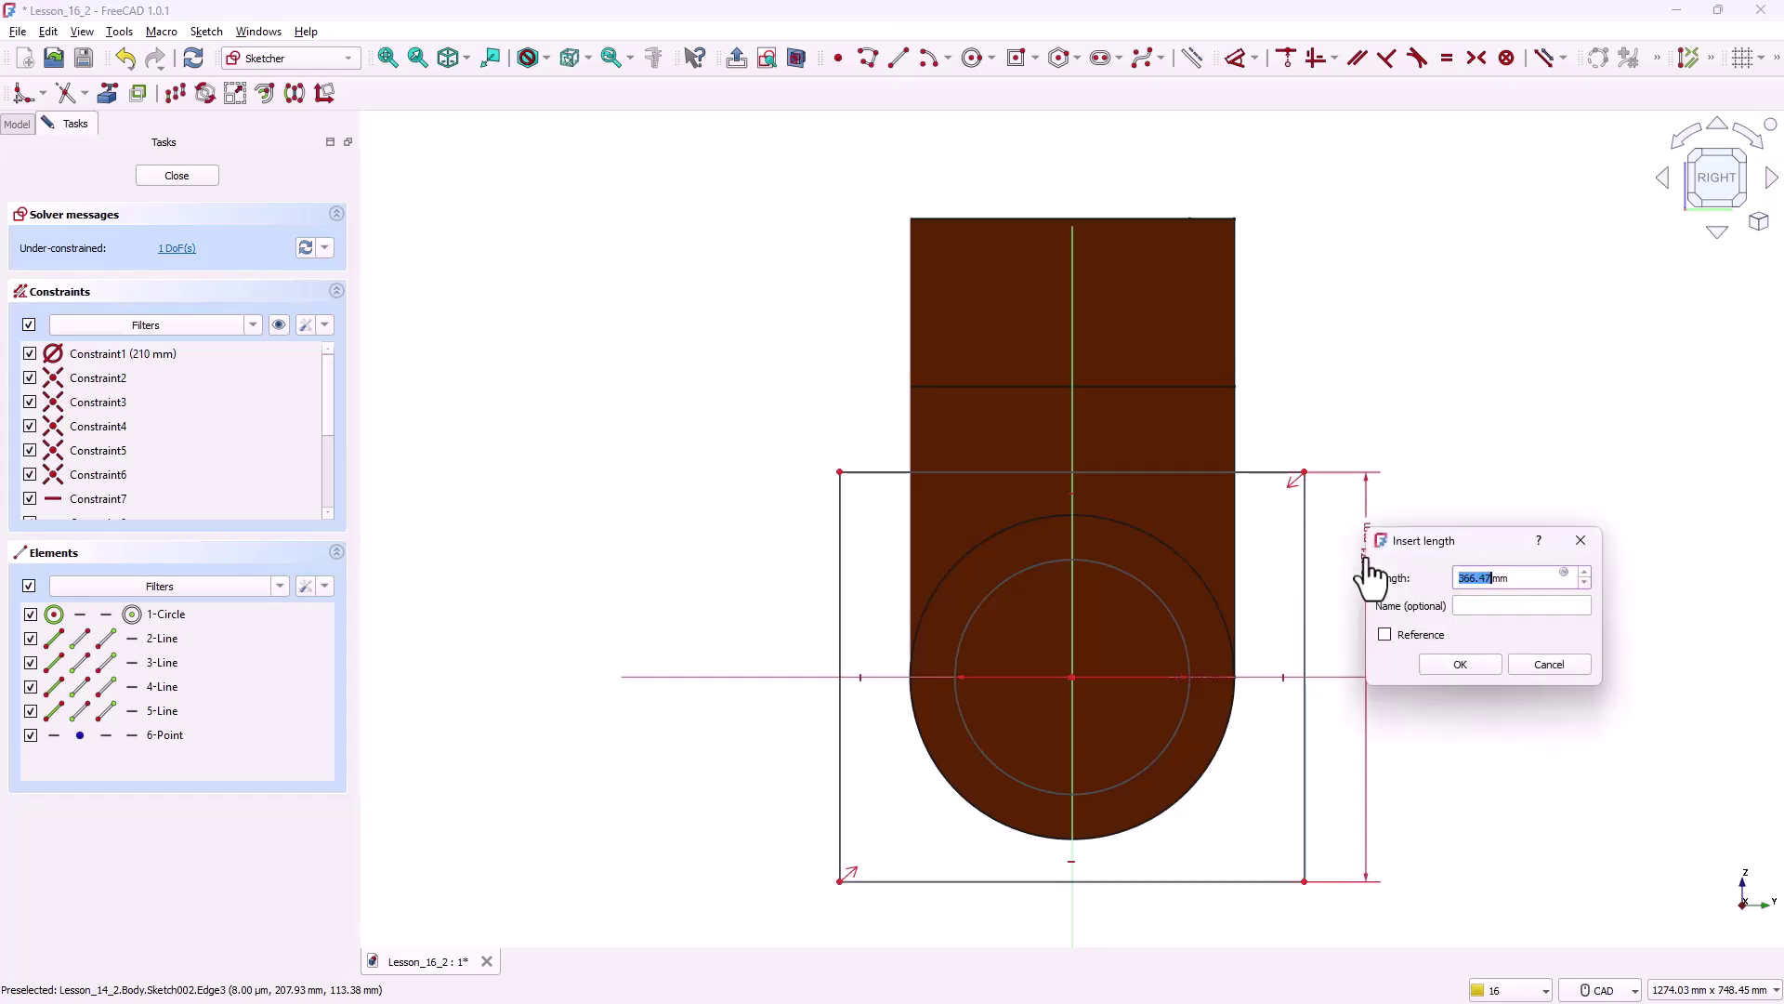
type("360")
key("Return")
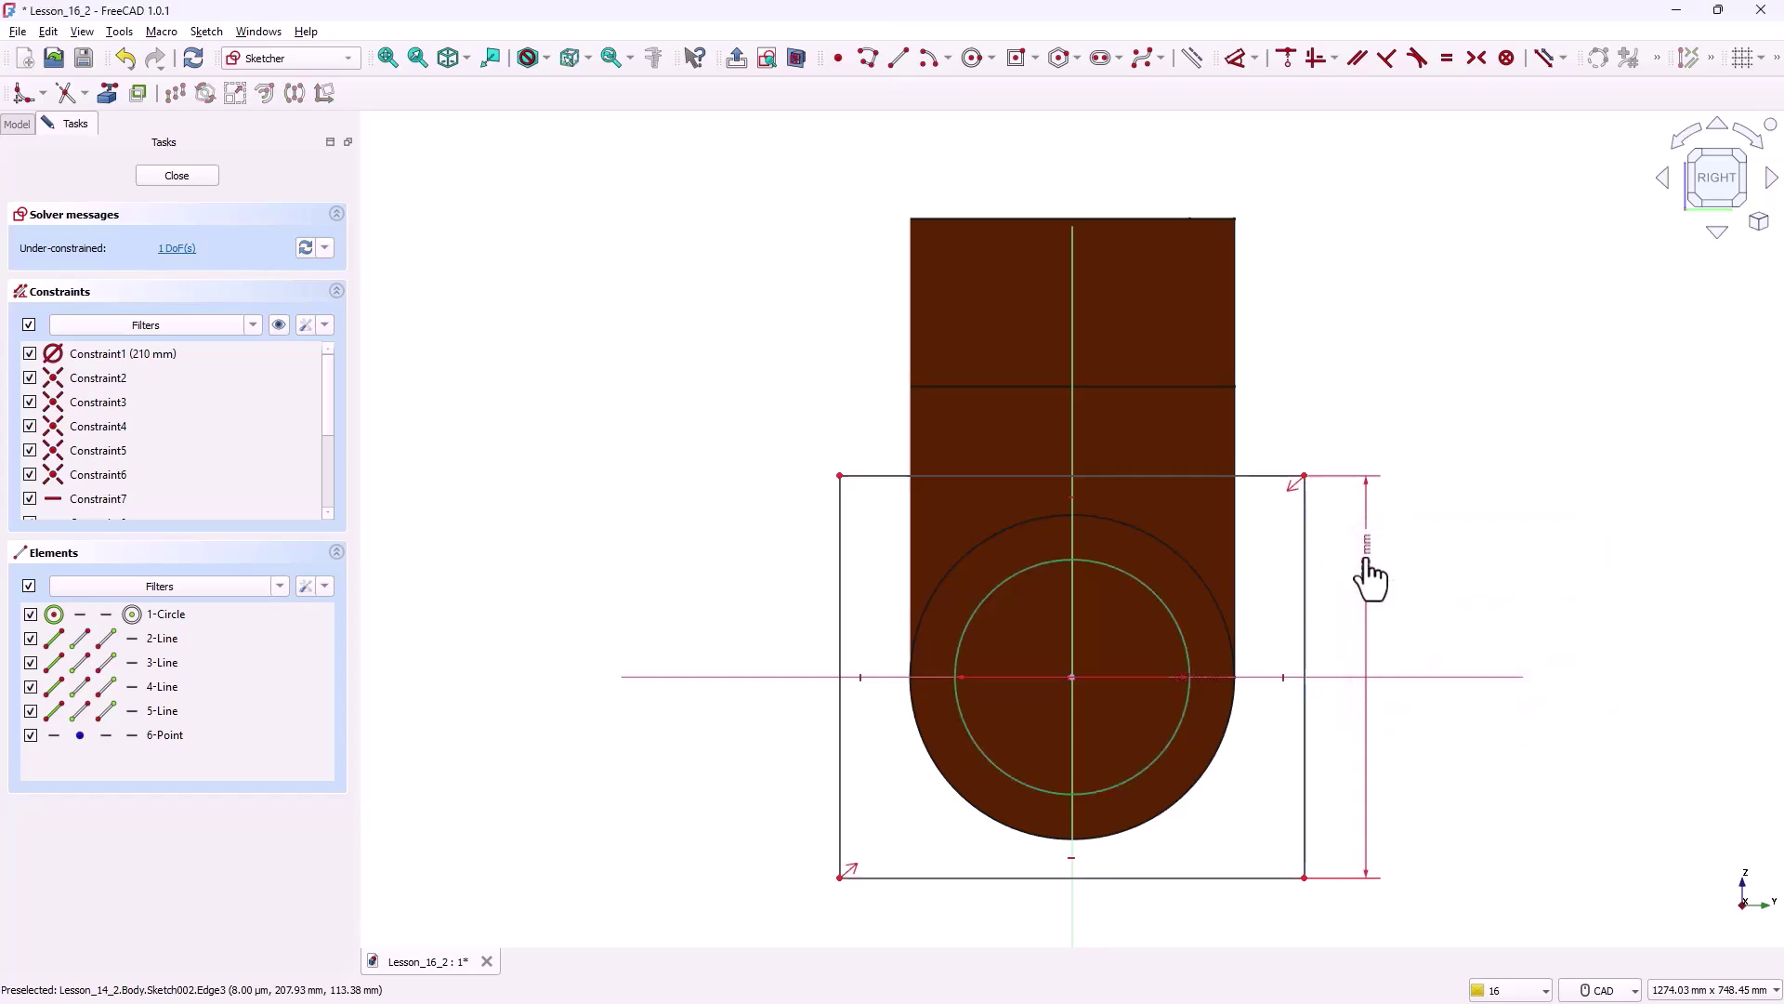
left_click(1242, 477)
left_click(1143, 411)
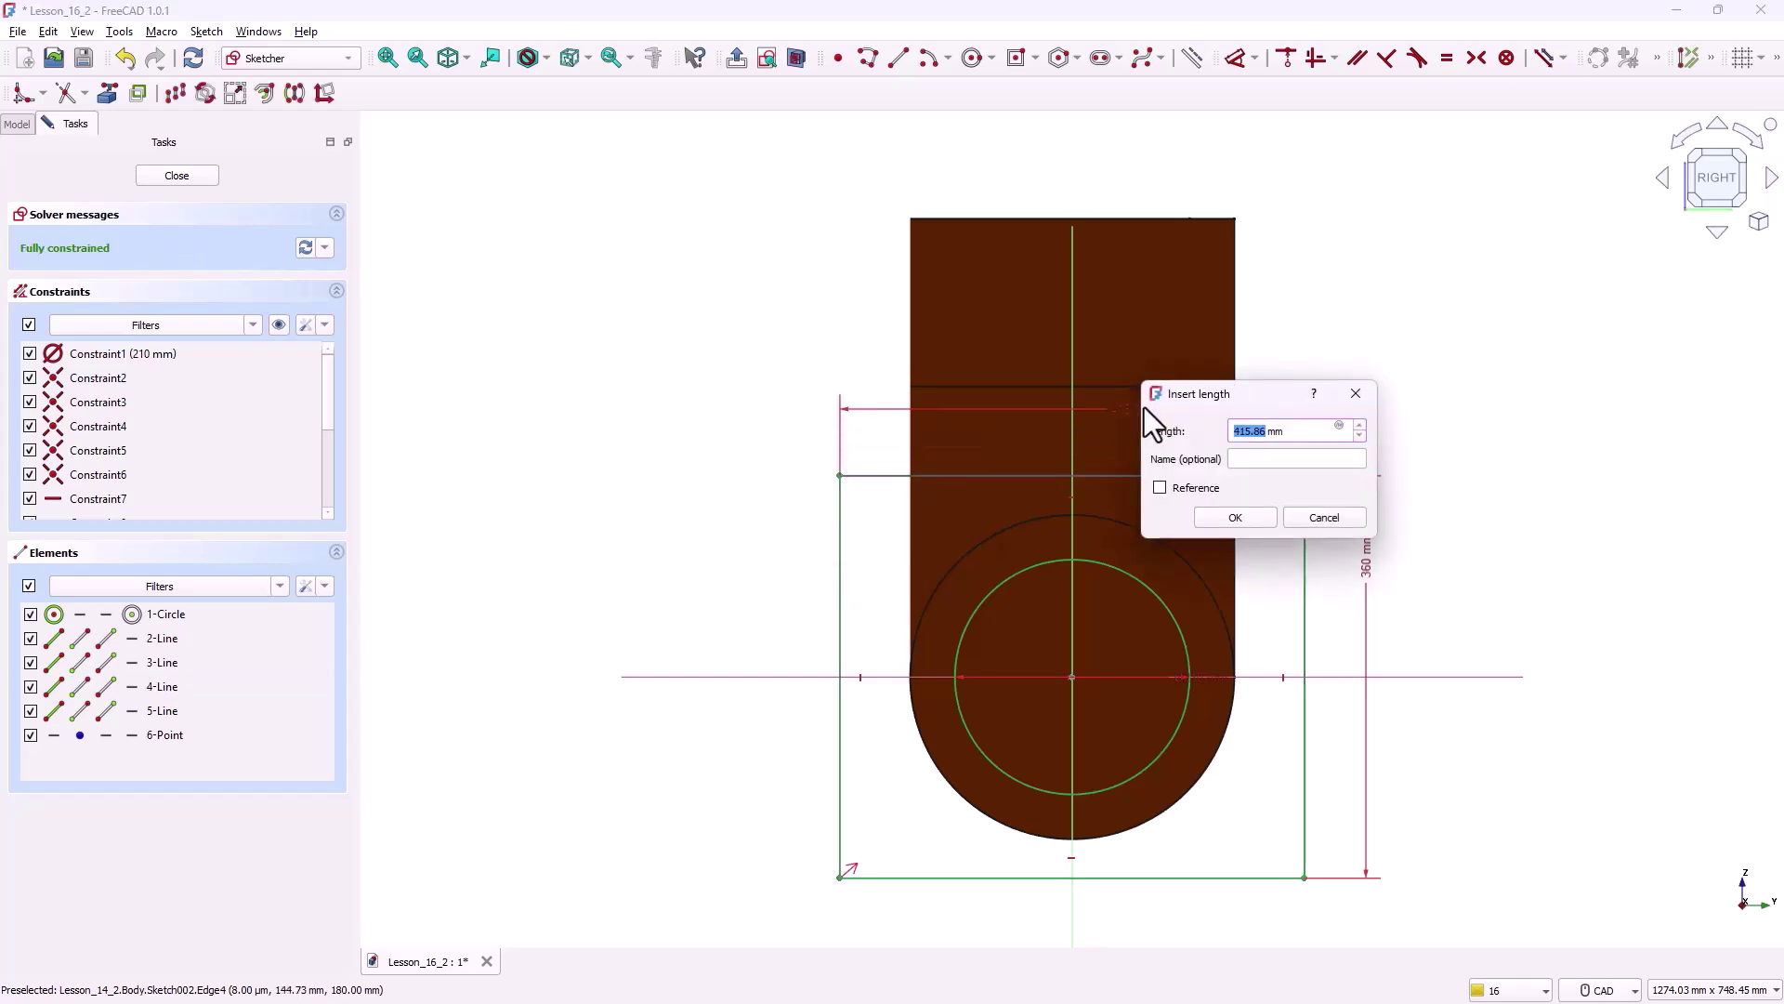
type("360")
key("Return")
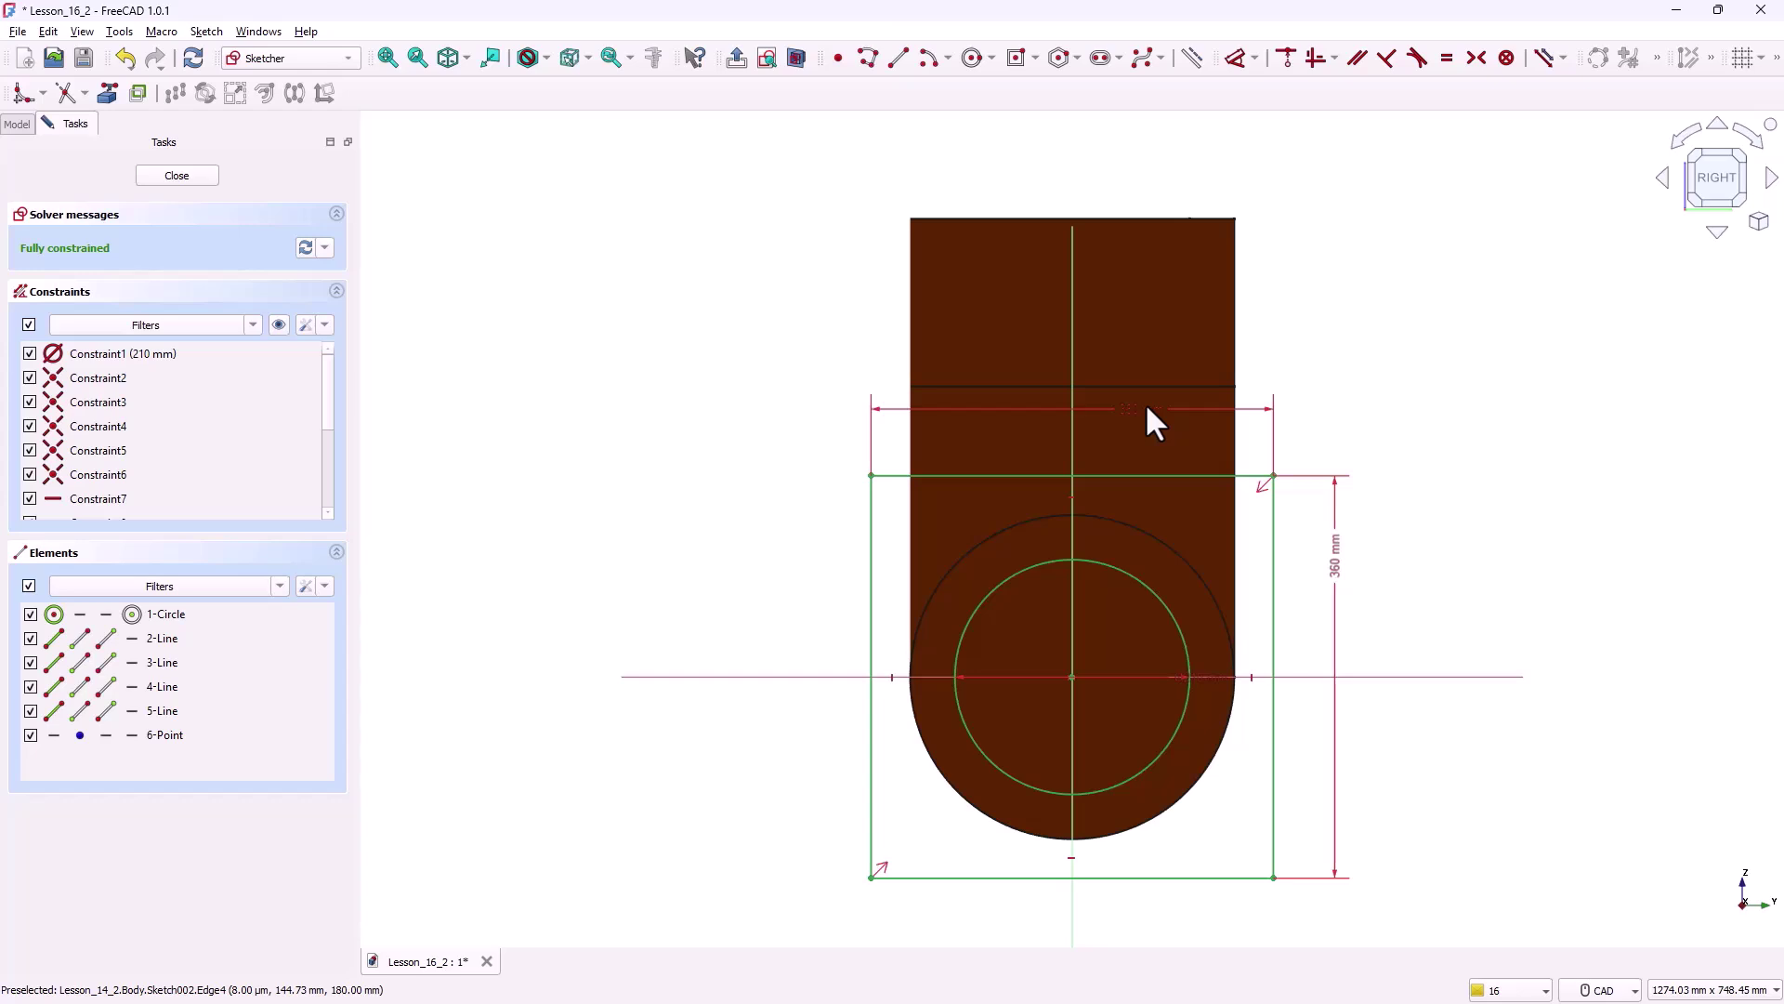
- Pad the square flange sketch 50 mm, reversed back toward the pipe
left_click(209, 177)
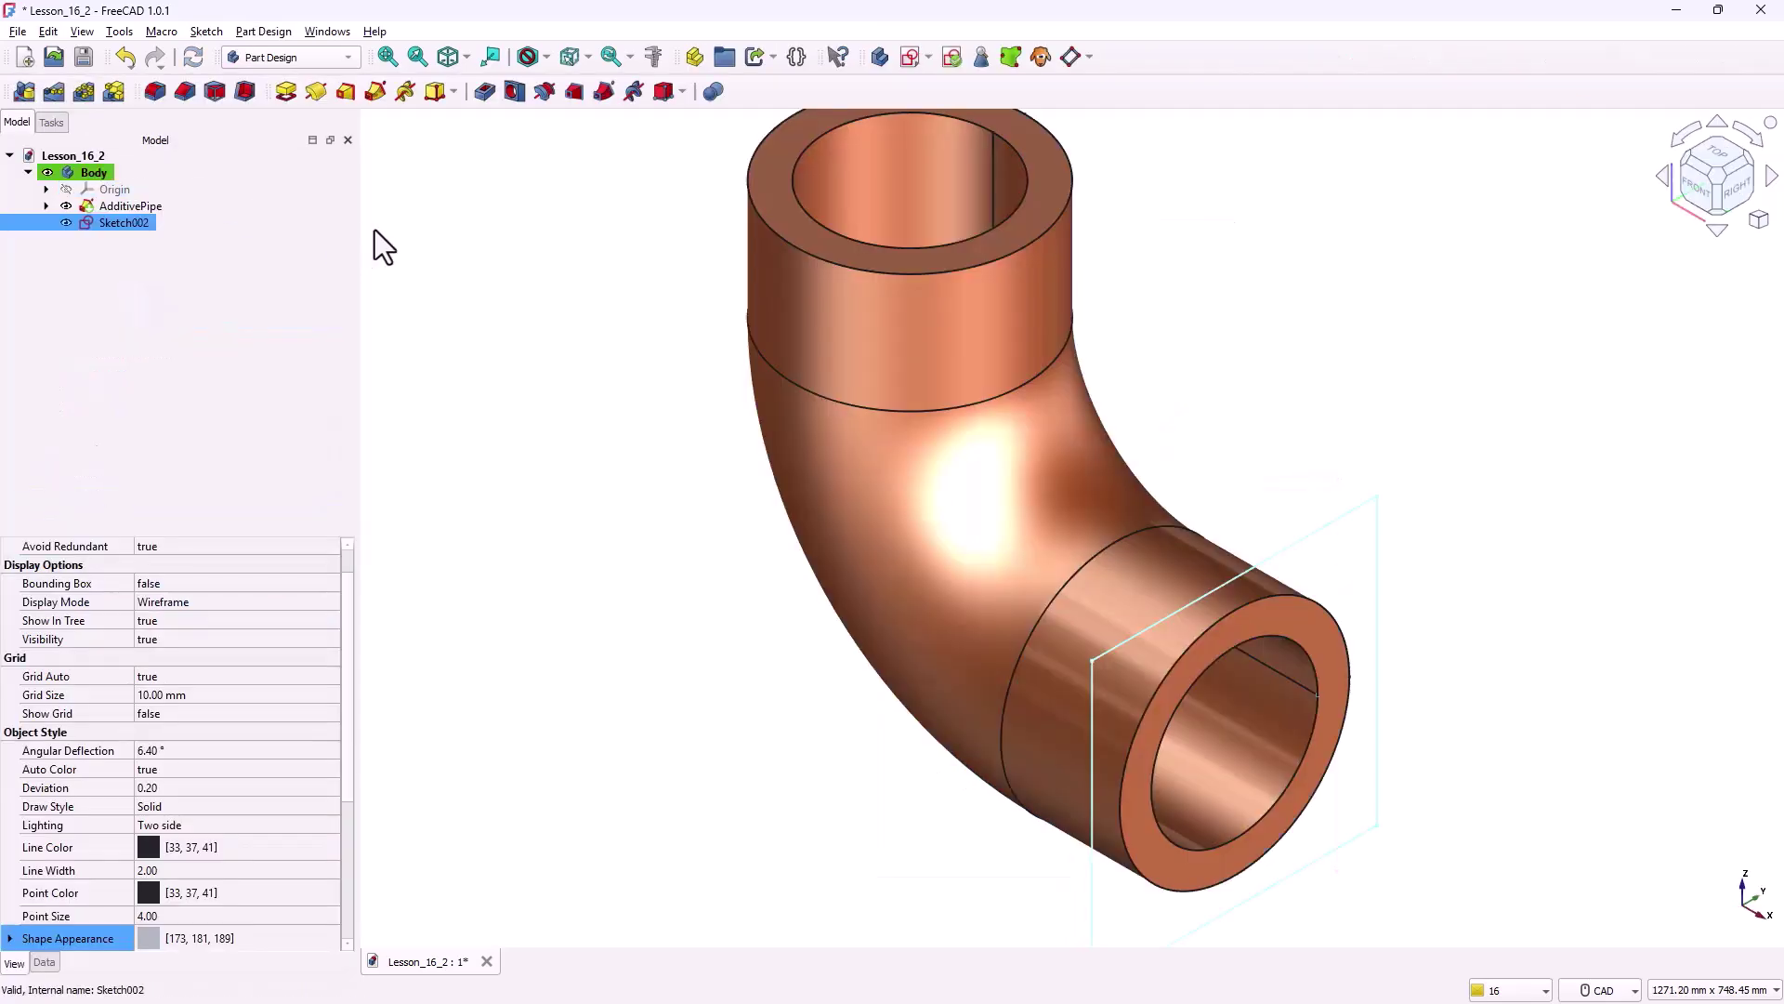
left_click(283, 92)
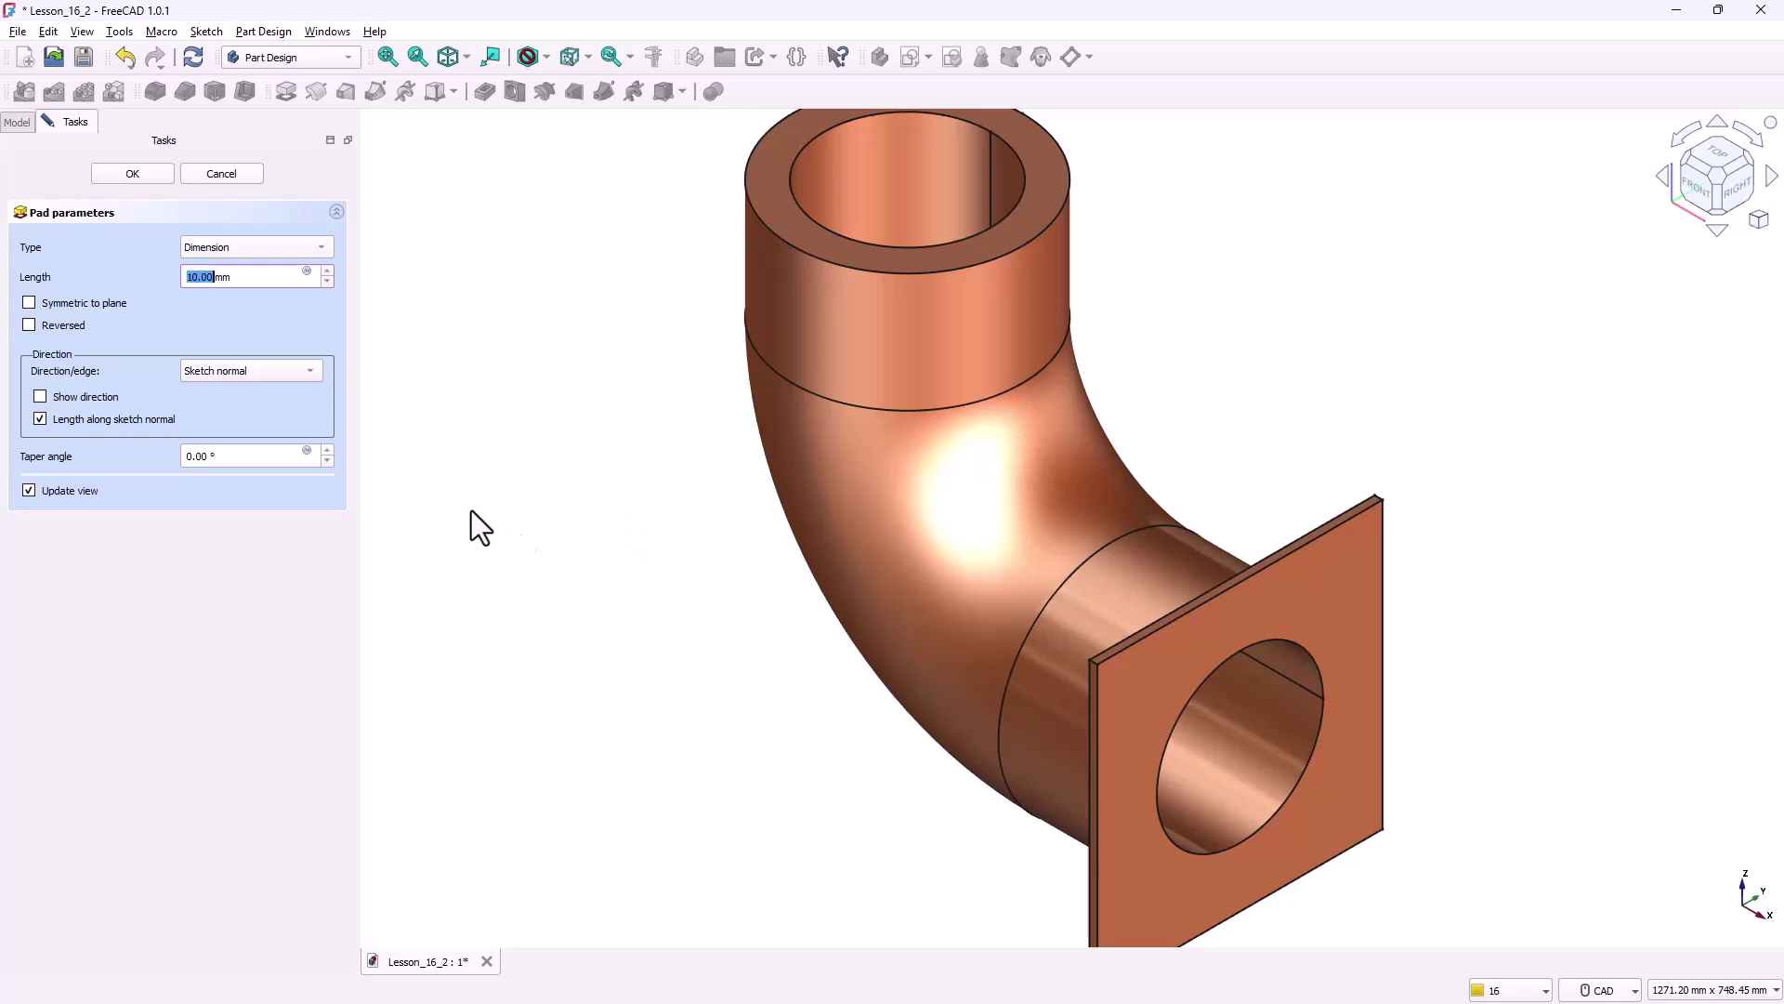
type("50")
key("Tab")
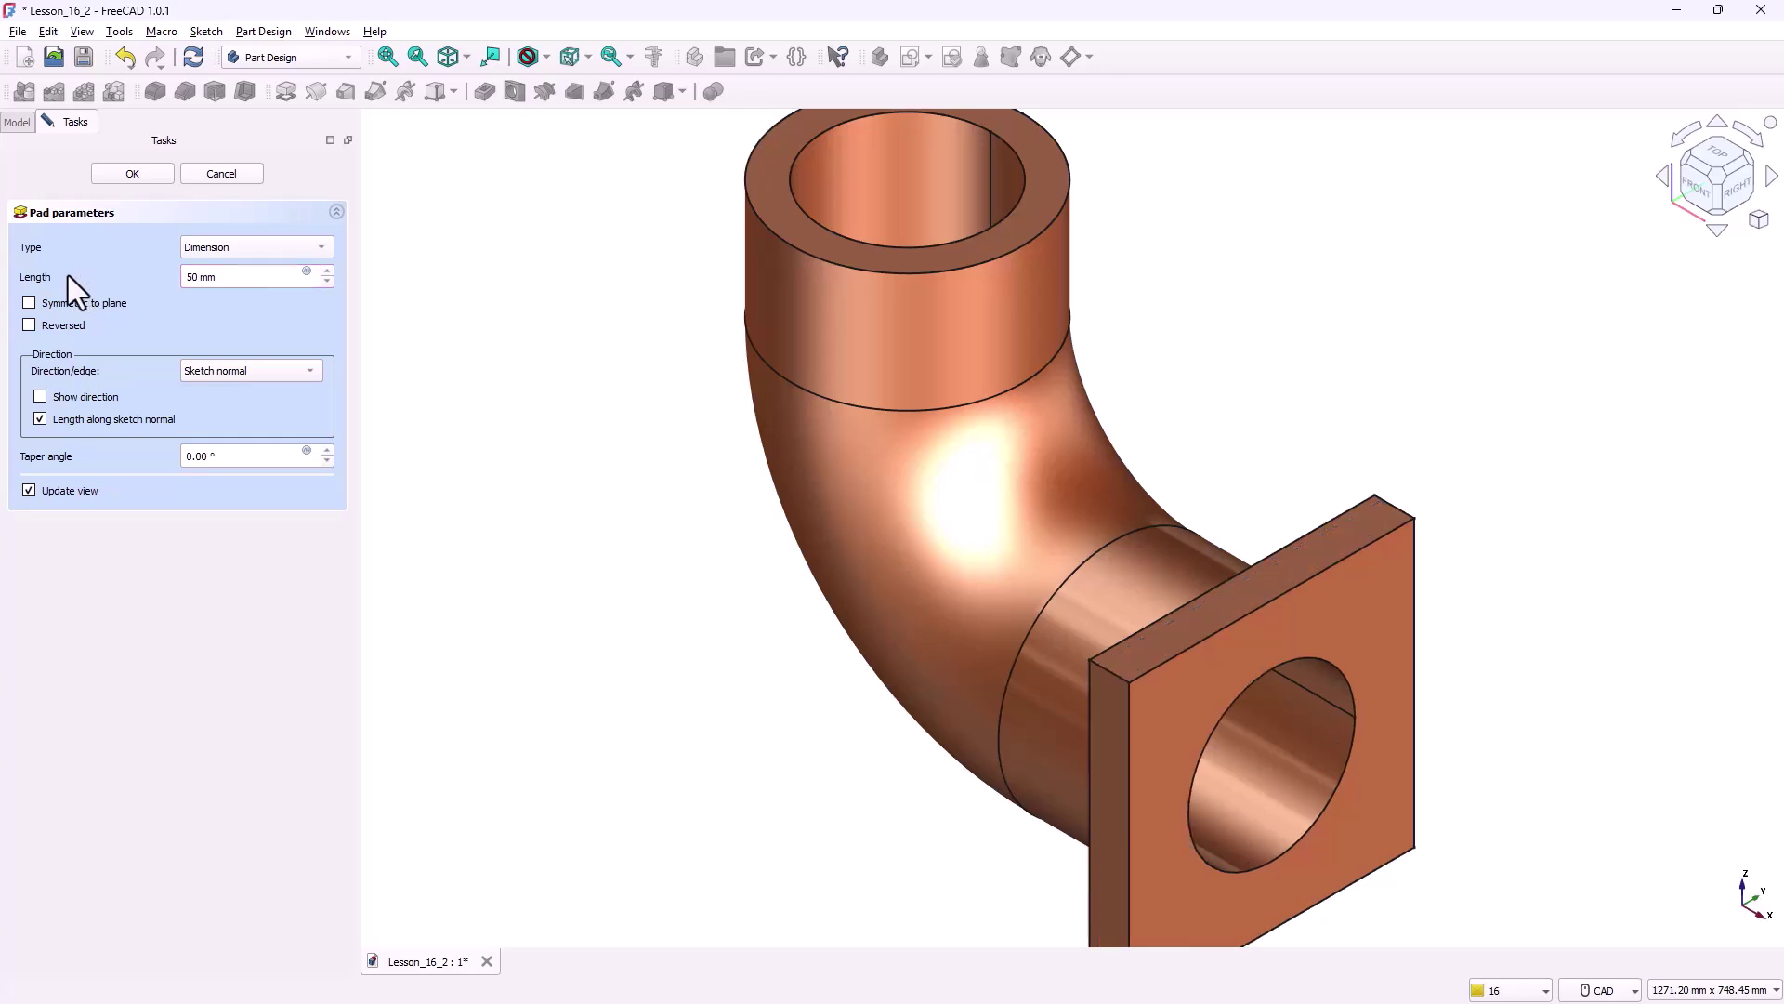
left_click(69, 332)
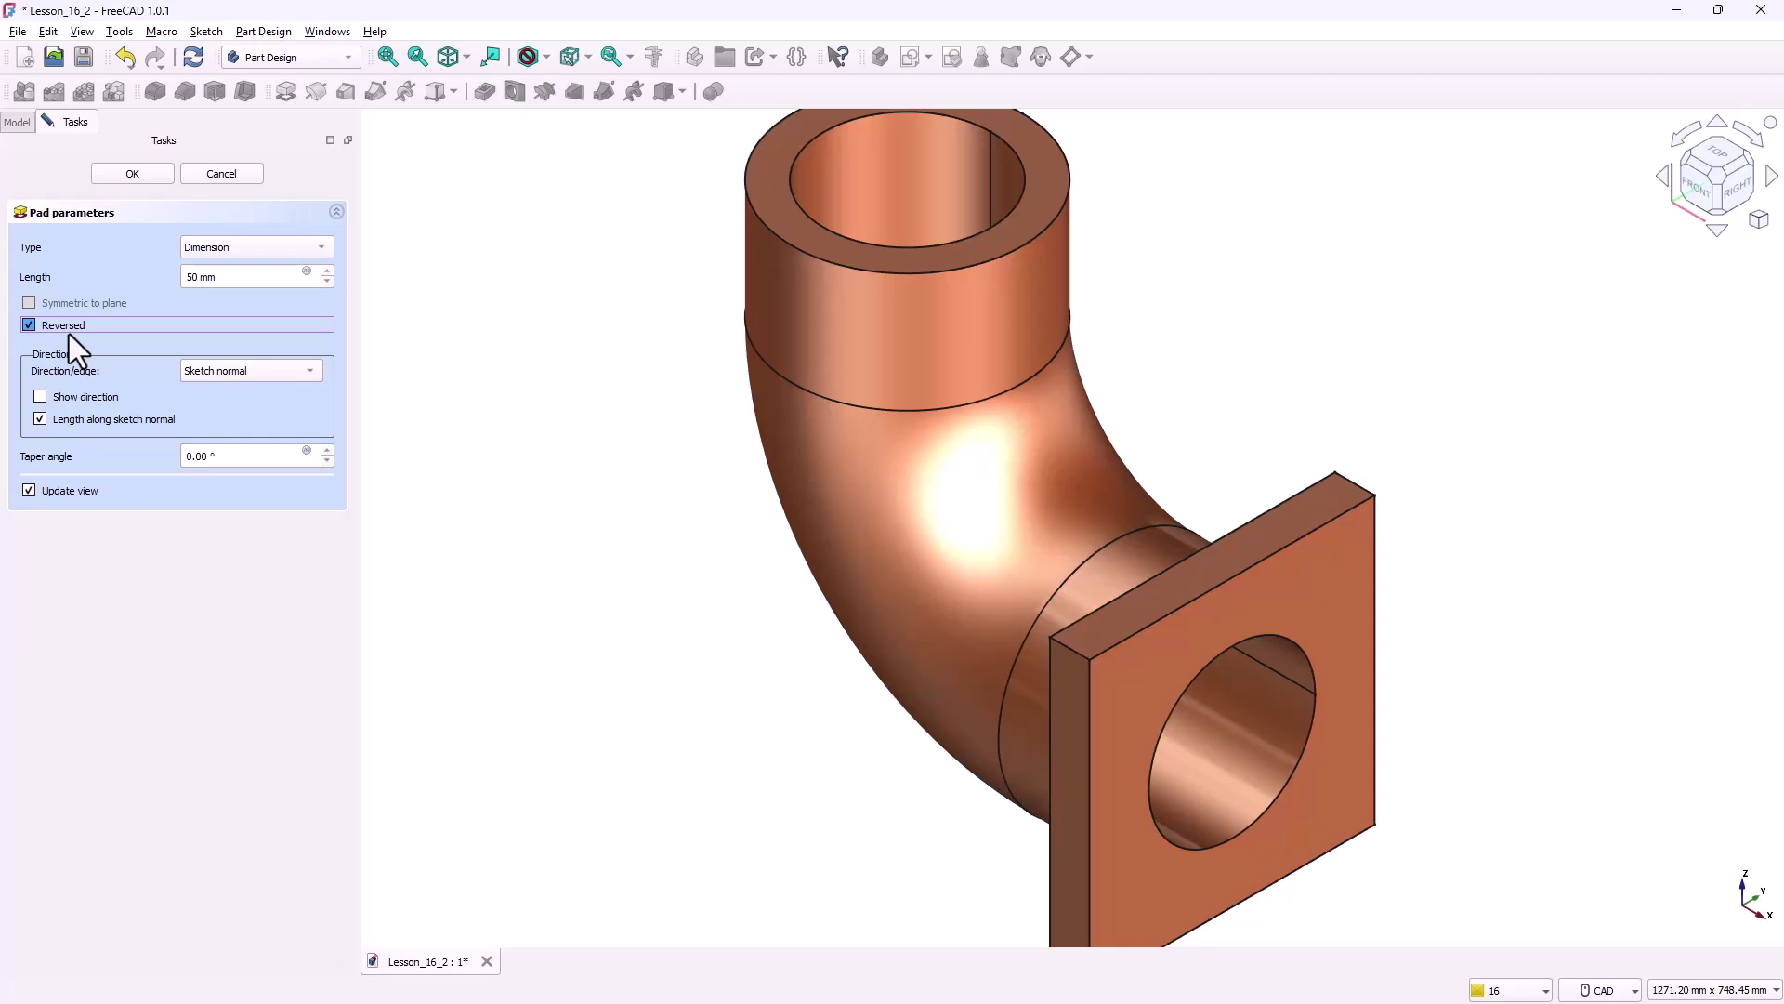
left_click(143, 178)
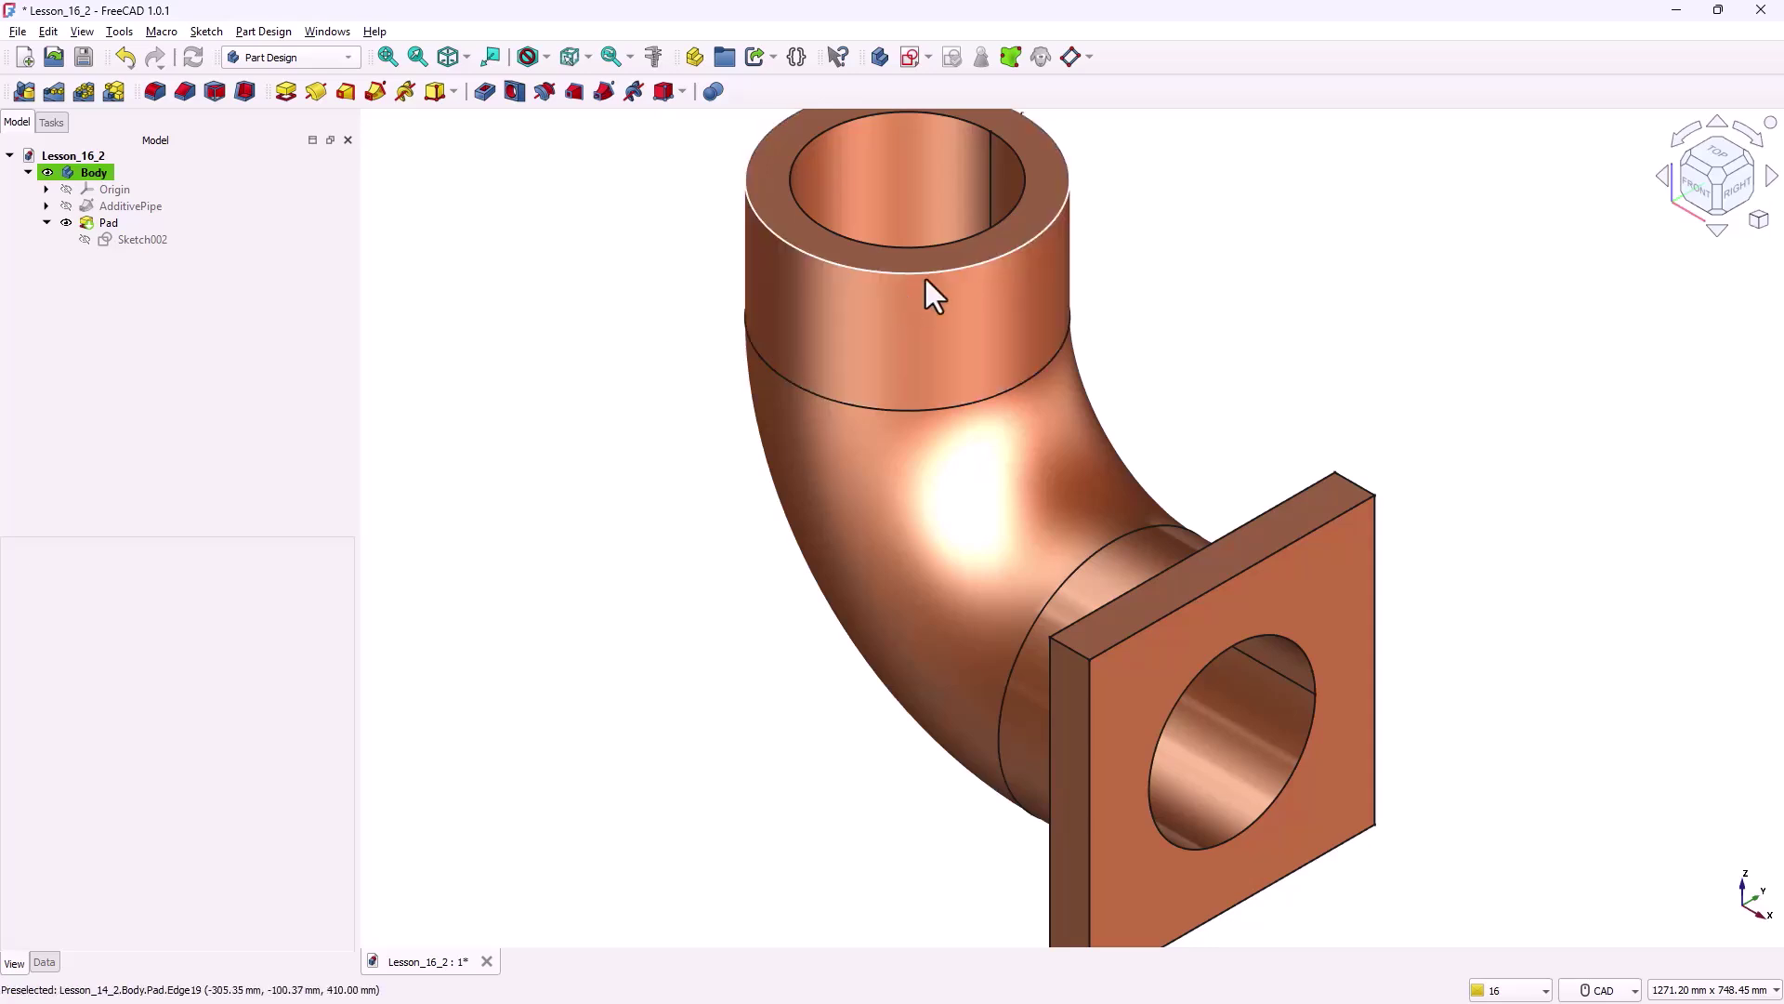
- Start a sketch on the pipe's top ring face and link the inner bore edge as external geometry
left_click(1002, 229)
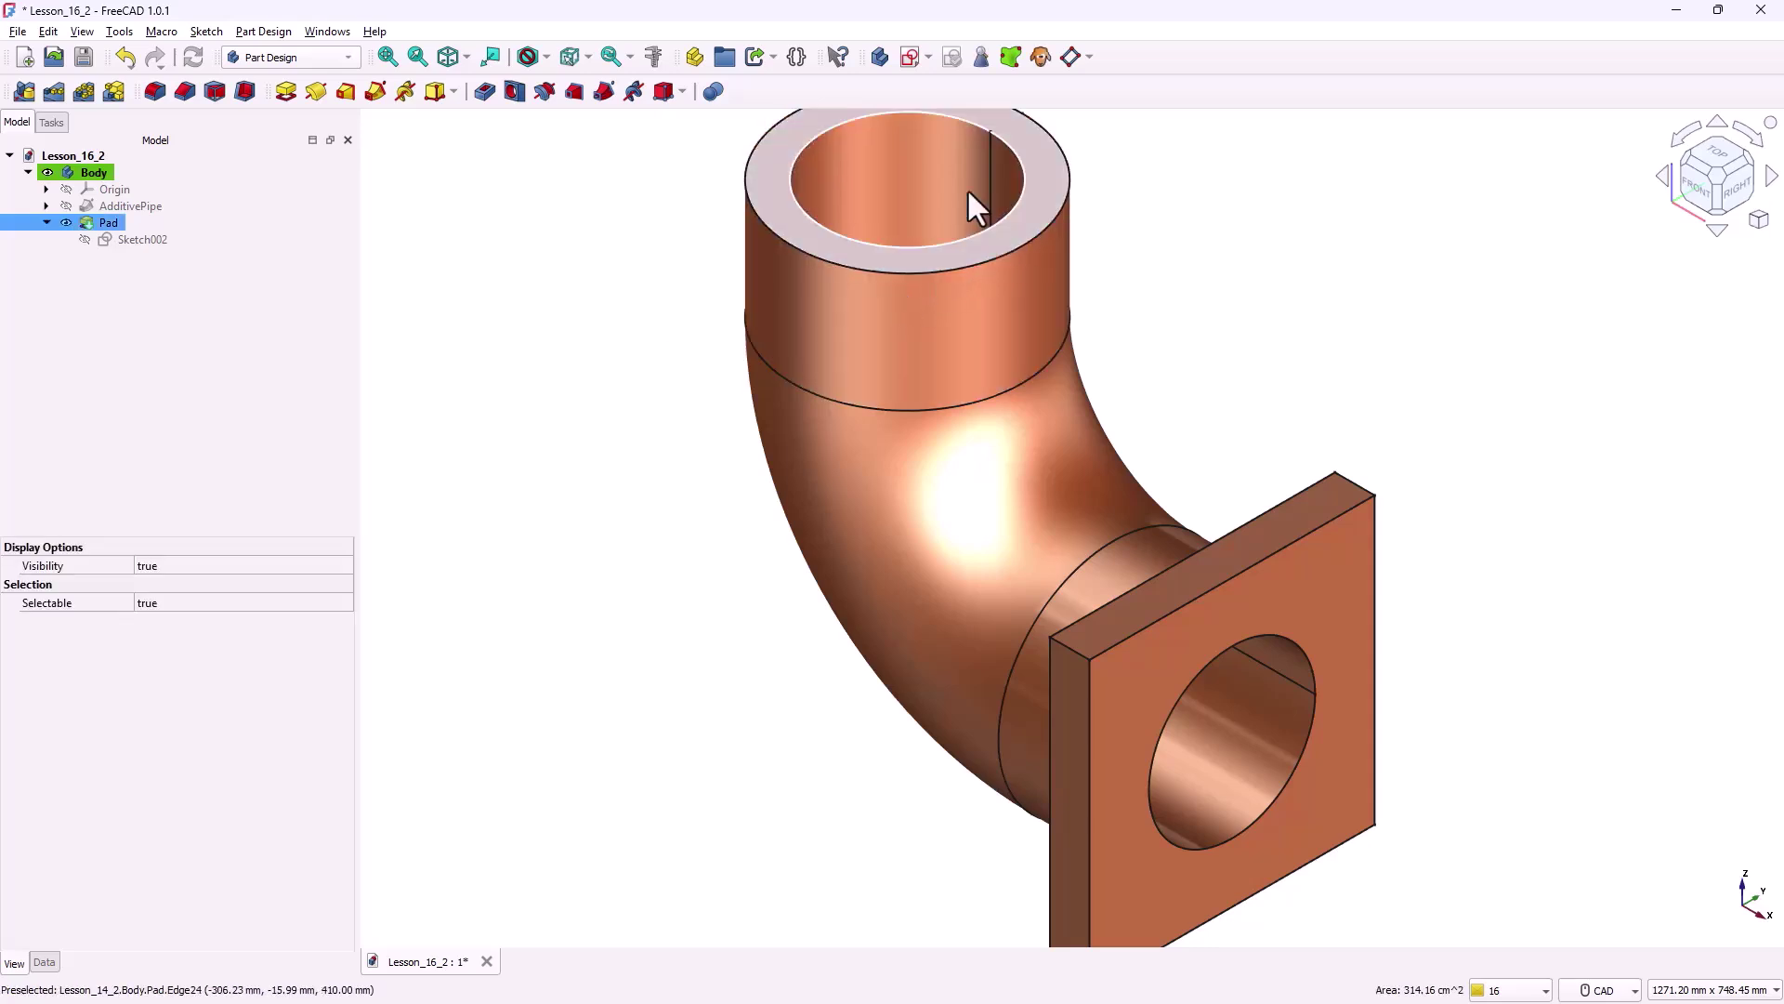
left_click(910, 57)
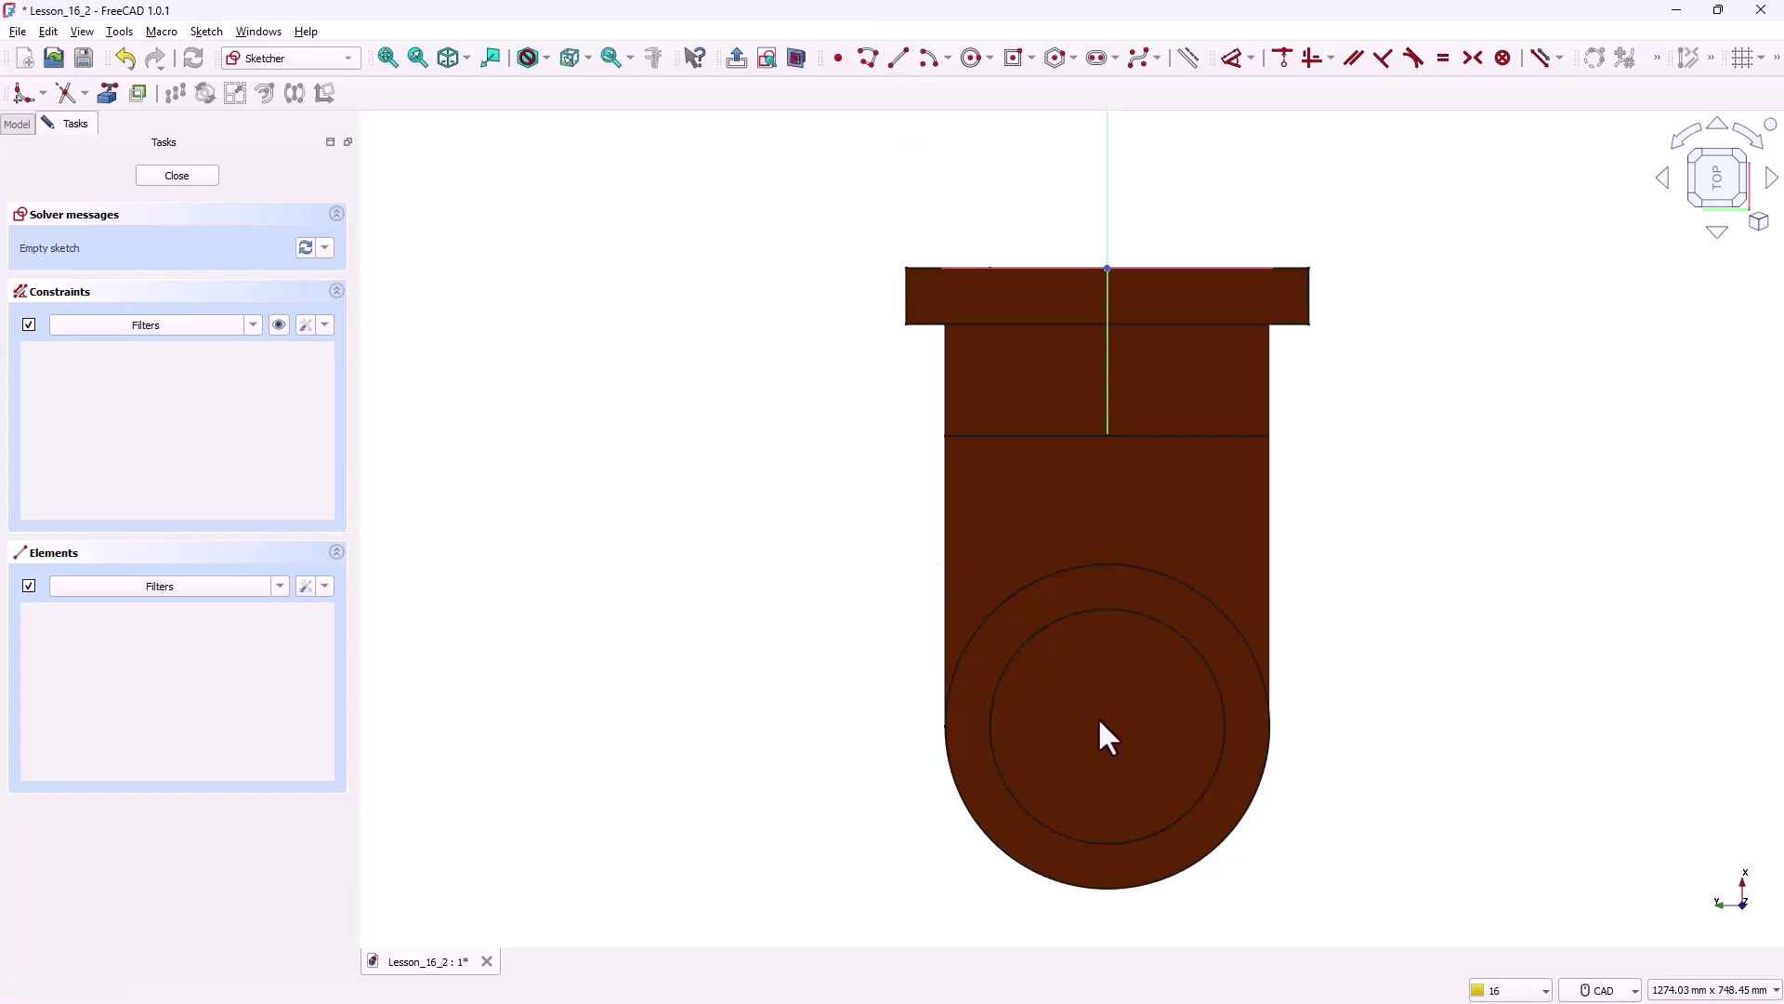
left_click(107, 93)
left_click(1139, 614)
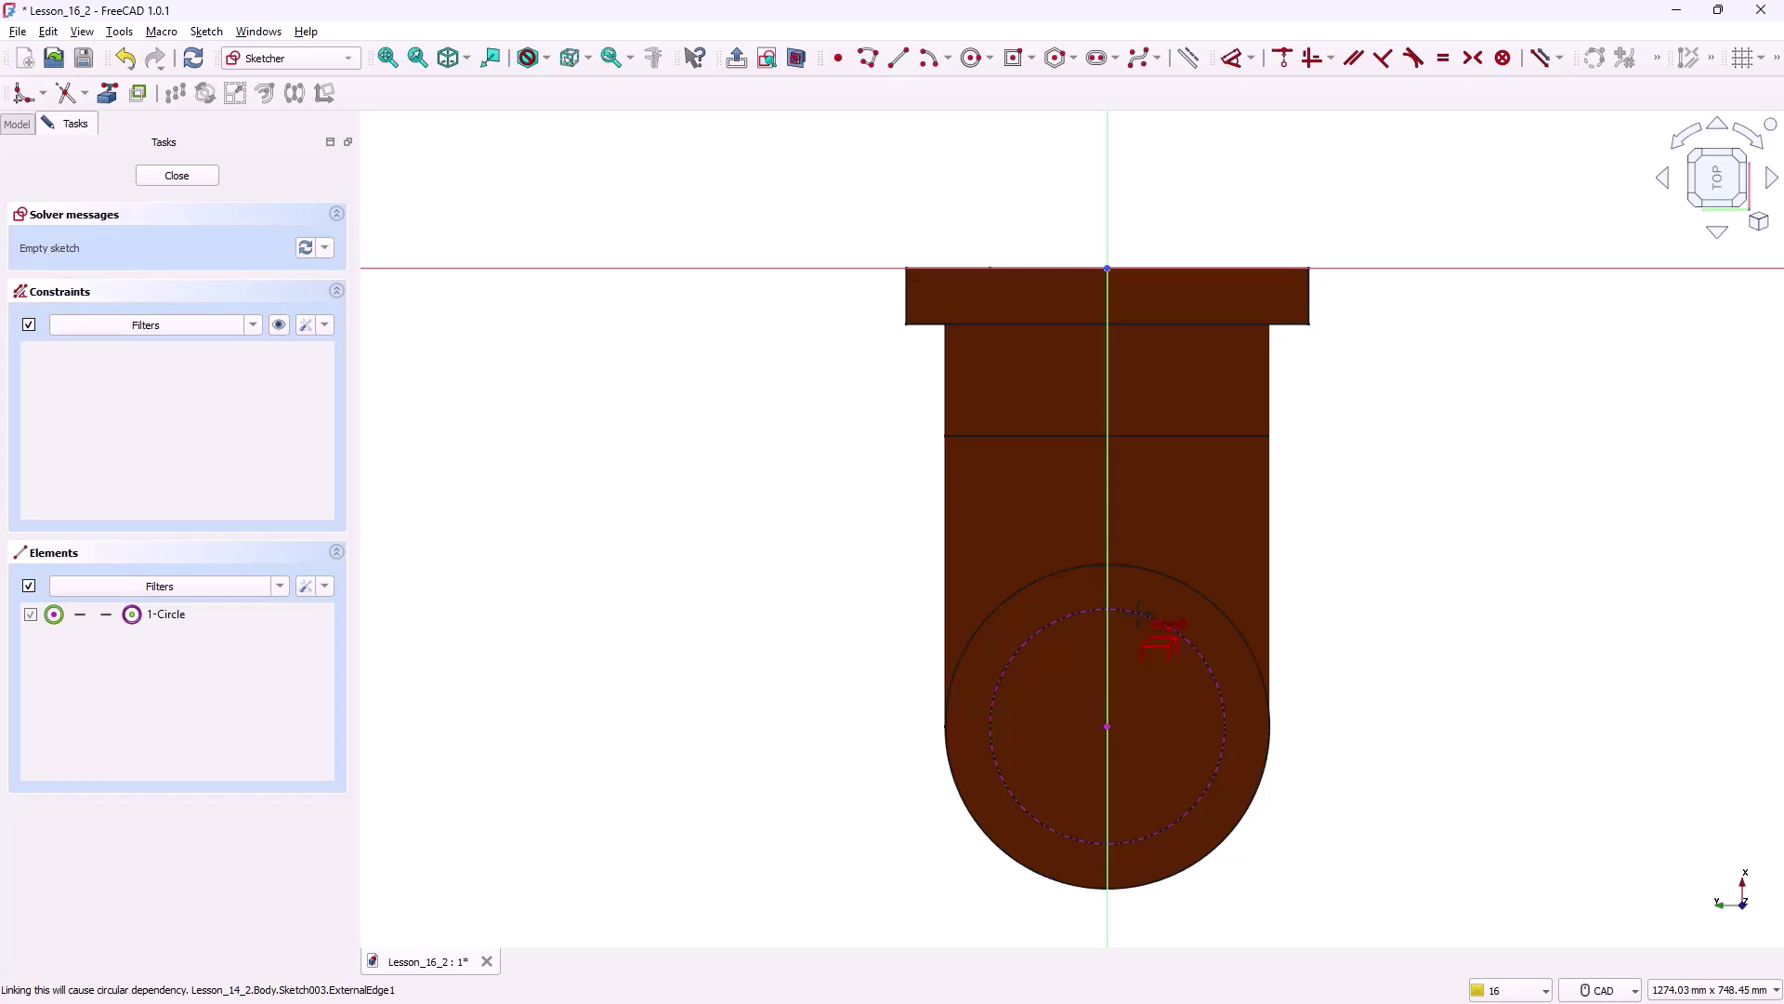
- Draw a 210 mm circle at the sketch origin matching the bore
left_click(974, 59)
left_click(1108, 726)
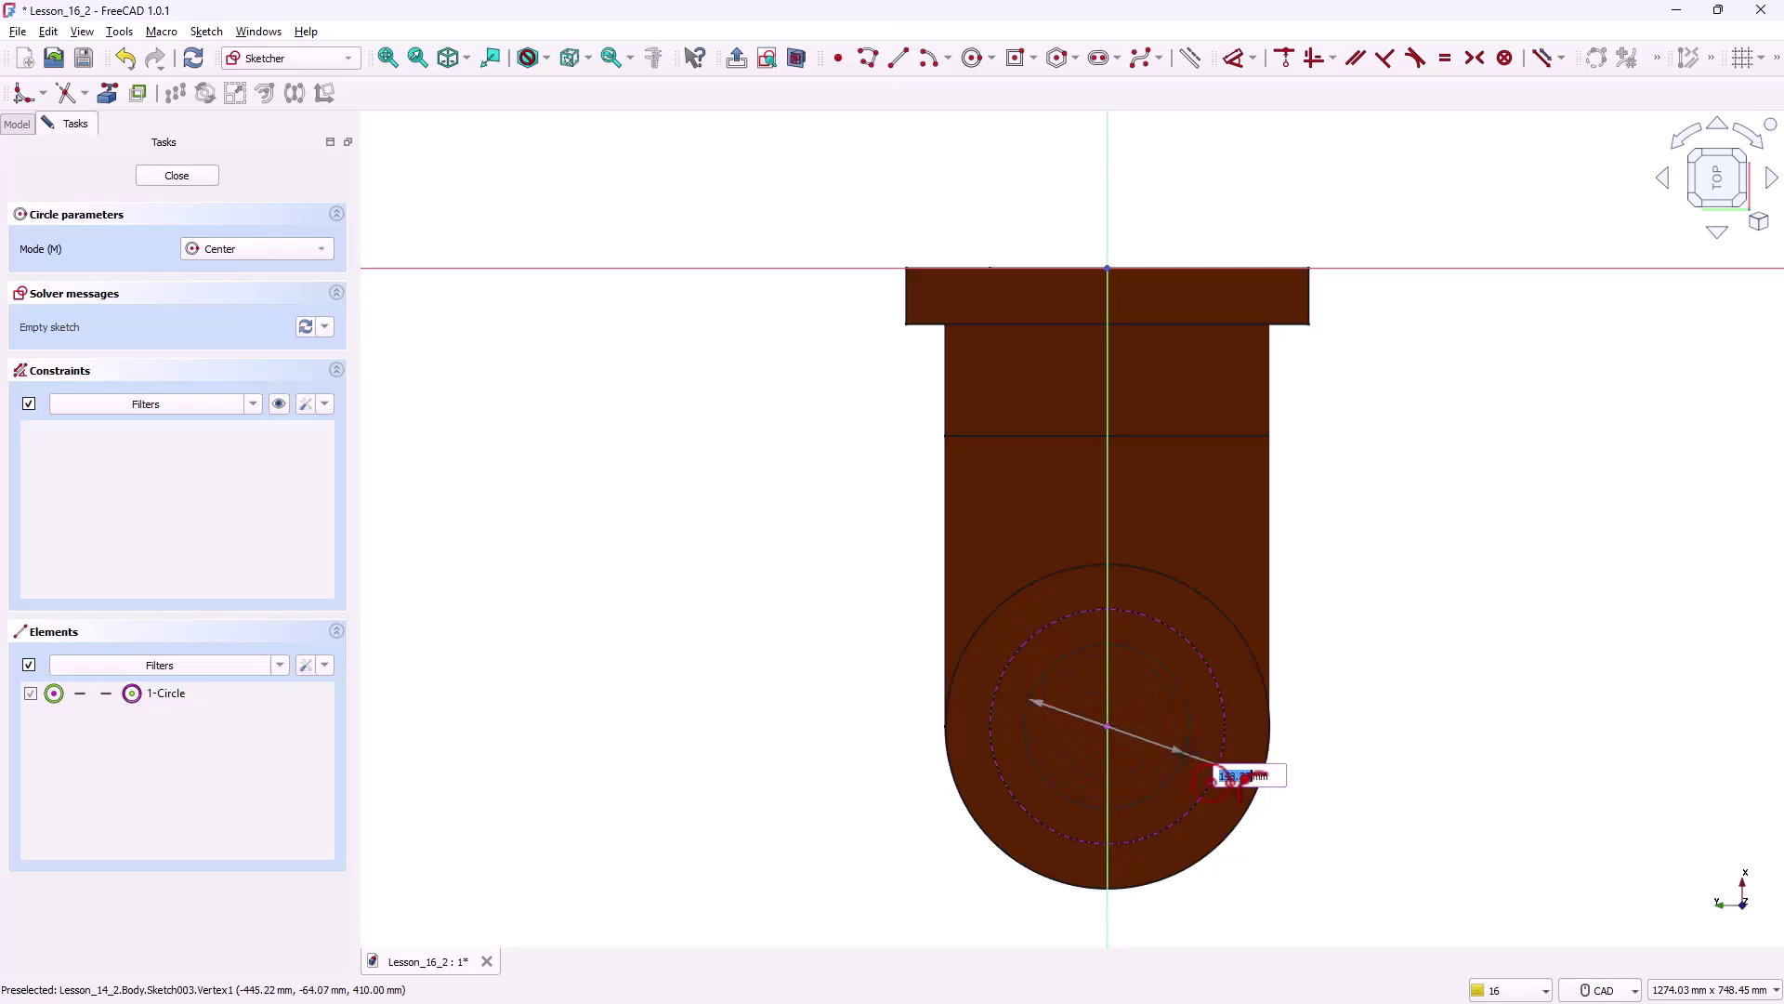
type("210")
key("Return")
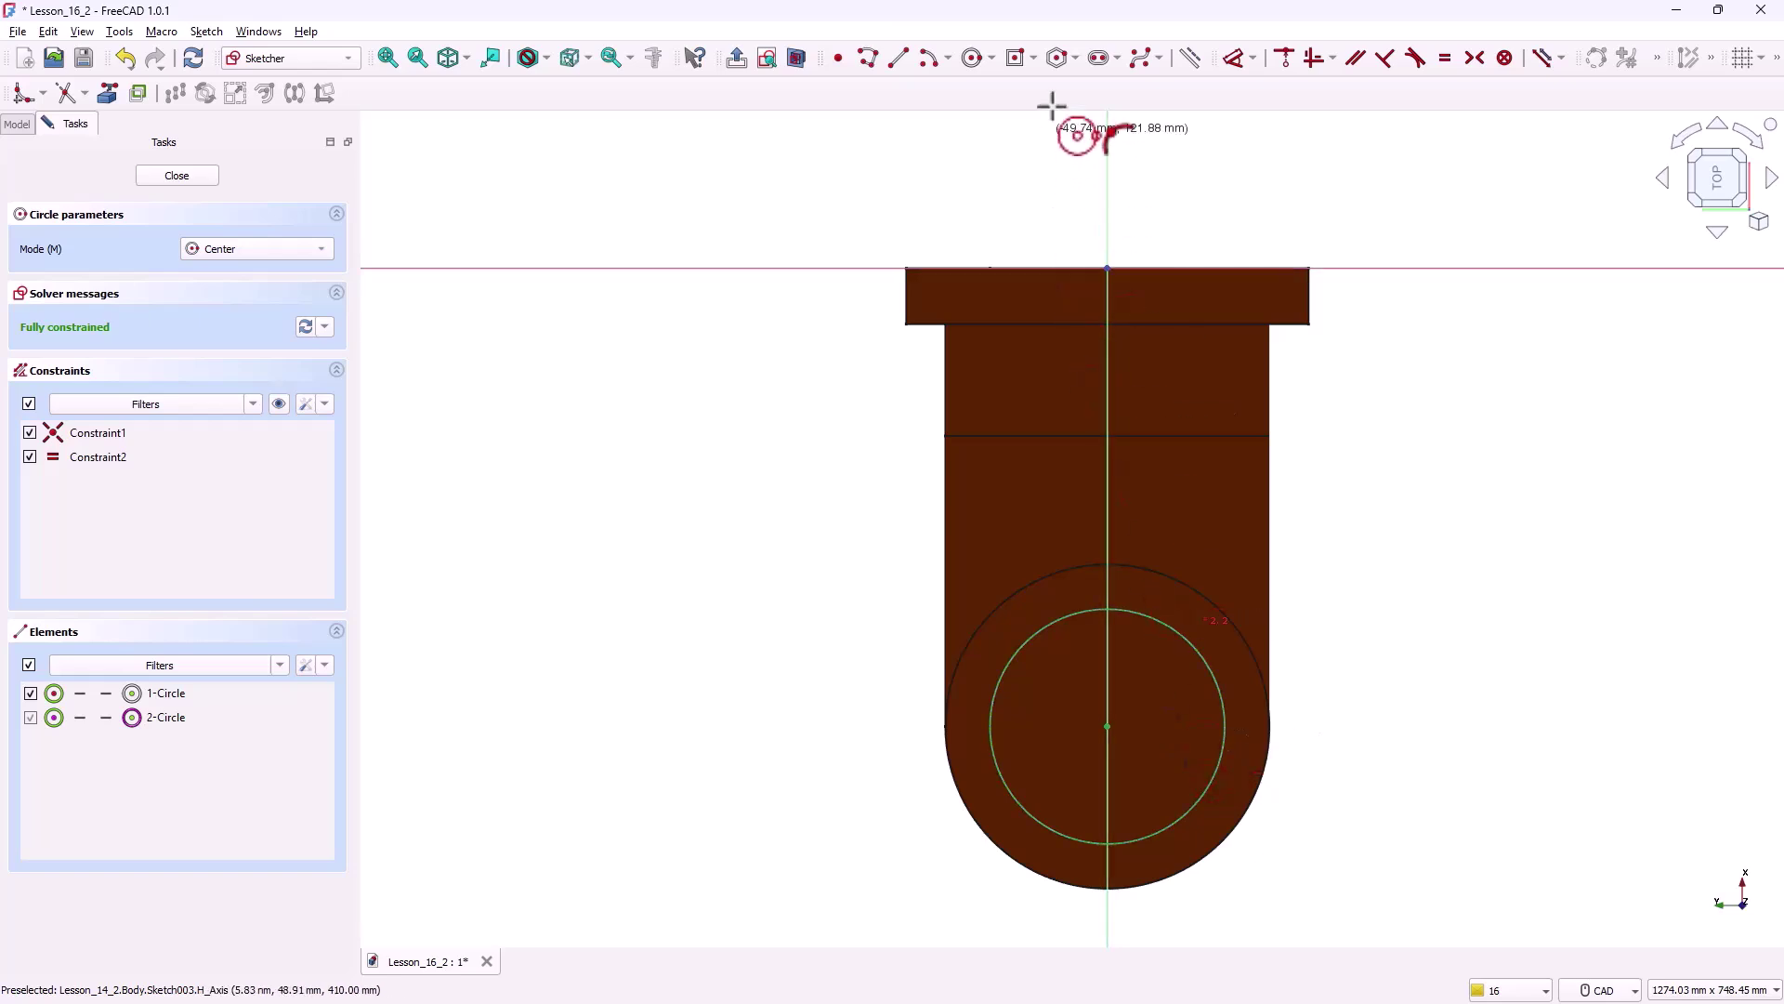
- Draw a rectangle centred on the circle and dimension its height to 360 mm
left_click(1017, 60)
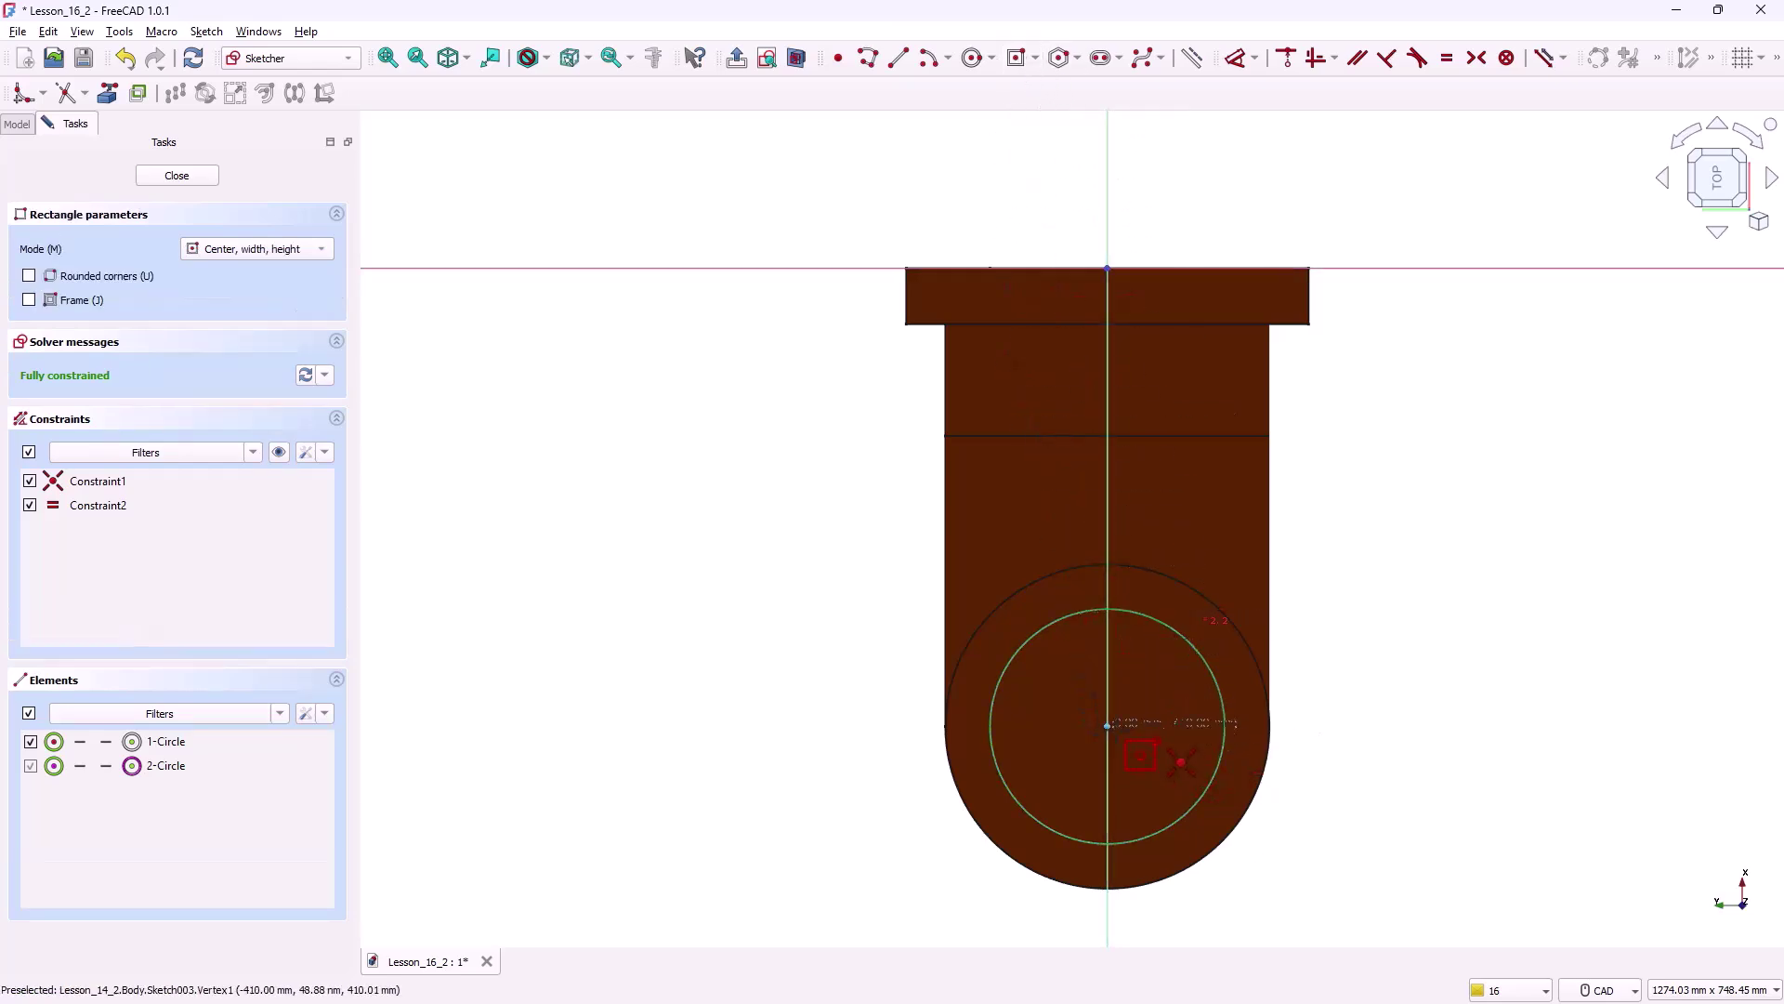
left_click(1108, 726)
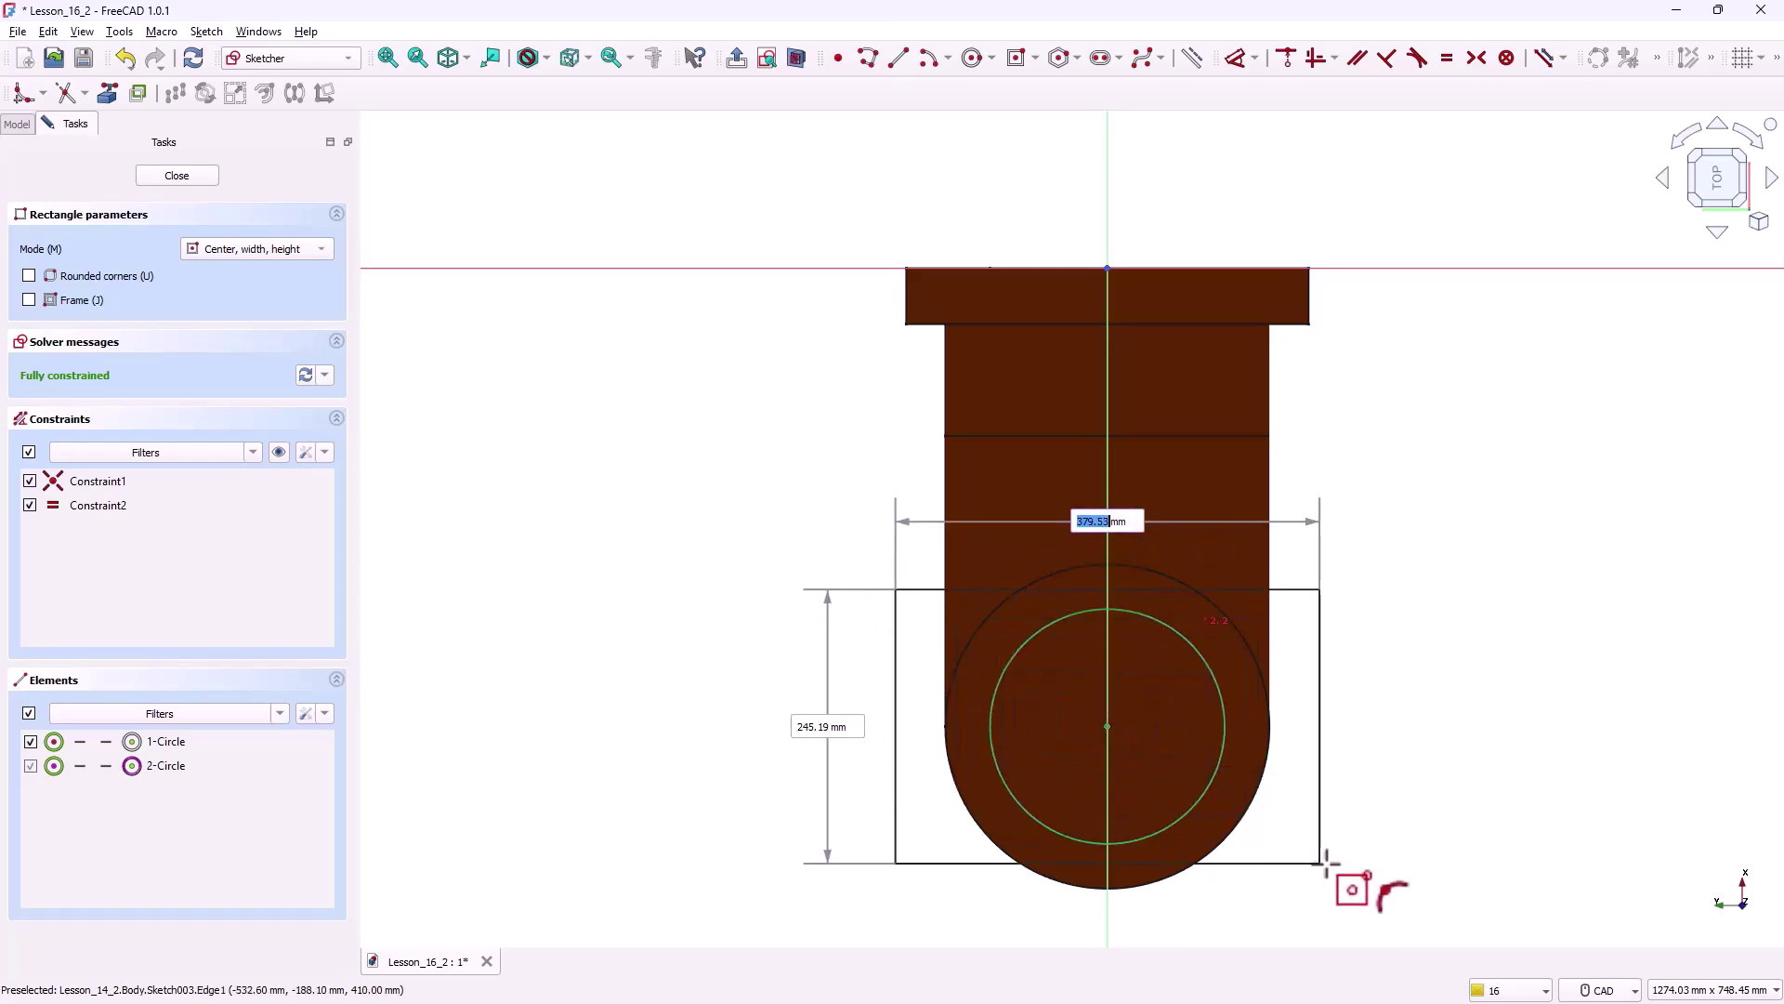
left_click(1371, 920)
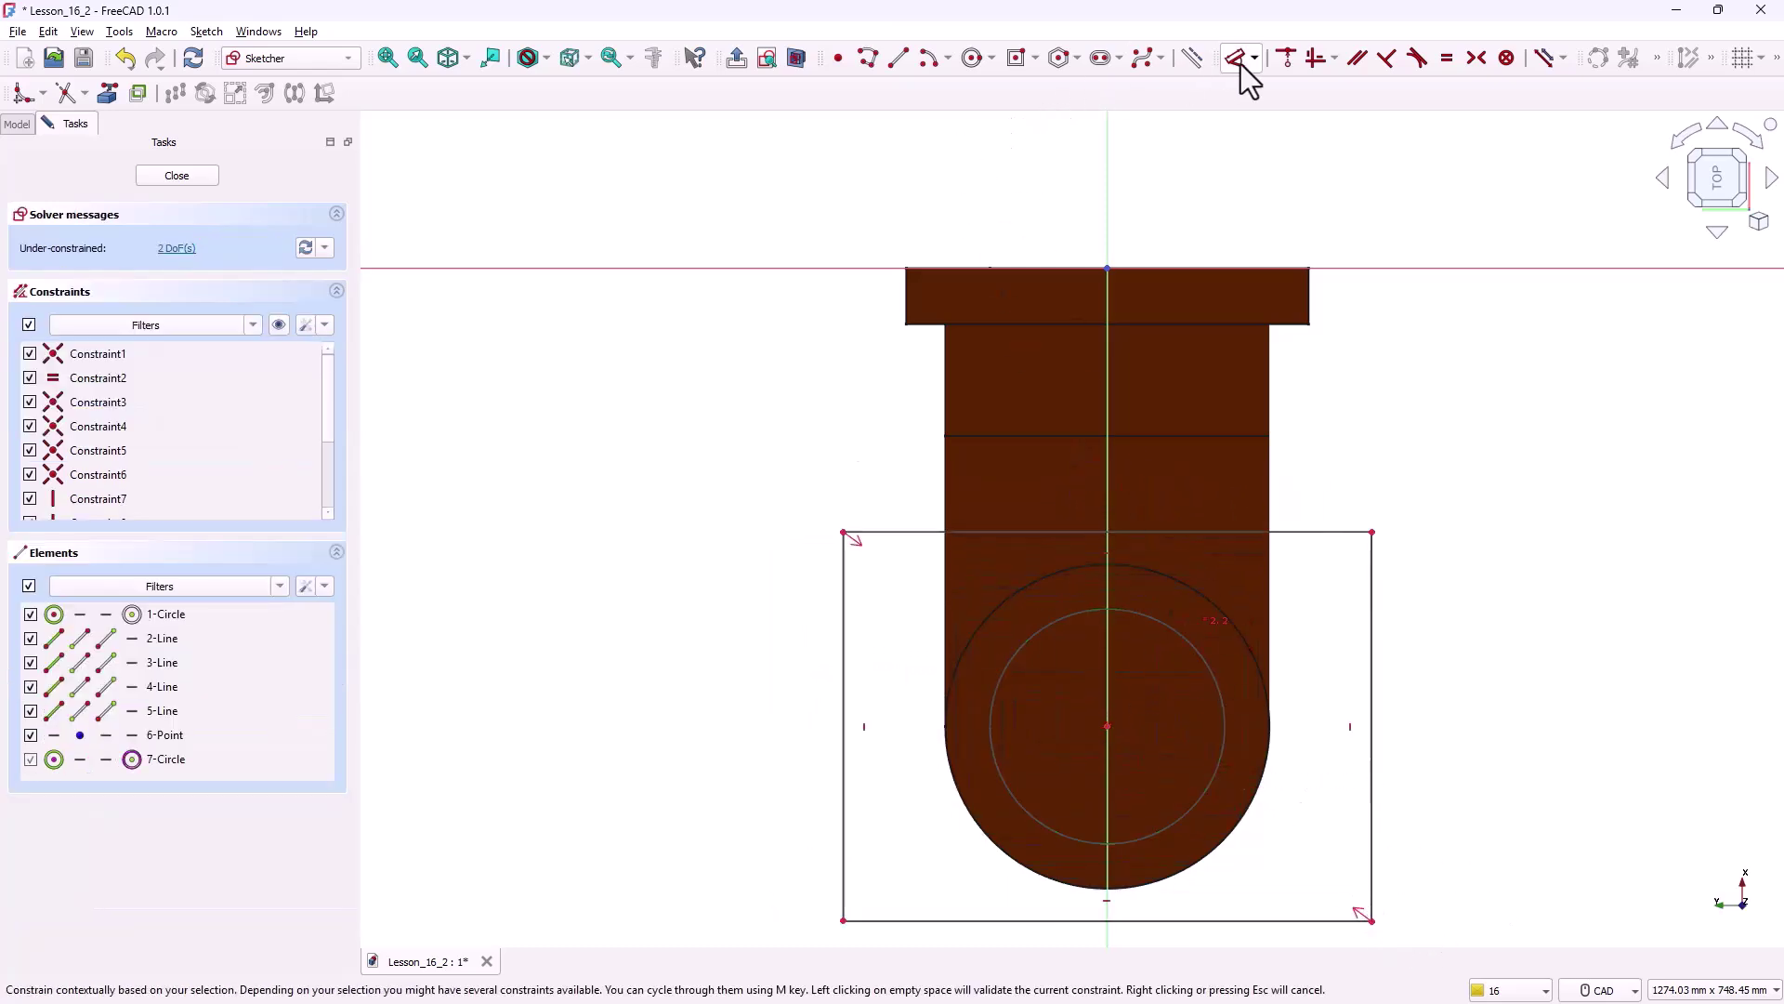
left_click(1237, 58)
left_click(1372, 632)
left_click(1478, 665)
type("360")
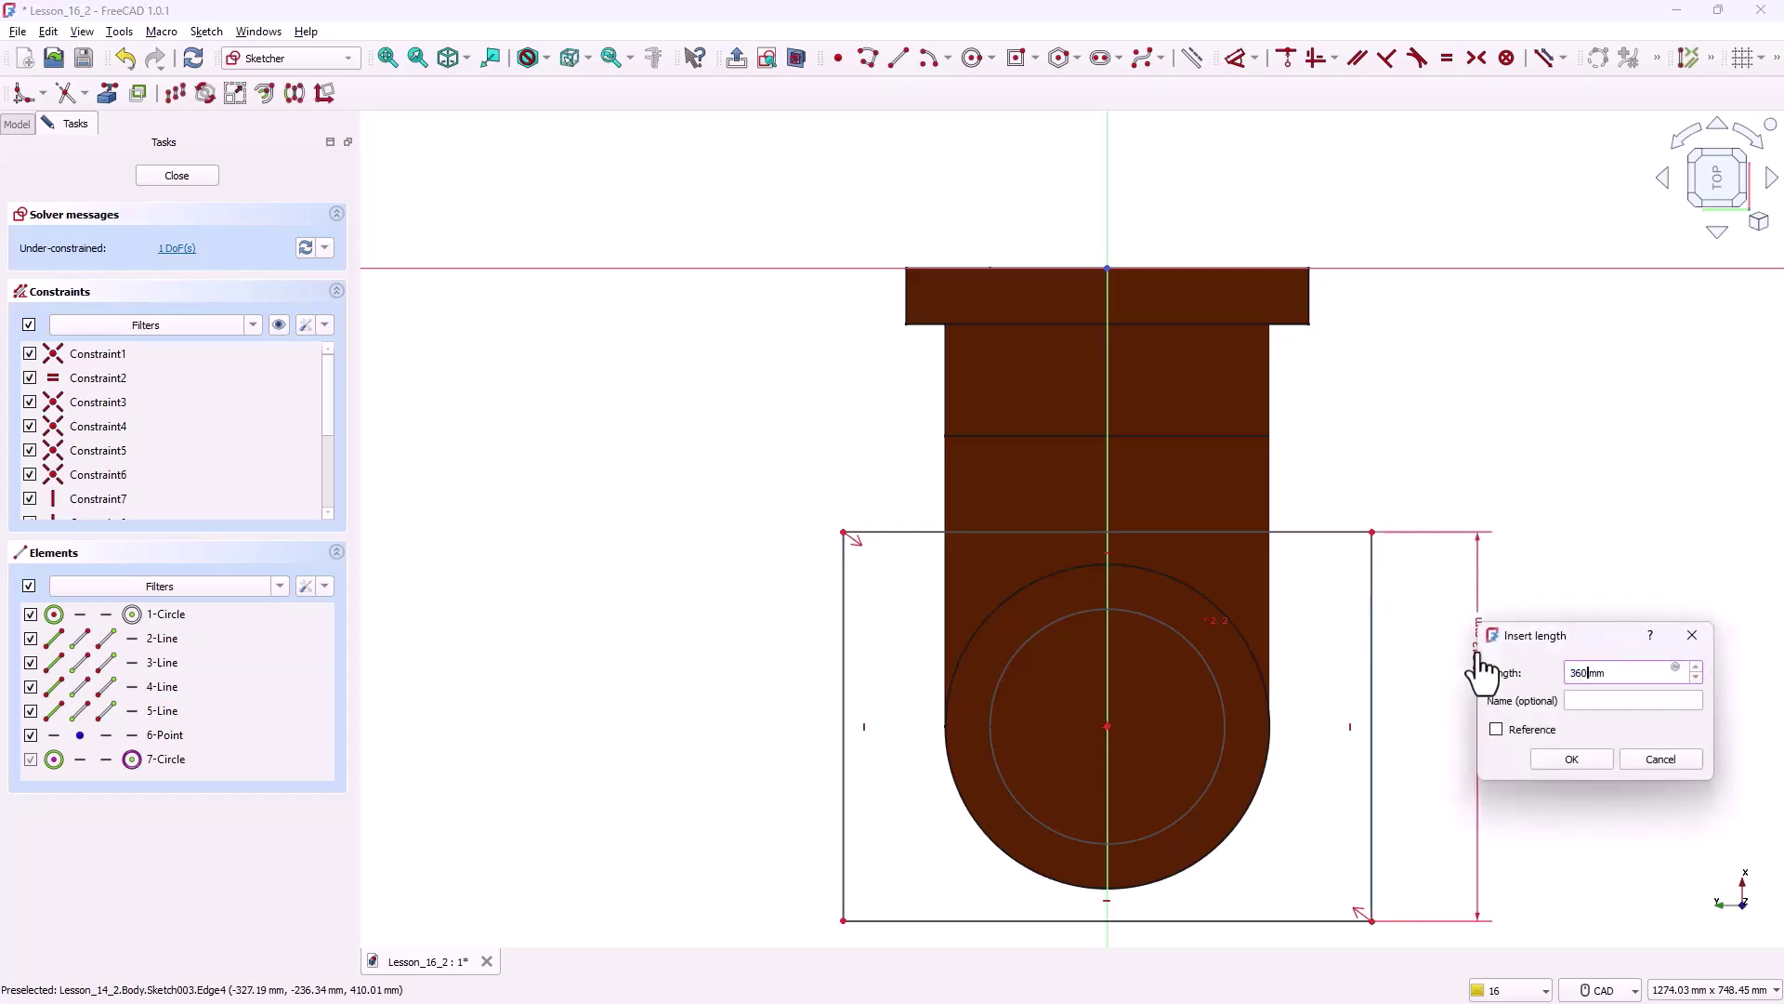
key("Return")
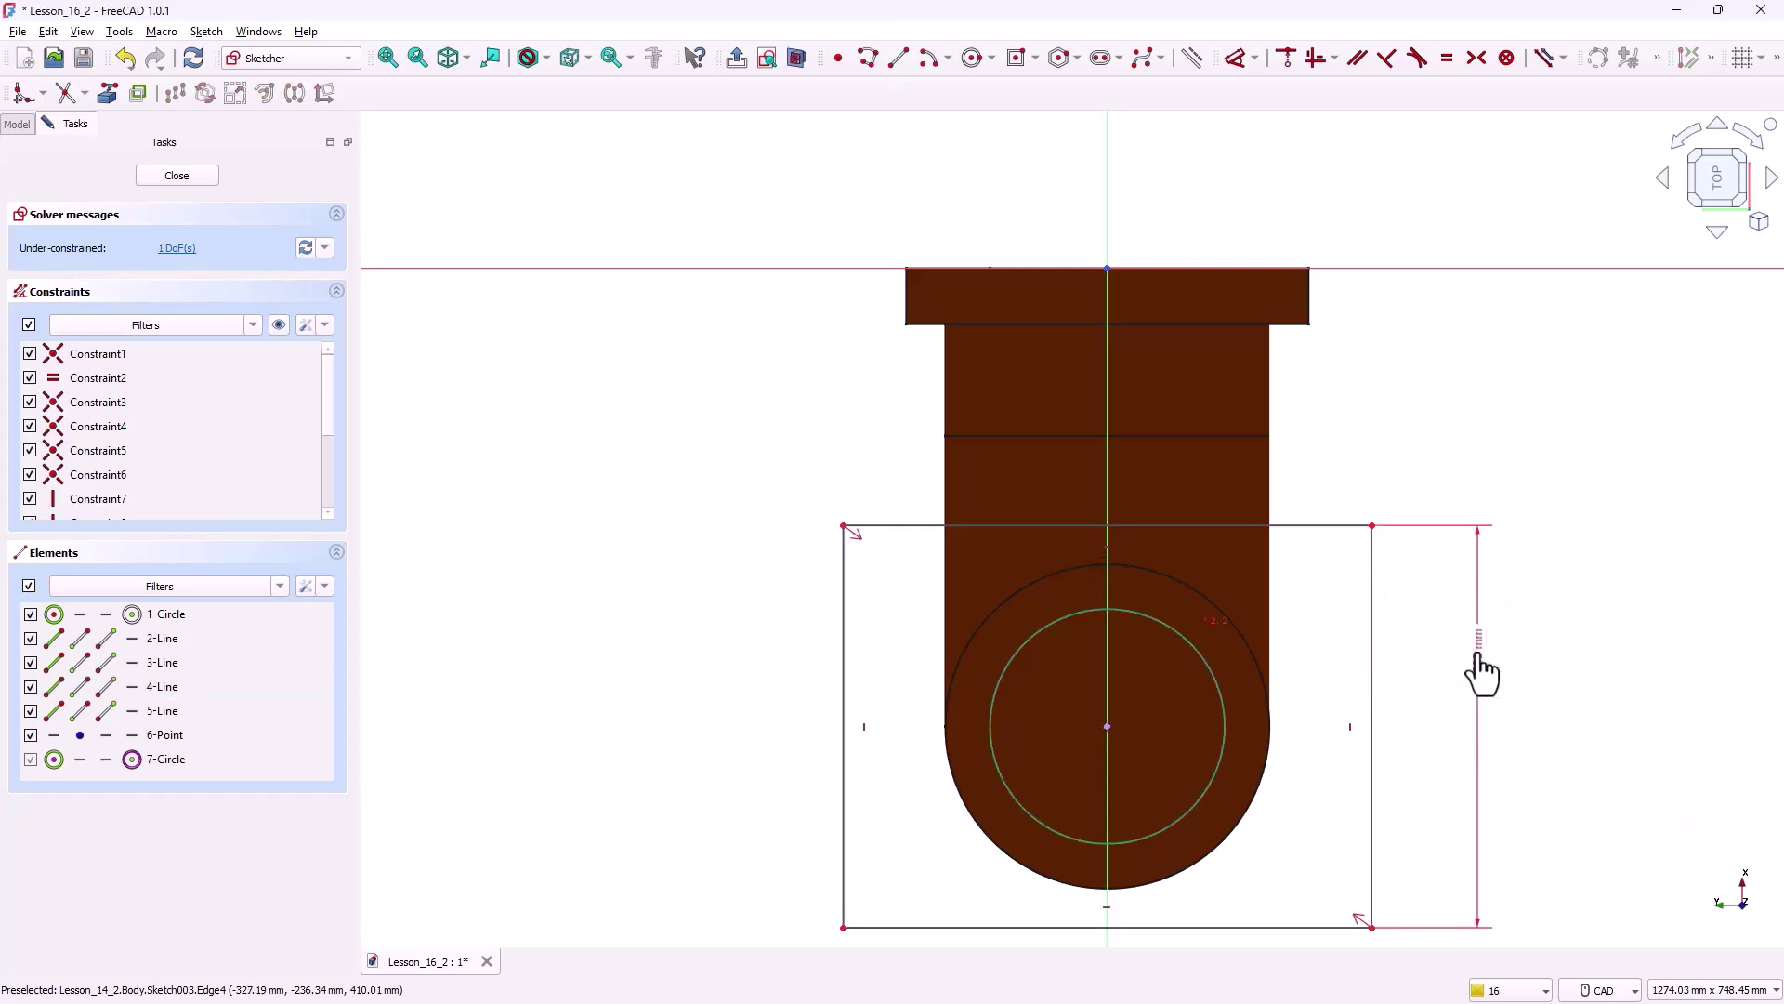
- Dimension the rectangle's width to 360 mm and close the sketch
left_click(1342, 526)
left_click(1375, 438)
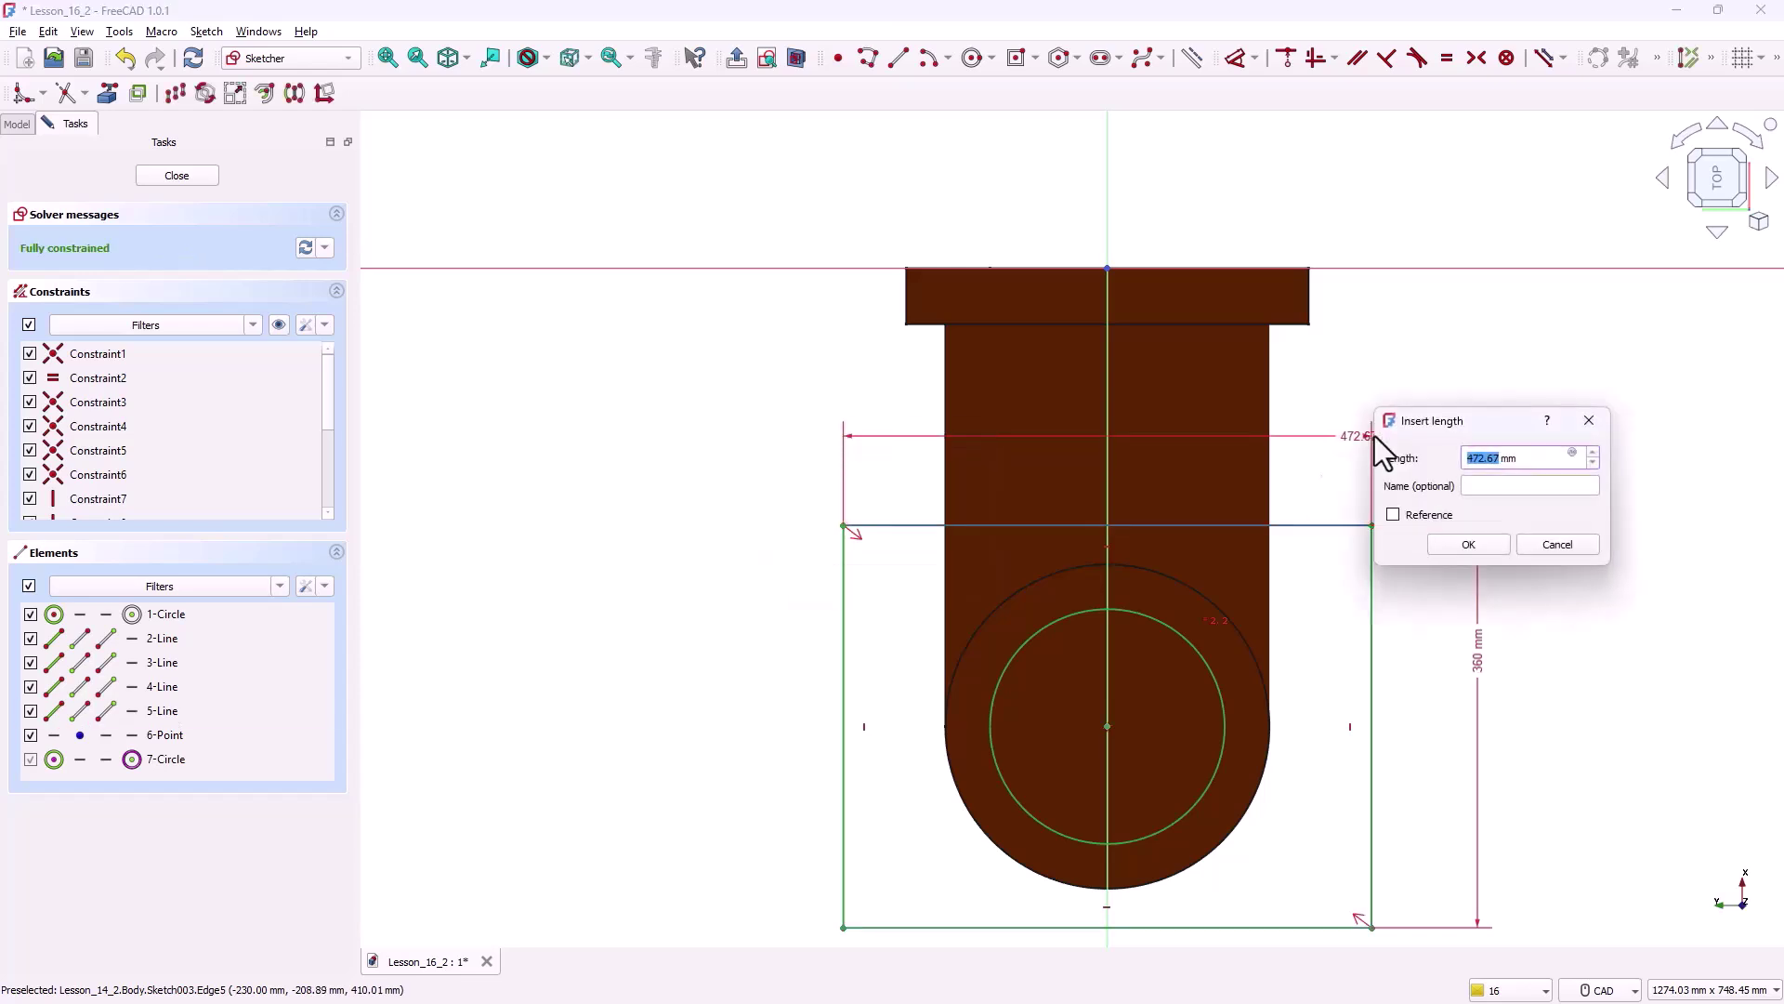
type("360")
key("Return")
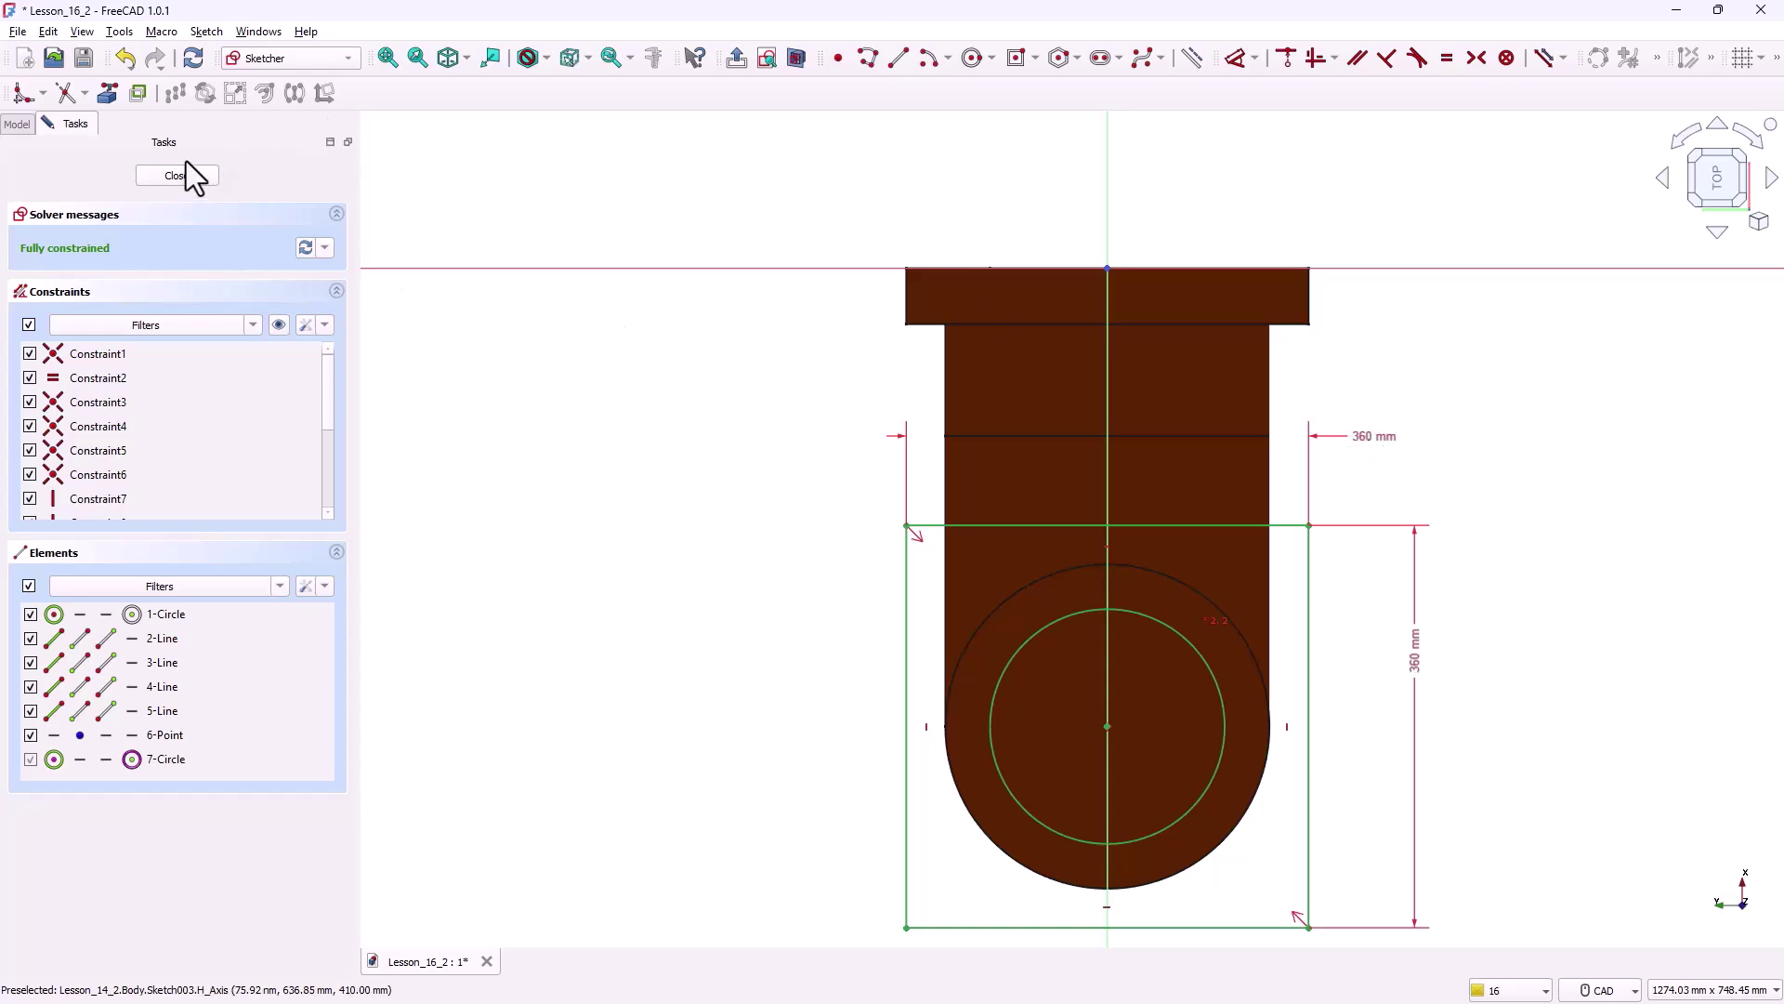
left_click(194, 176)
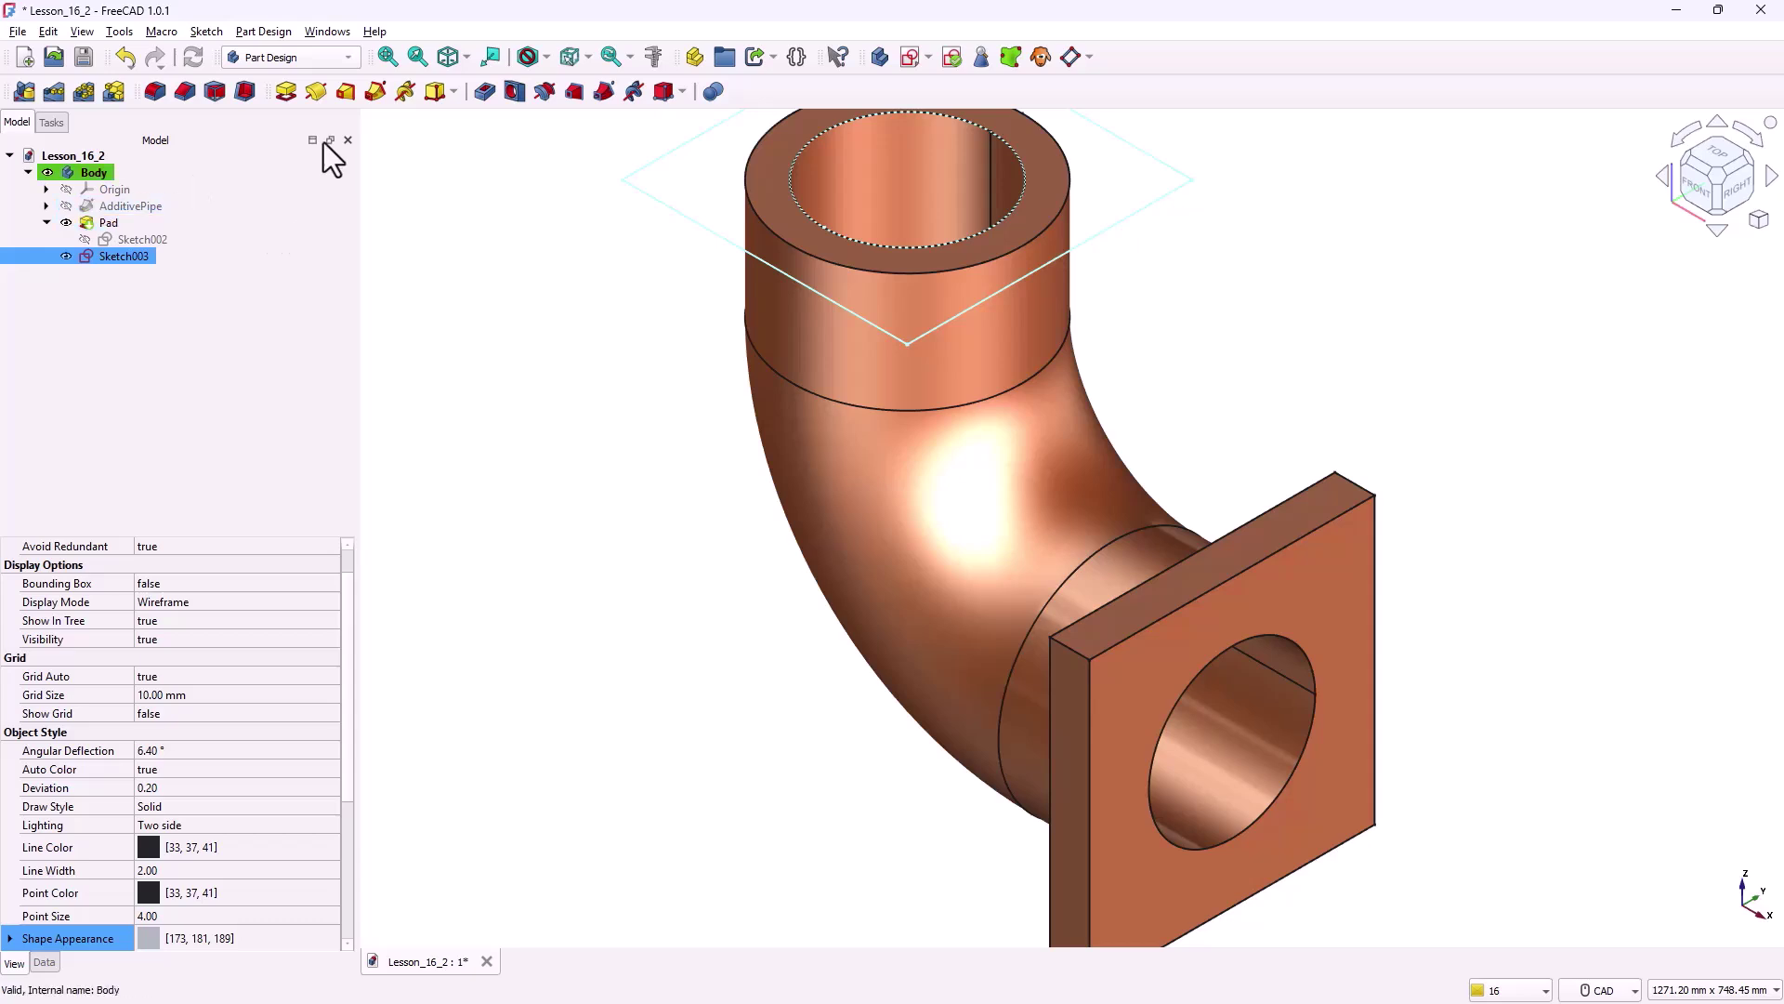
- Pad Sketch003 50 mm reversed to add the upper square flange, then fit the view
left_click(299, 91)
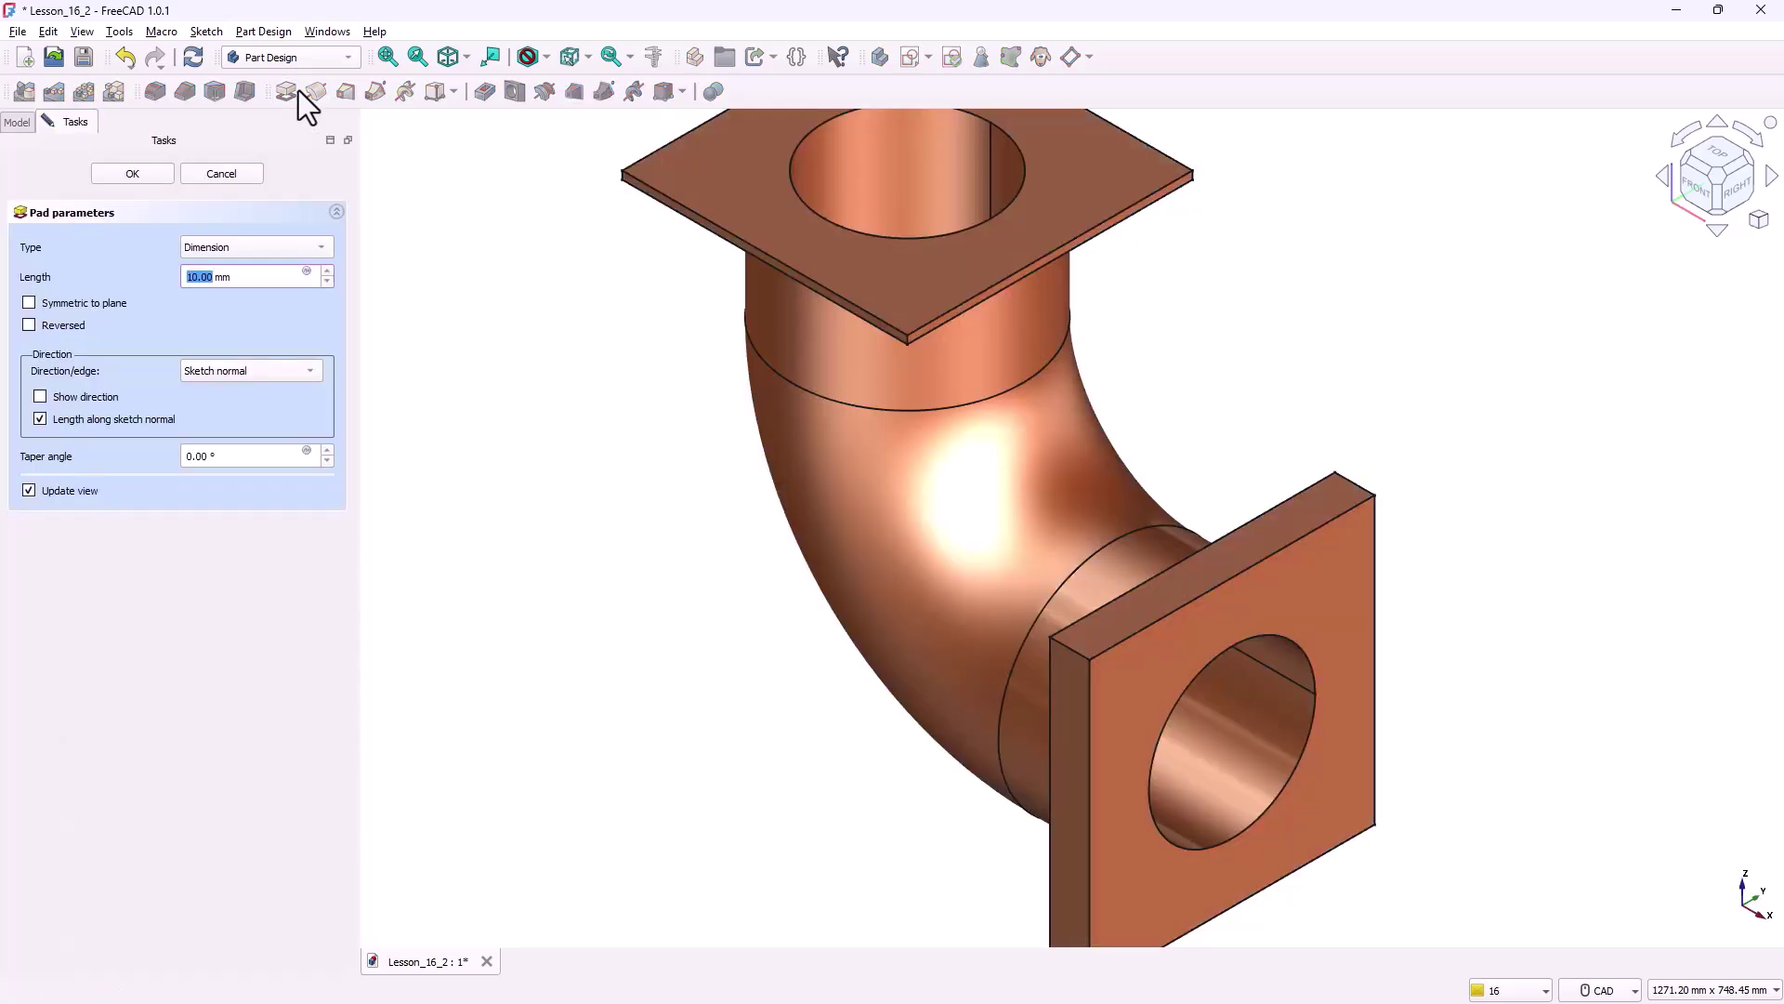
type("50")
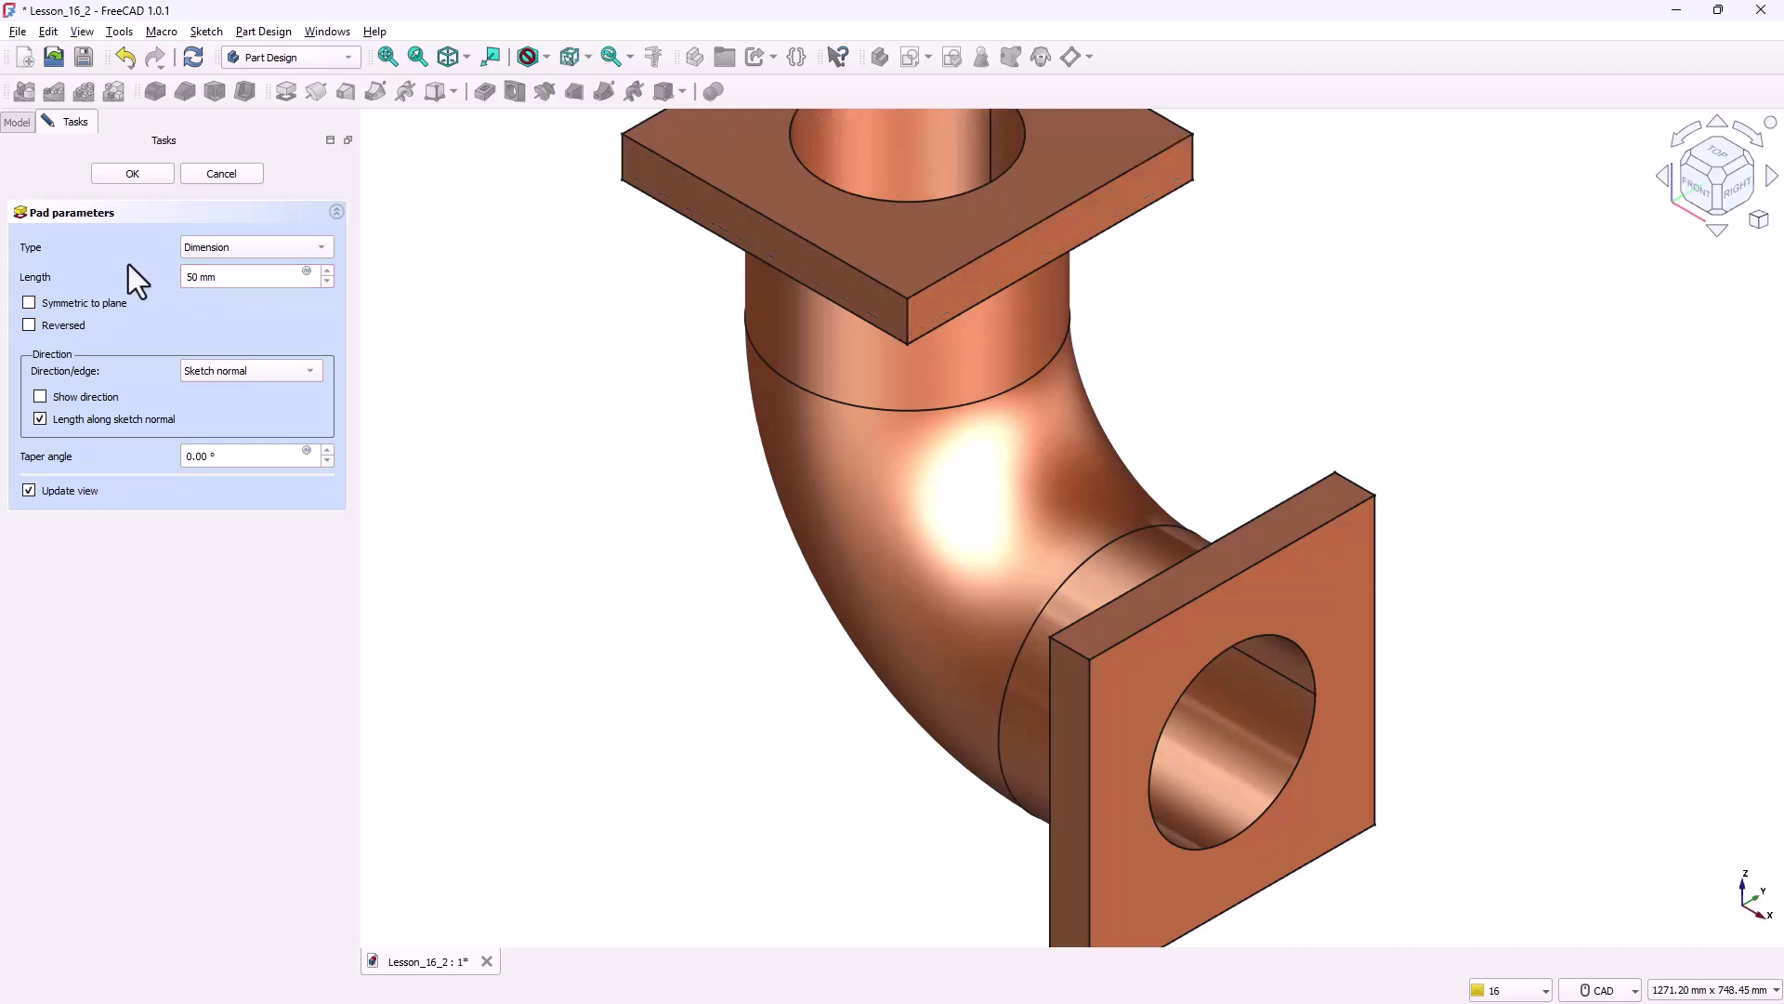
left_click(52, 327)
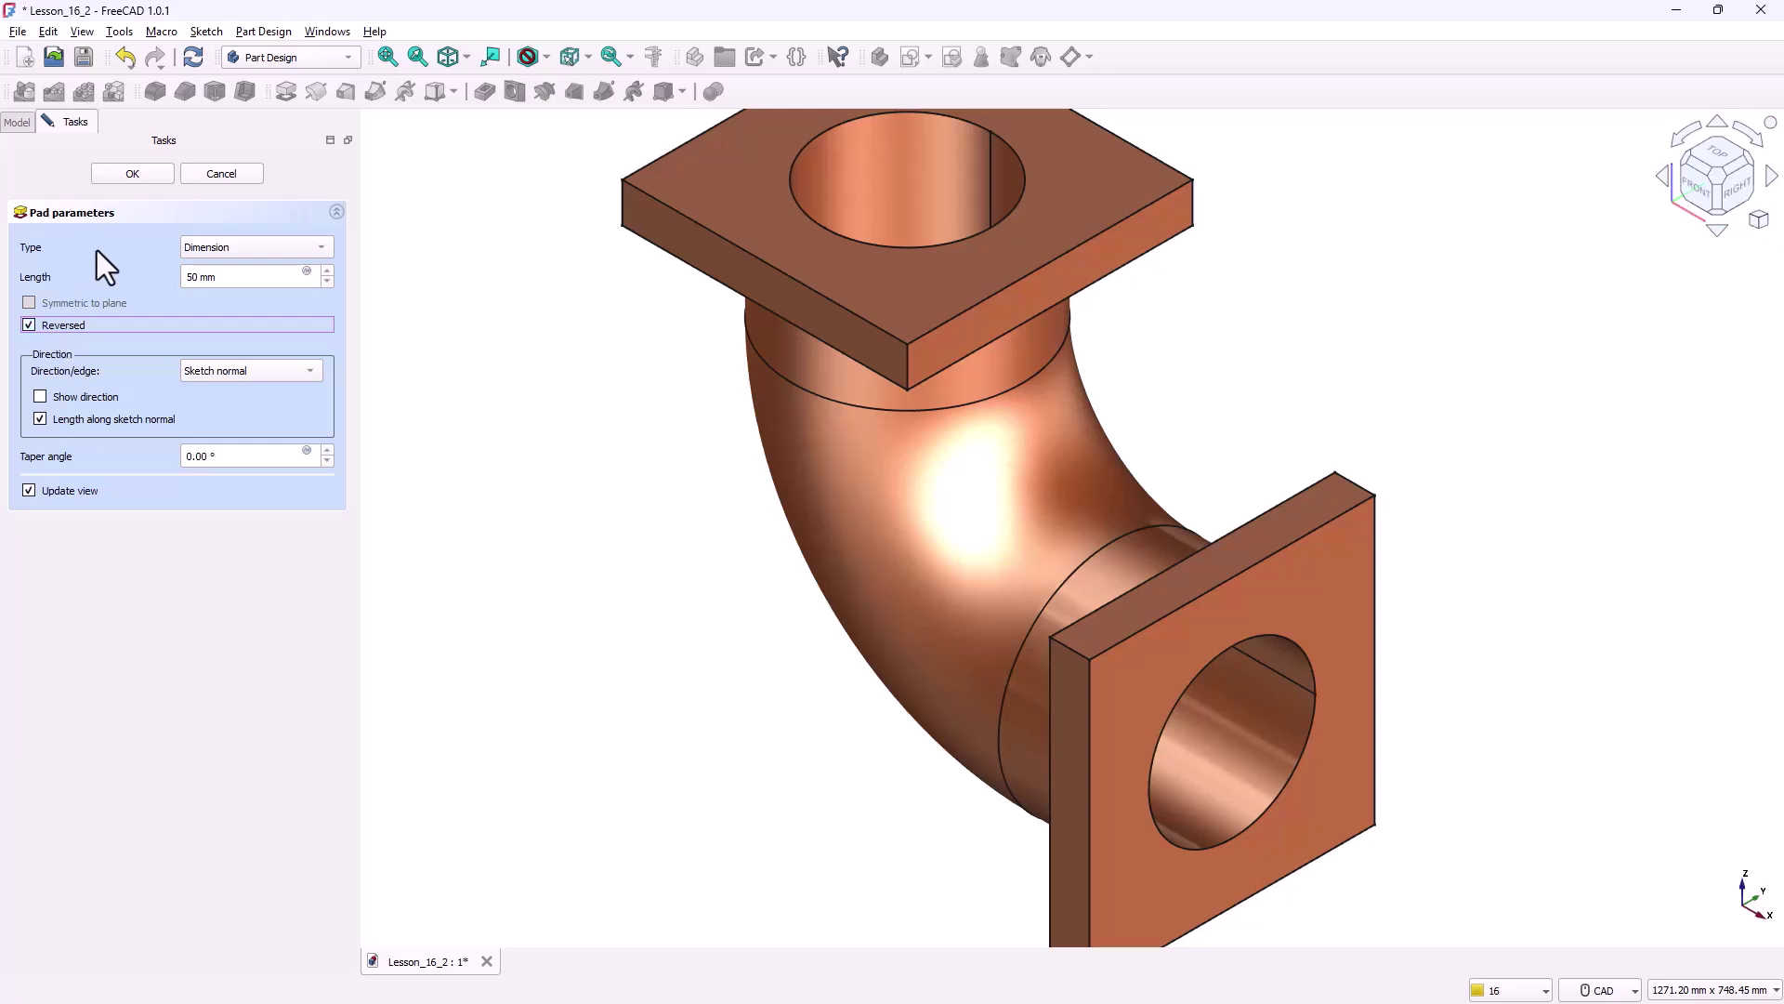
left_click(125, 180)
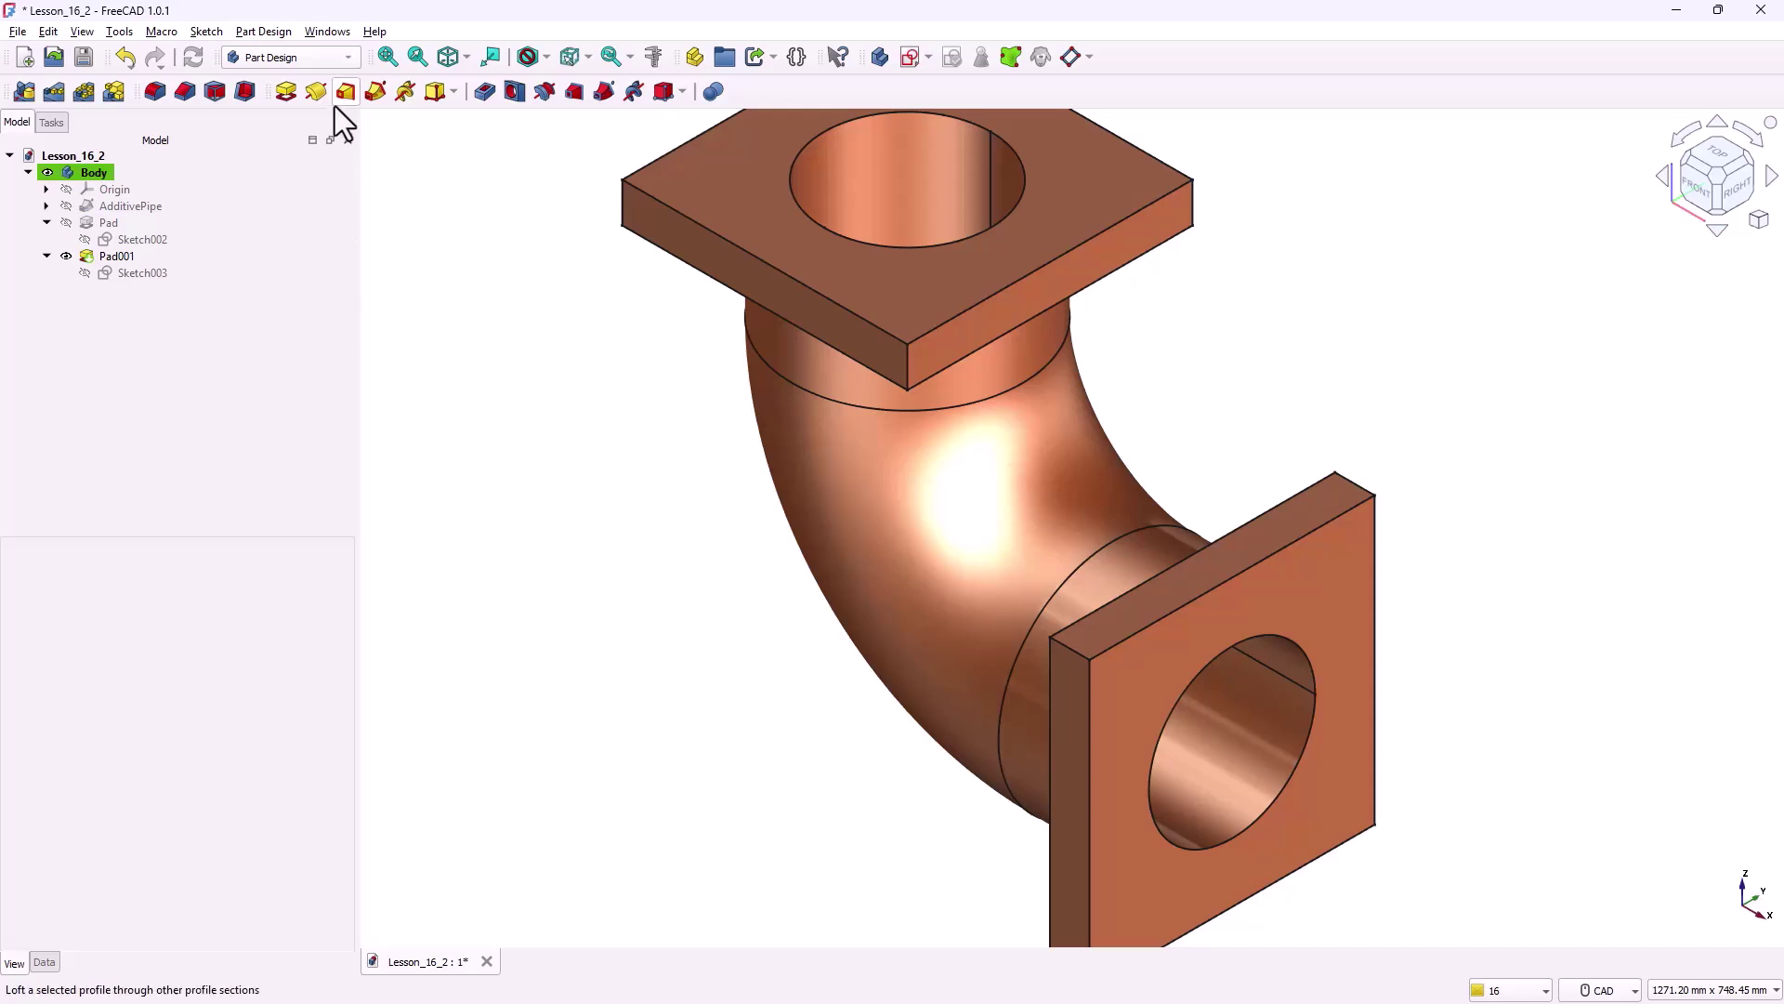
left_click(385, 57)
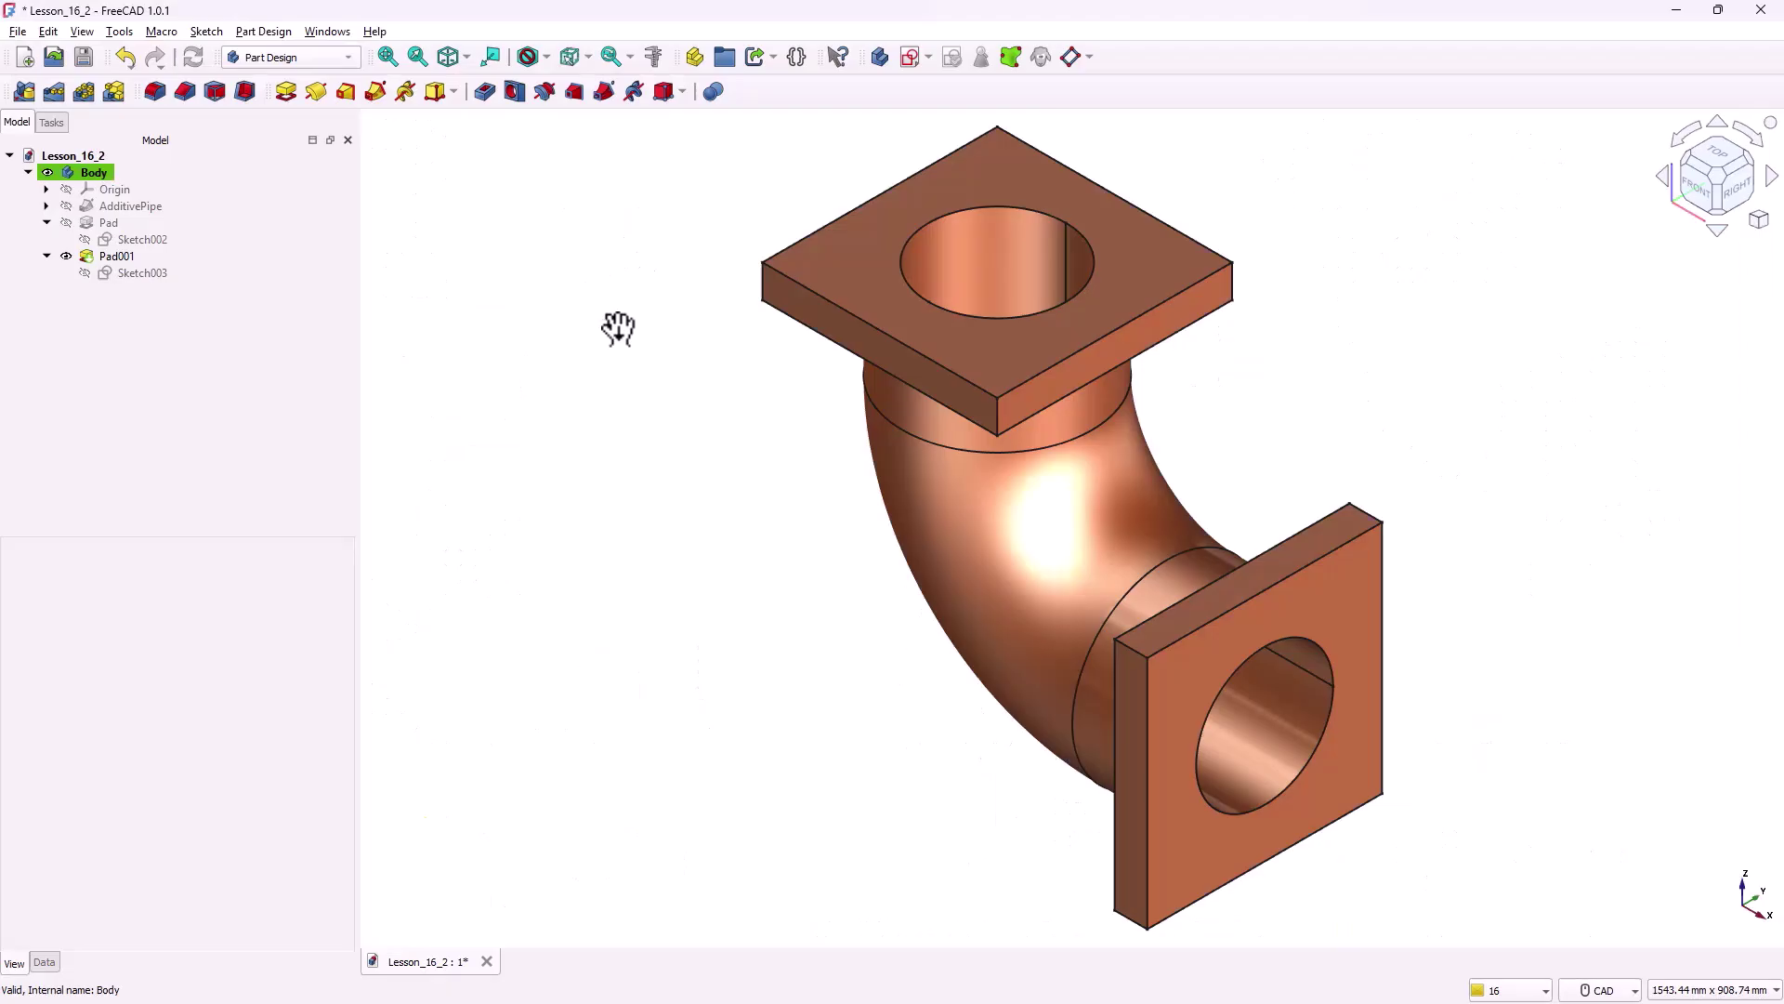
- Start a sketch on the side flange's front face and draw a small bolt-hole circle near its corner
left_click(1241, 838)
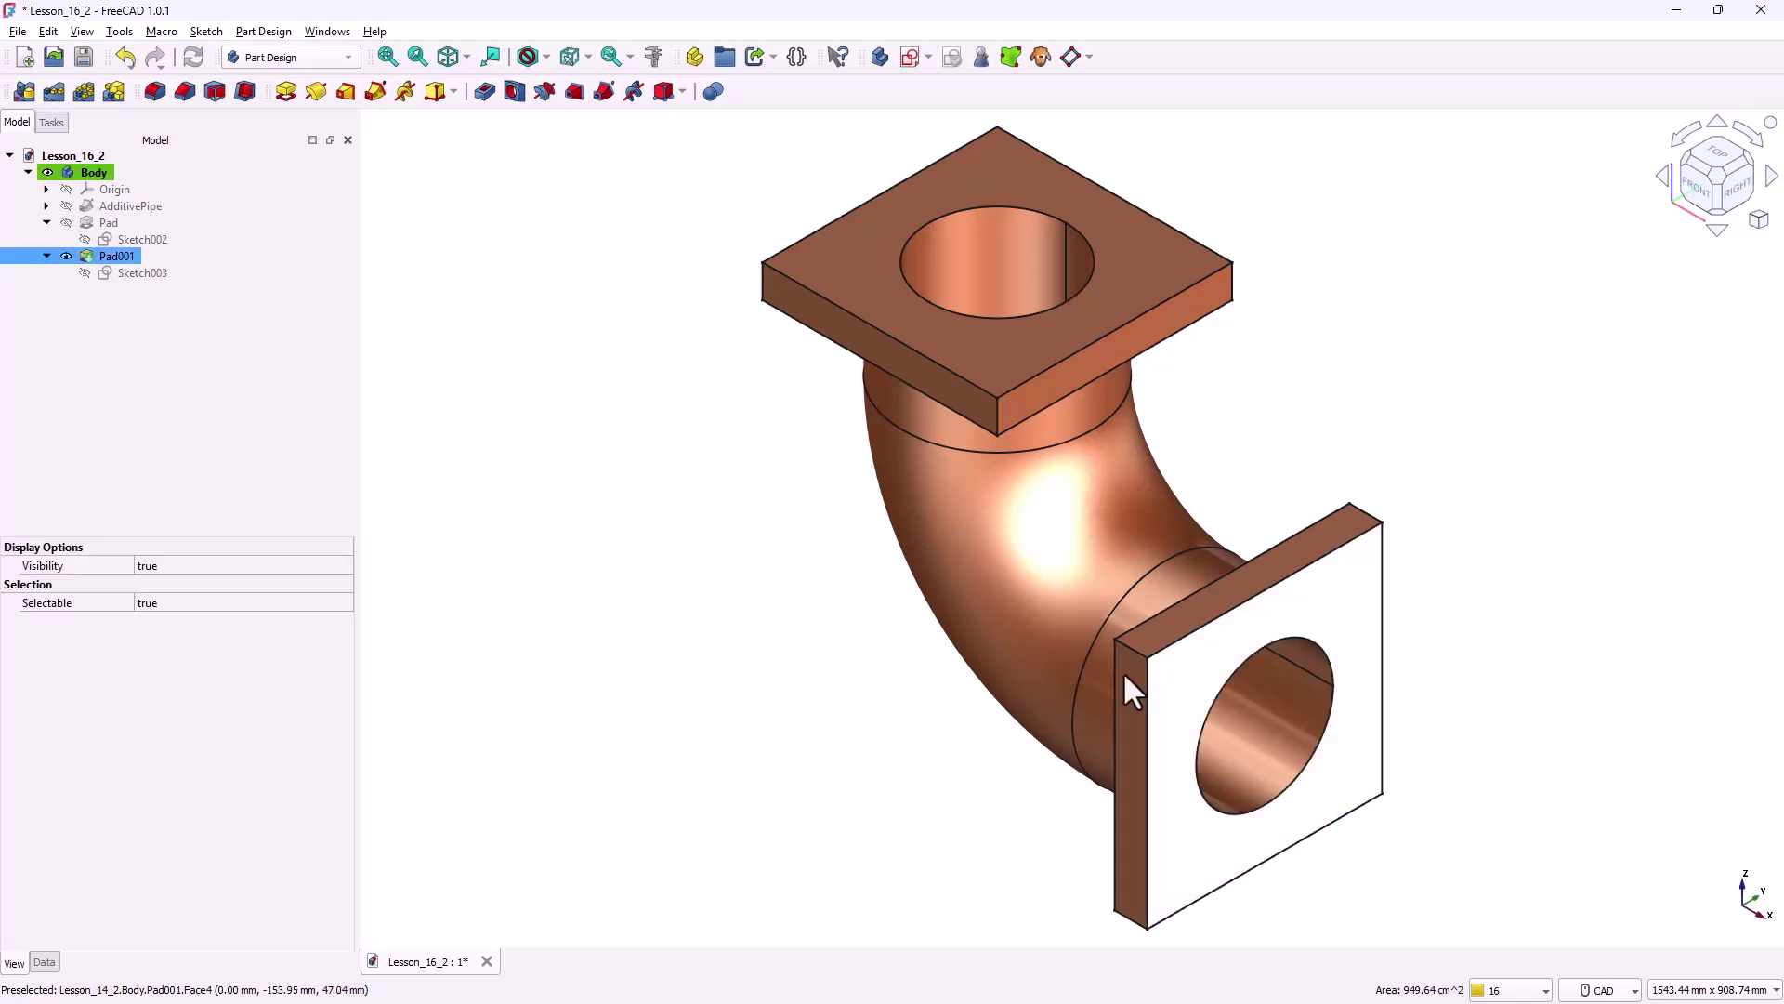
left_click(908, 58)
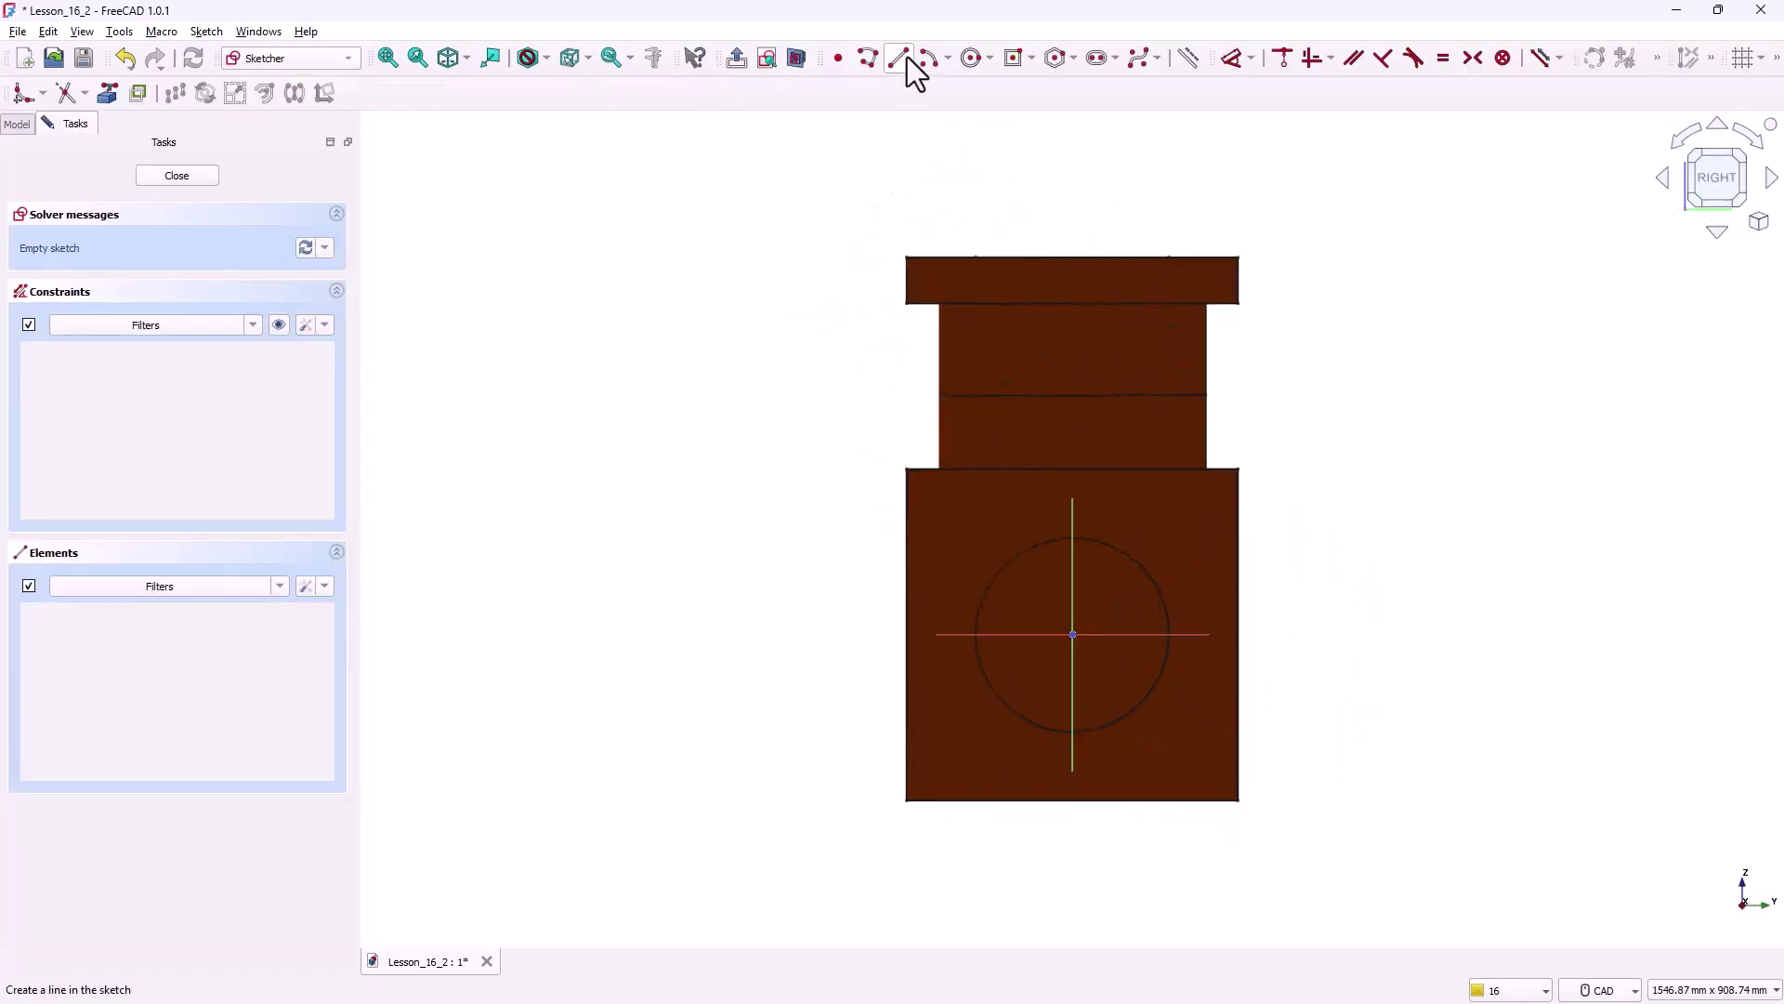
left_click(972, 57)
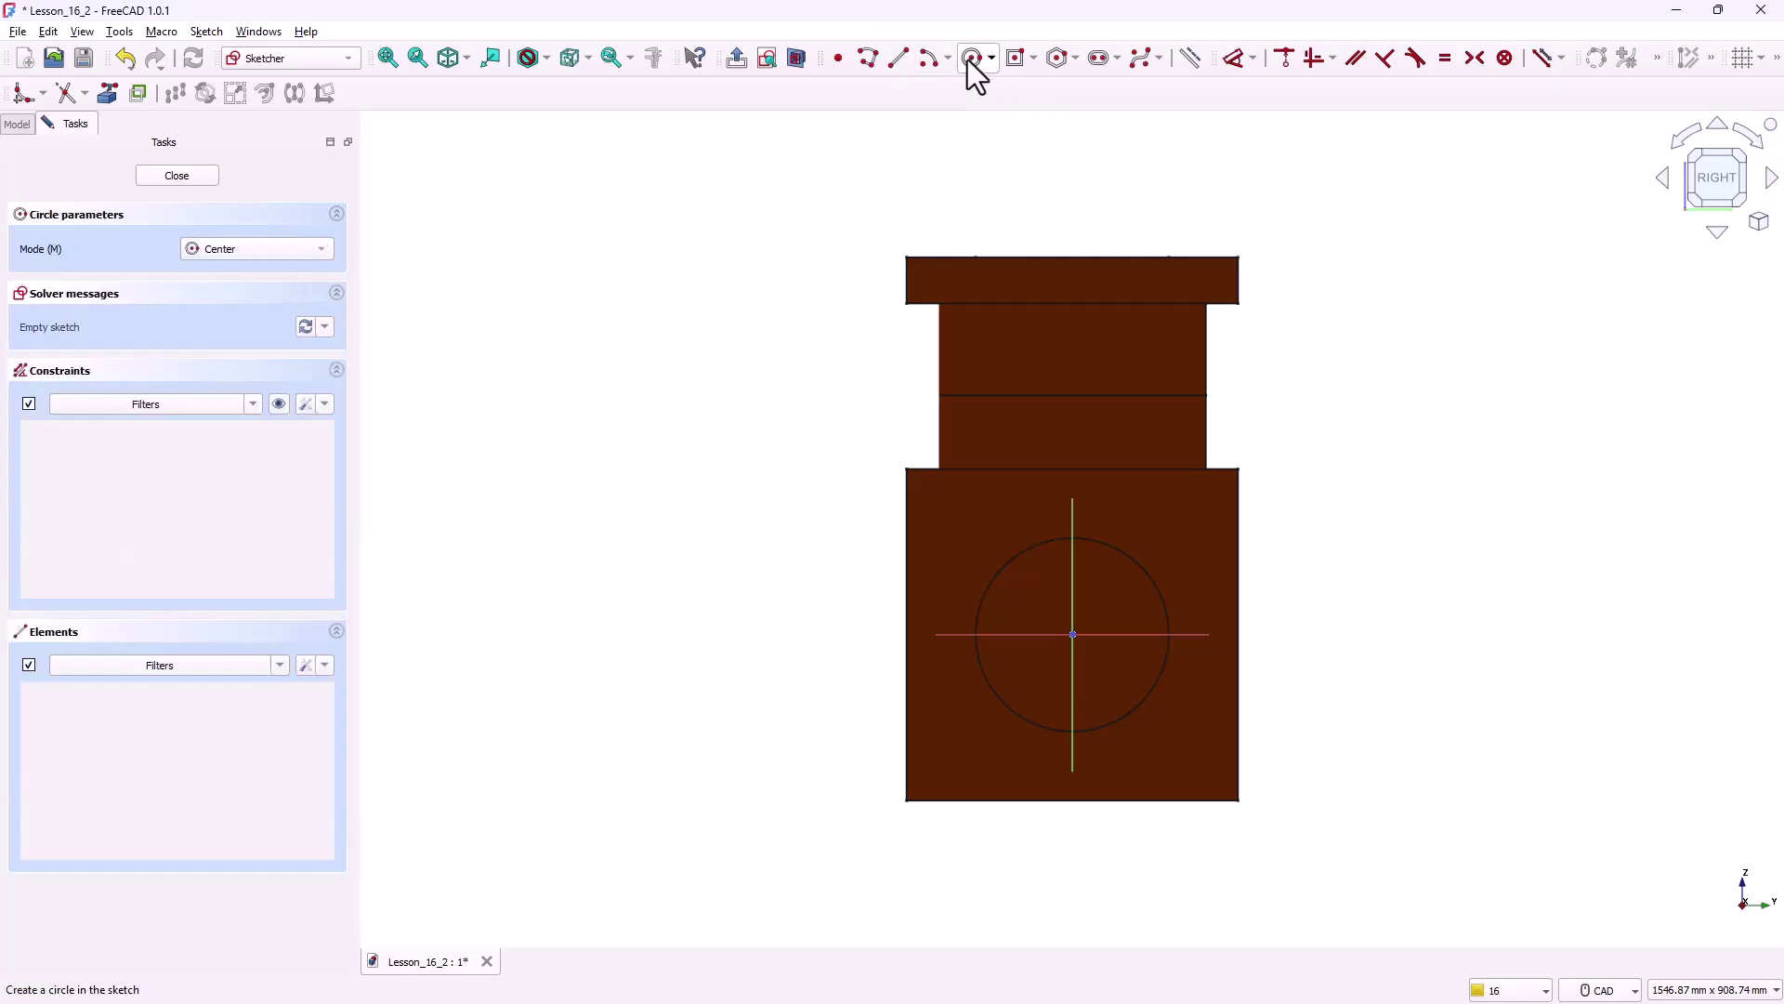
left_click(956, 514)
left_click(957, 530)
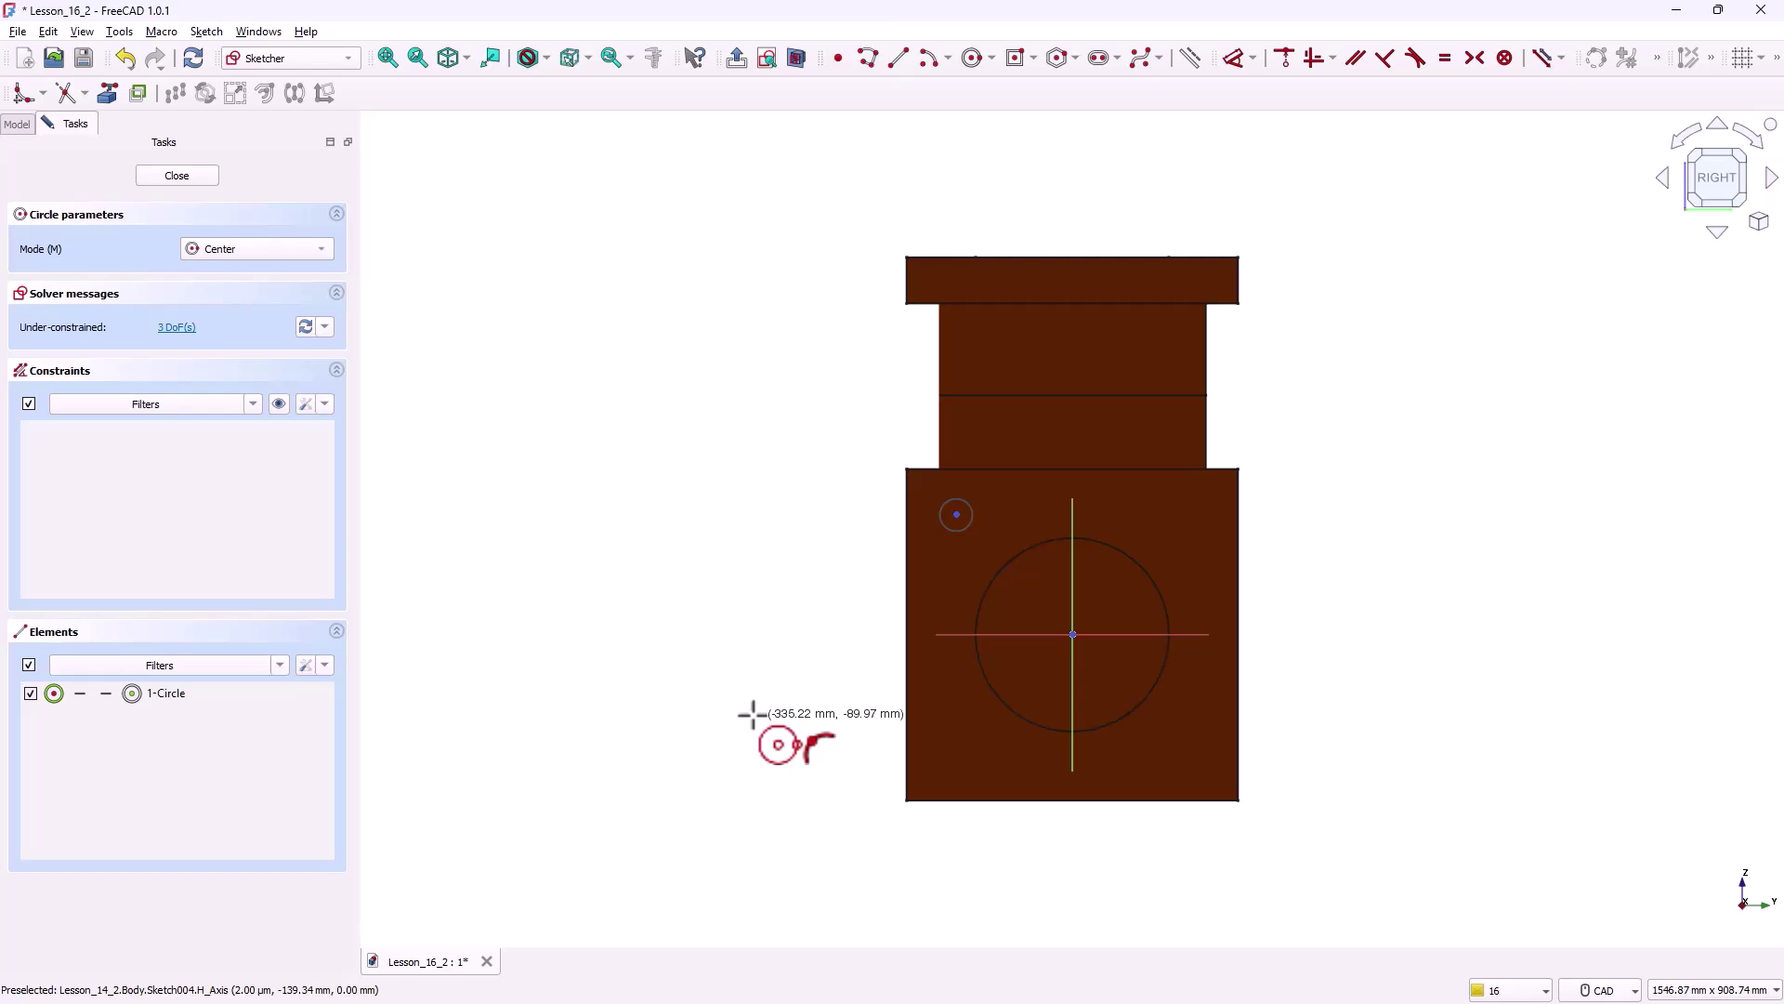
right_click(646, 350)
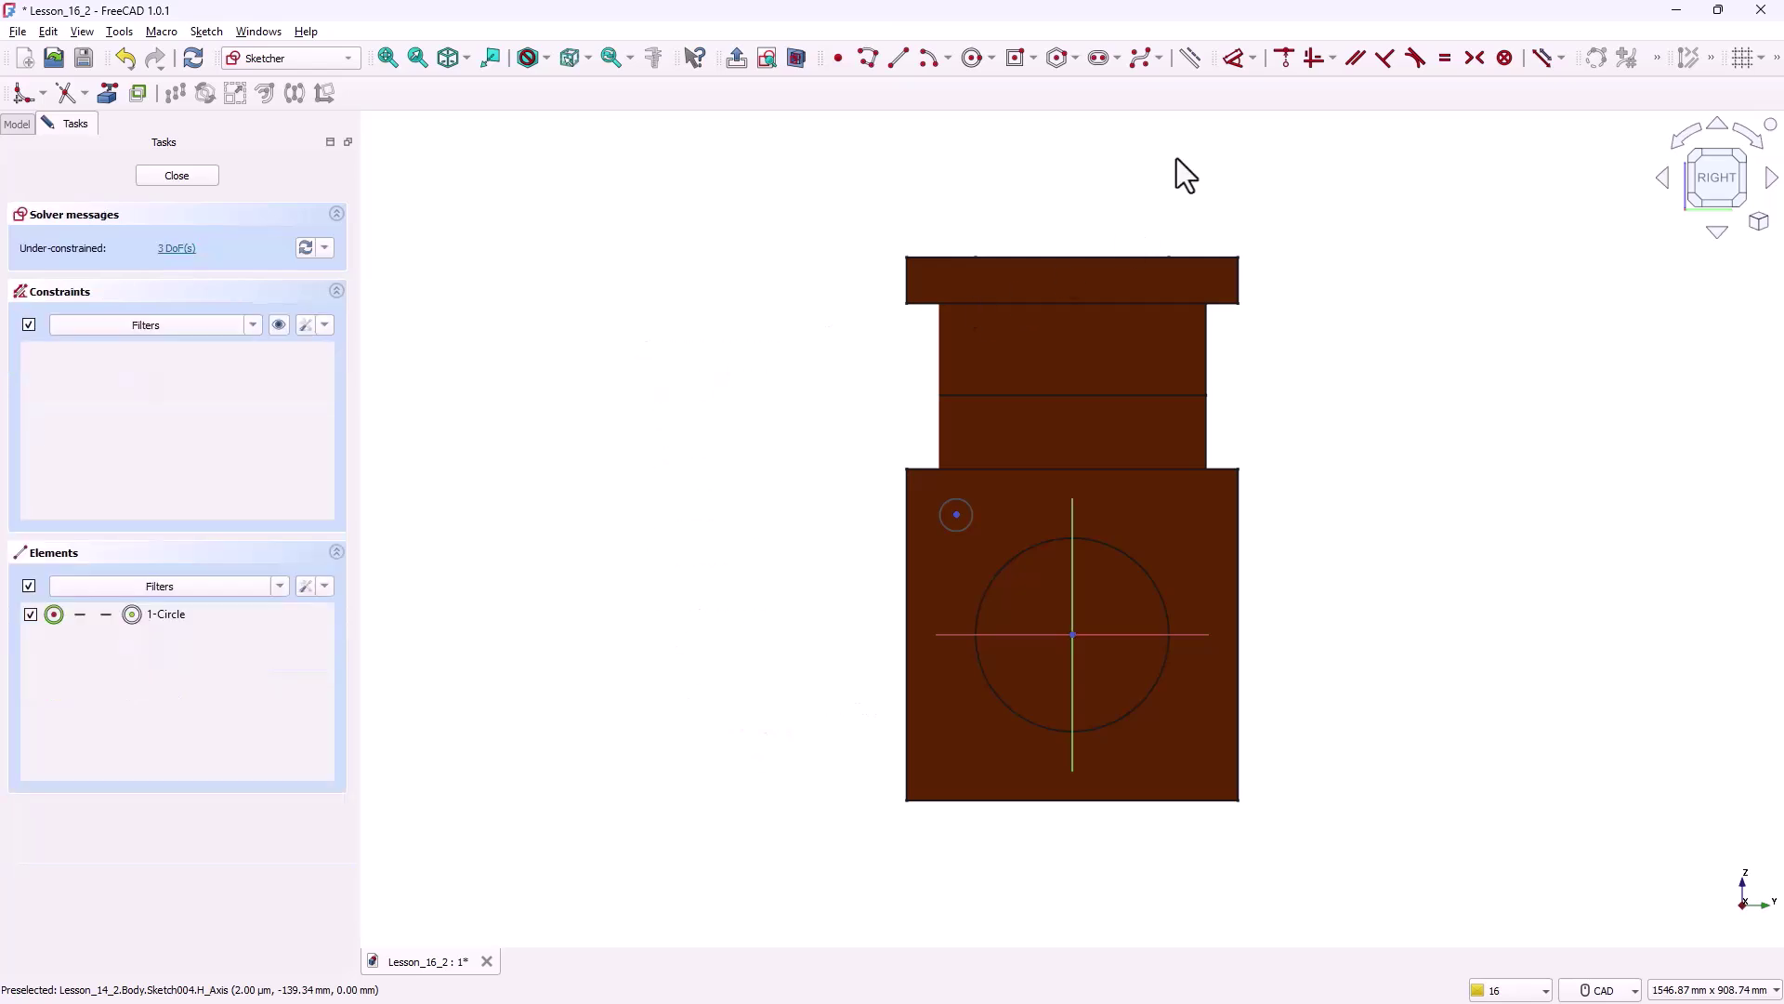
- Constrain the circle centre 130 mm vertically and 130 mm horizontally from the origin, then close the sketch
left_click(1235, 57)
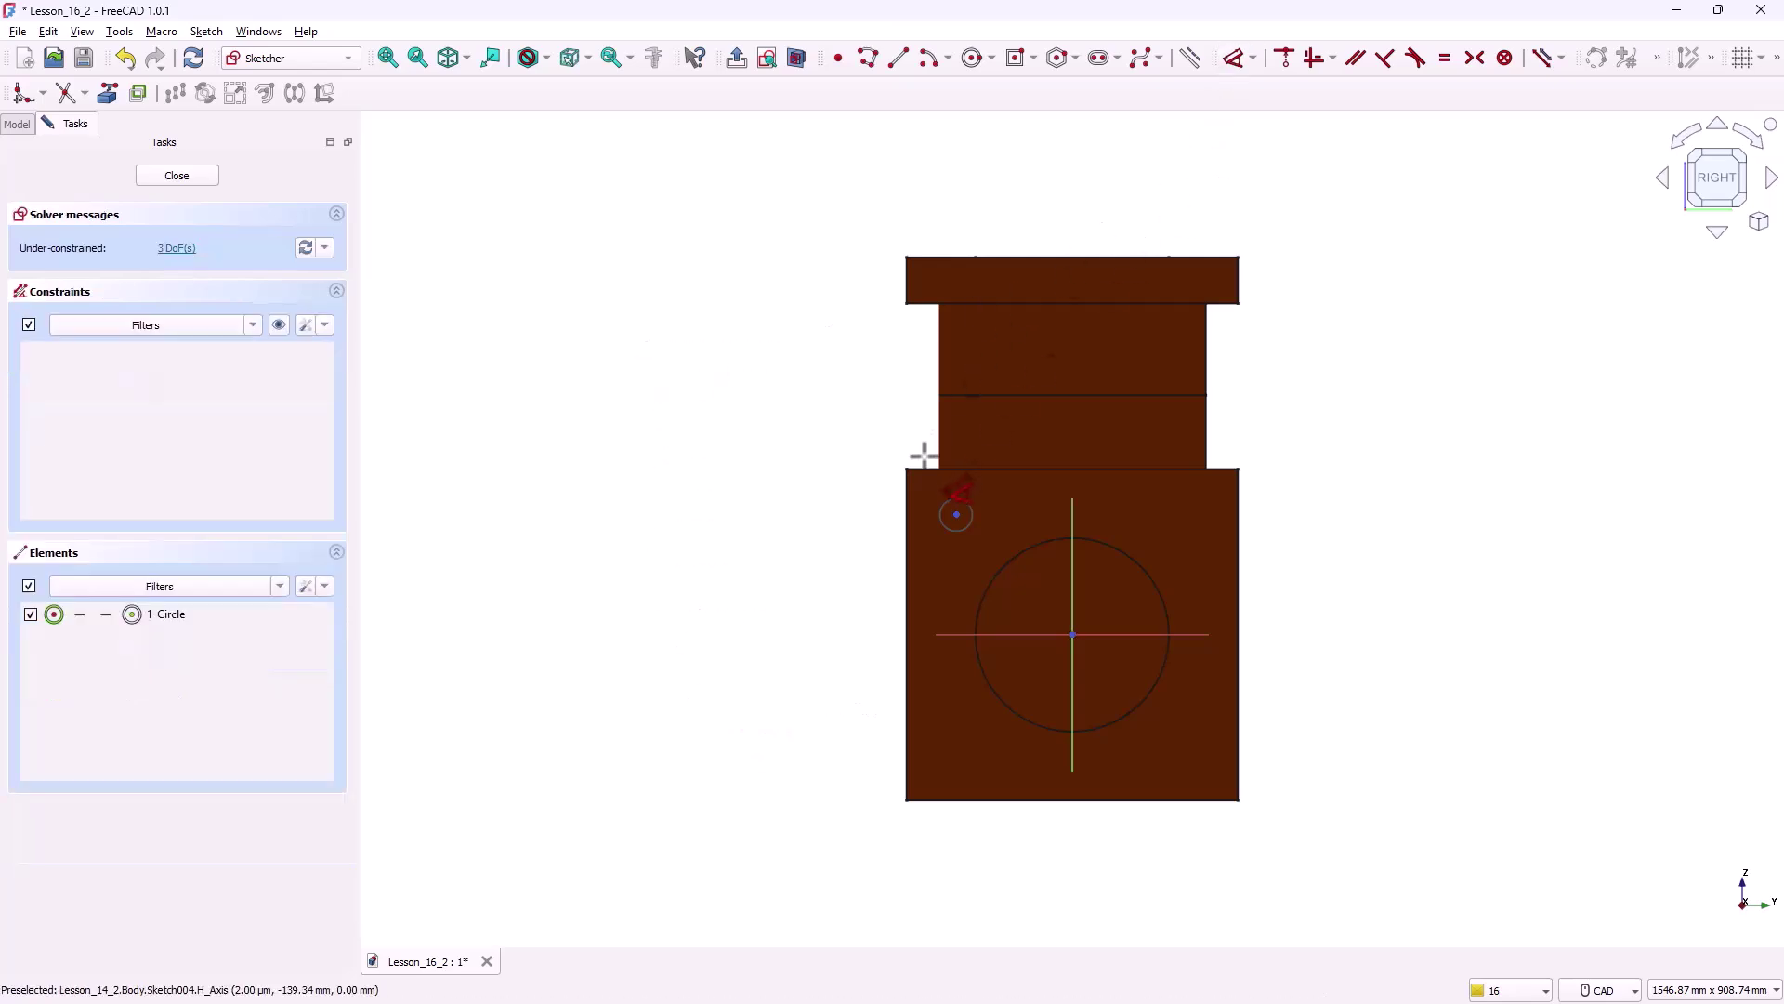
left_click(956, 513)
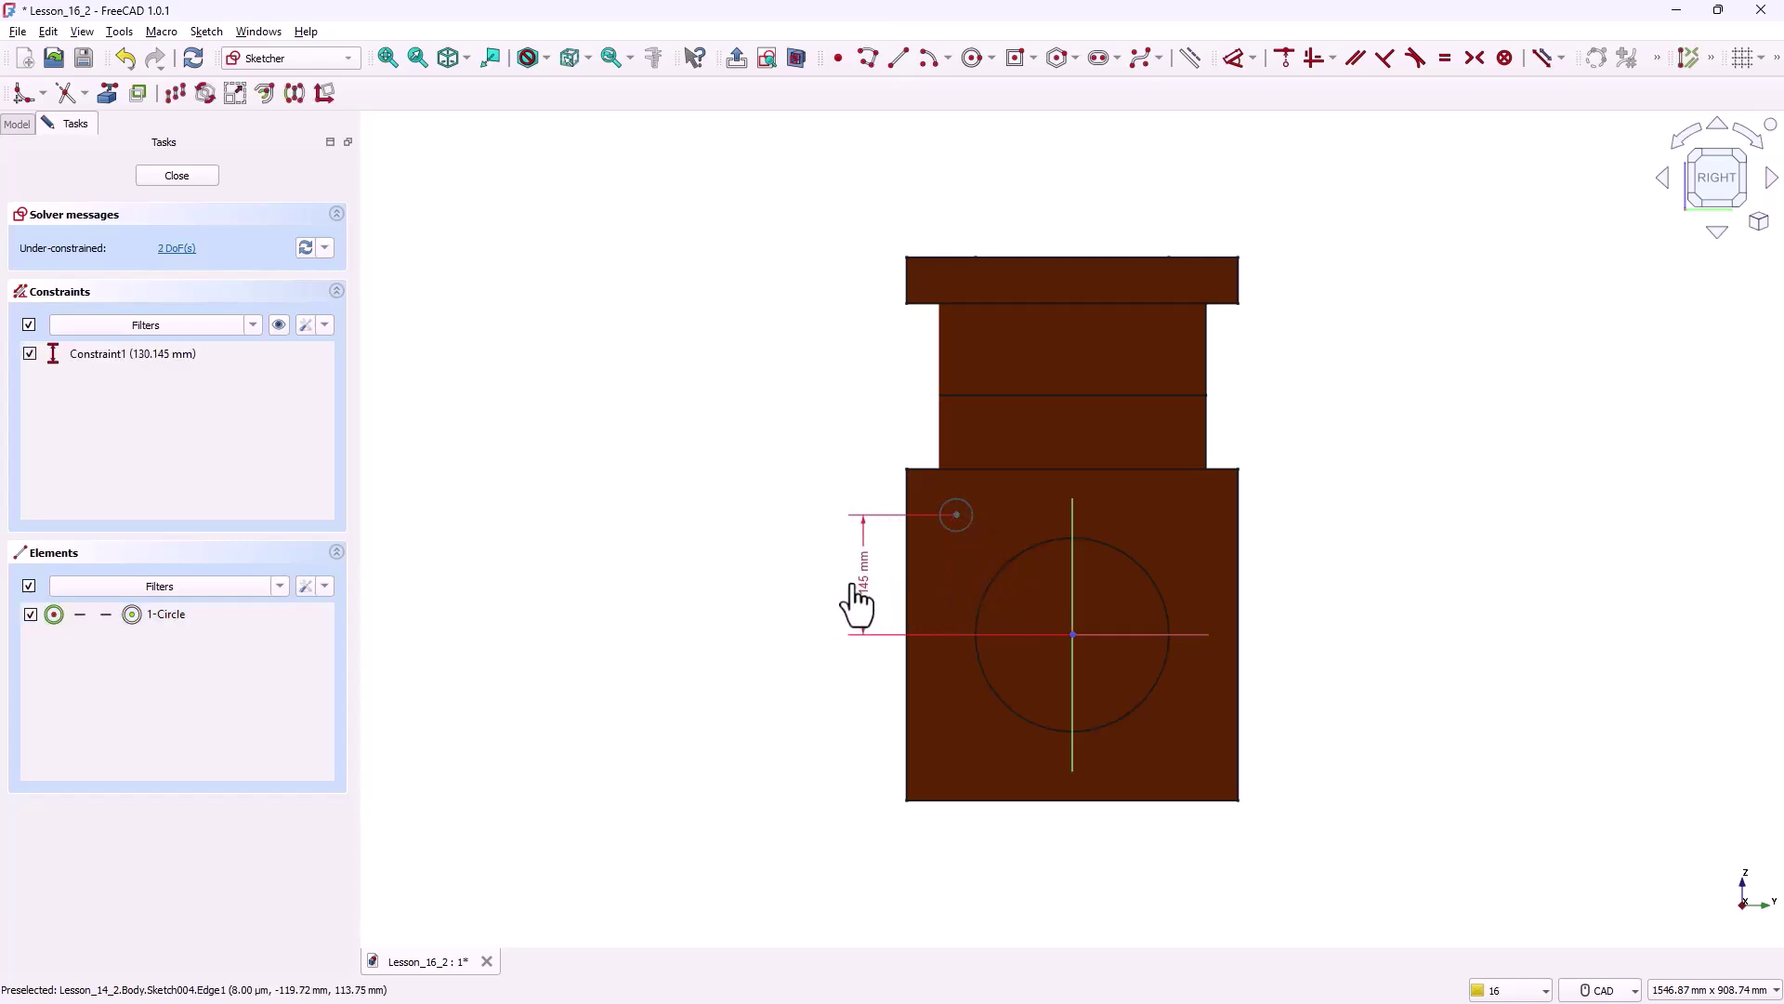
left_click(842, 585)
type("130")
key("Return")
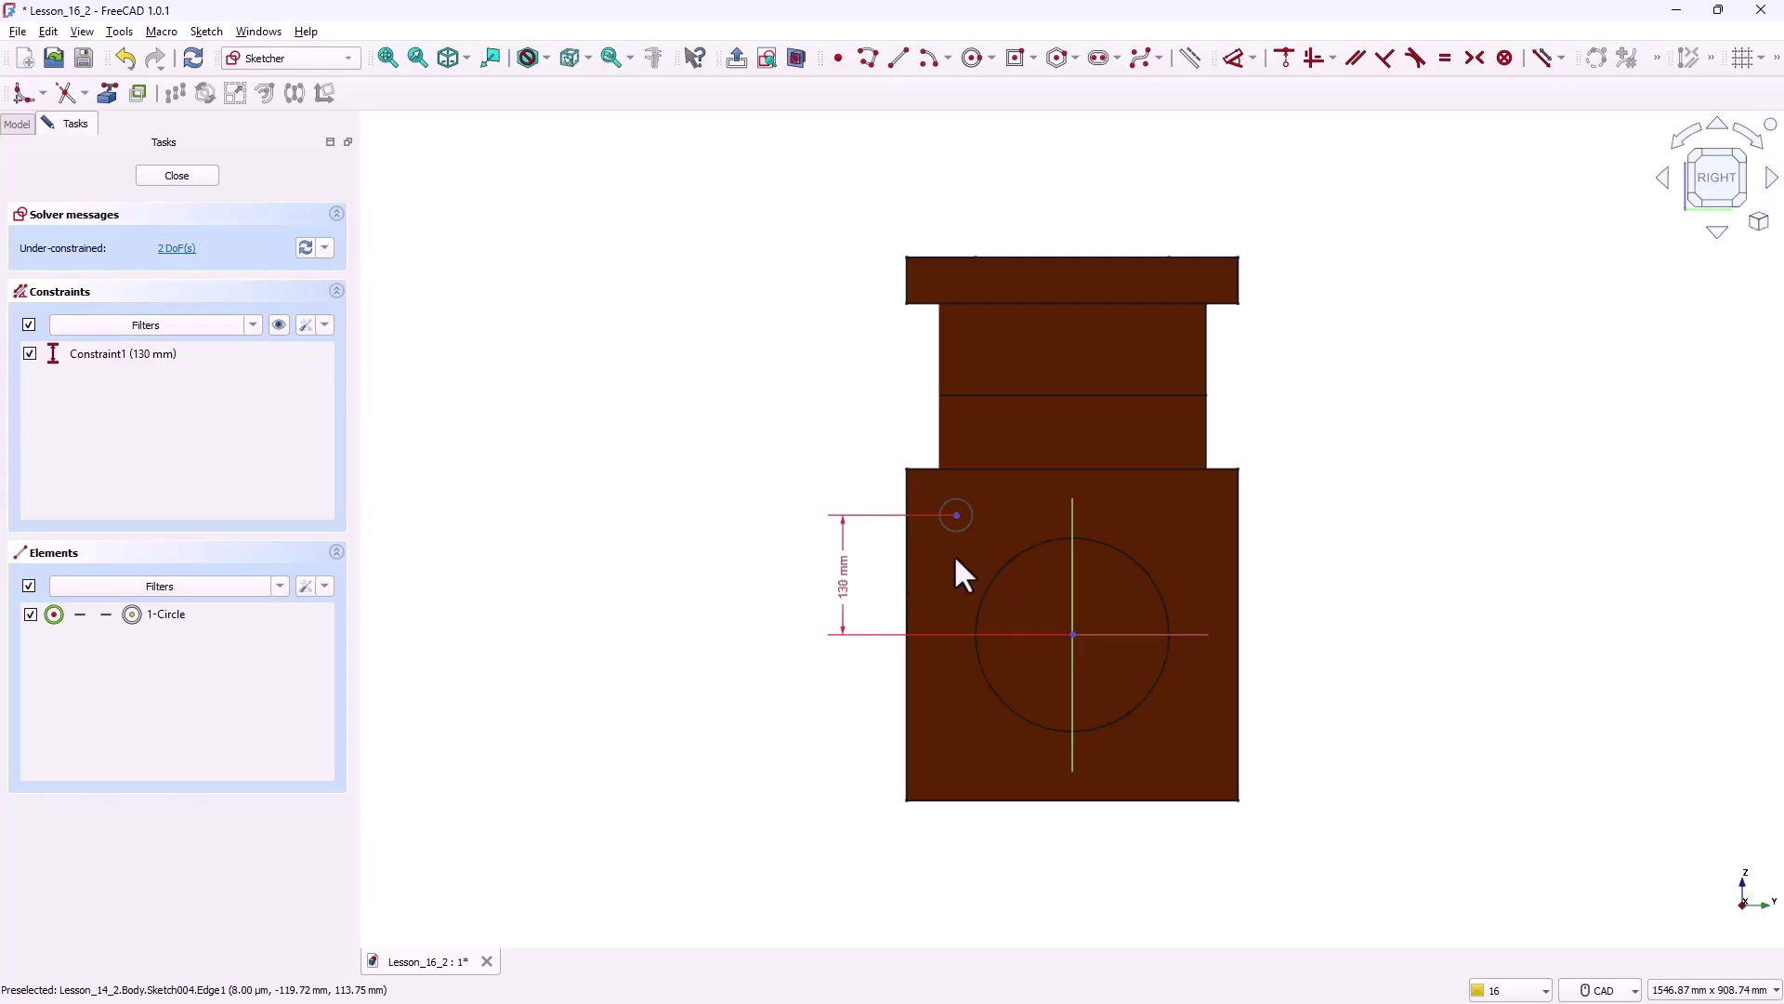
left_click(956, 515)
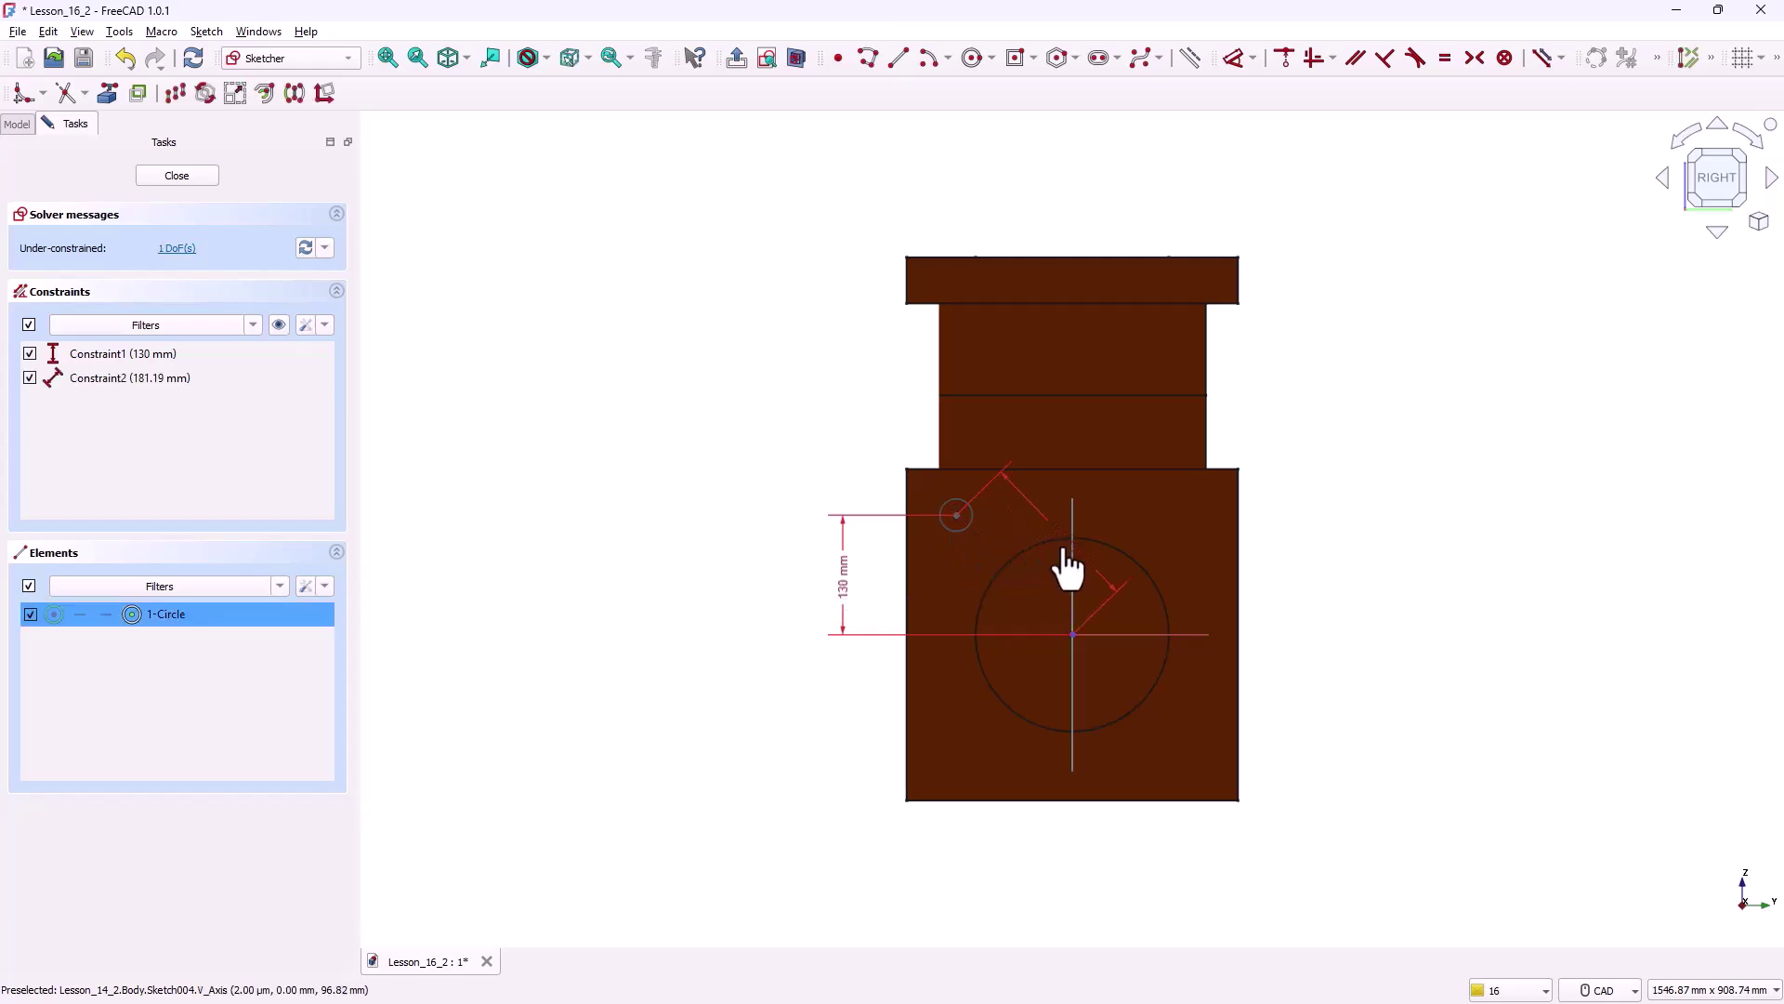
left_click(1016, 848)
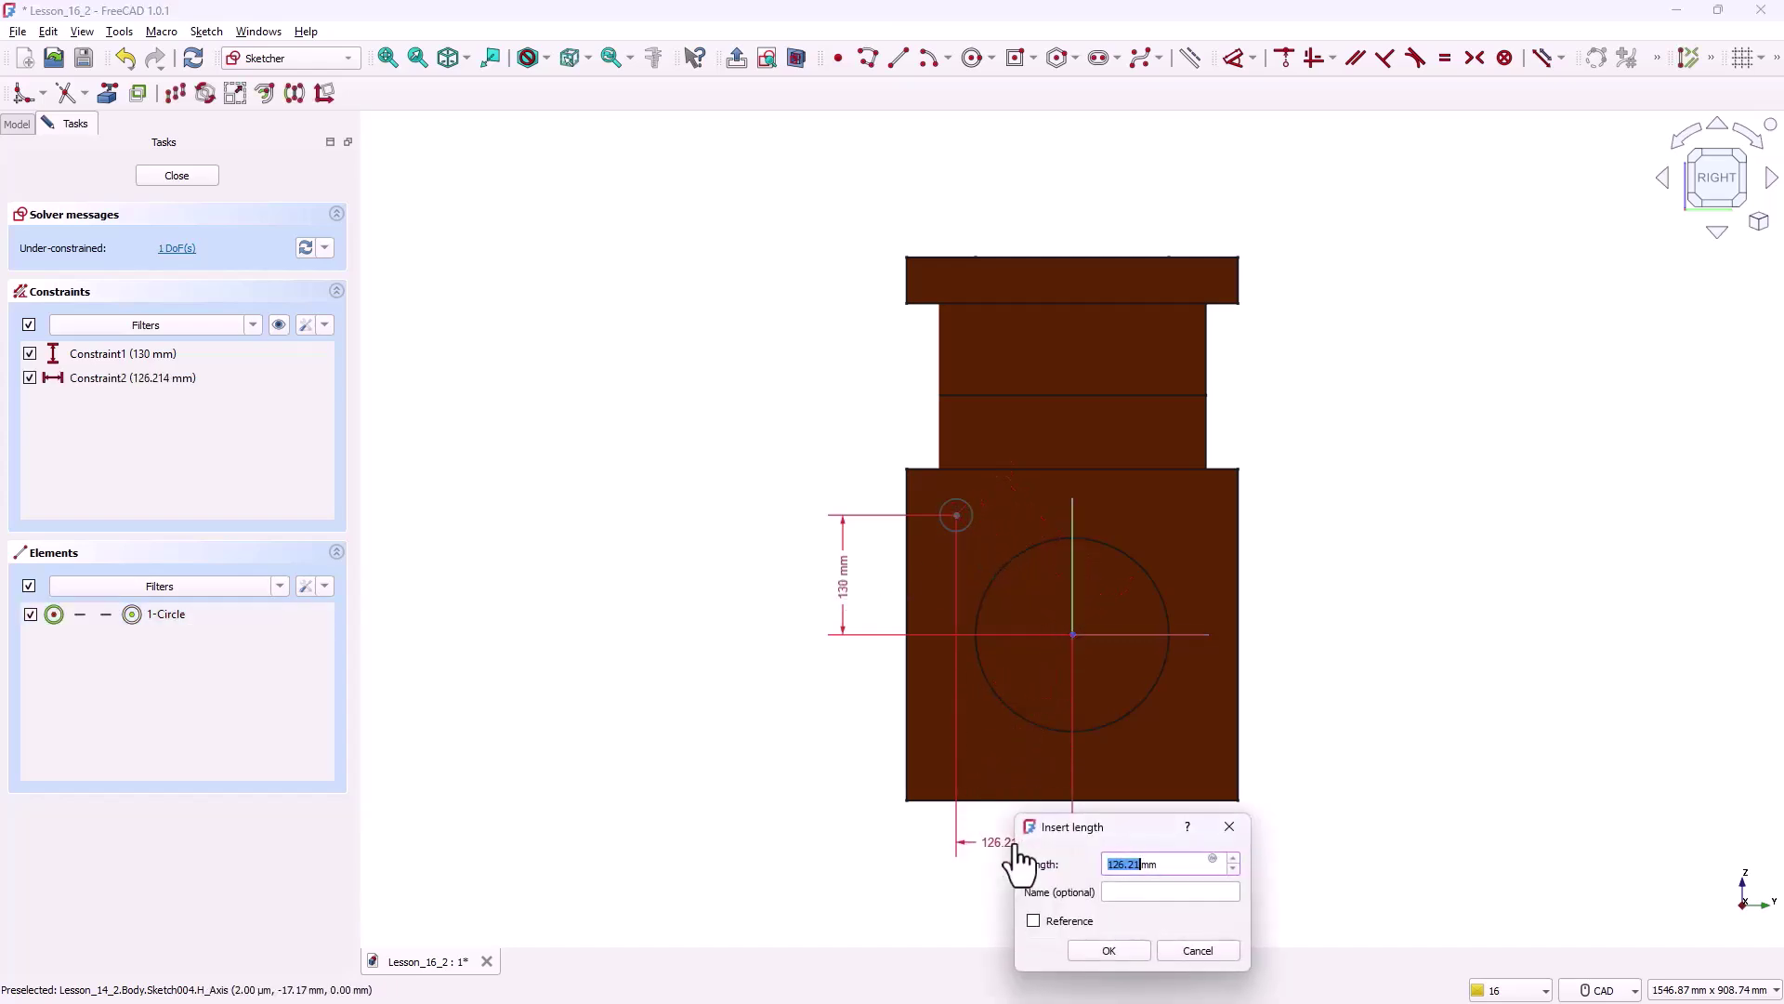
type("130")
key("Return")
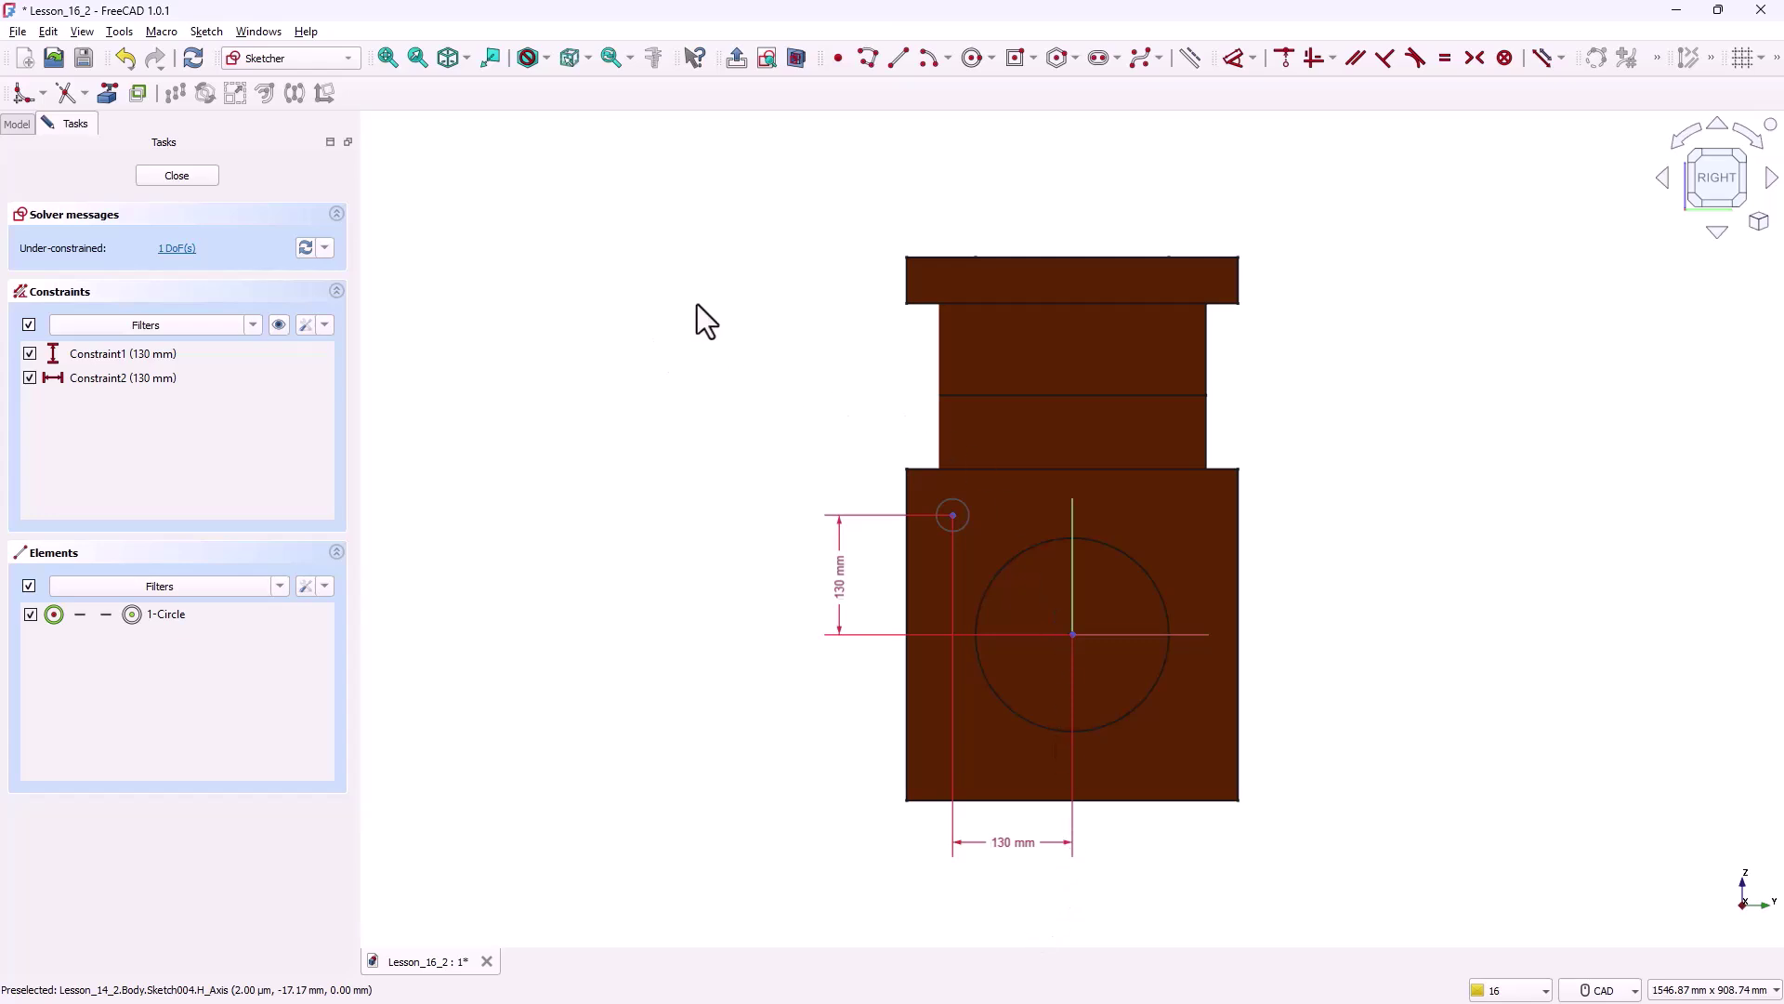
left_click(187, 184)
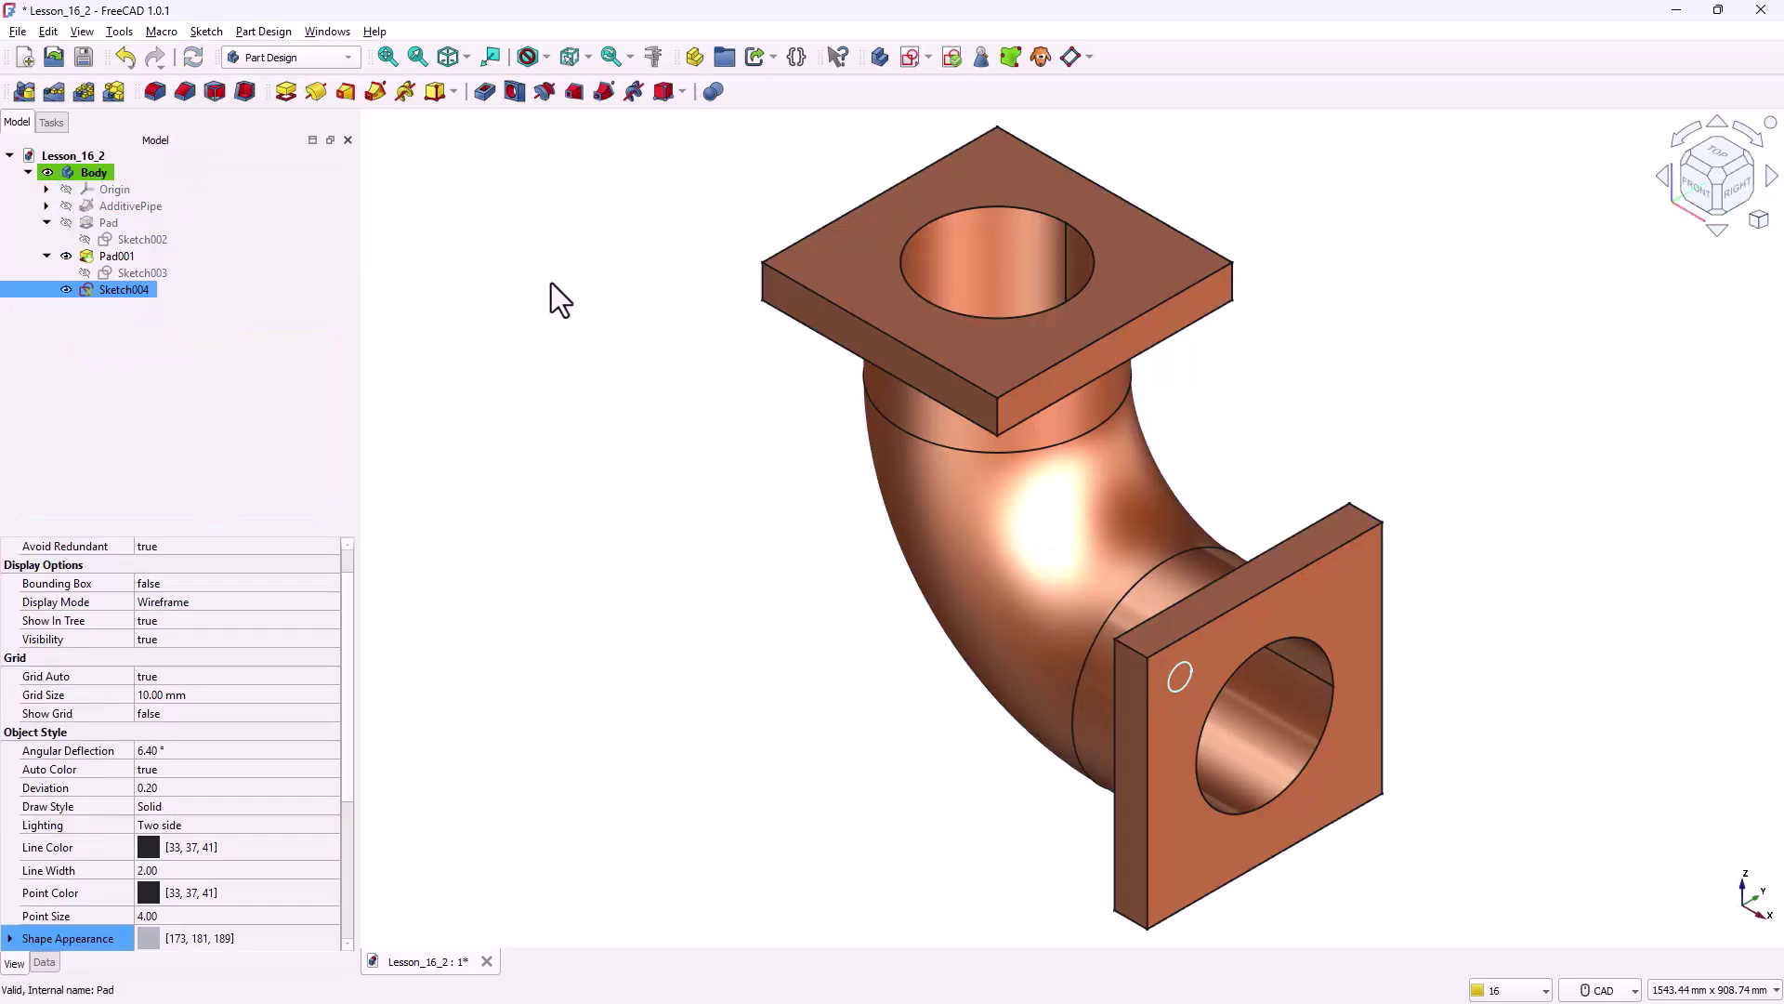
- Make a flat-bottomed Hole from Sketch004: 30 mm diameter, 50 mm deep, 60 × 10 mm counterbore
left_click(515, 90)
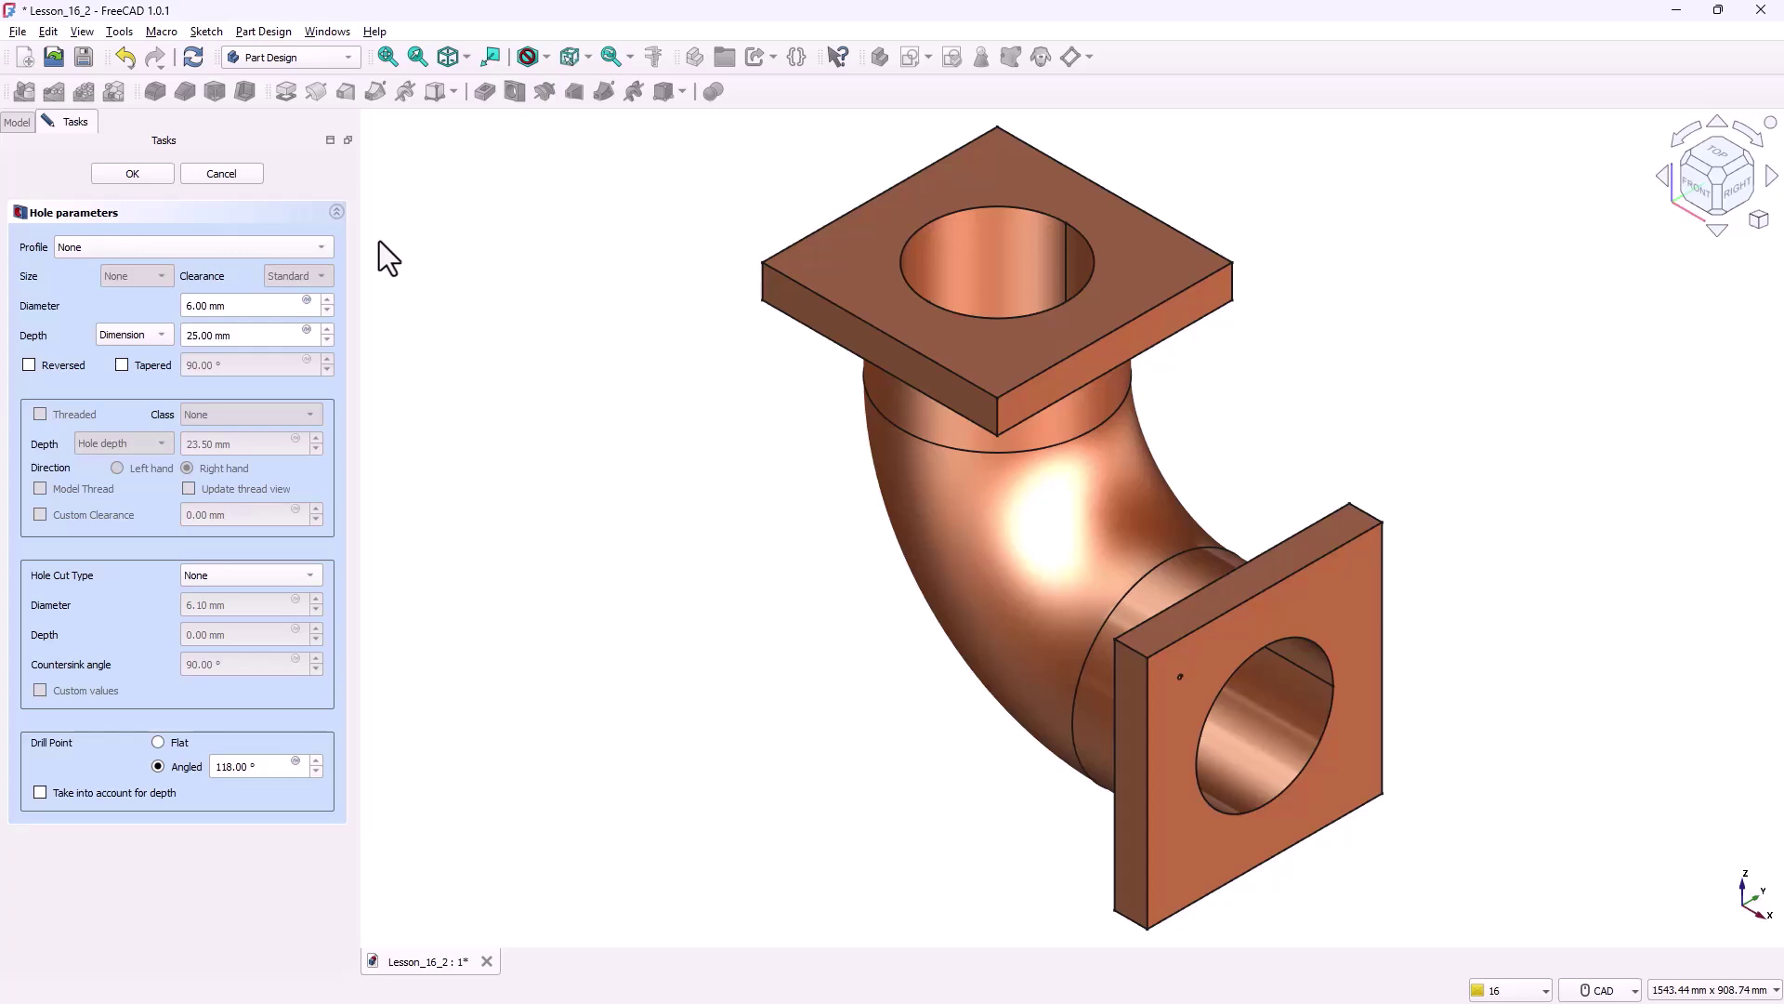
left_click_drag(235, 306, 164, 296)
left_click_drag(287, 336, 173, 311)
type("50")
left_click(271, 582)
left_click(273, 593)
left_click_drag(239, 605, 182, 632)
type("60")
type("10")
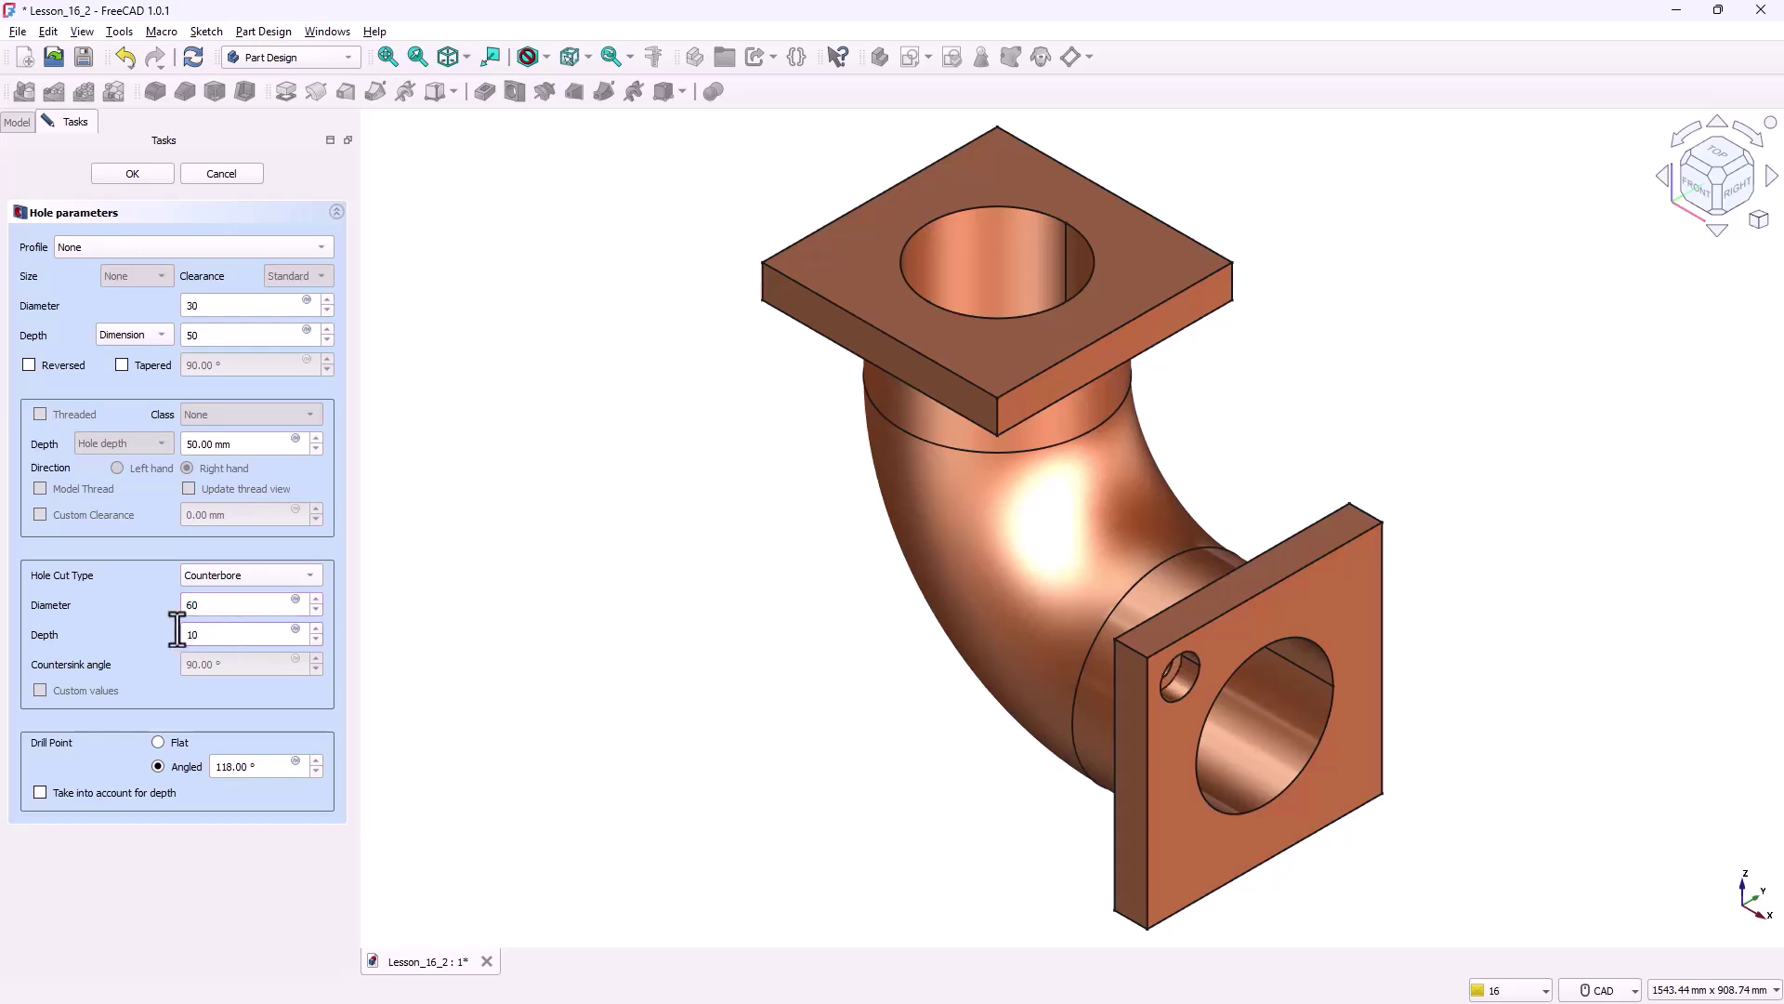
left_click(155, 743)
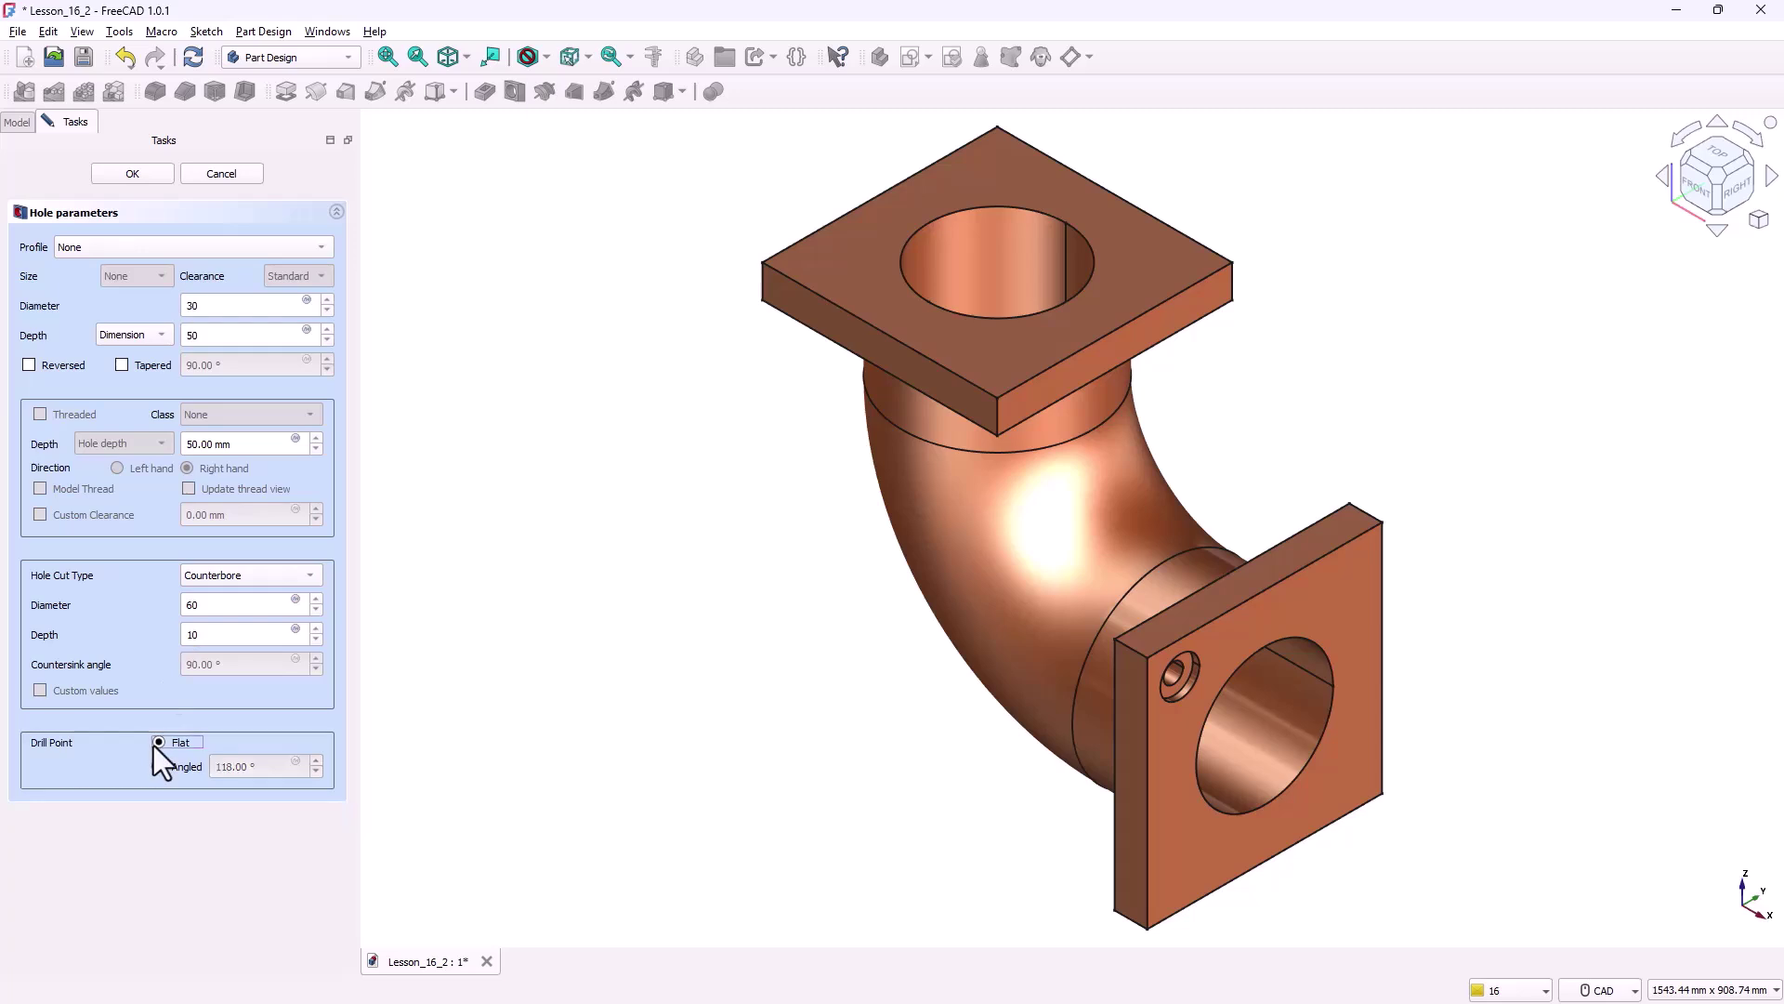
left_click(136, 181)
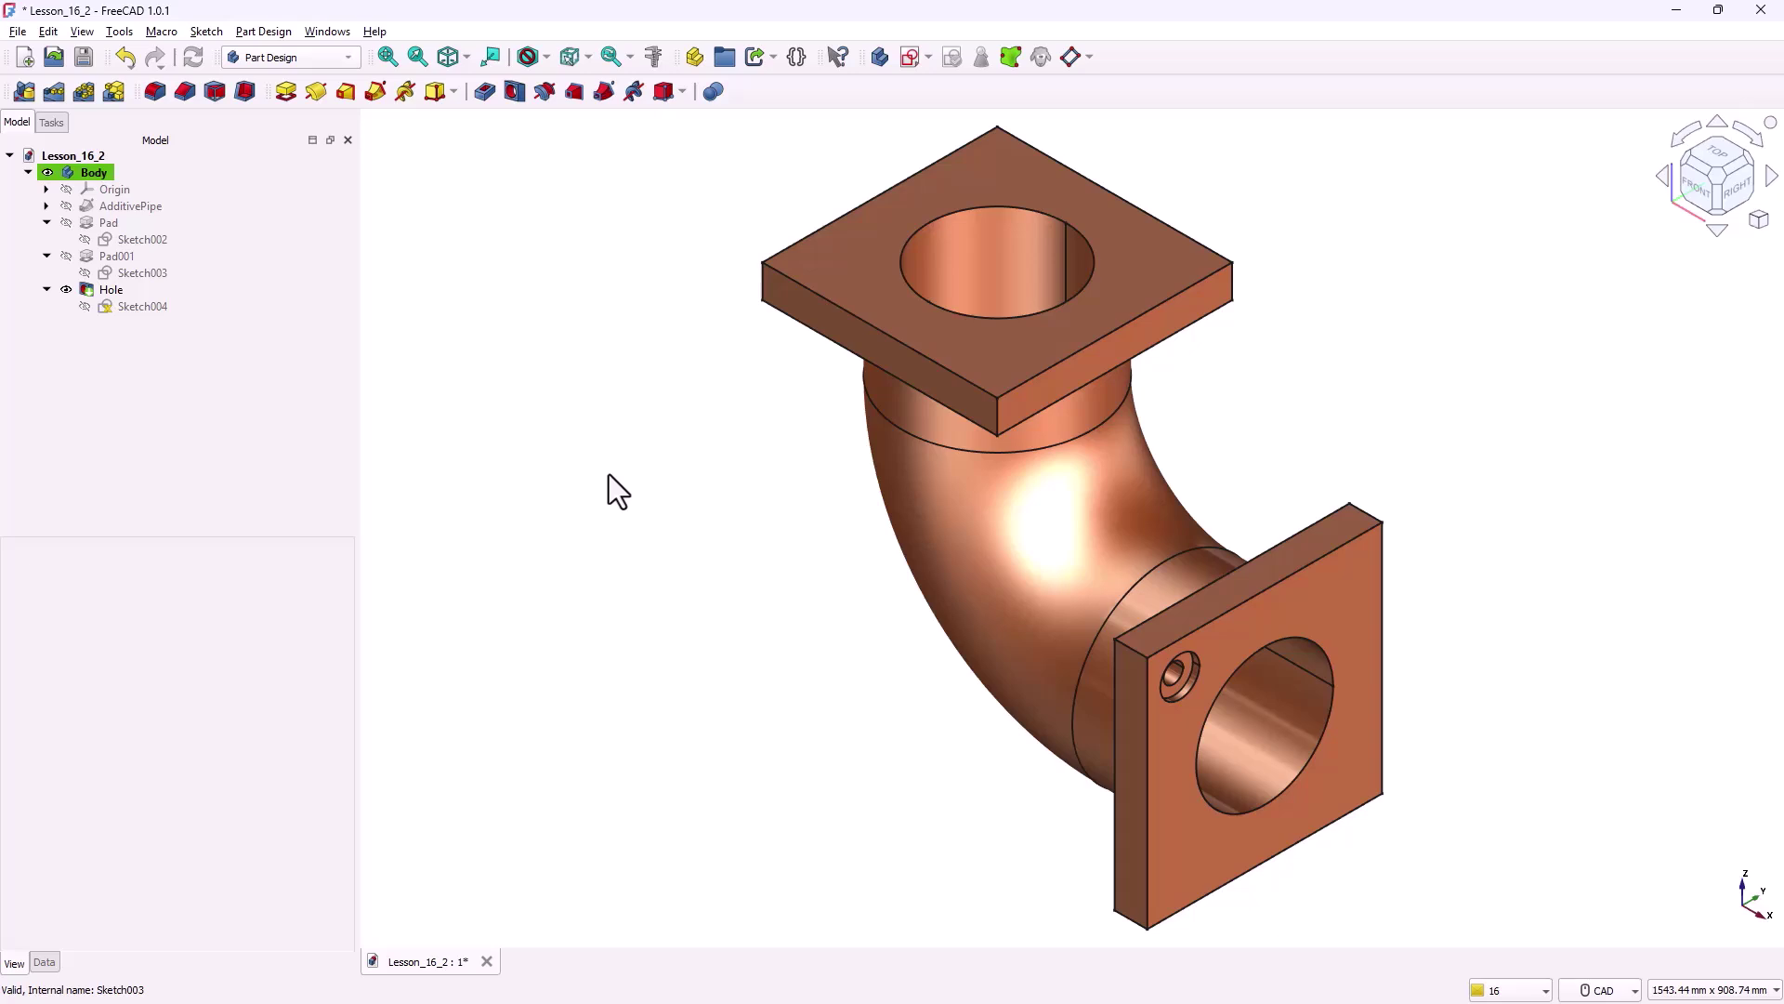
- Polar-pattern the Hole about the normal sketch axis over 360° with 4 occurrences
left_click(93, 290)
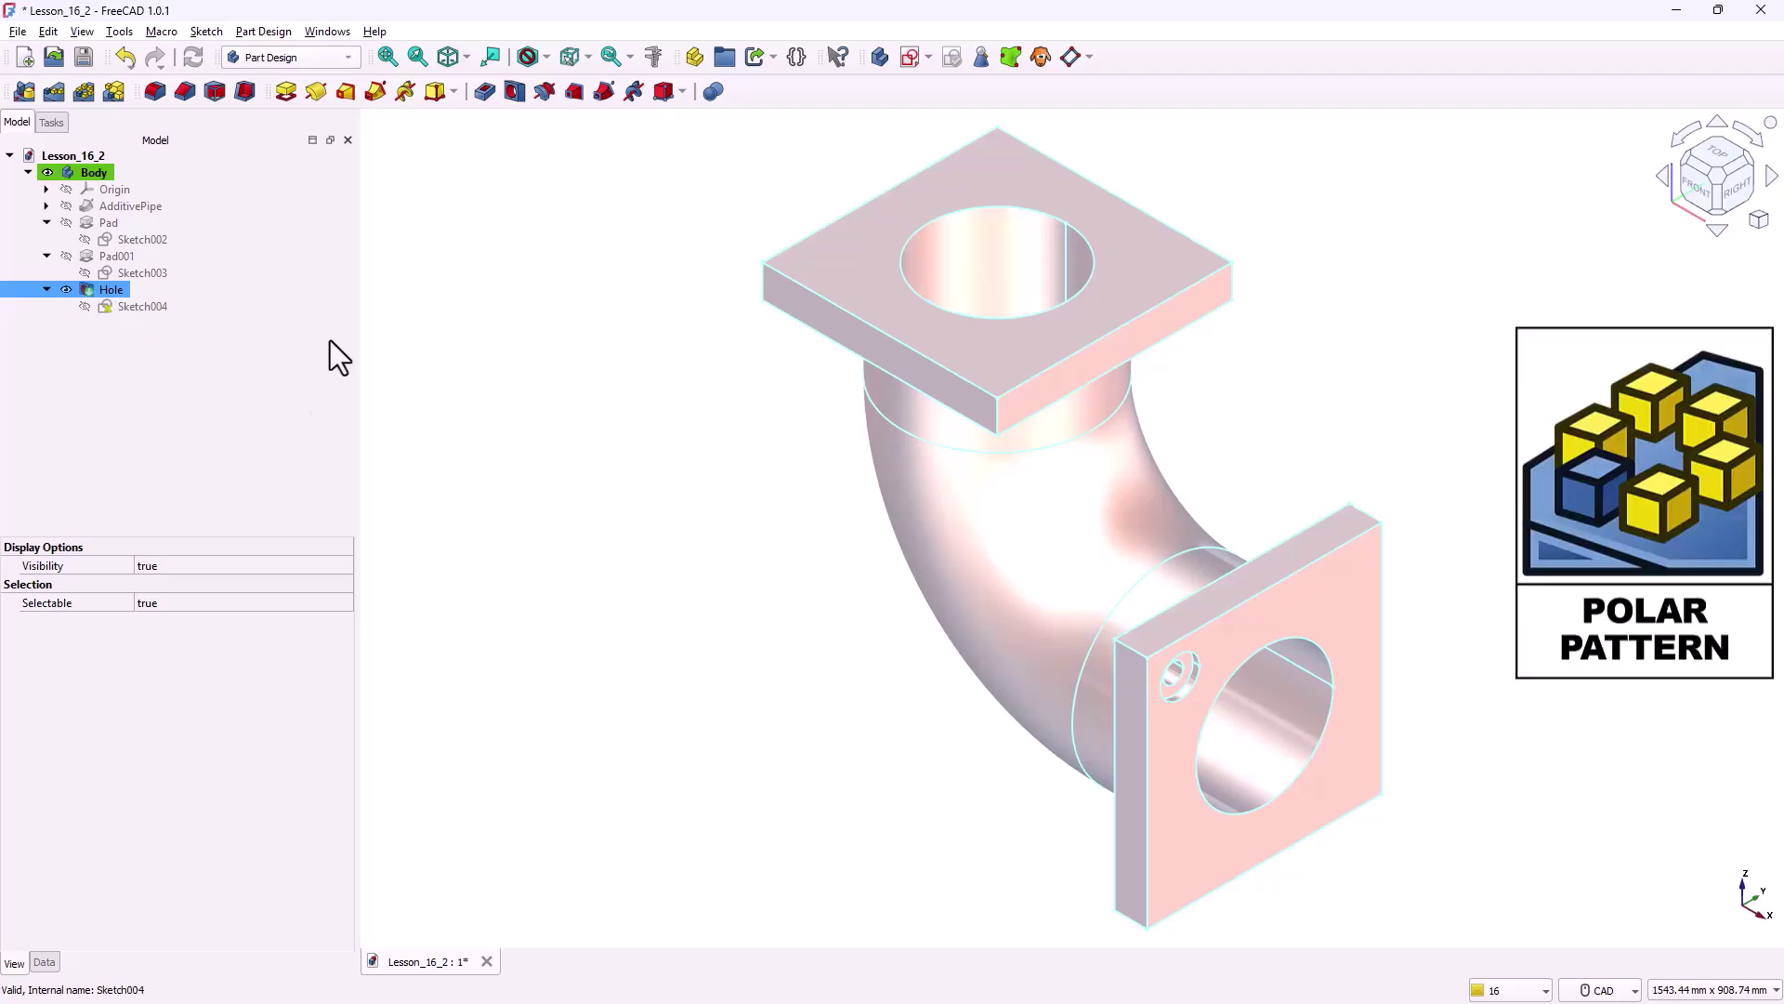
left_click(85, 91)
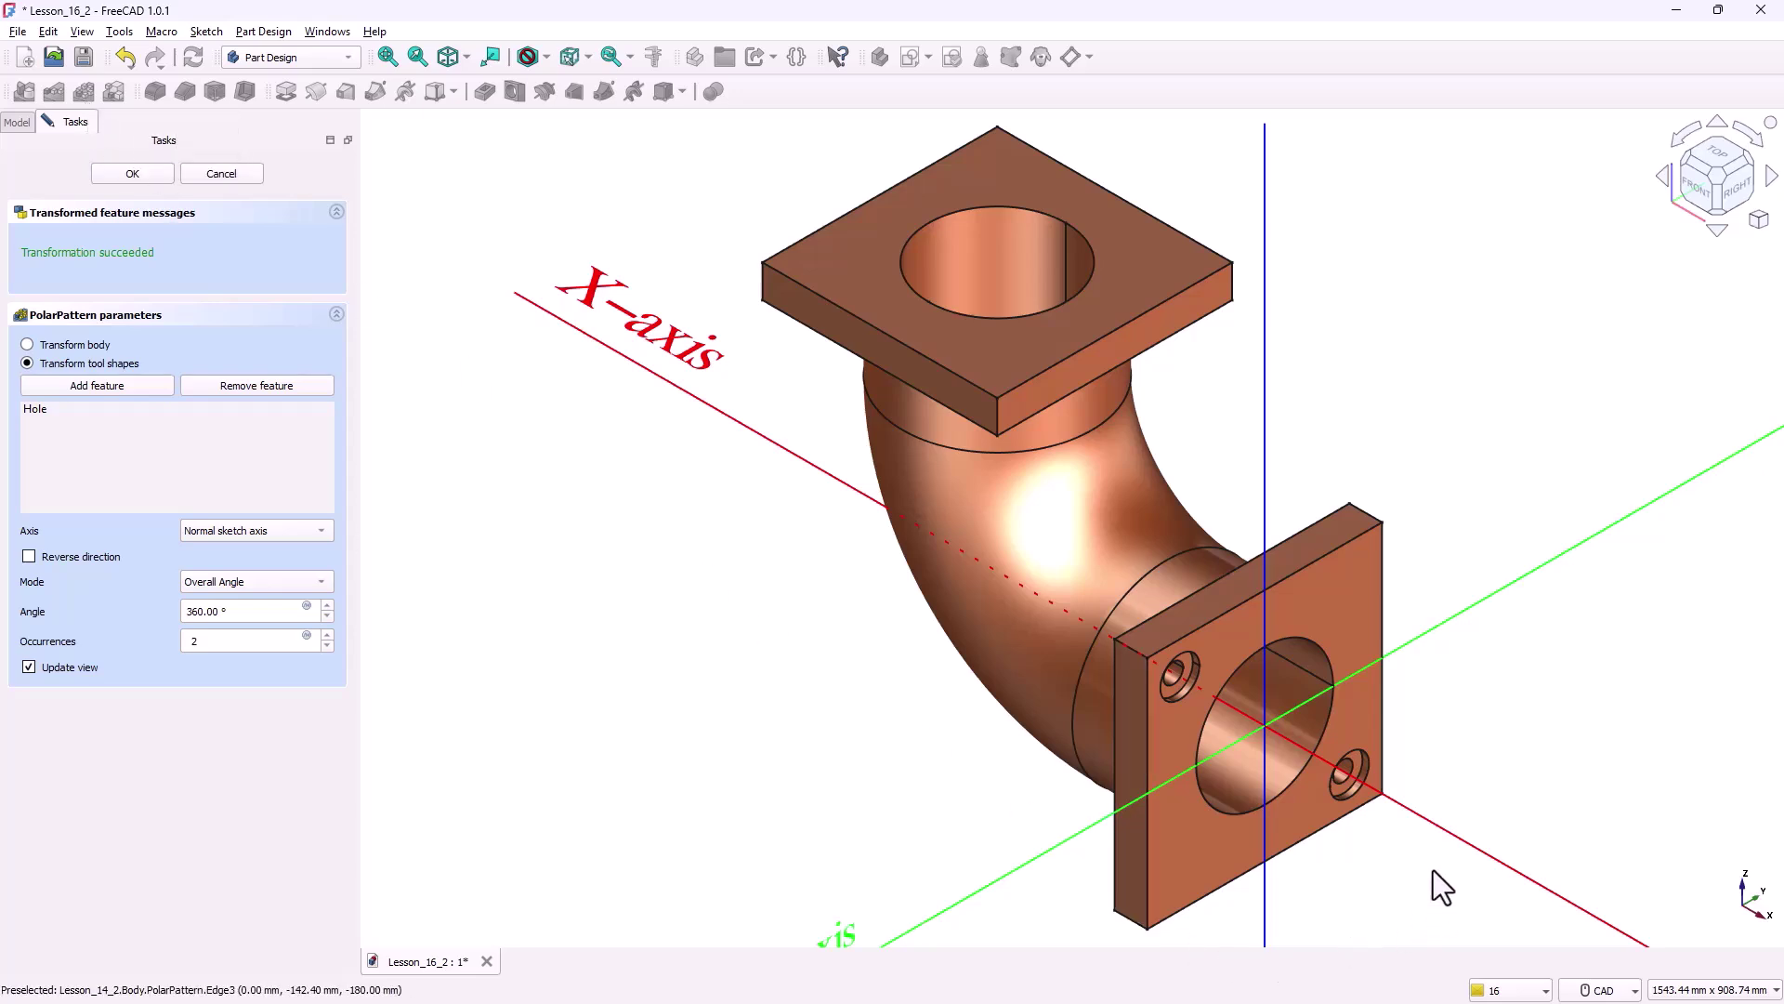
left_click(1441, 829)
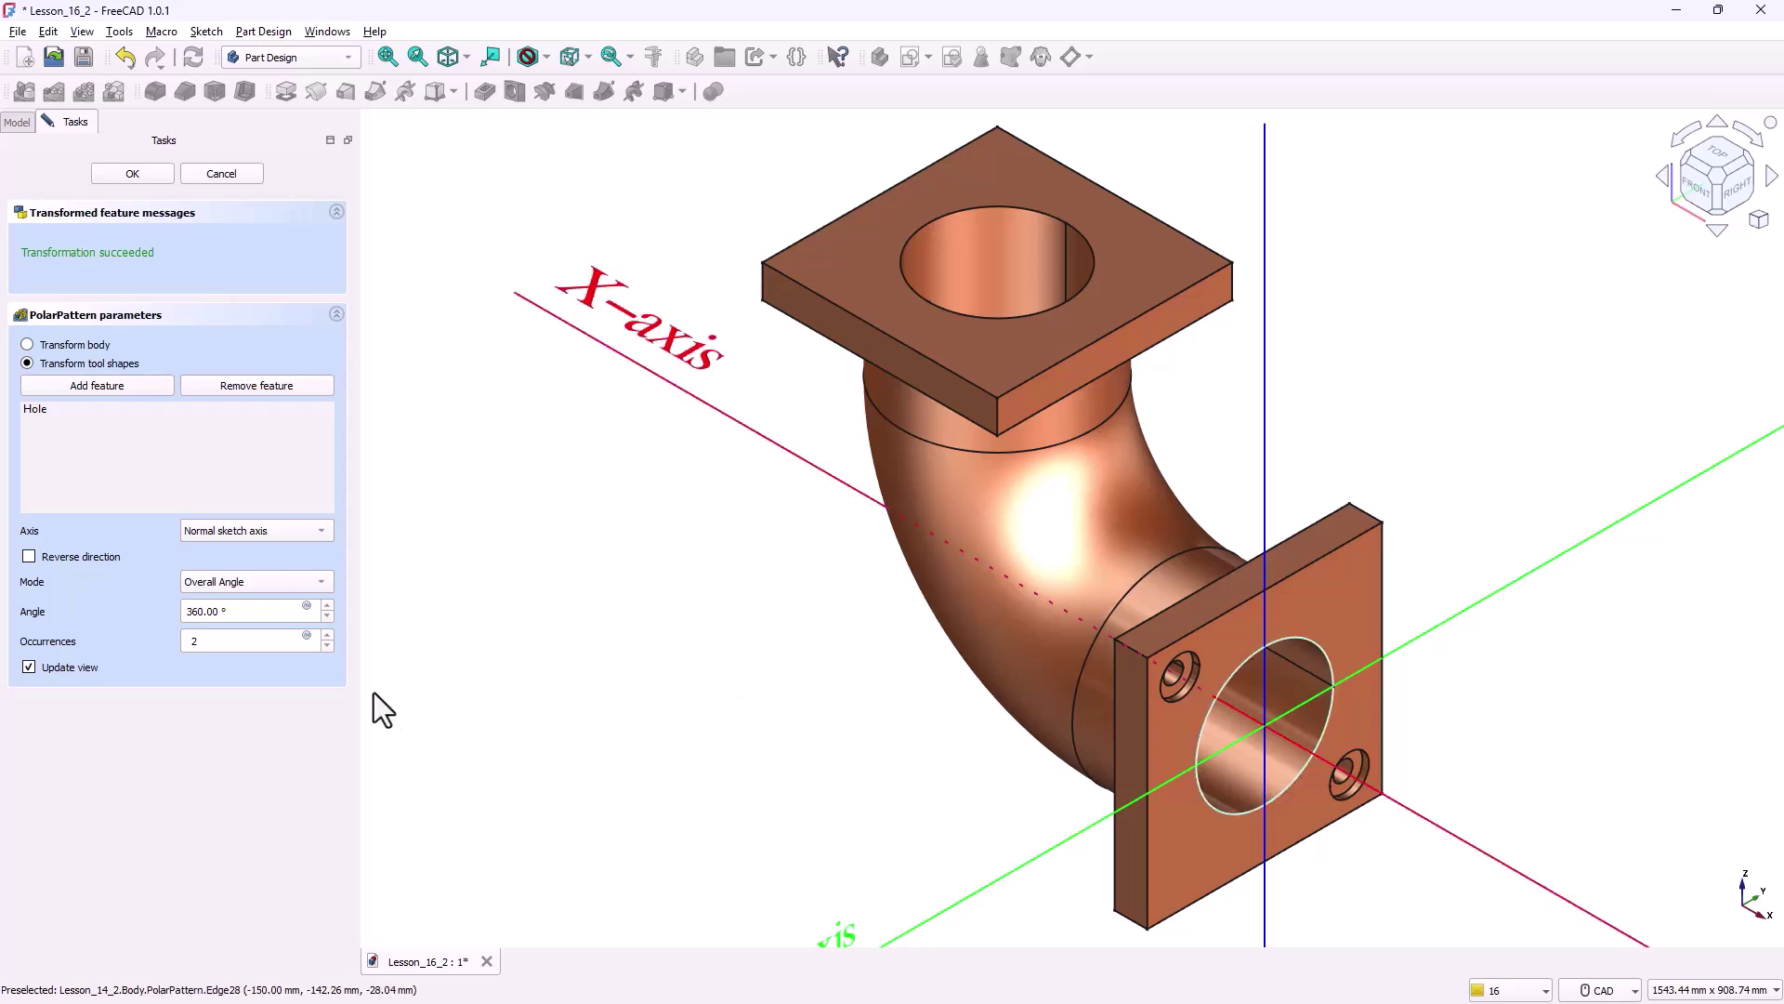
left_click(331, 639)
left_click(327, 636)
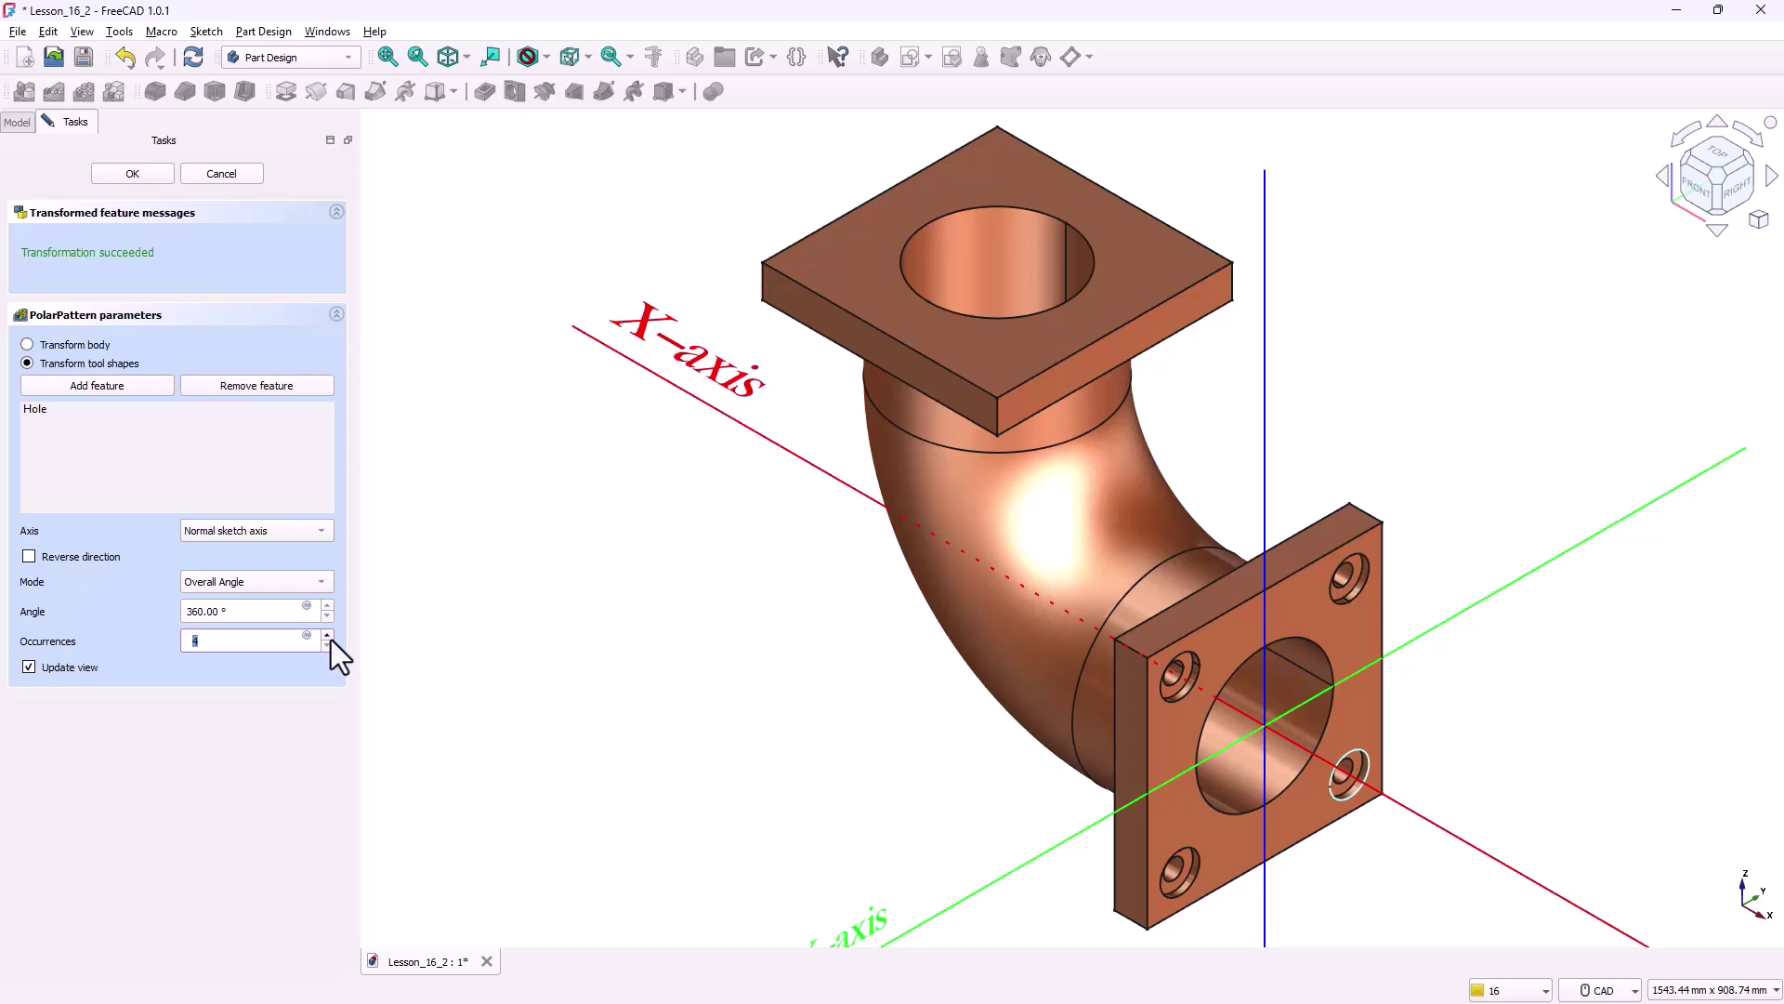
left_click(109, 181)
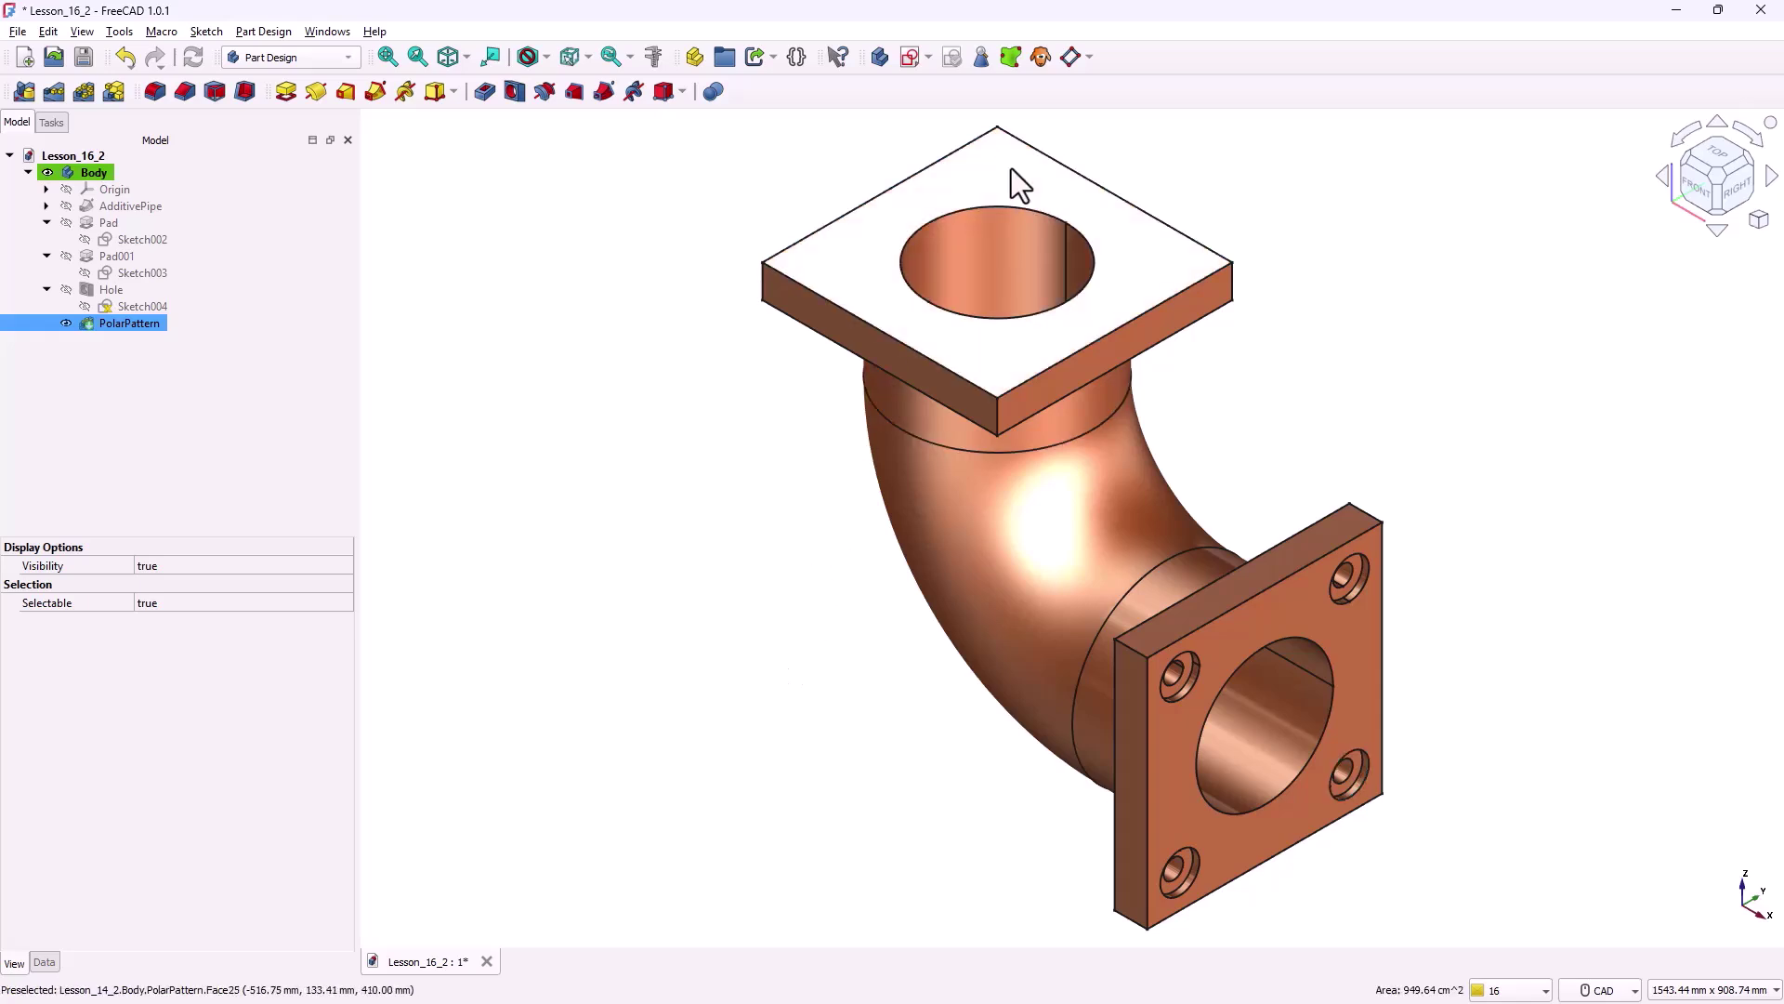
- Start a sketch on the top flange, reference the bore edge, and draw a 0.75-radius circle near it
left_click(911, 61)
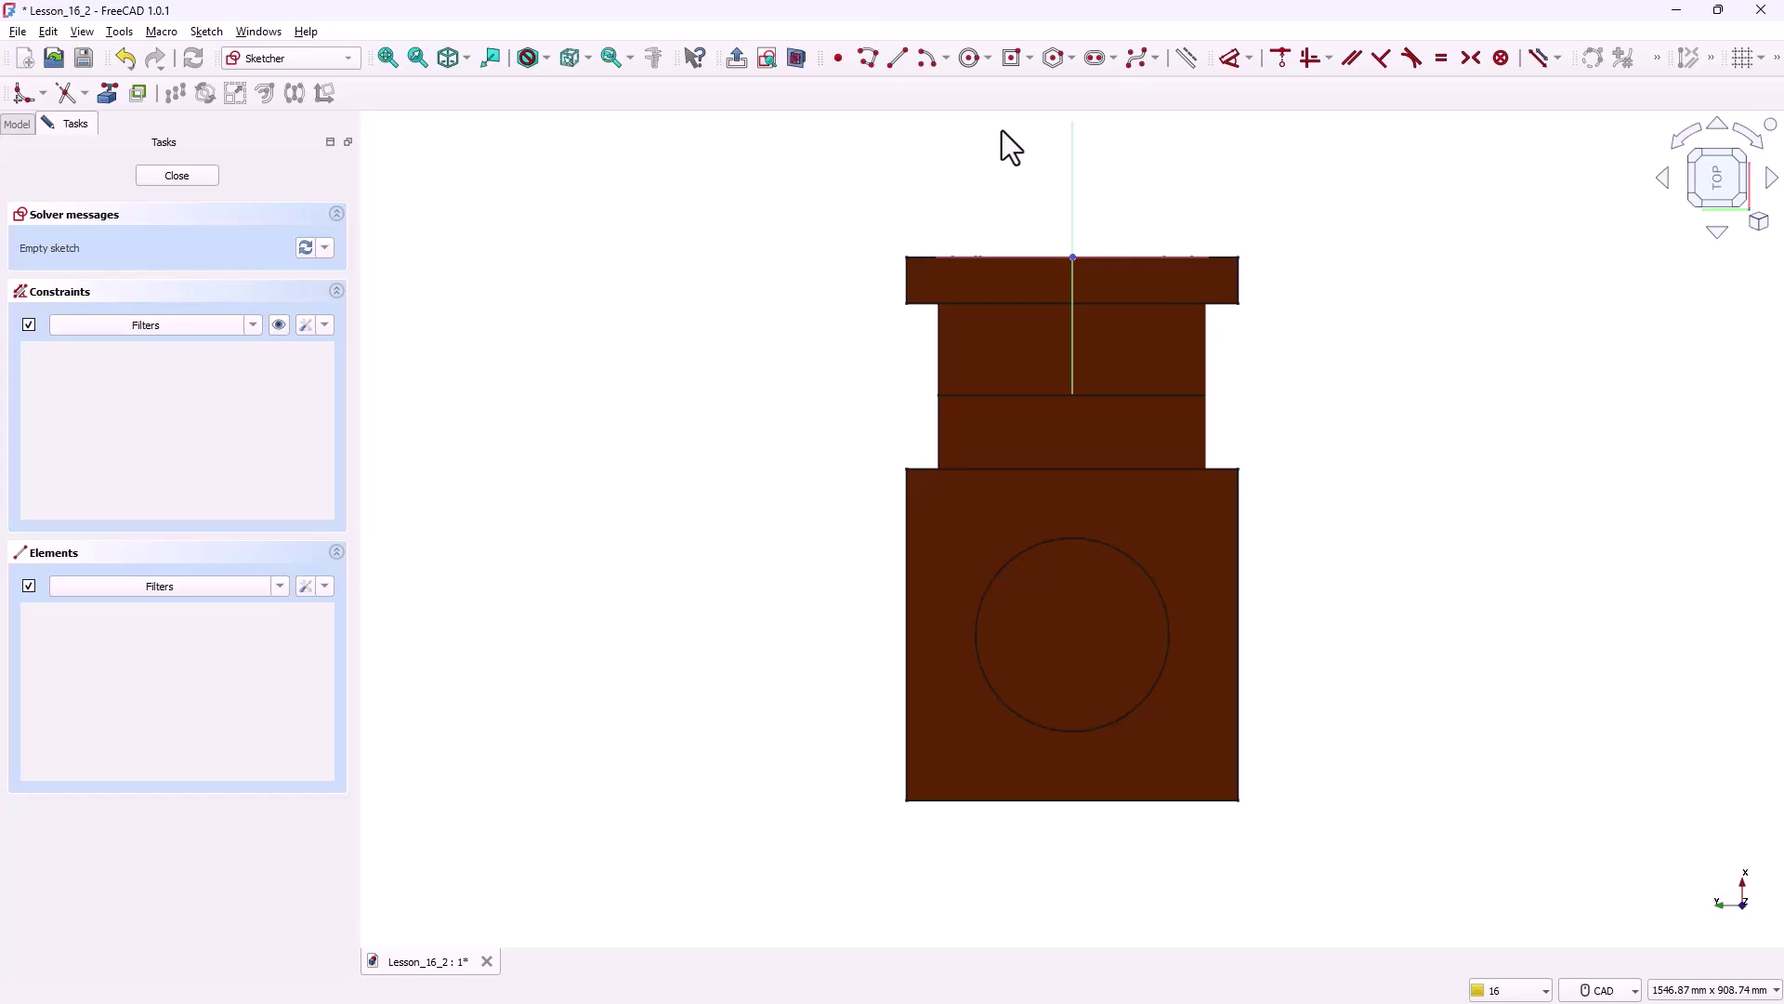
left_click(108, 93)
left_click(1043, 540)
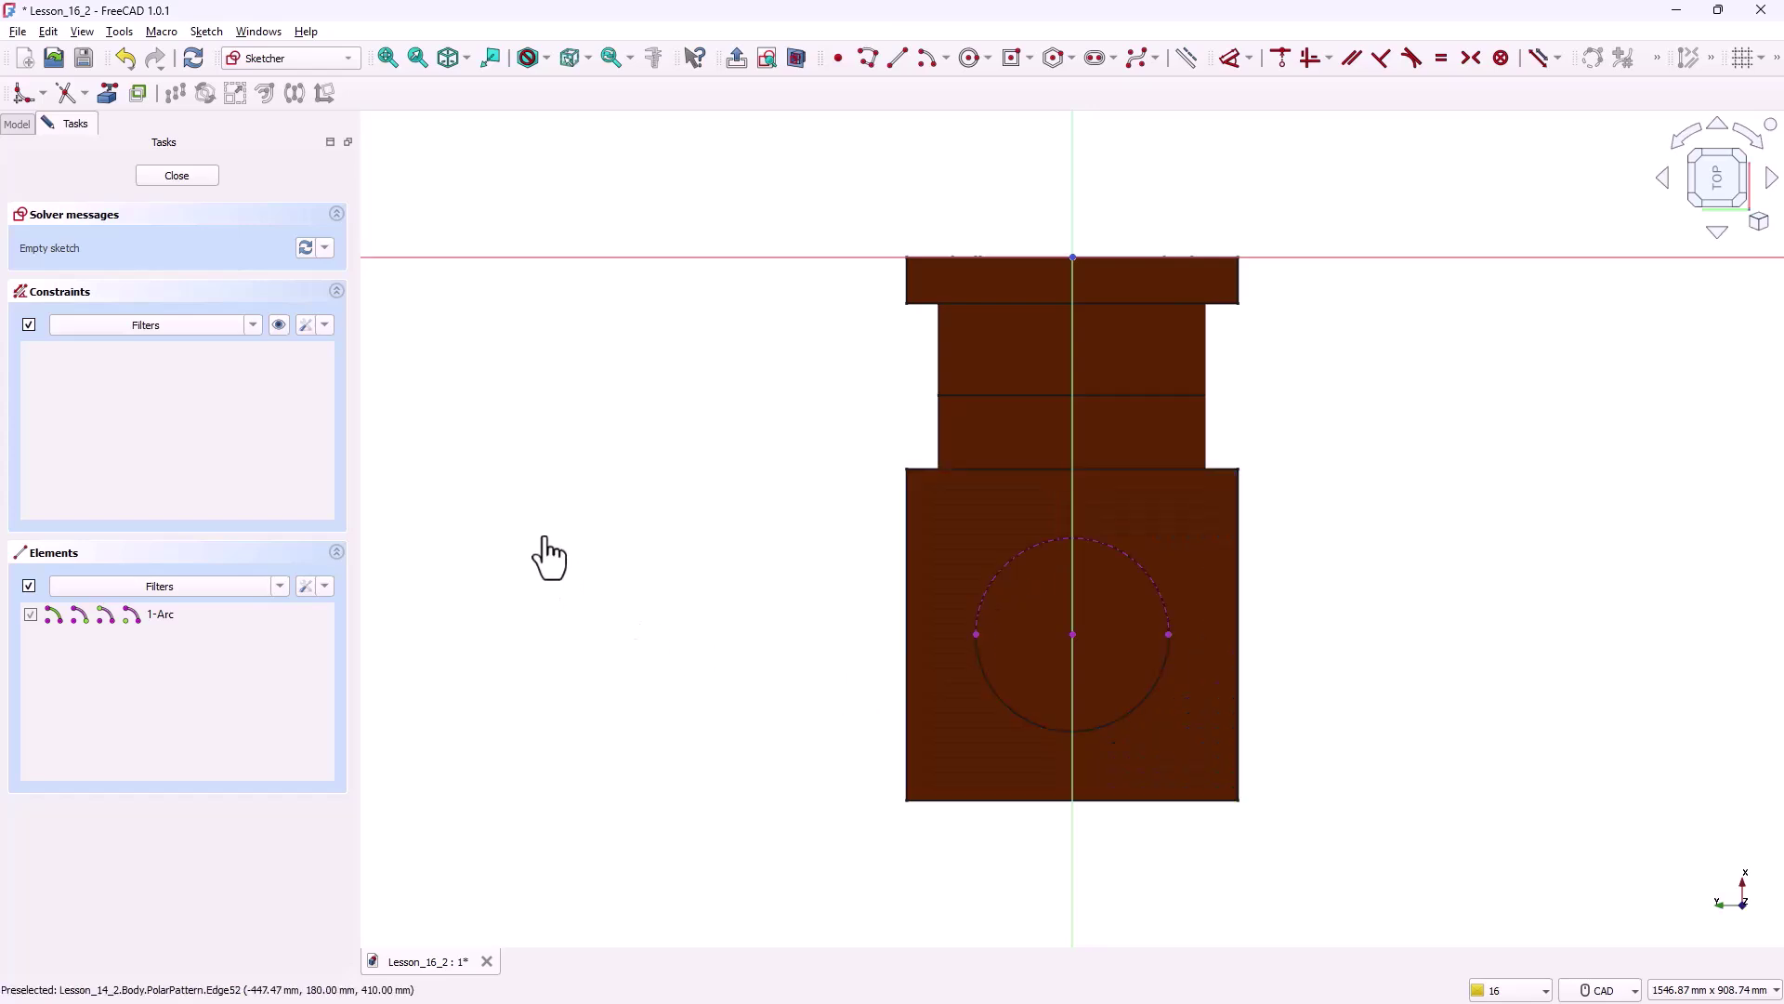
left_click(974, 57)
left_click(940, 530)
type("0.75")
key("Return")
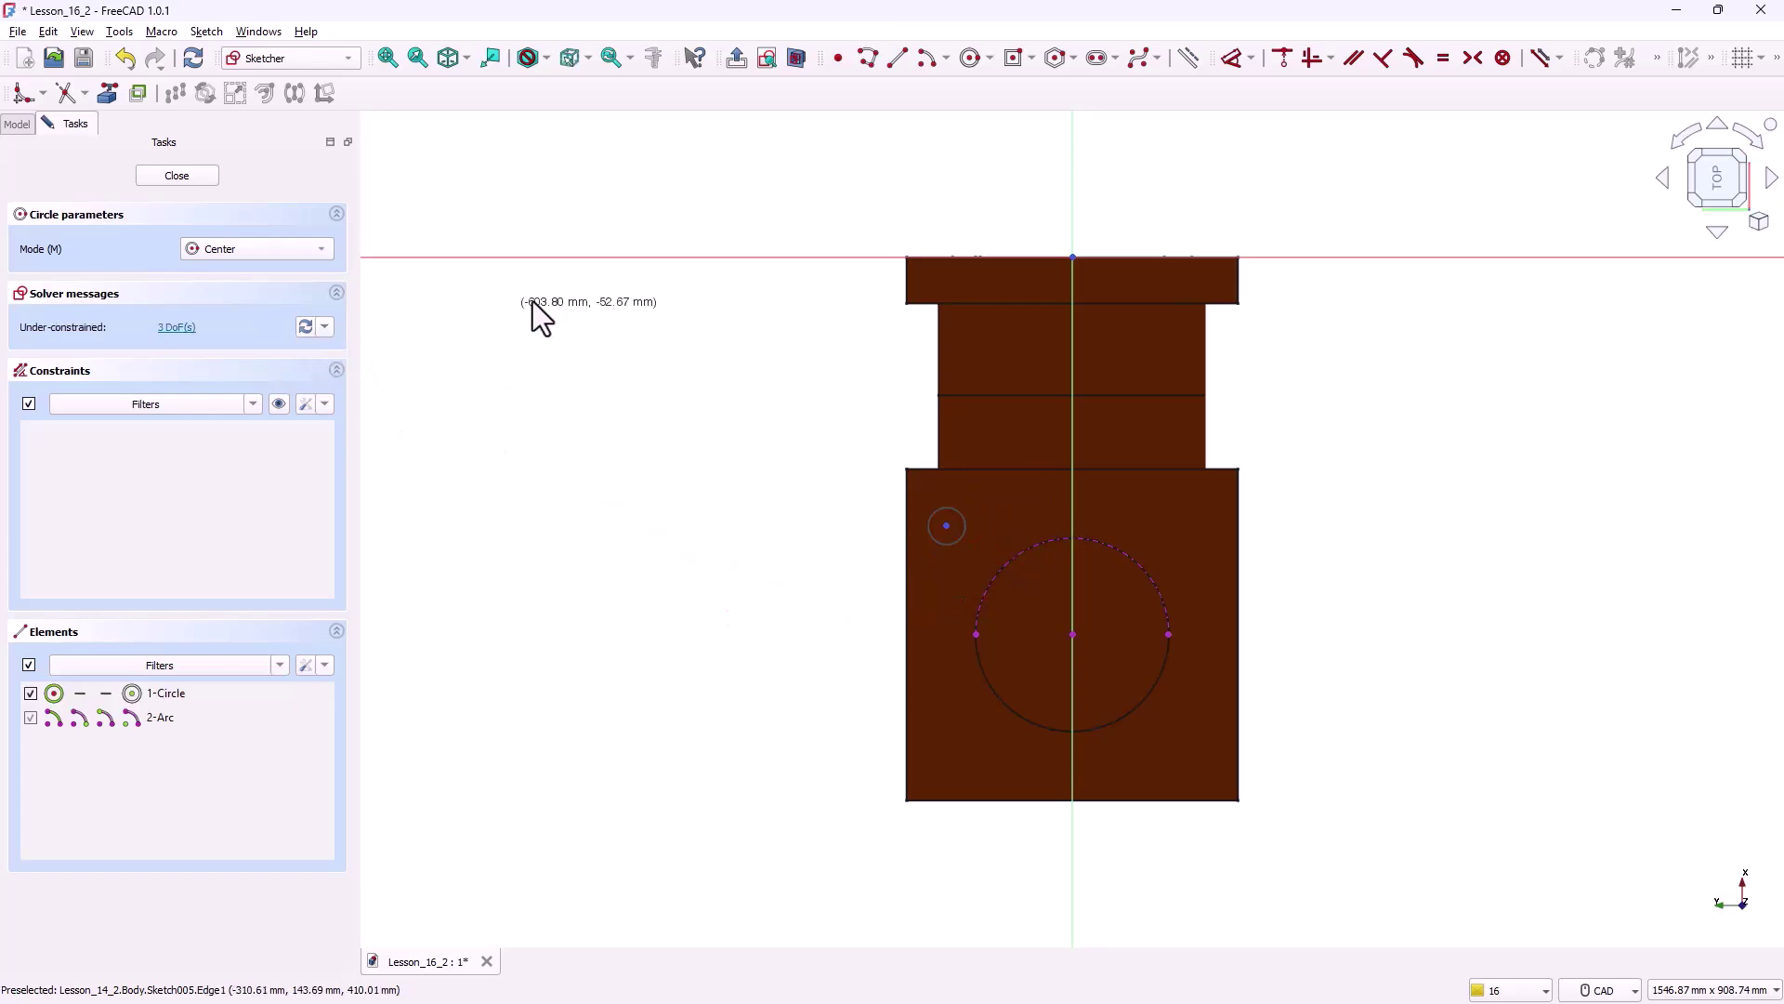
- Constrain the circle 130 mm horizontally and 130 mm vertically from the bore centre, then close the sketch
left_click(1233, 60)
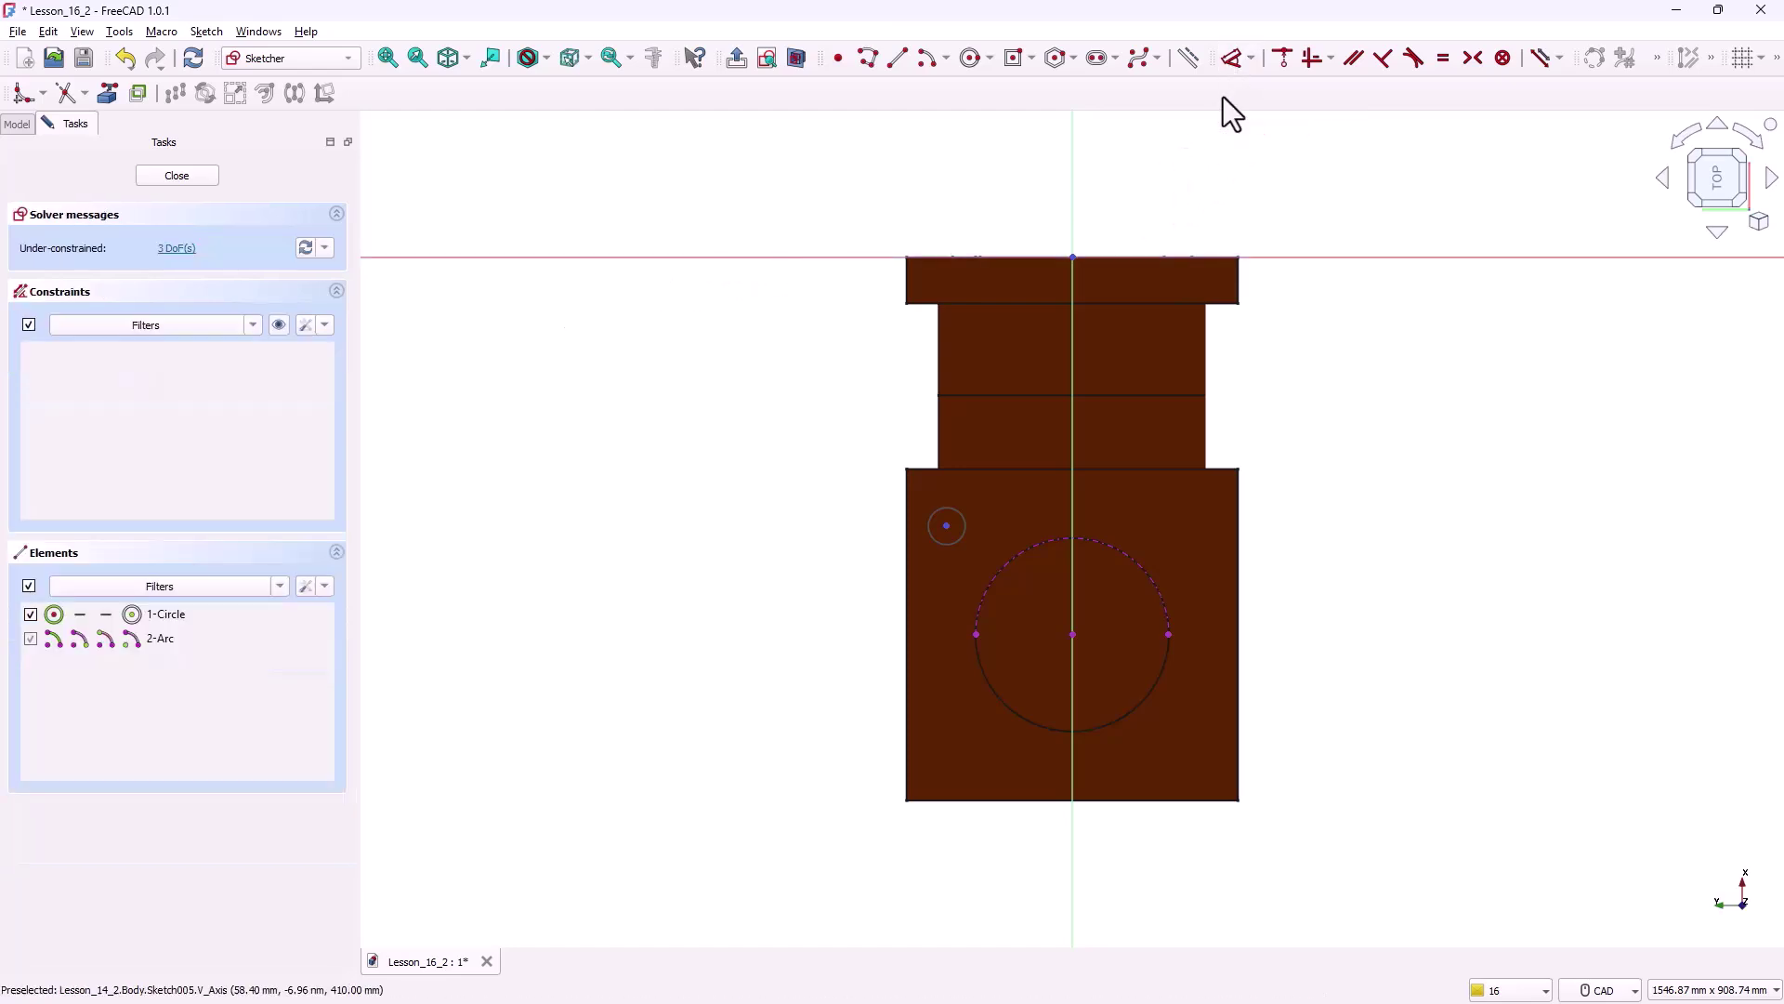
left_click(946, 526)
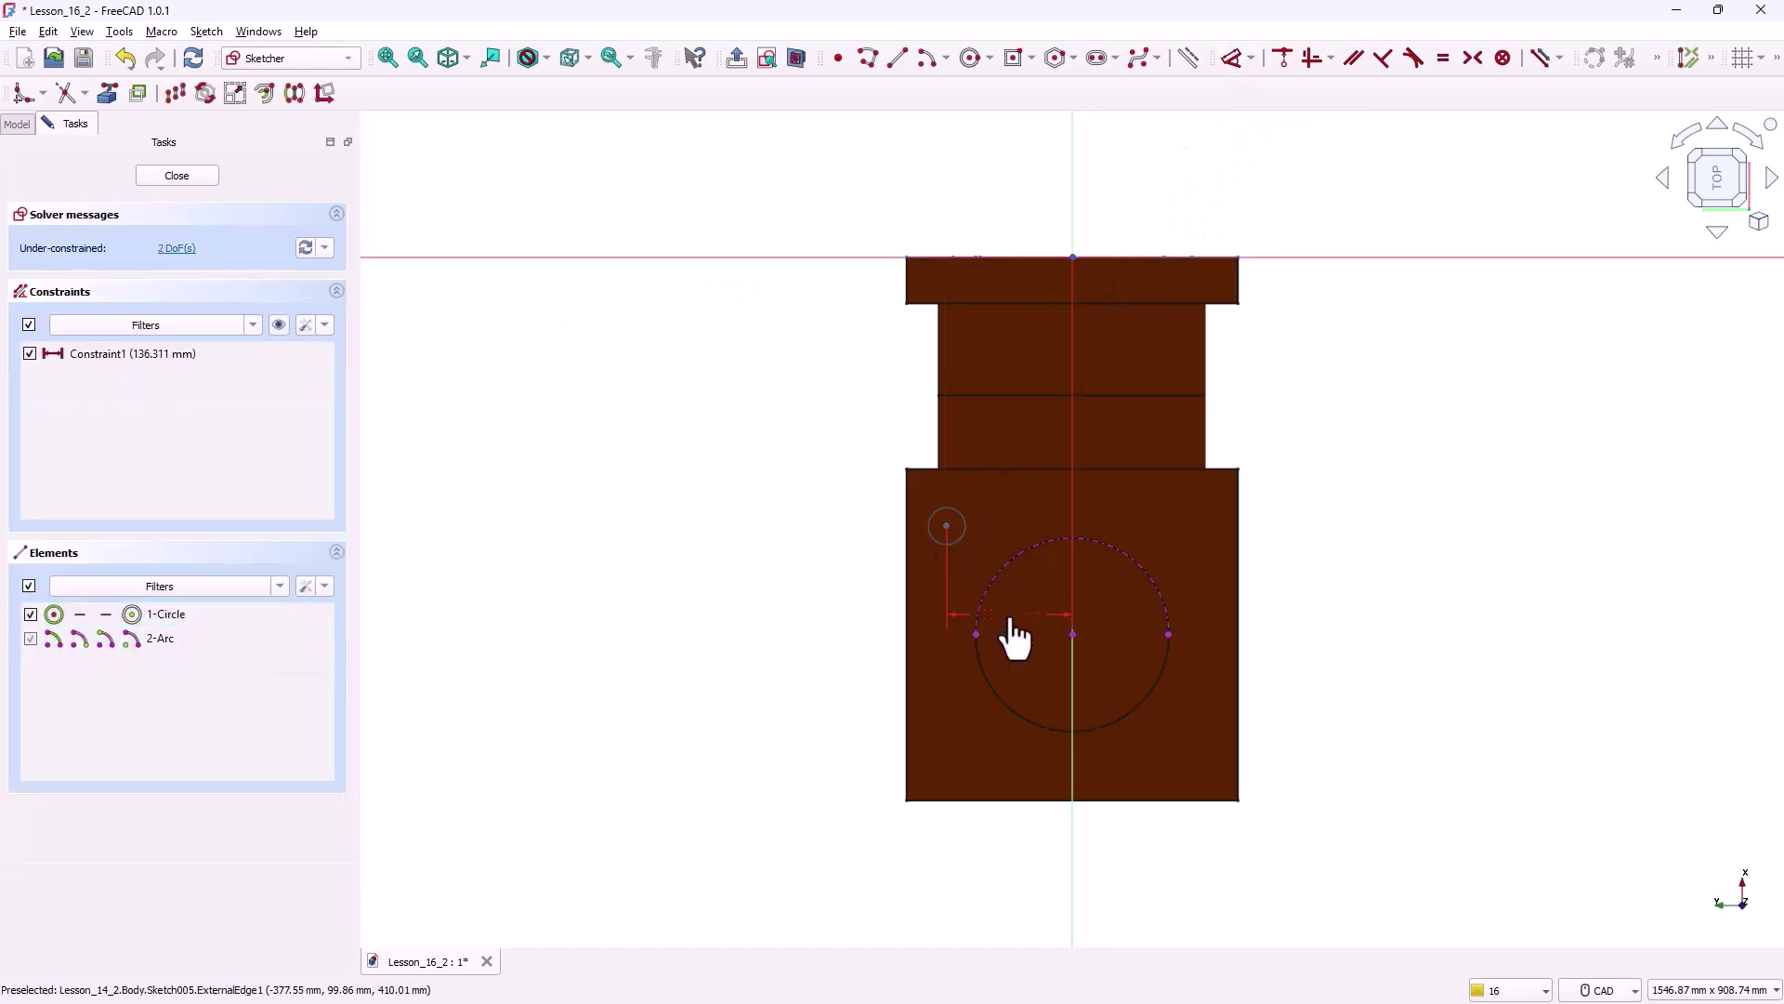
left_click(1000, 837)
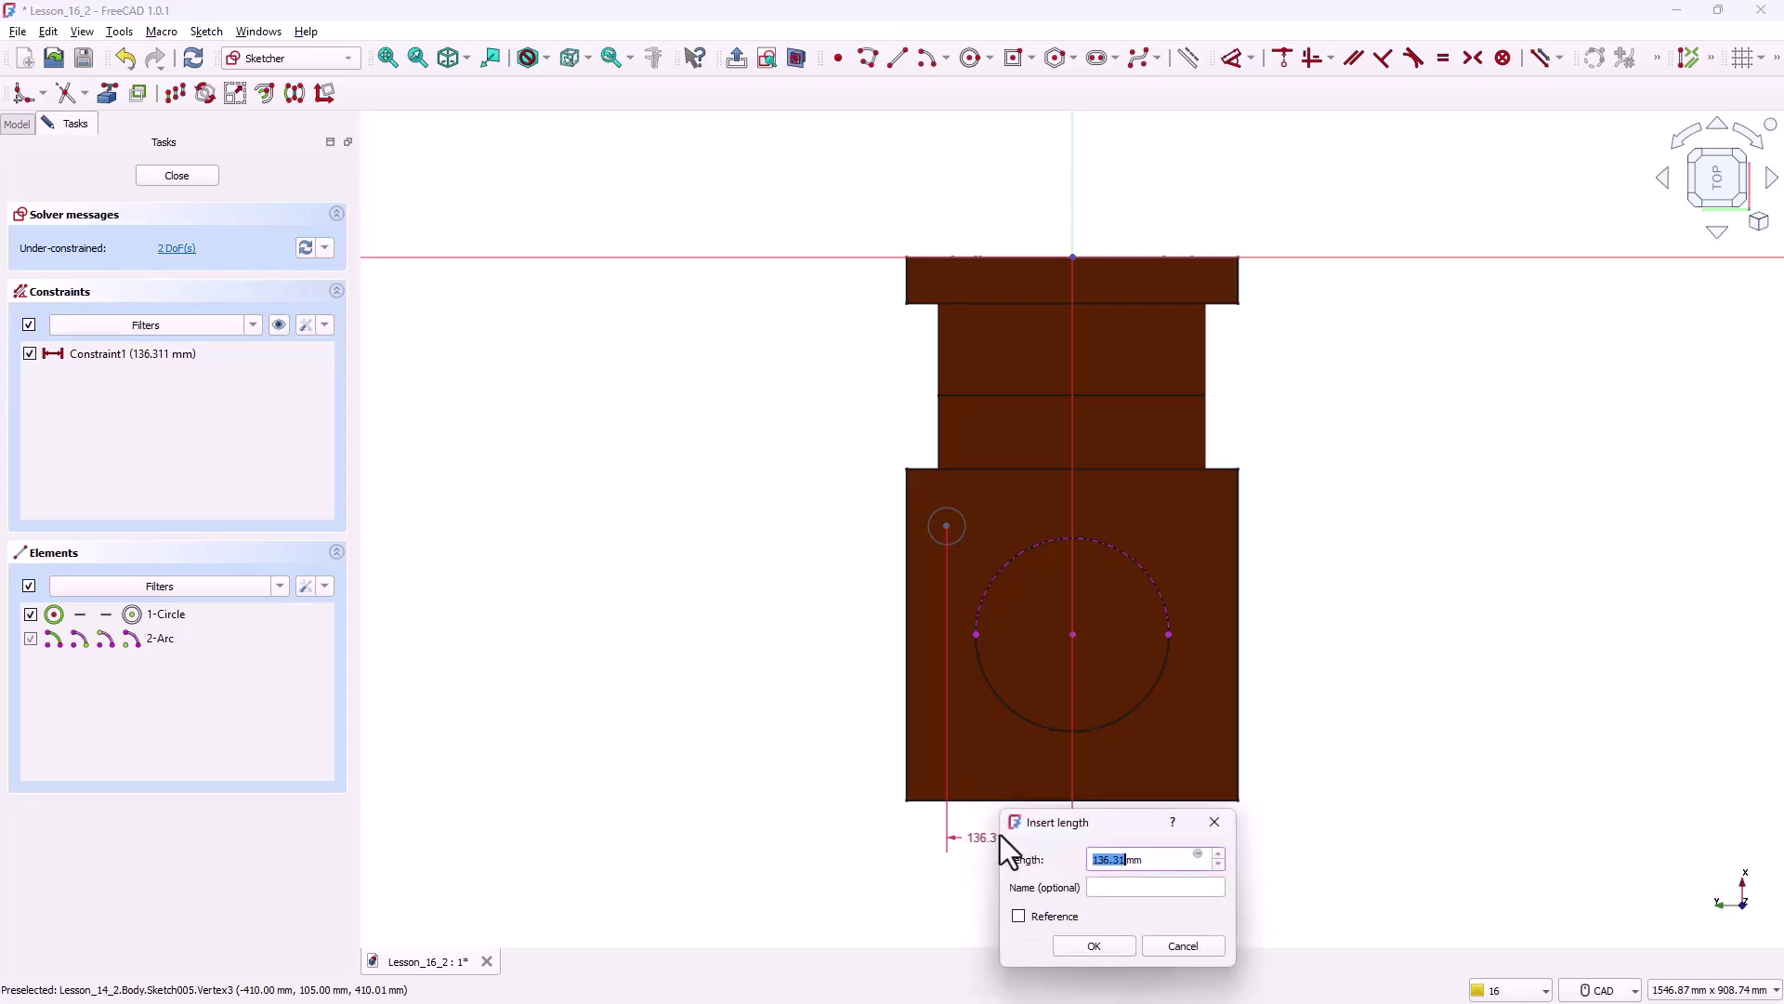
type("130")
key("Return")
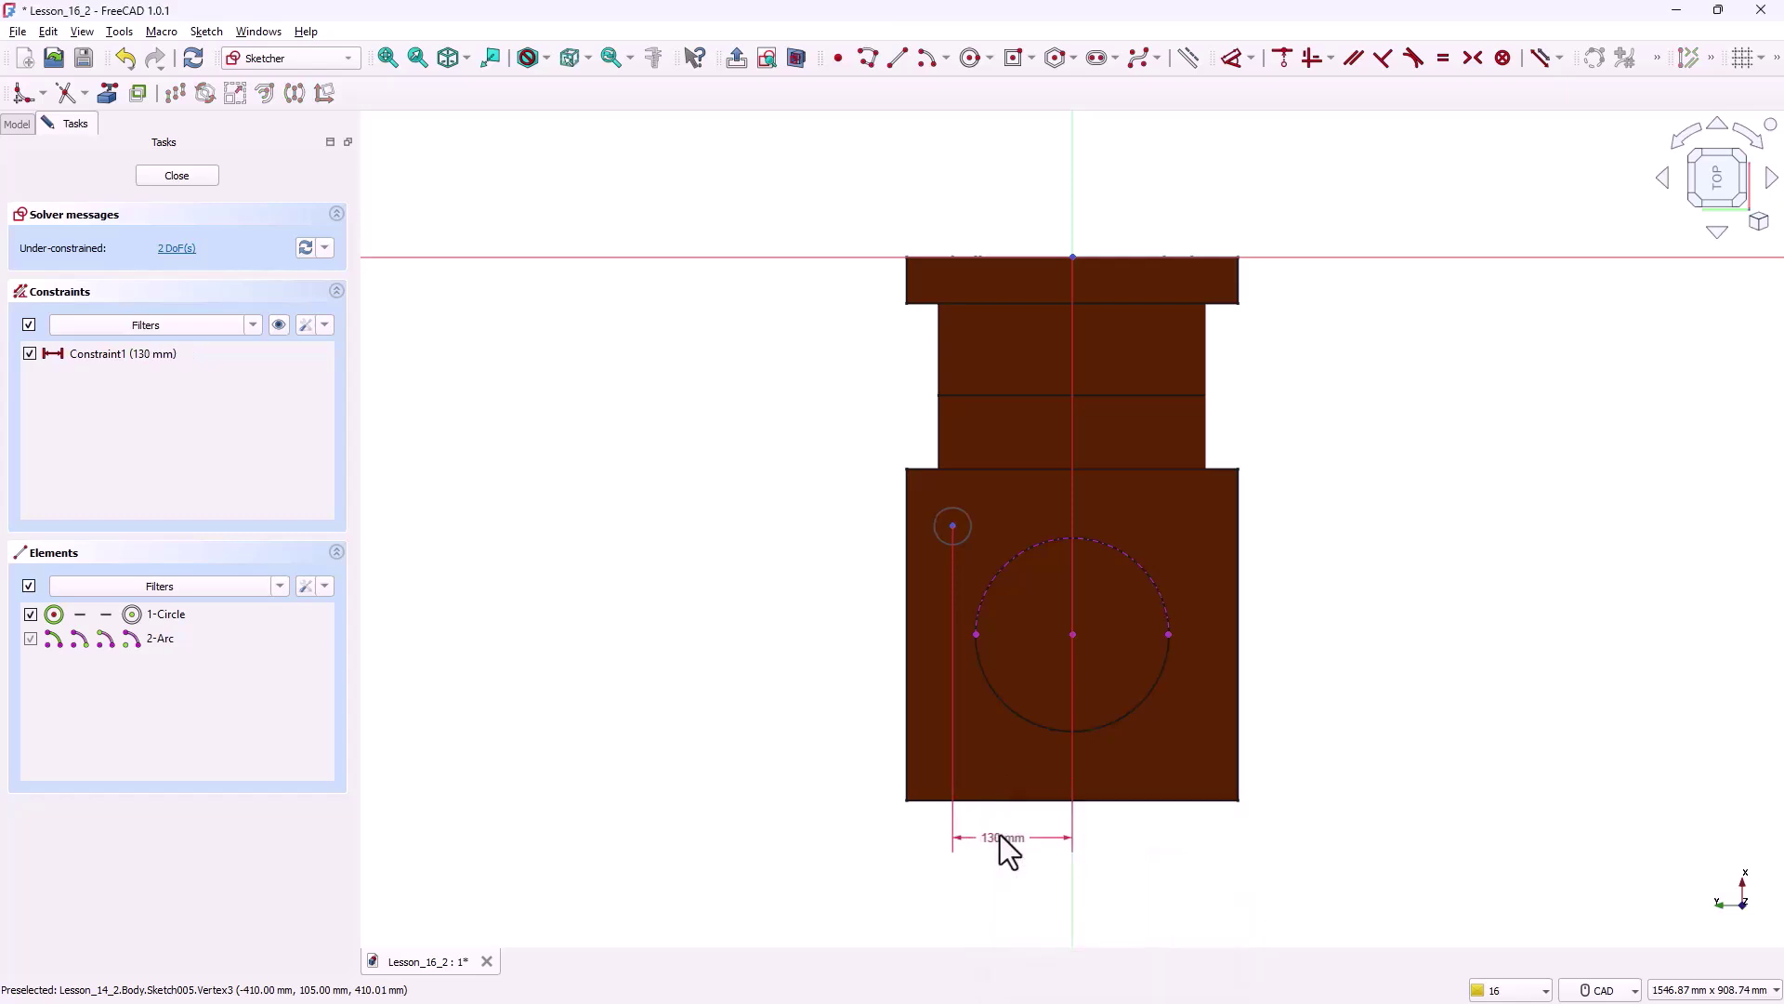
left_click(1071, 635)
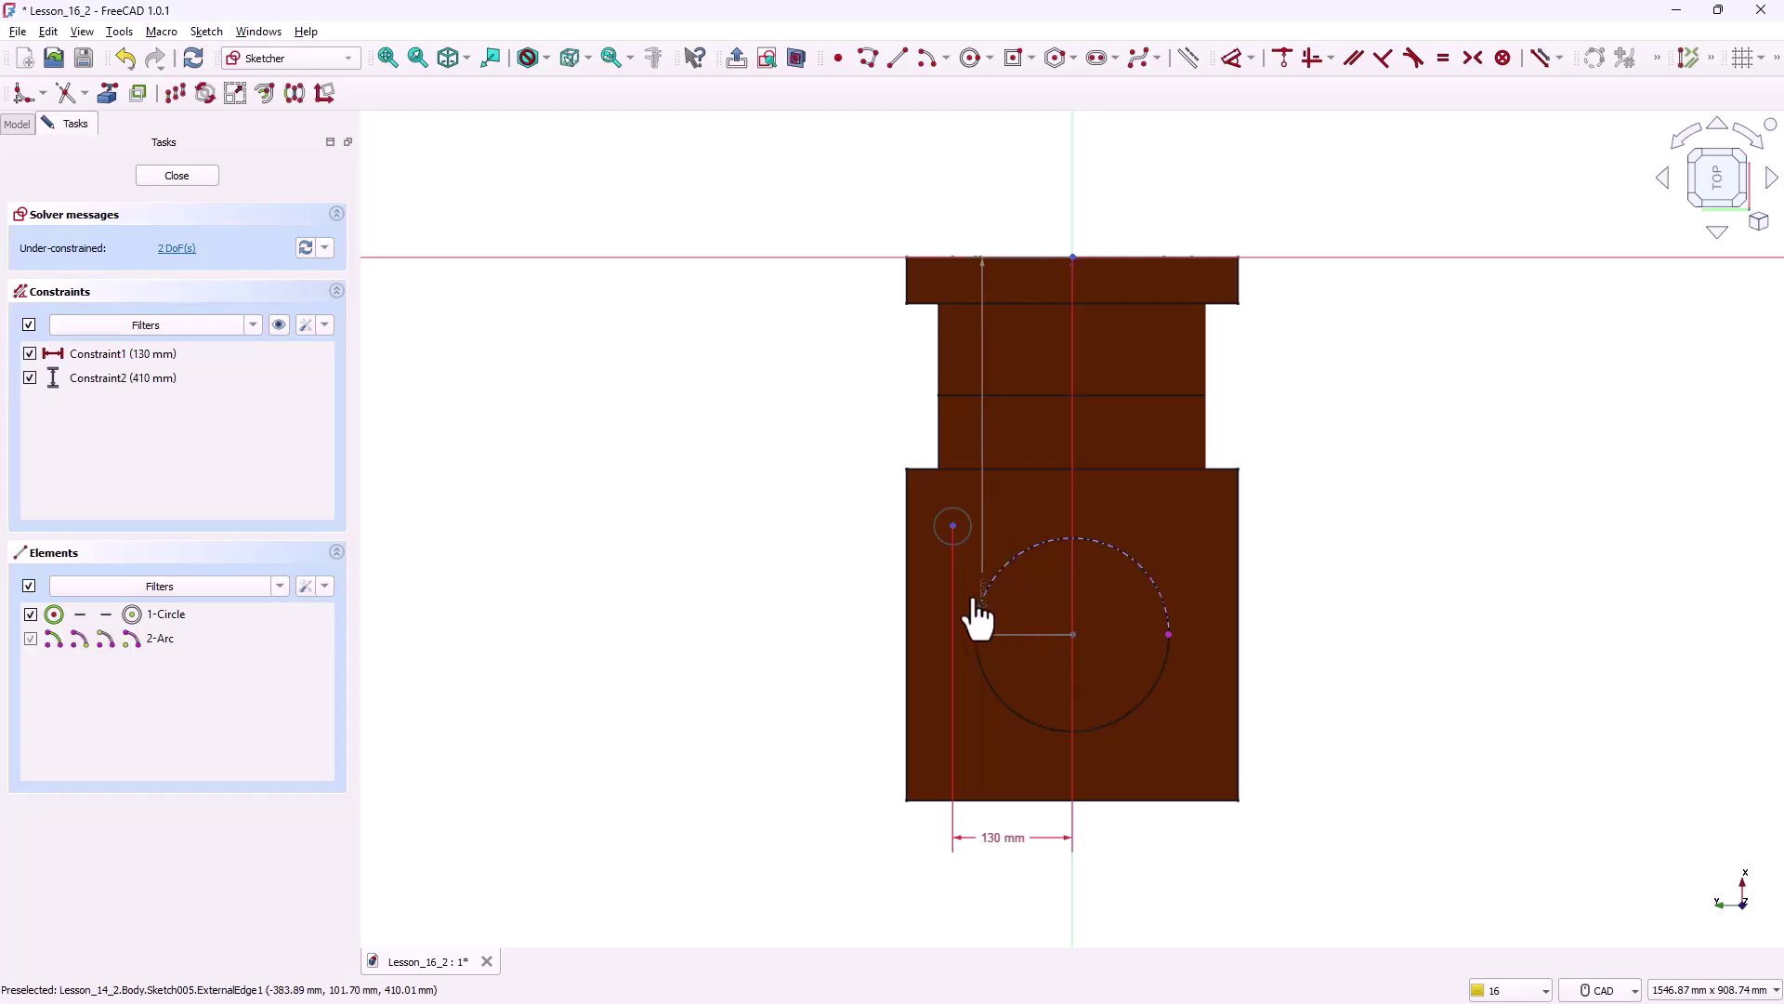
left_click(953, 527)
left_click(816, 604)
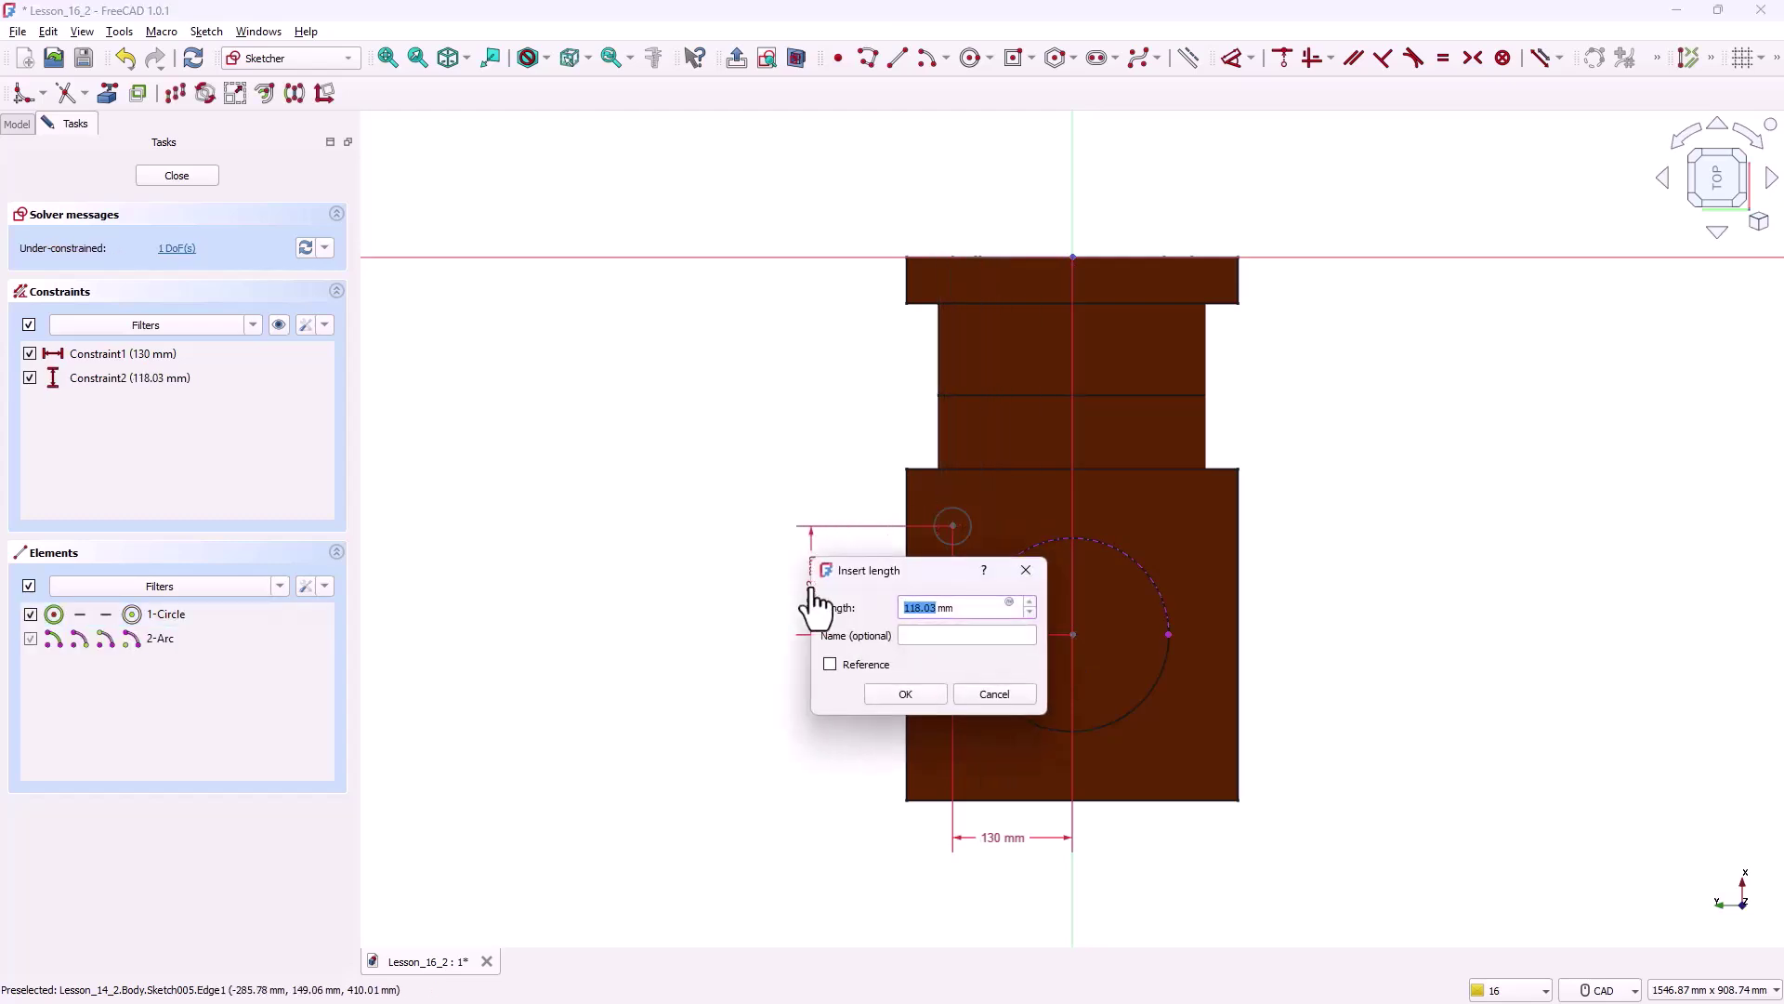
type("130")
key("Return")
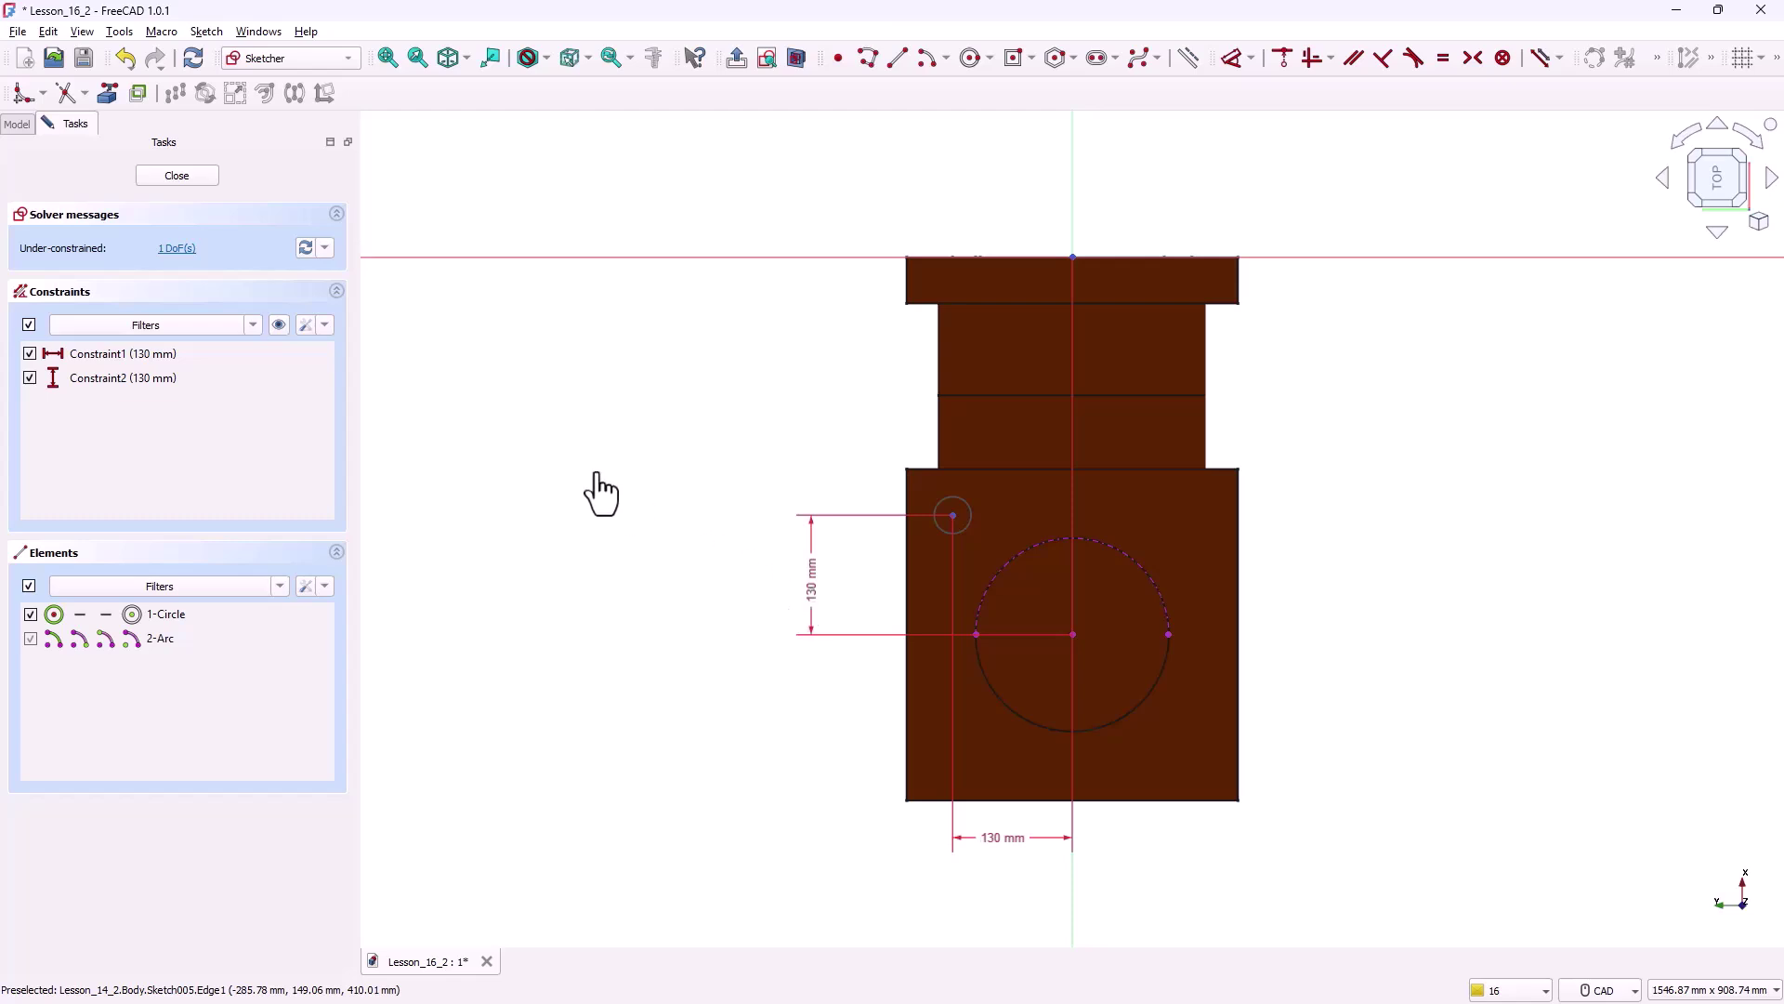
left_click(176, 175)
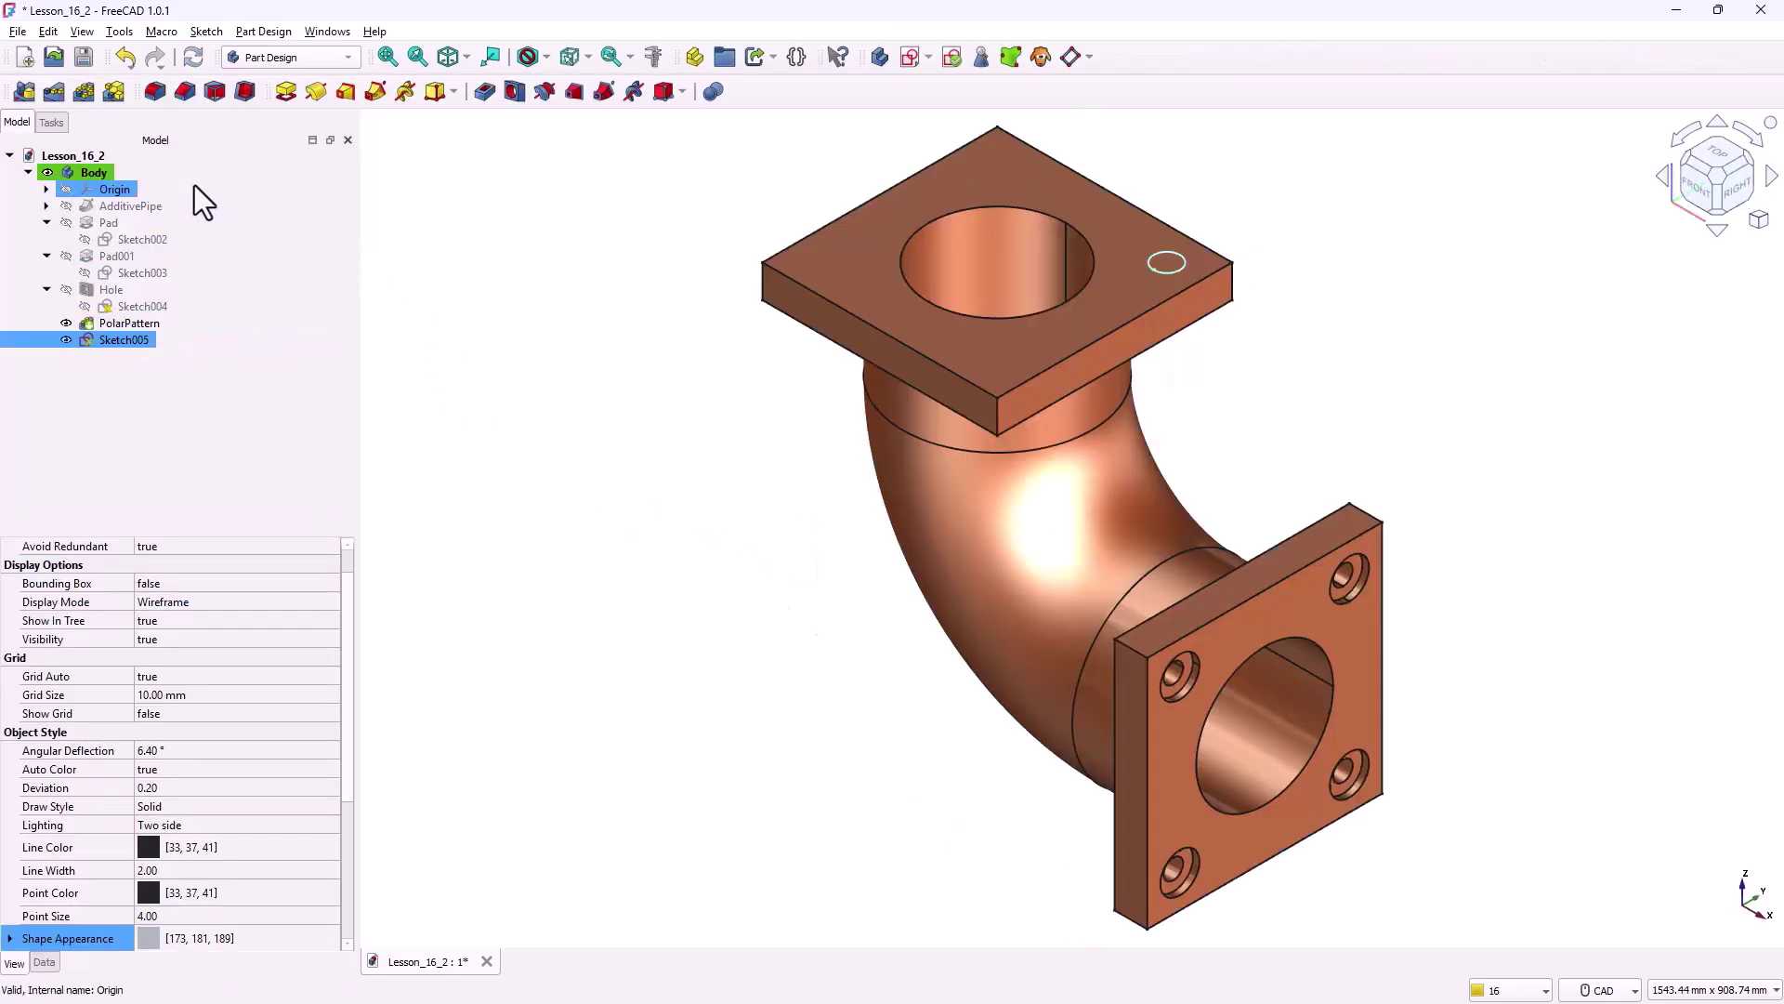
- Create Hole001 from Sketch005: 30 mm diameter, 50 mm deep, flat bottom, 60 × 10 mm counterbore
left_click(516, 91)
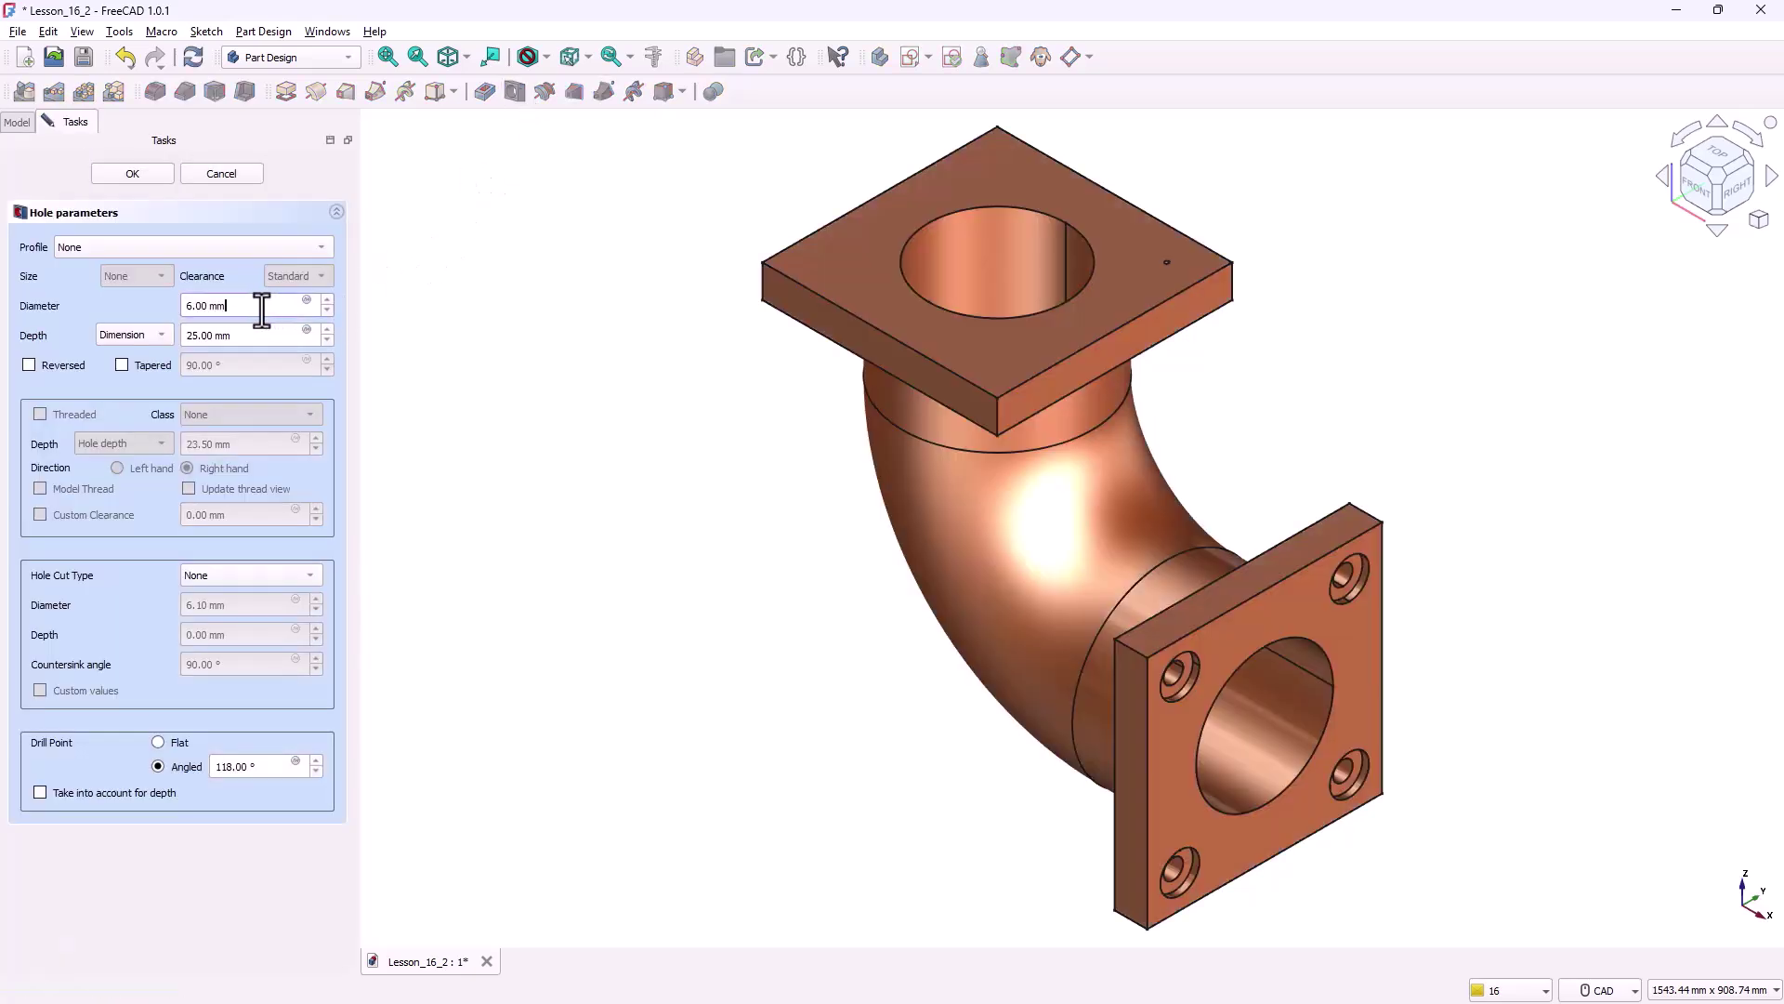
left_click_drag(249, 306, 185, 305)
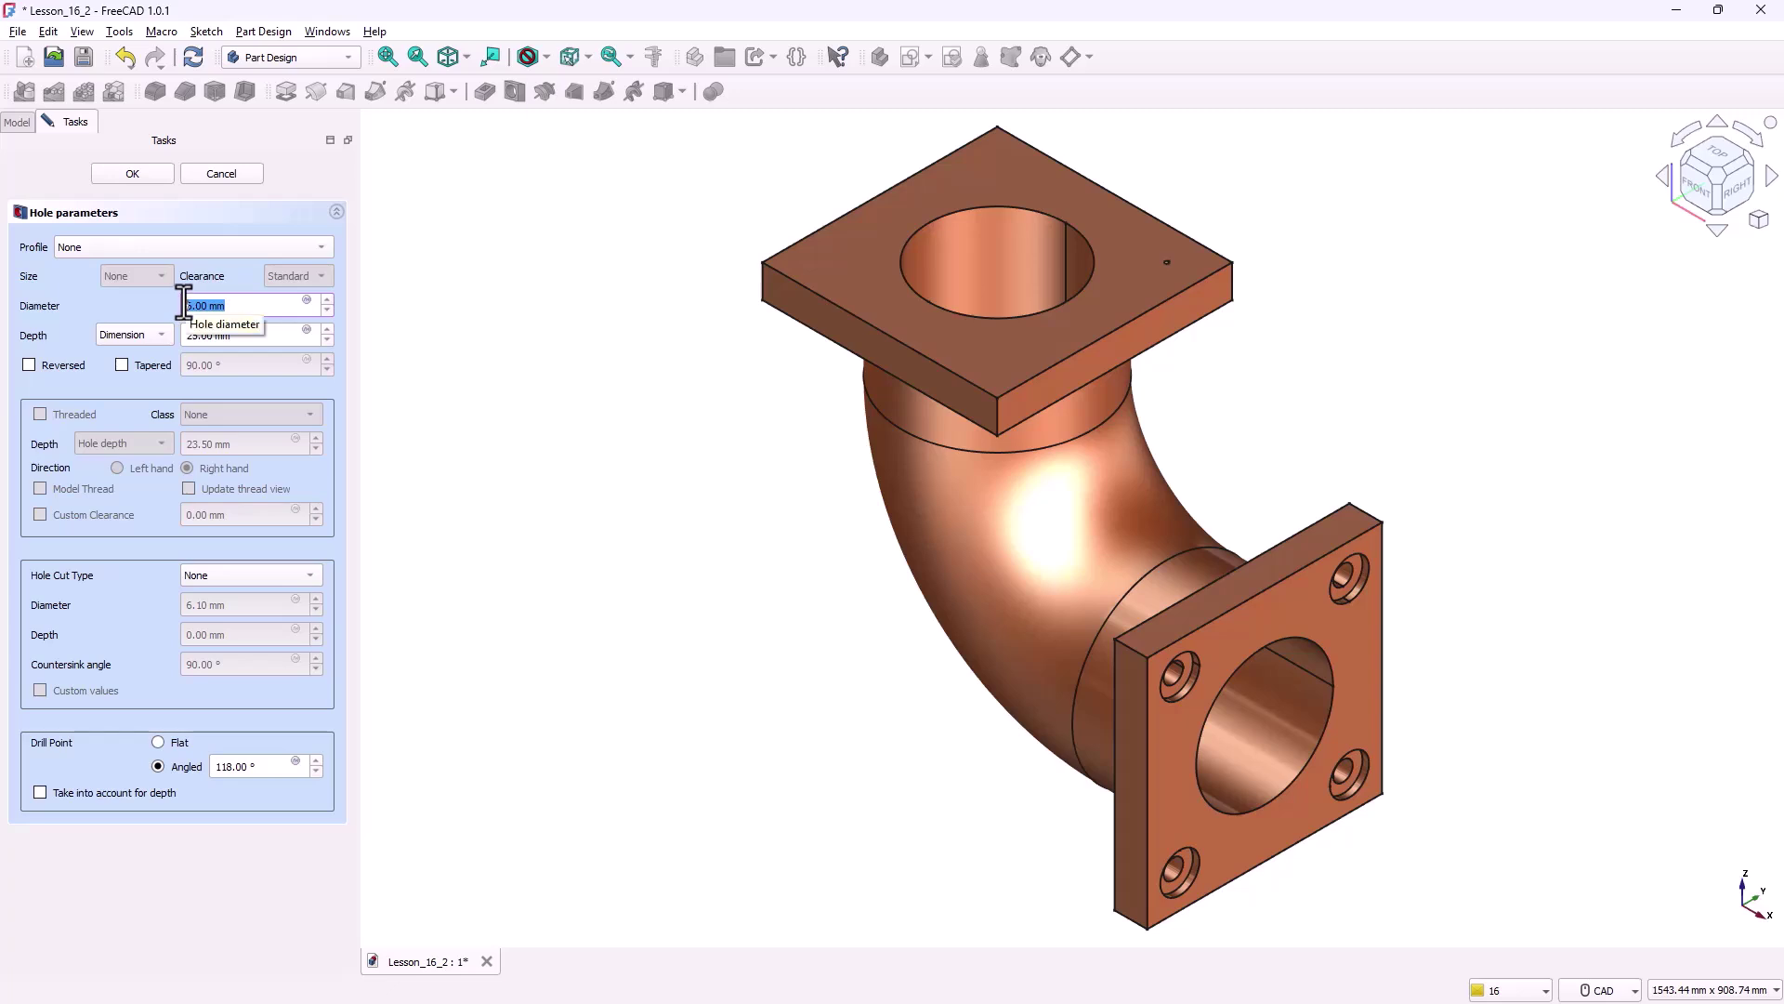
type("30")
left_click_drag(239, 336, 181, 336)
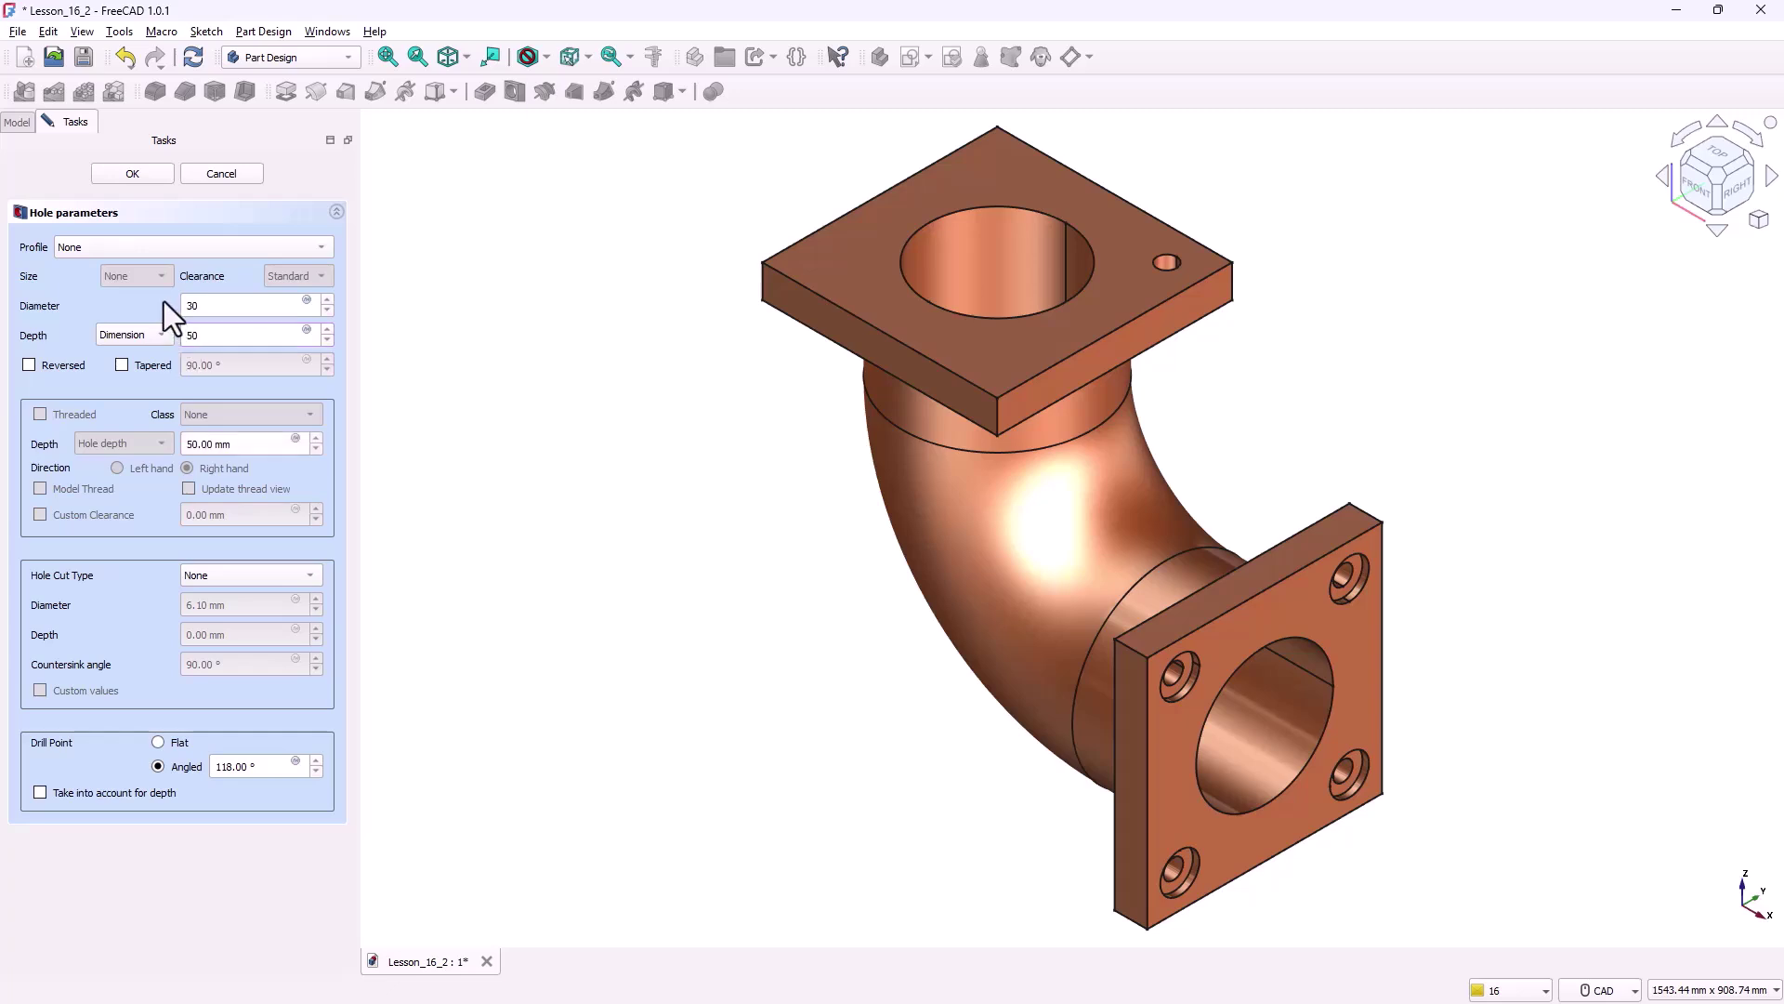
left_click(283, 576)
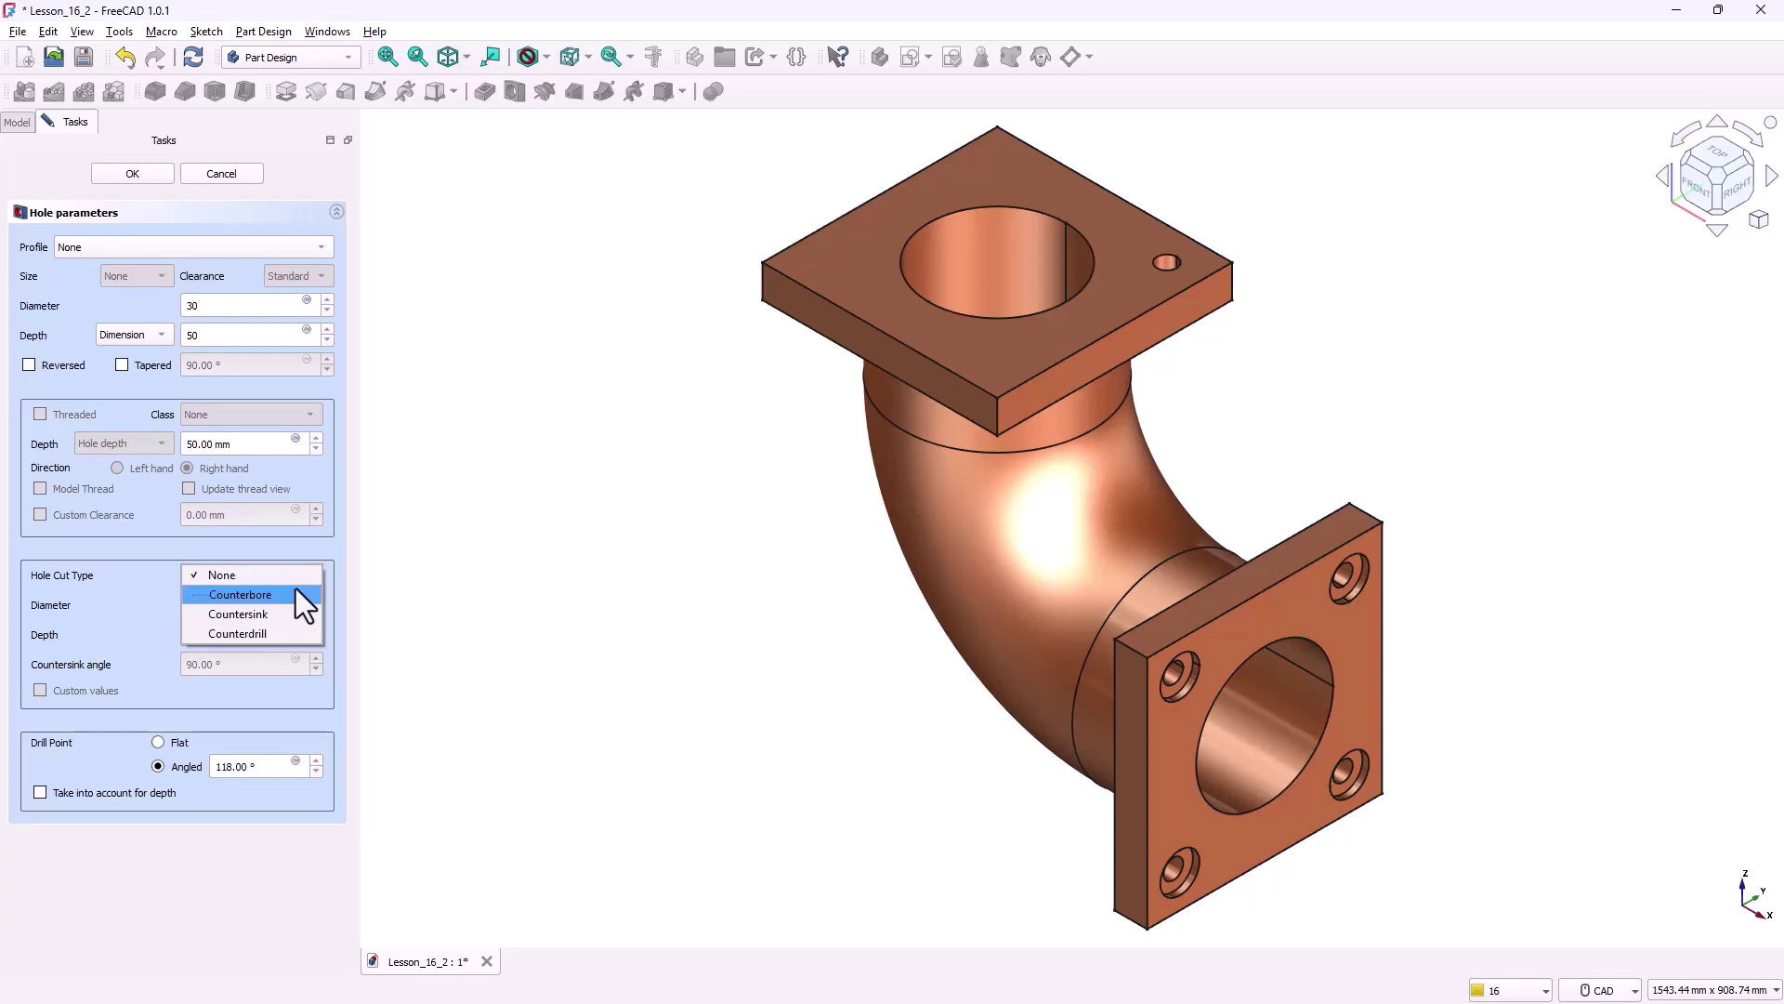
left_click(296, 589)
left_click_drag(294, 605, 163, 611)
type("60")
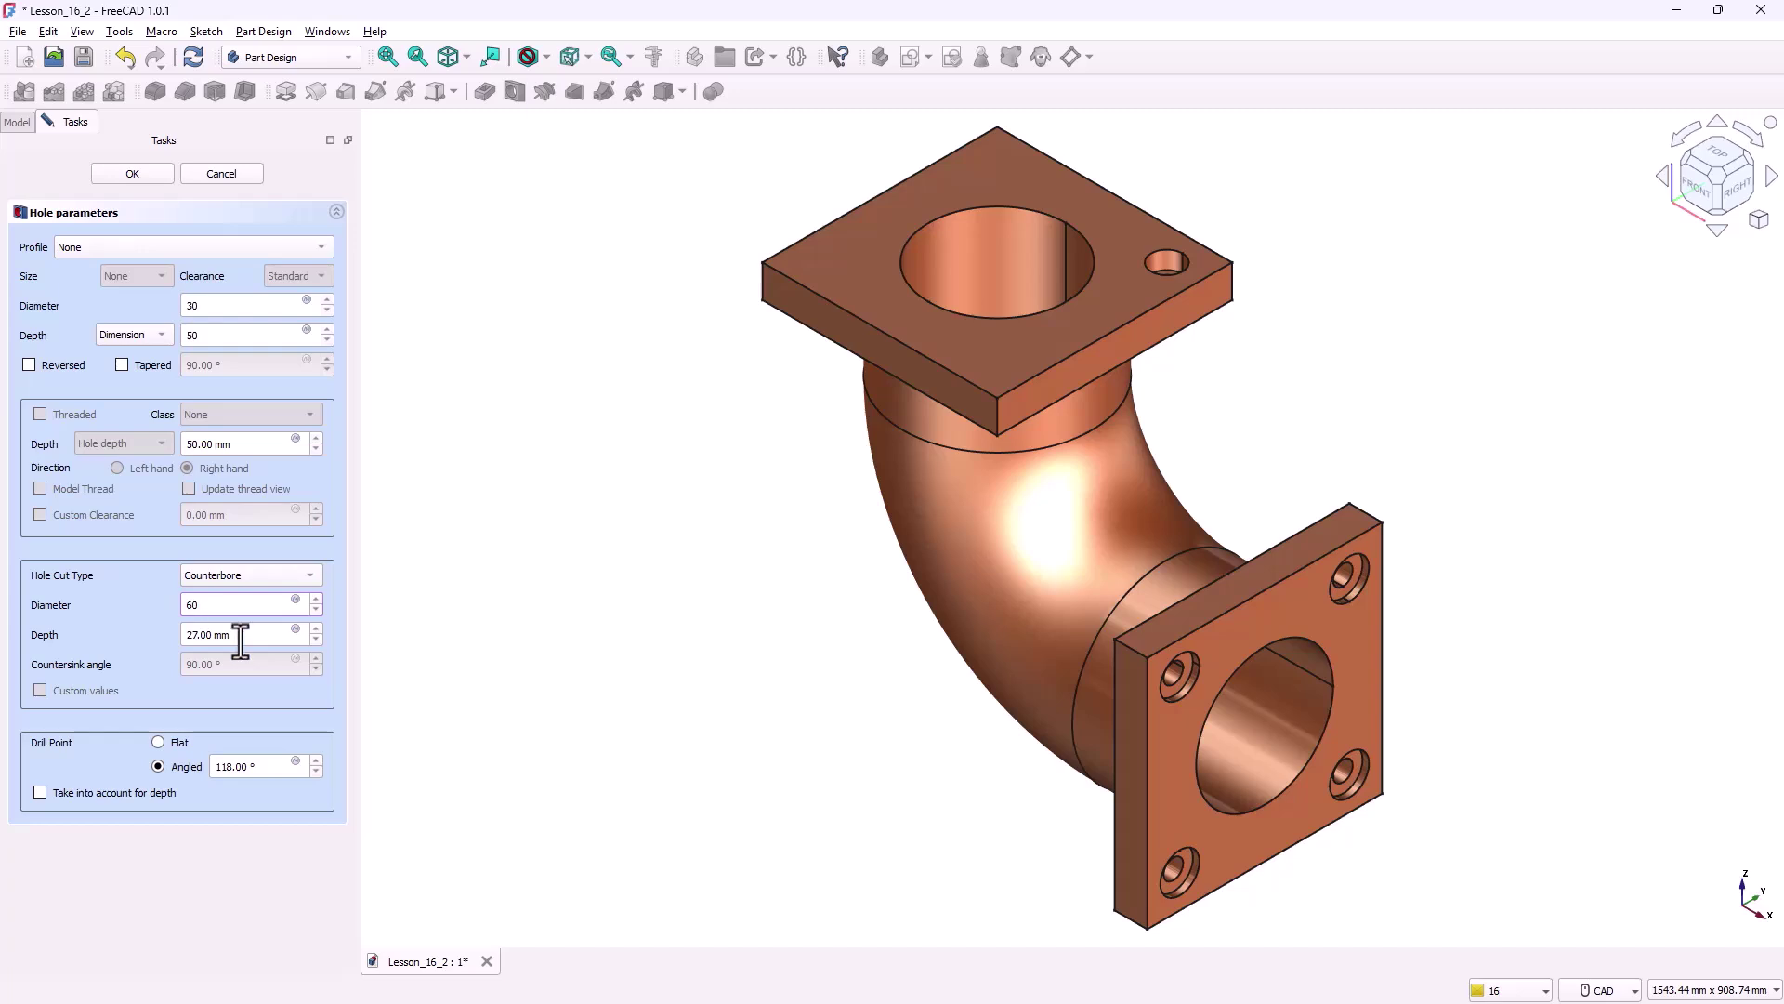
left_click_drag(240, 639, 168, 632)
type("10")
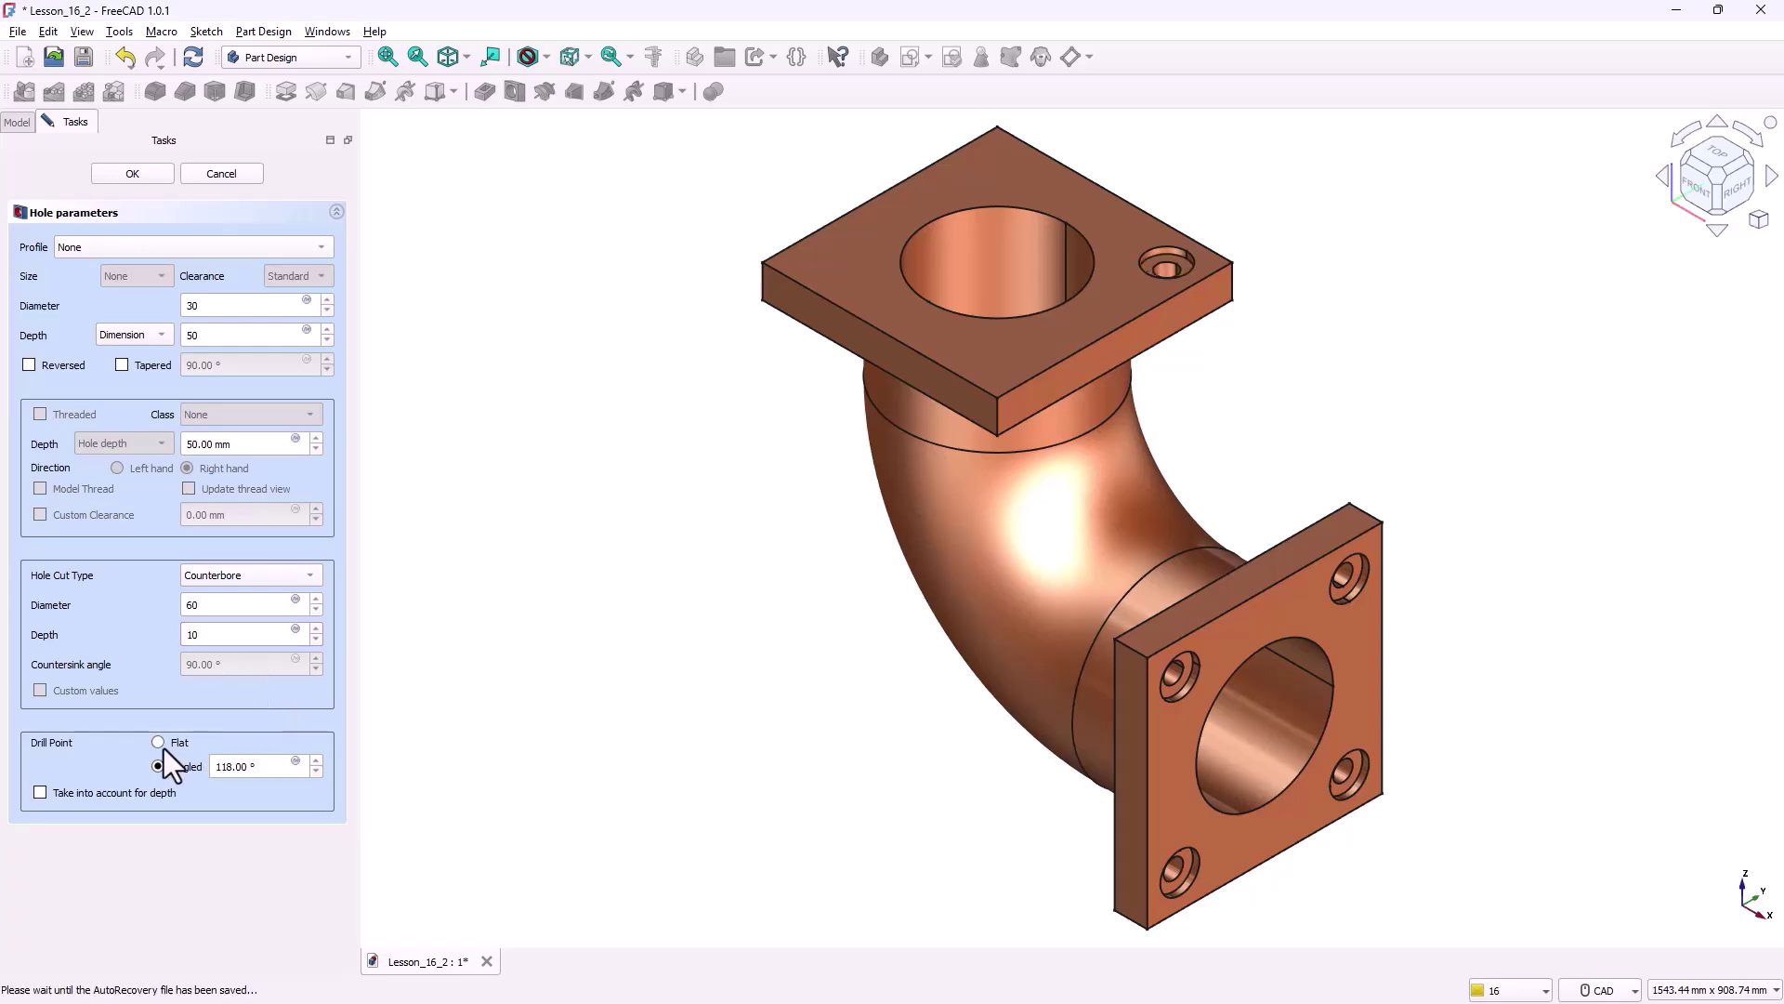
left_click(163, 747)
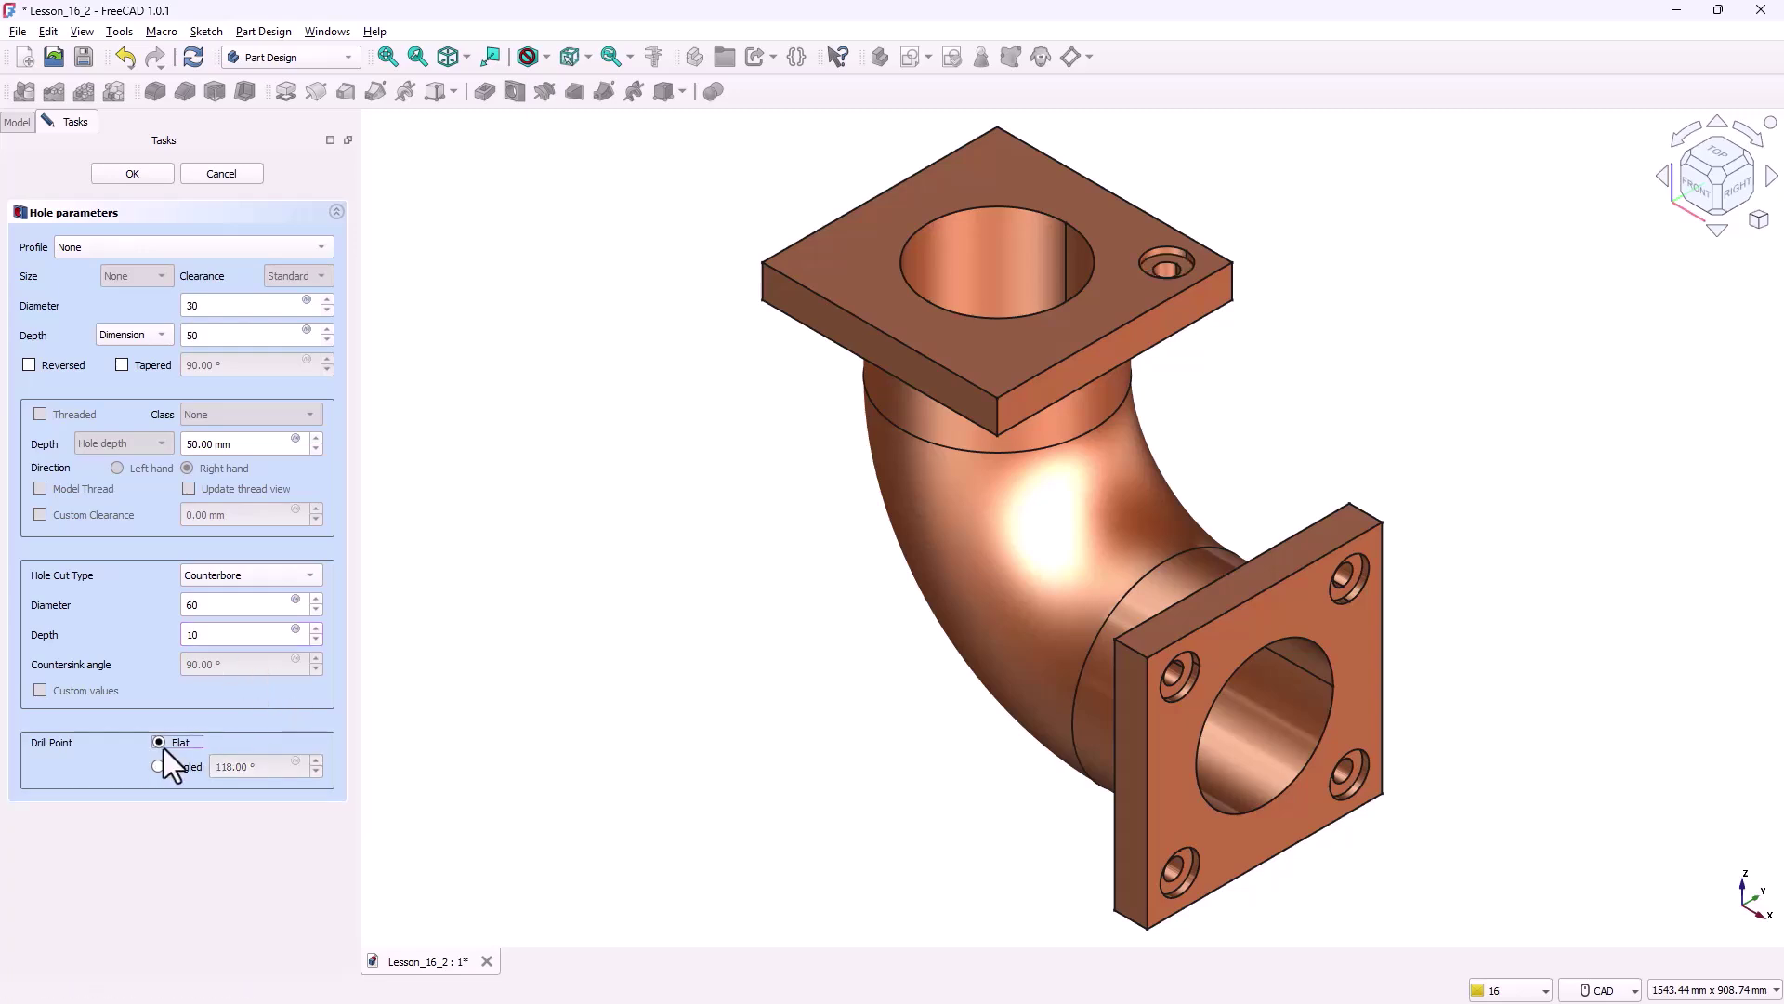
left_click(131, 175)
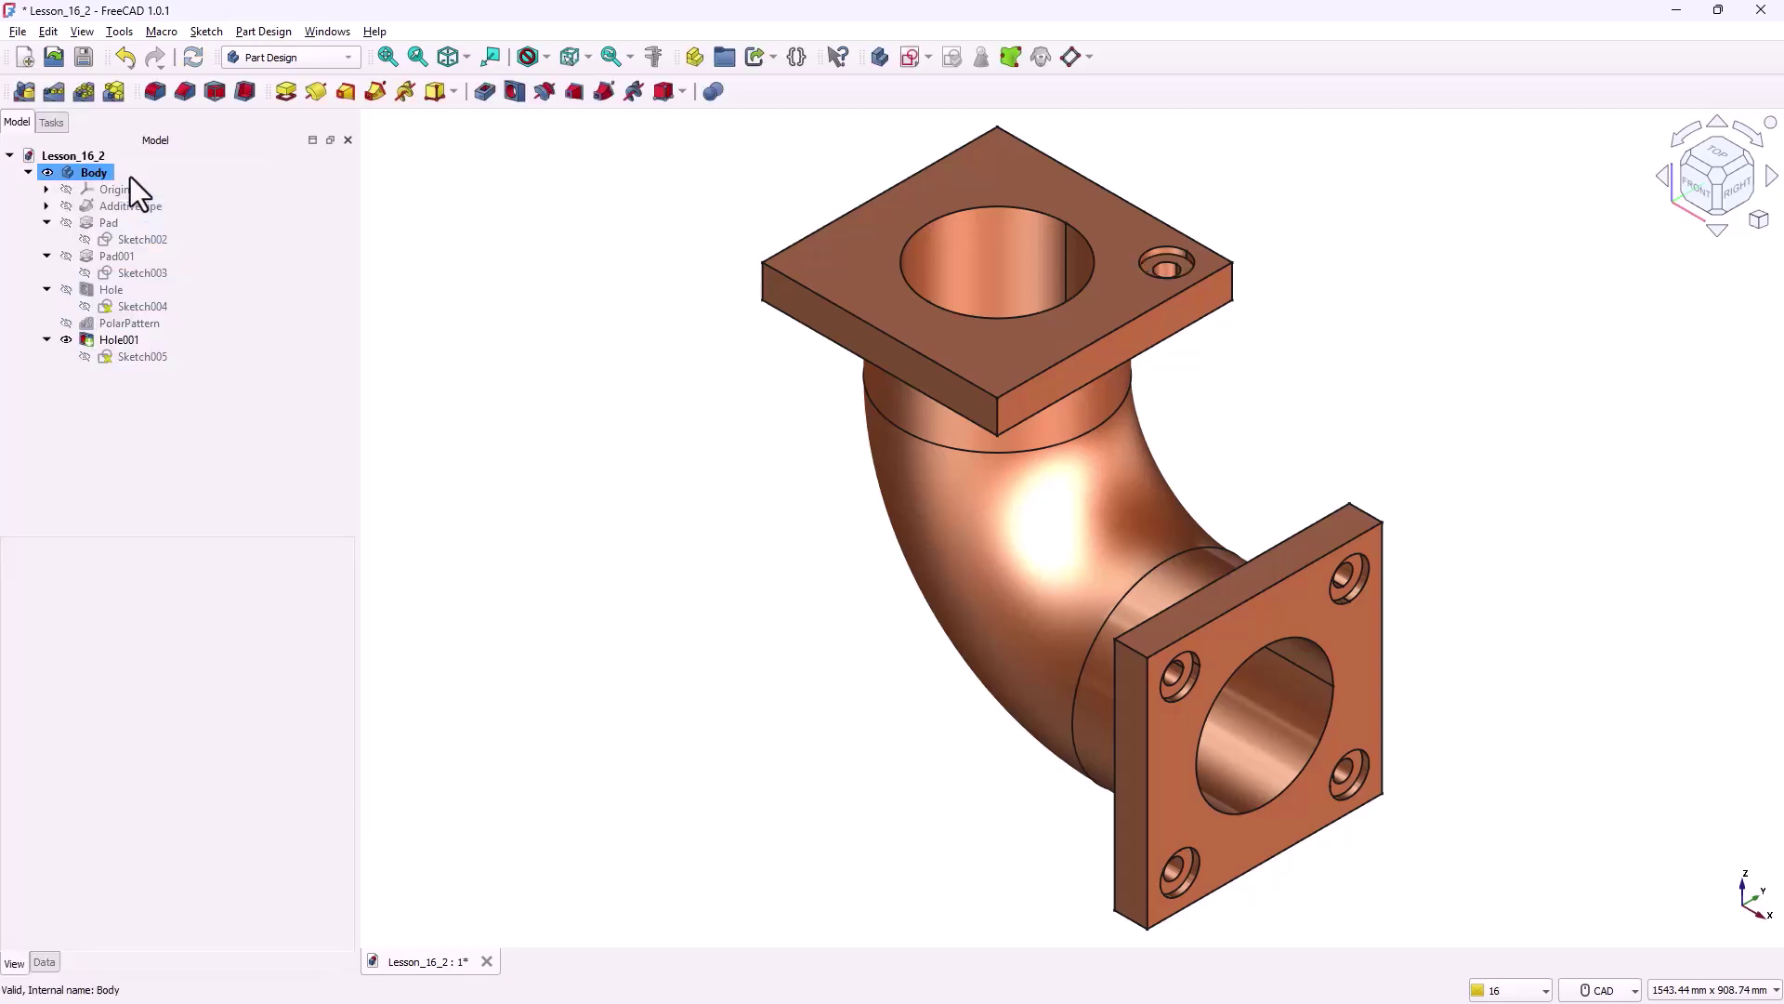
- Polar-pattern Hole001 around the bore's circular edge as axis with 4 occurrences
left_click(375, 708)
left_click(123, 340)
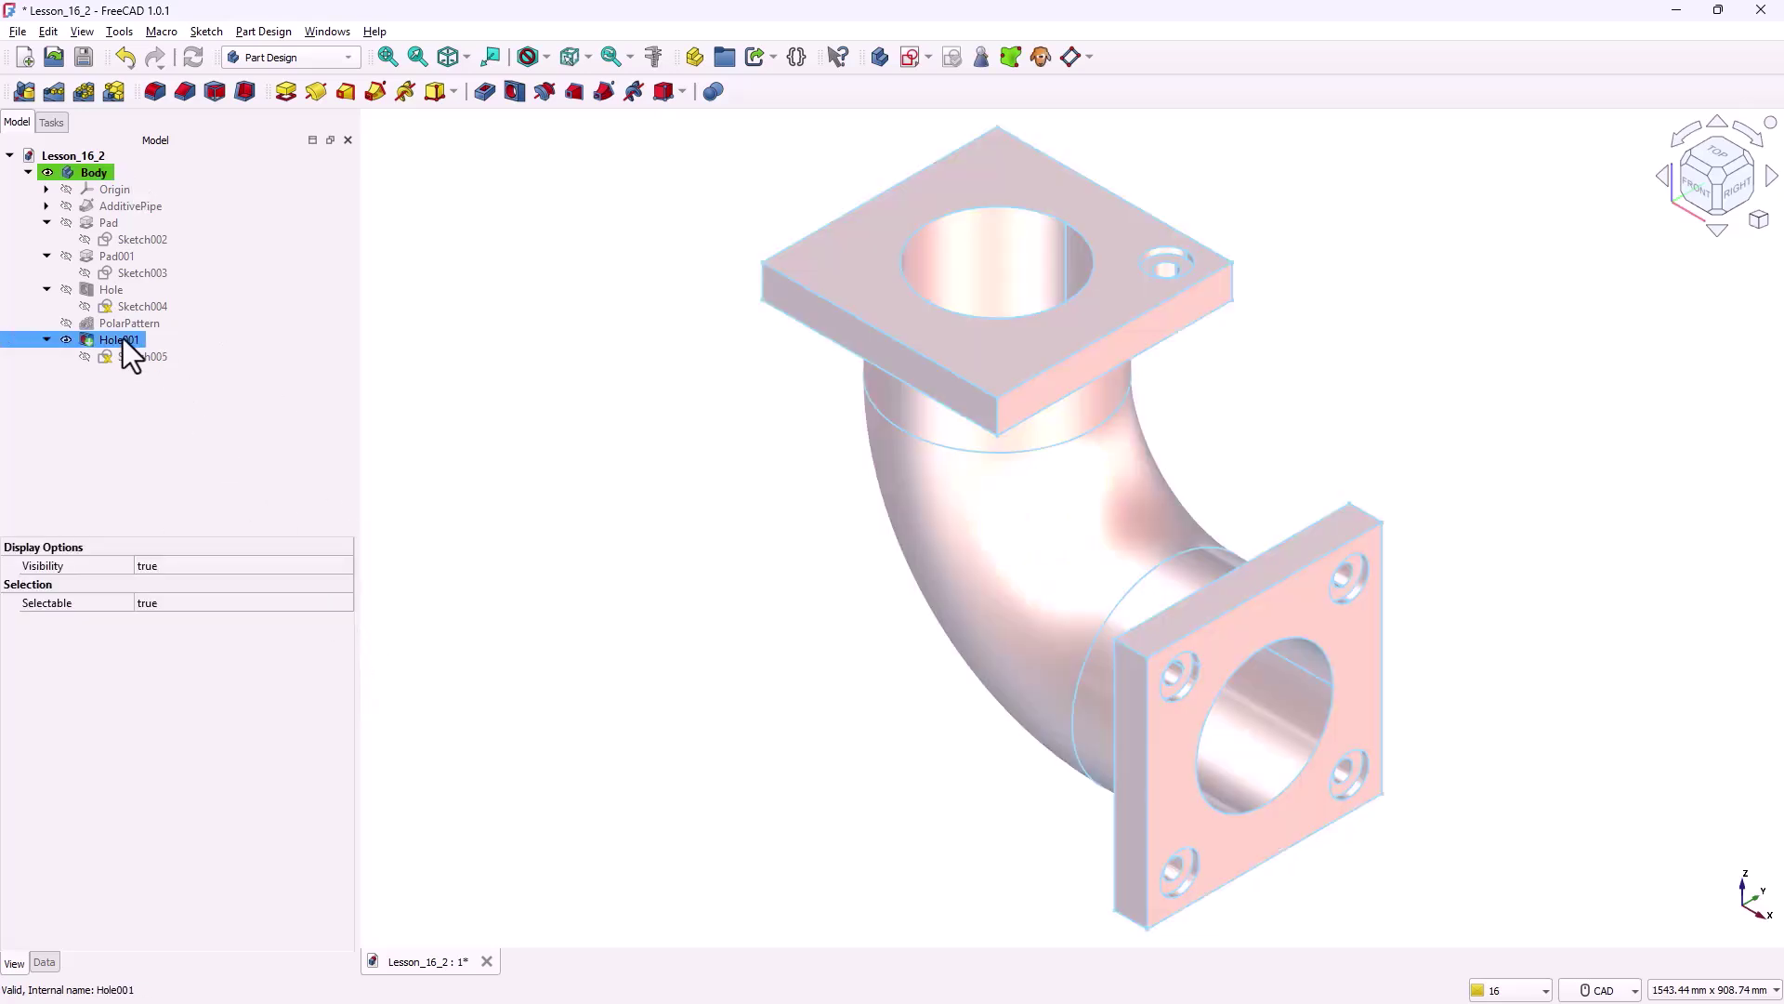
left_click(85, 93)
left_click(229, 533)
left_click(270, 647)
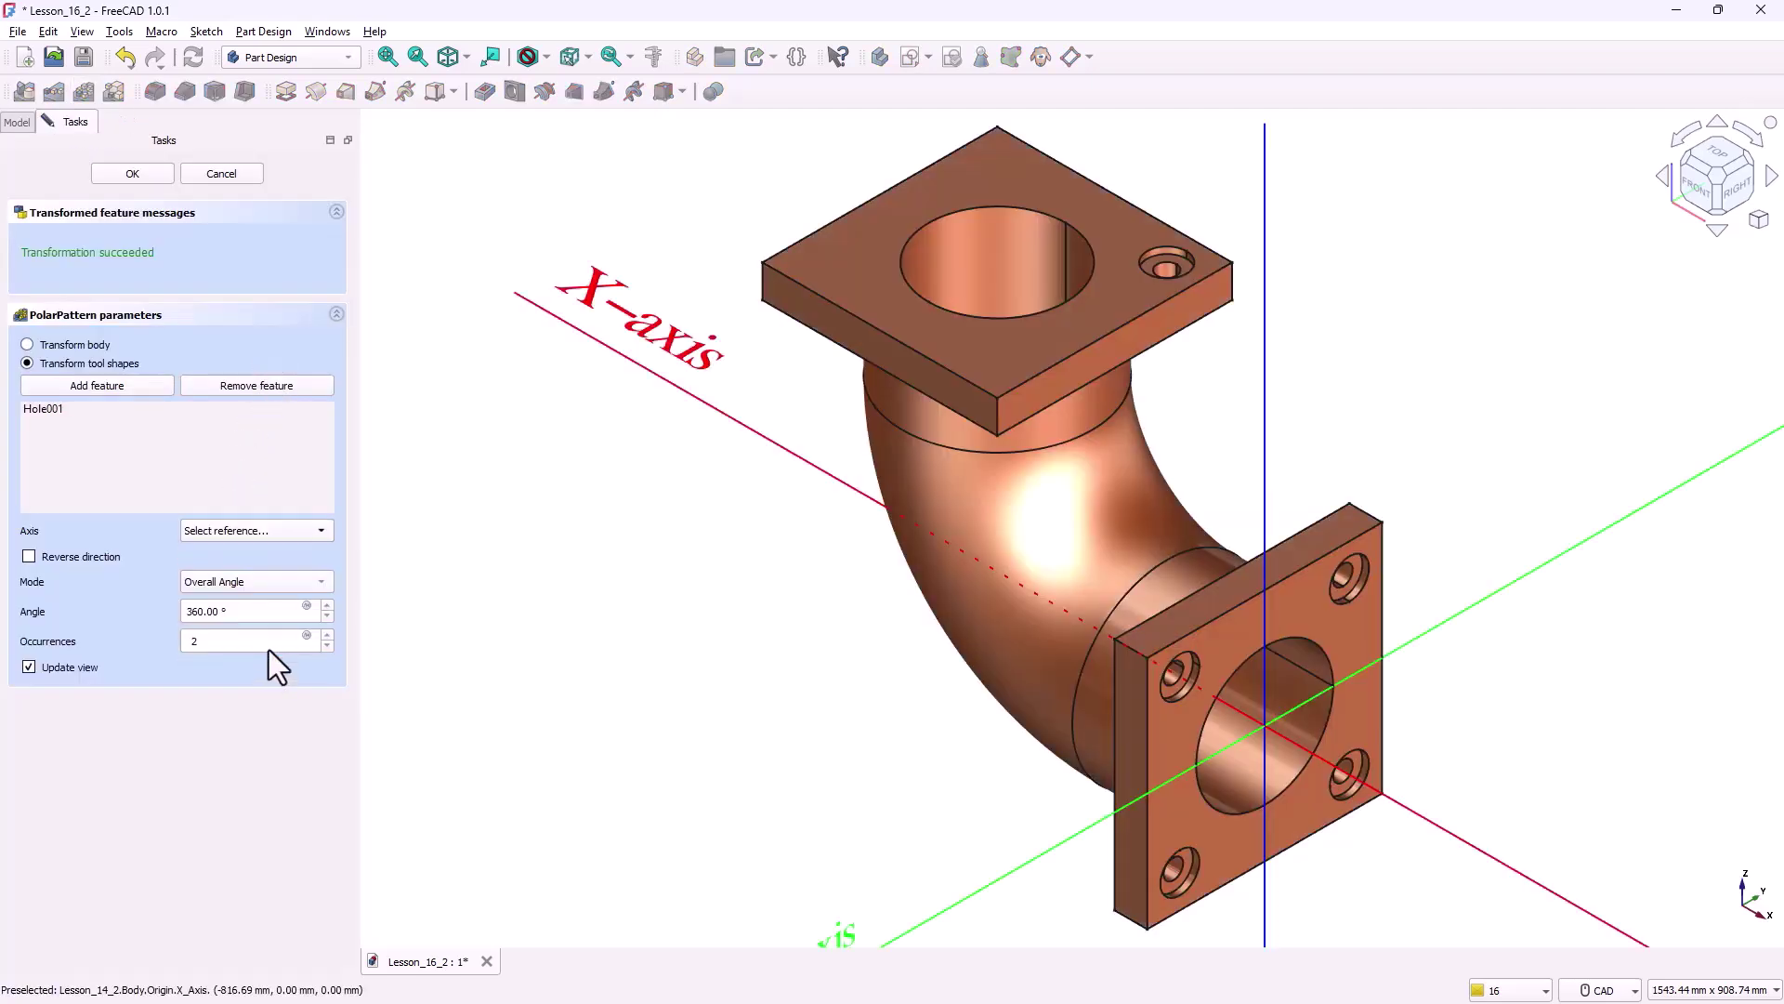
left_click(900, 257)
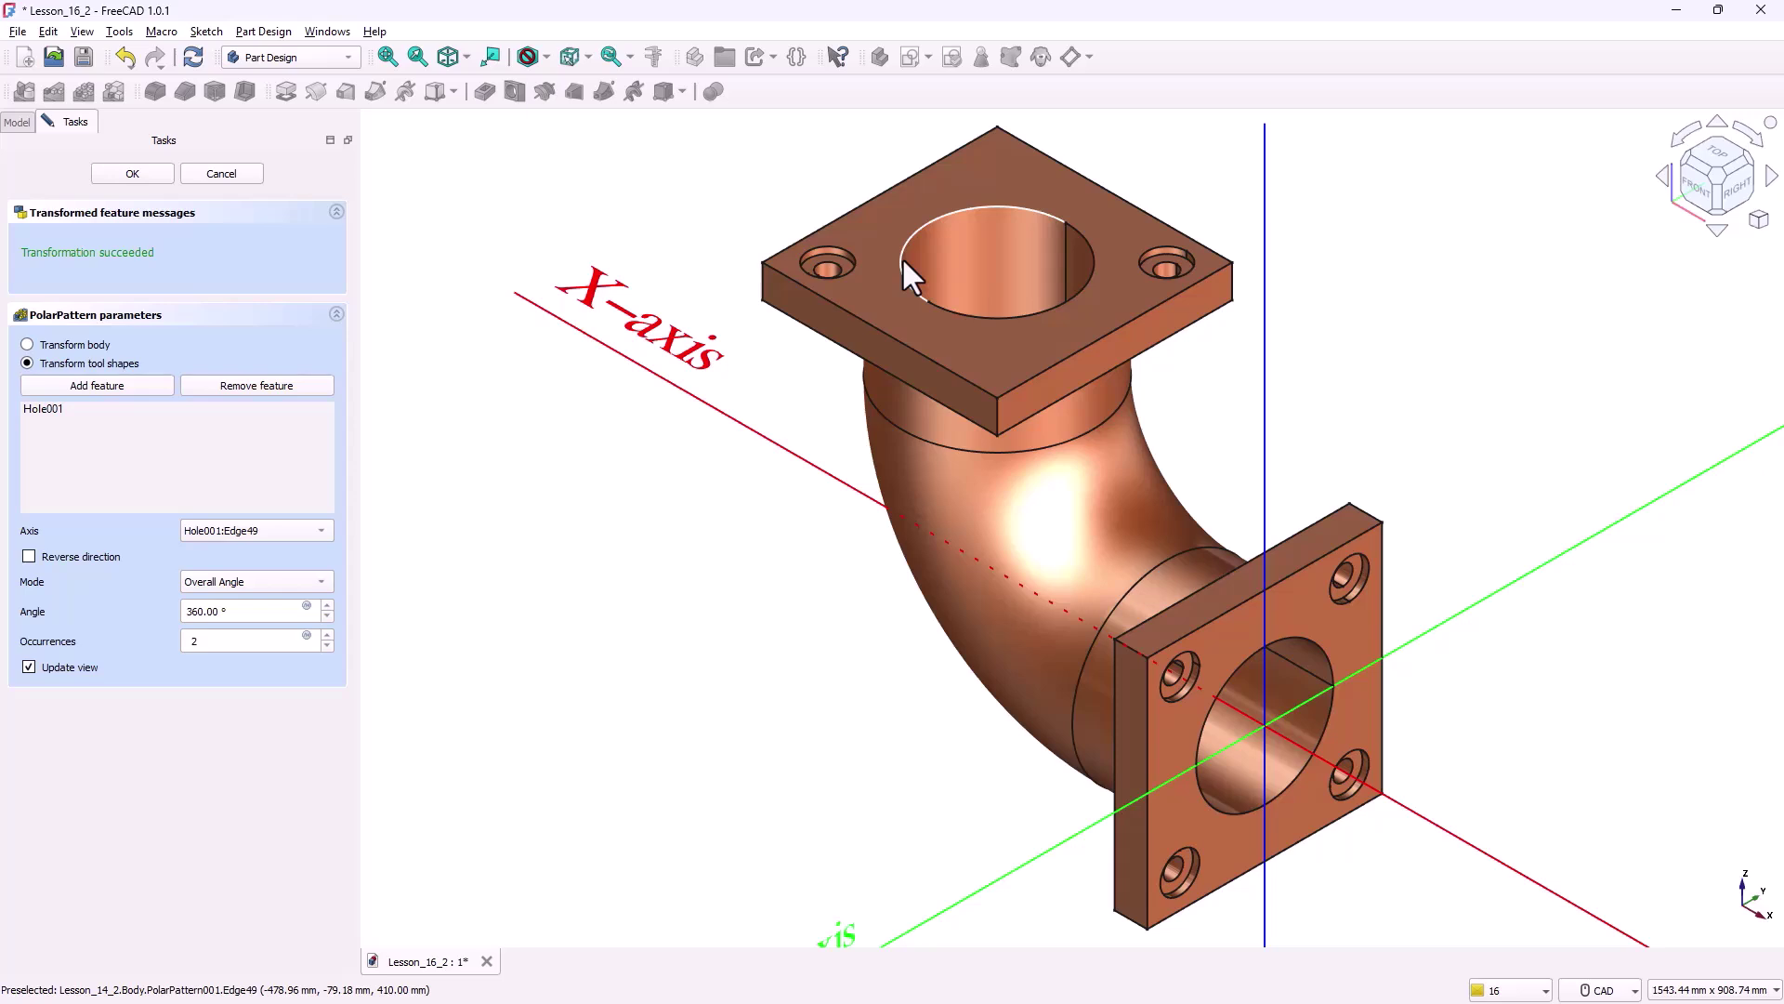
left_click(327, 635)
left_click(327, 636)
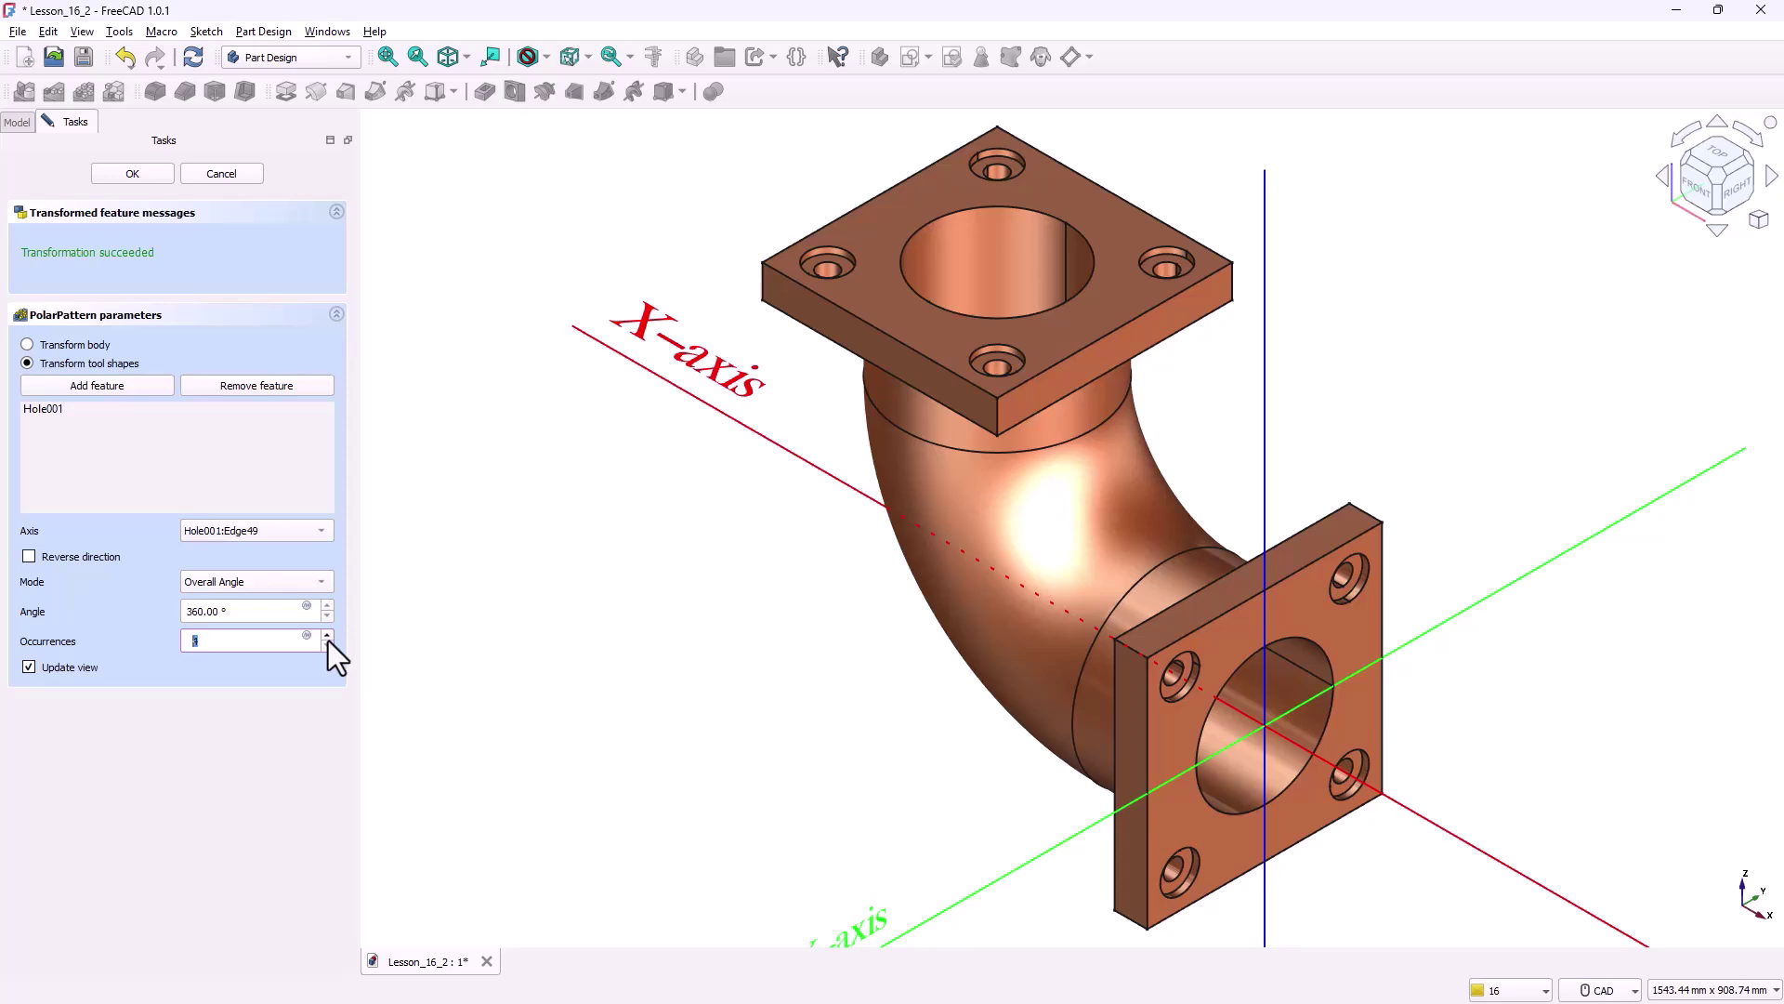
left_click(126, 174)
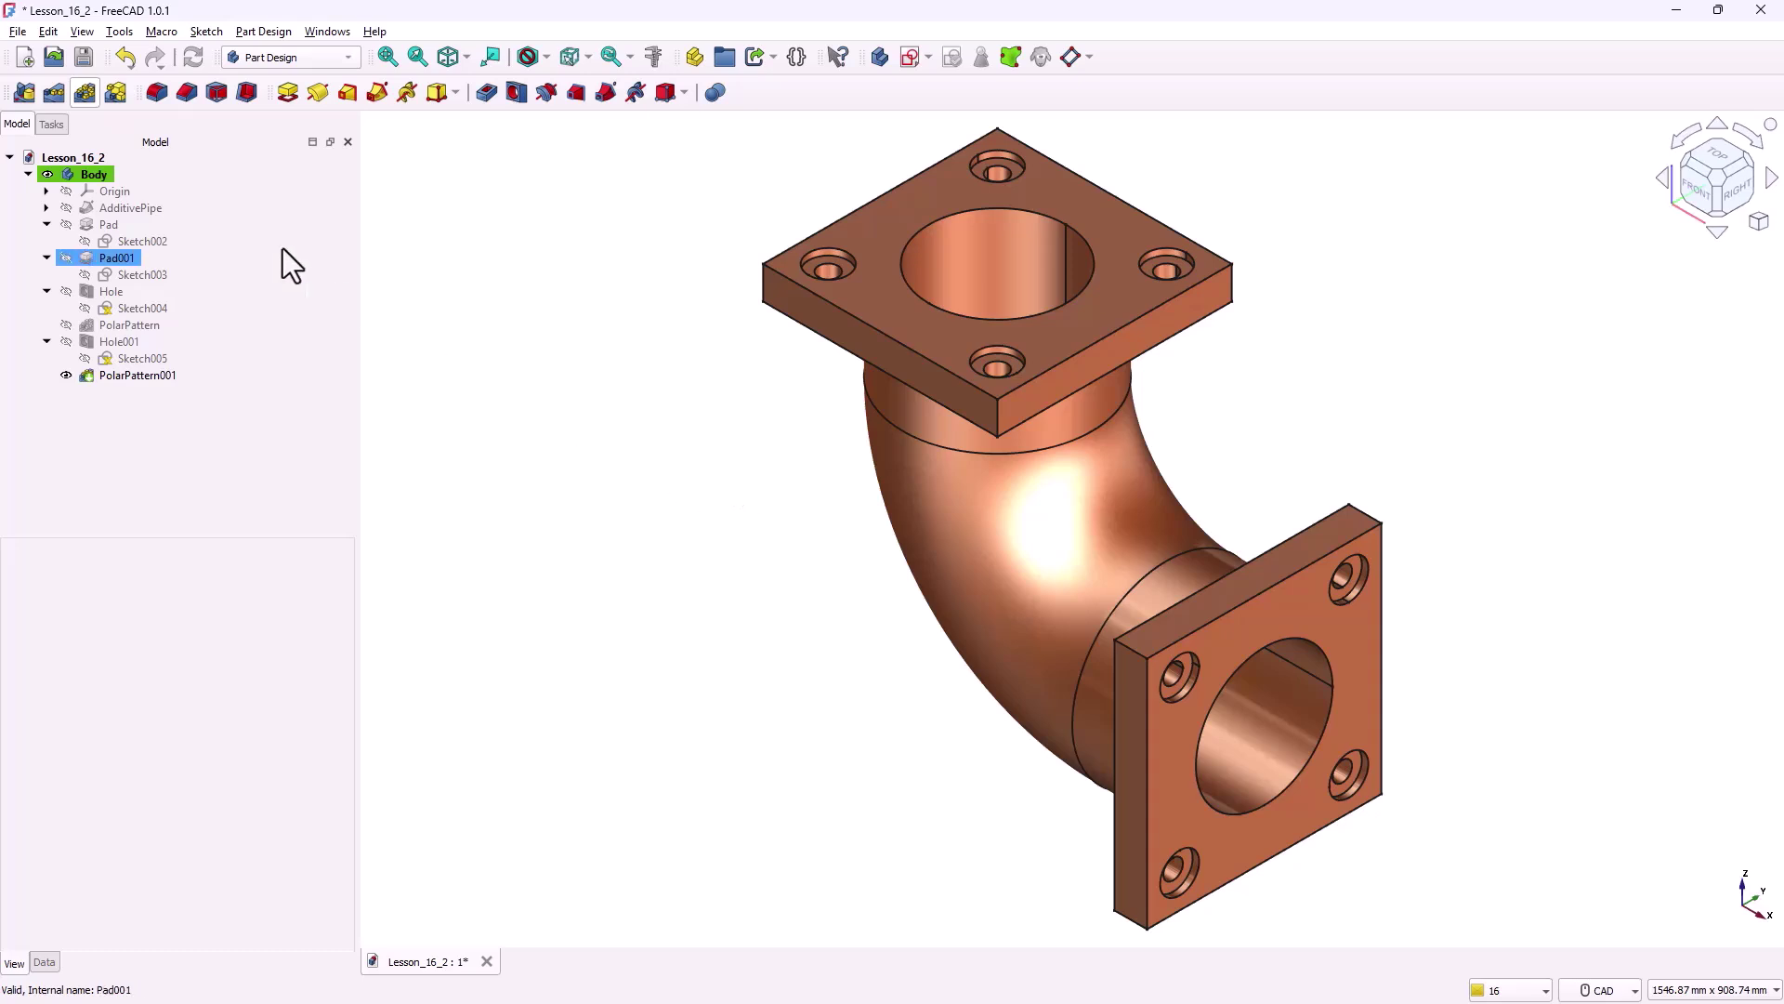
- Bevel the upper and lower flange bore edges with a 10 mm equal-distance chamfer
left_click(193, 93)
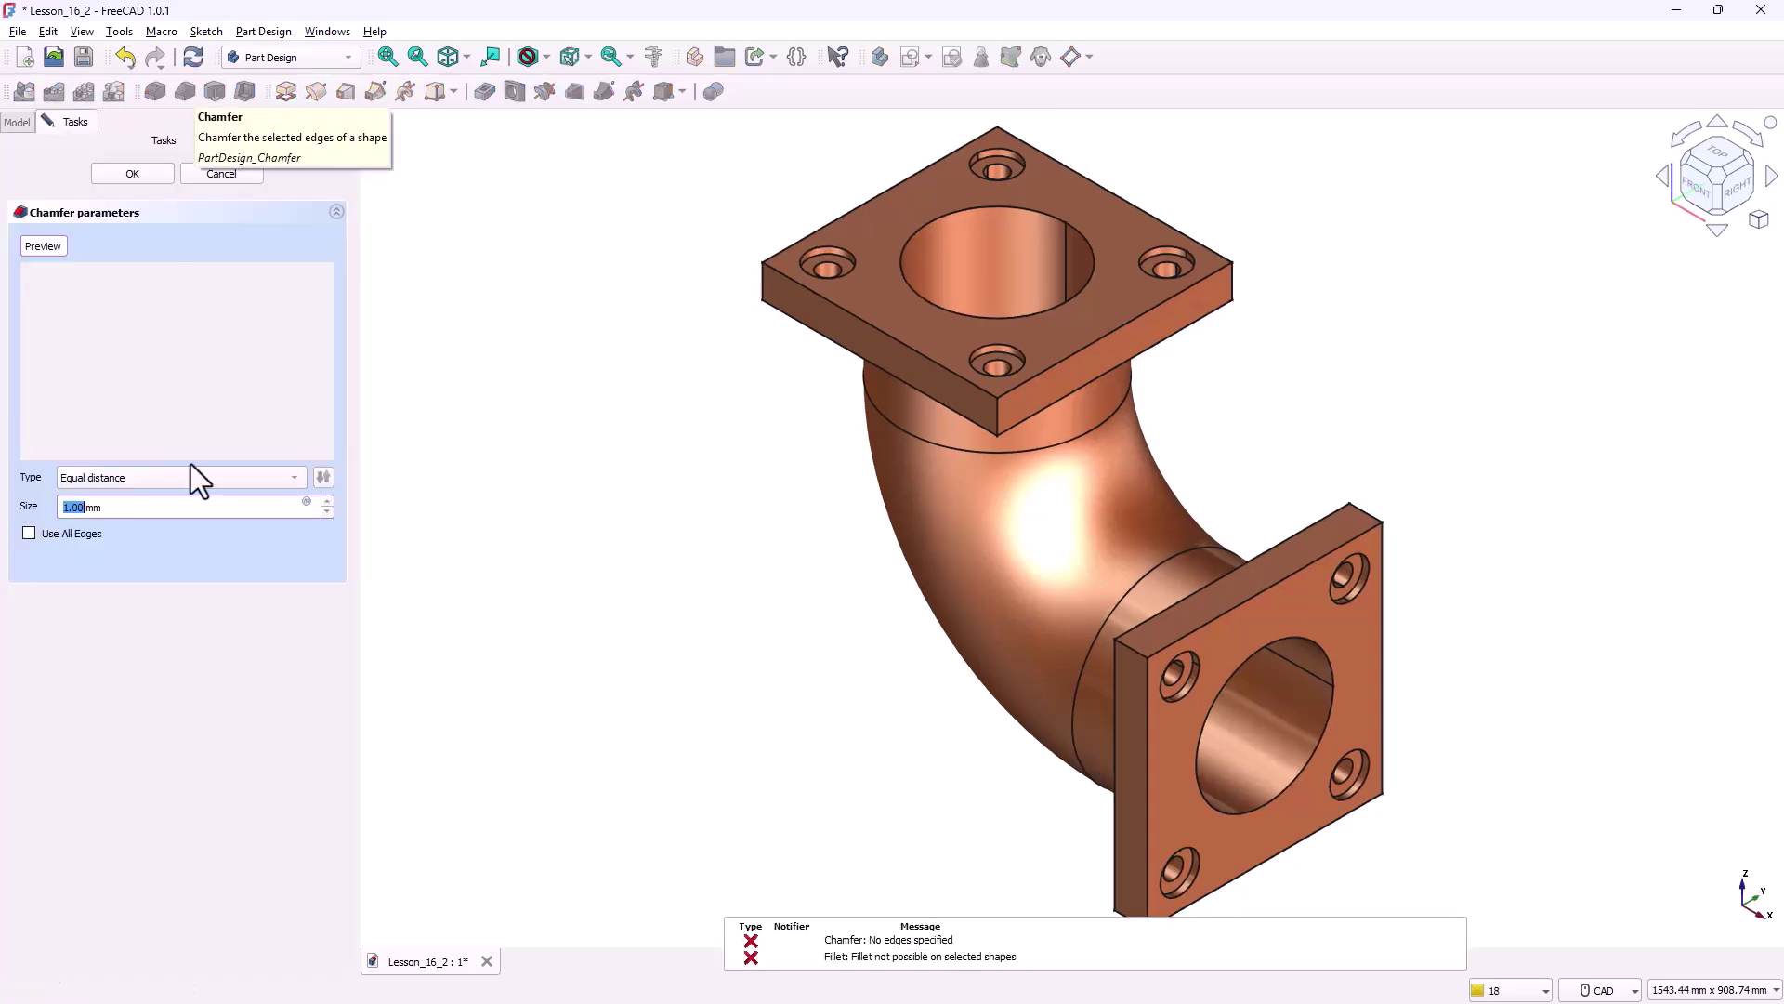
type("1")
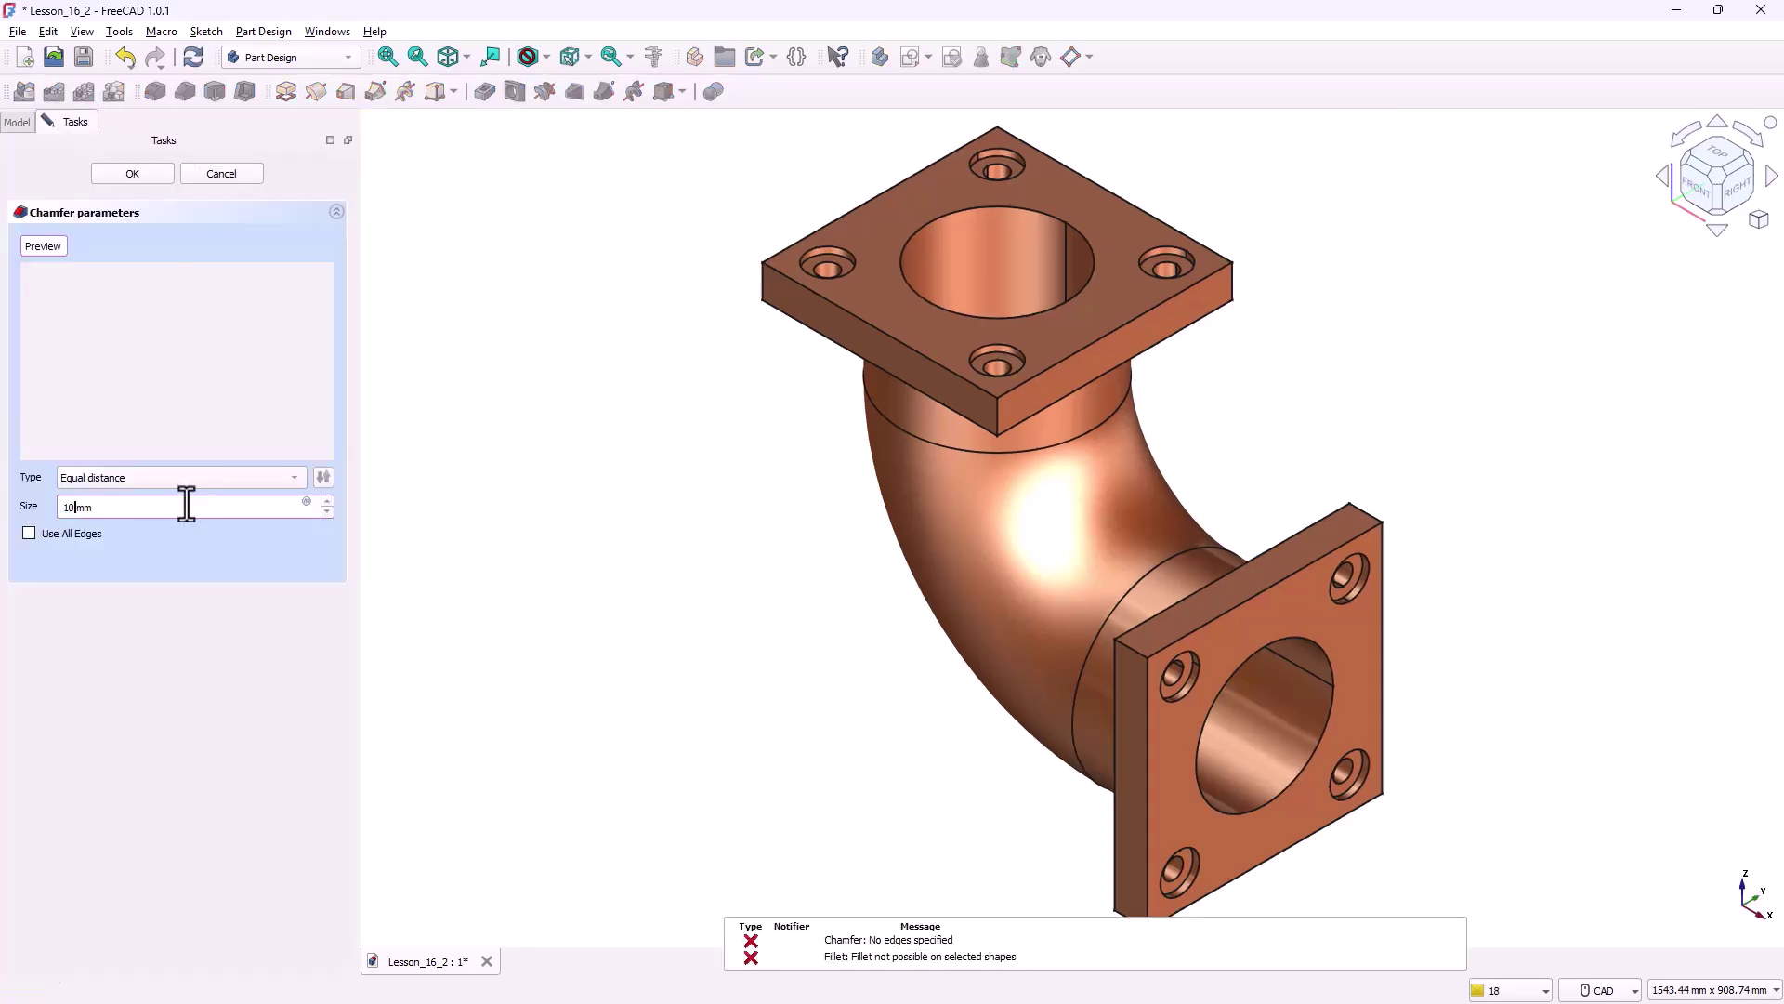
type("0")
left_click(208, 374)
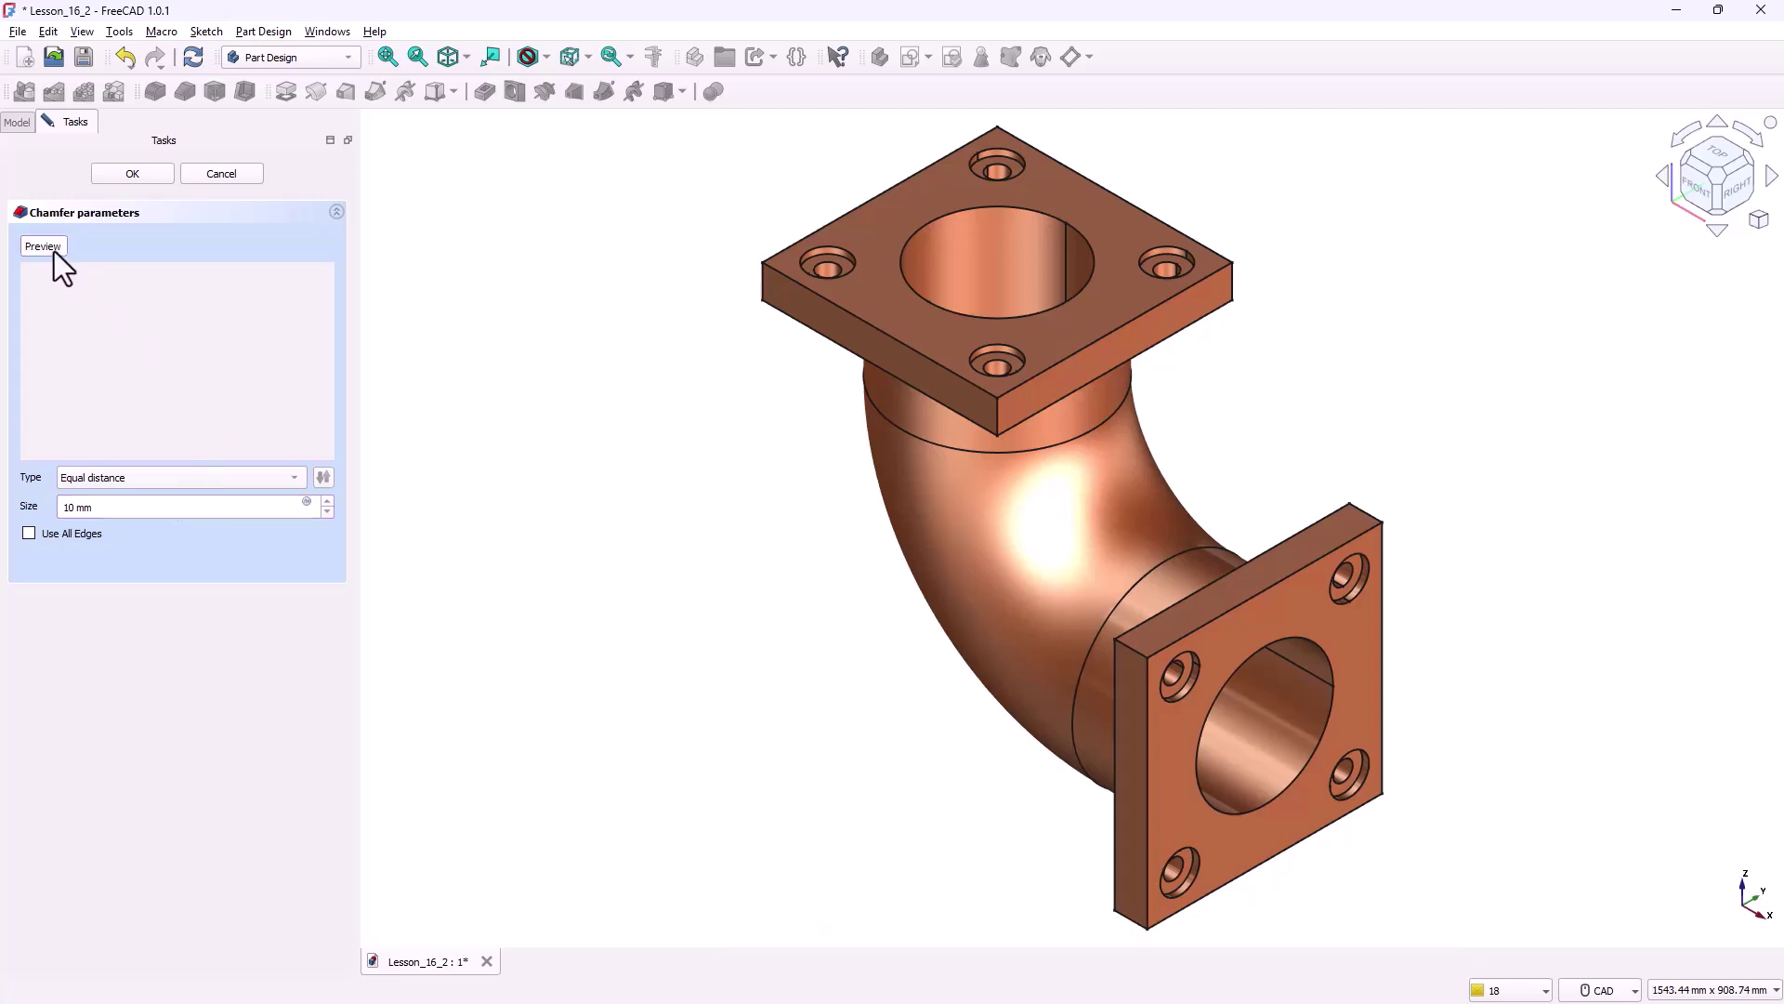
left_click(934, 227)
left_click(1258, 810)
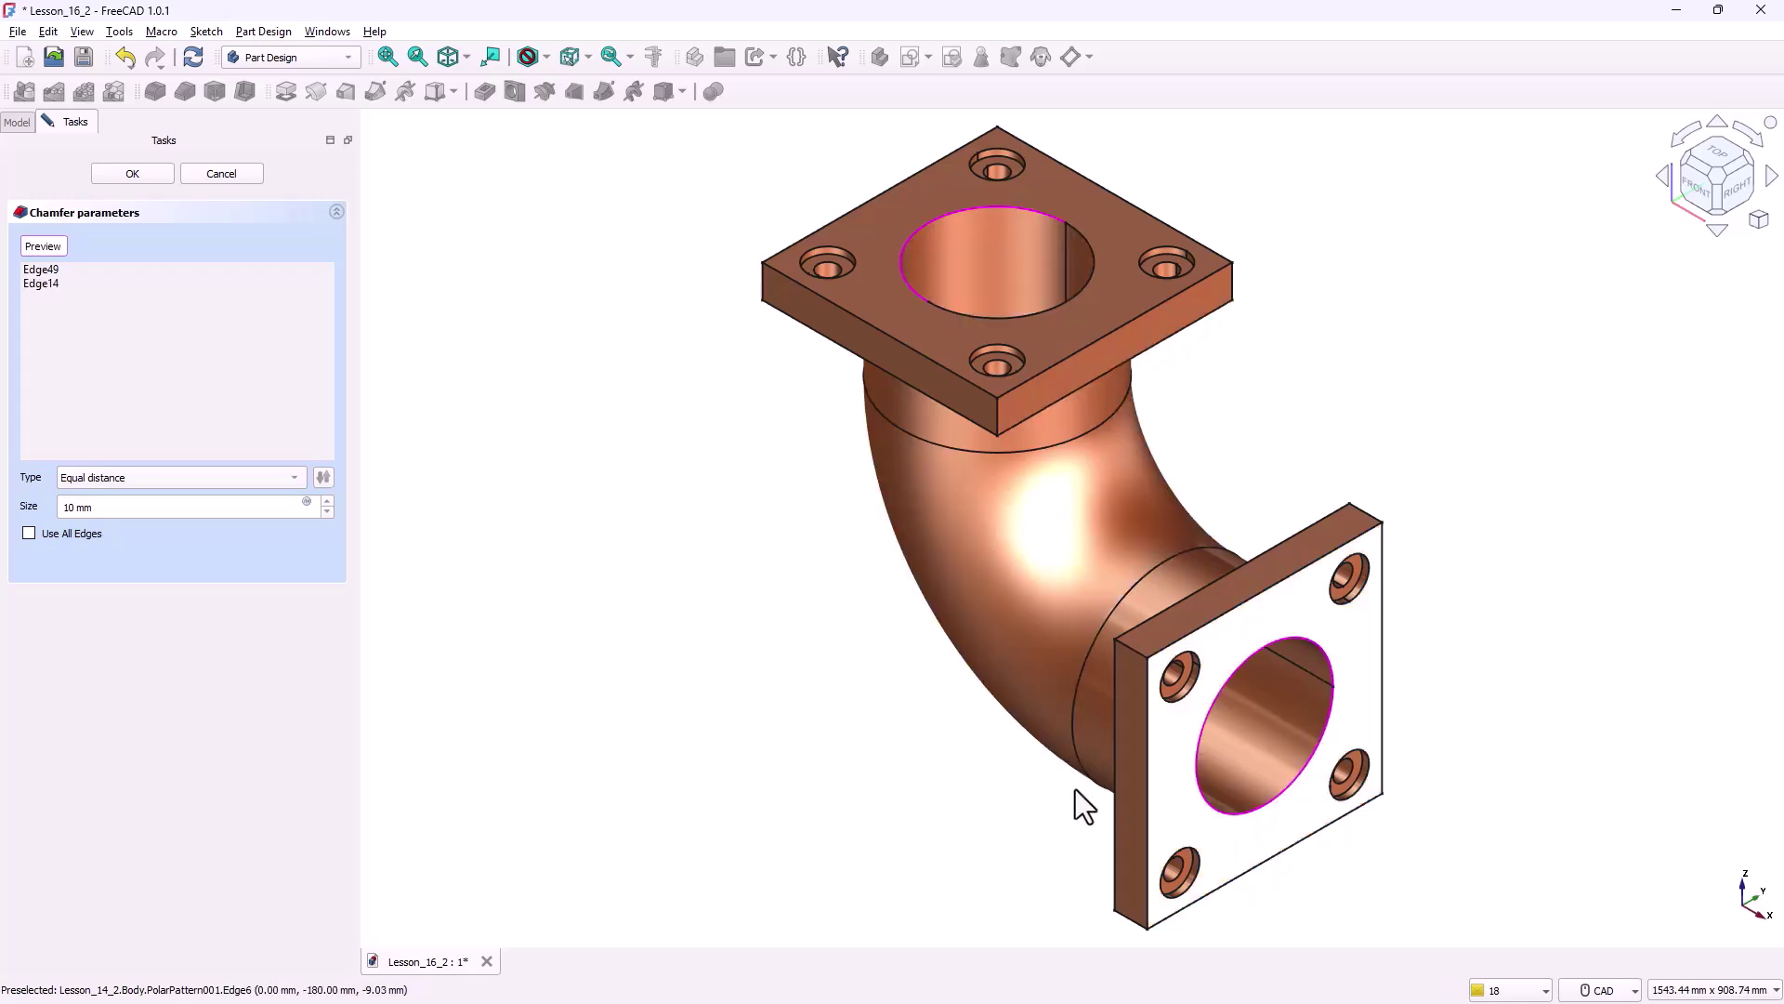
left_click(116, 175)
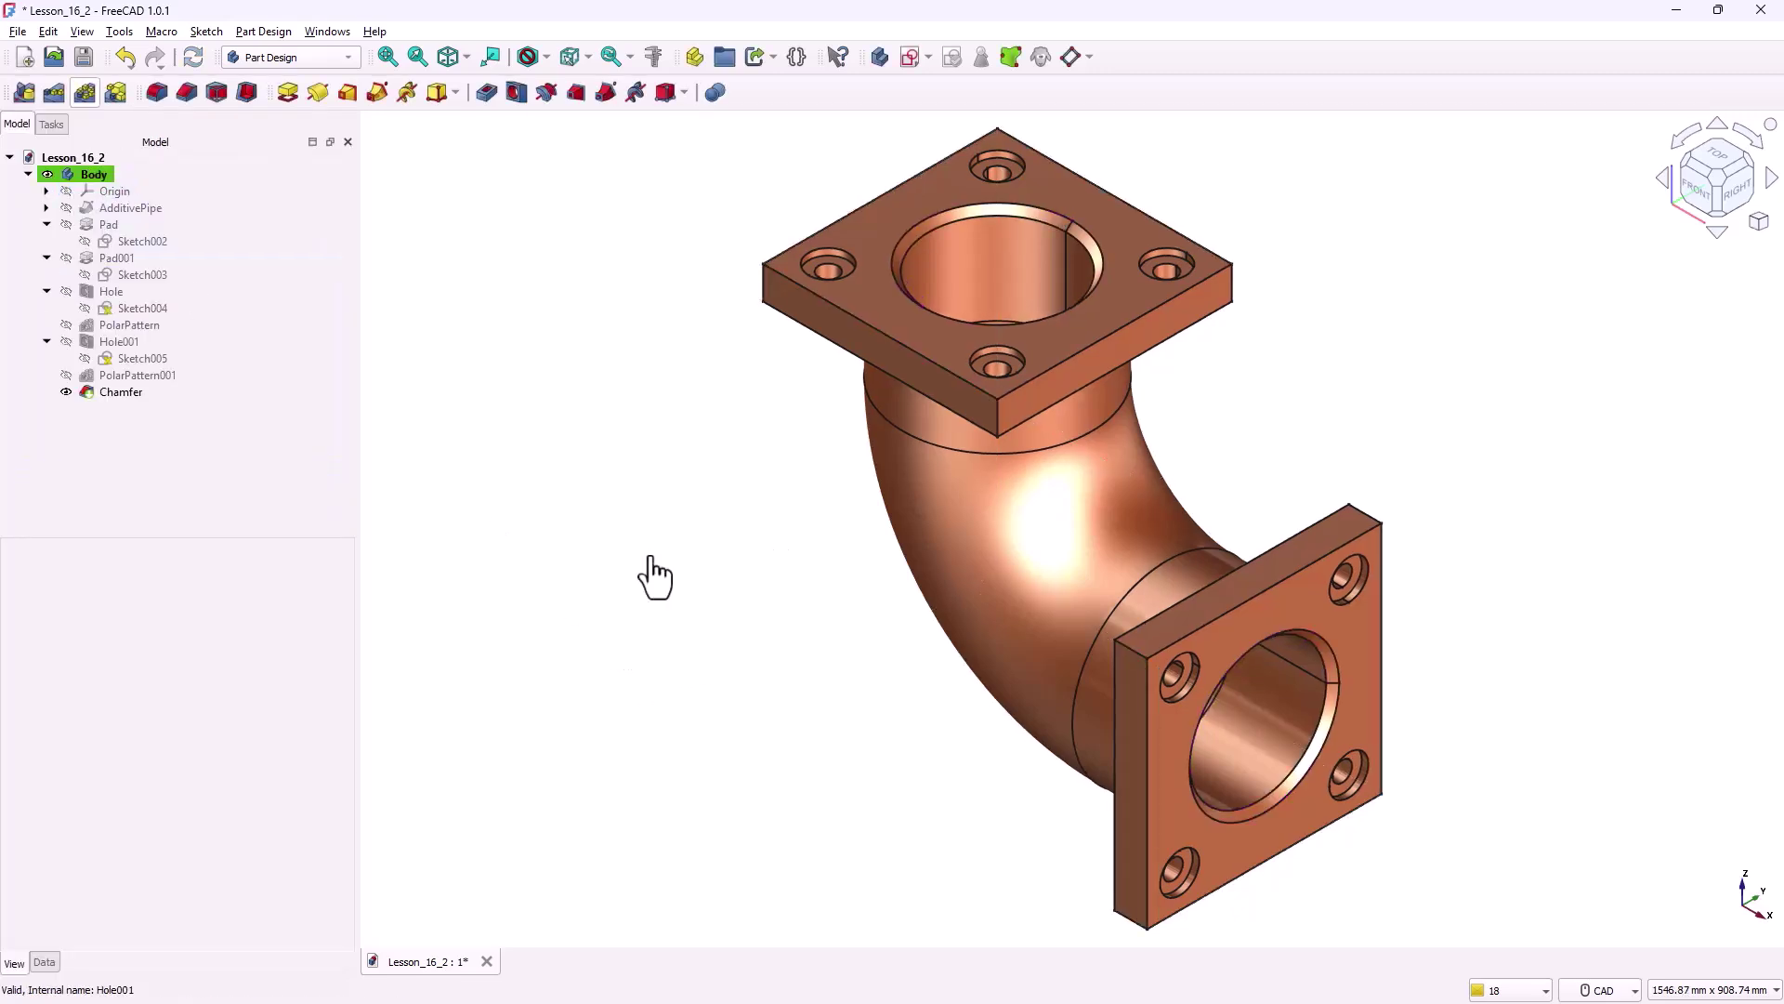
- Start a 20 mm fillet and select the six visible corner edges on both flanges
left_click(158, 97)
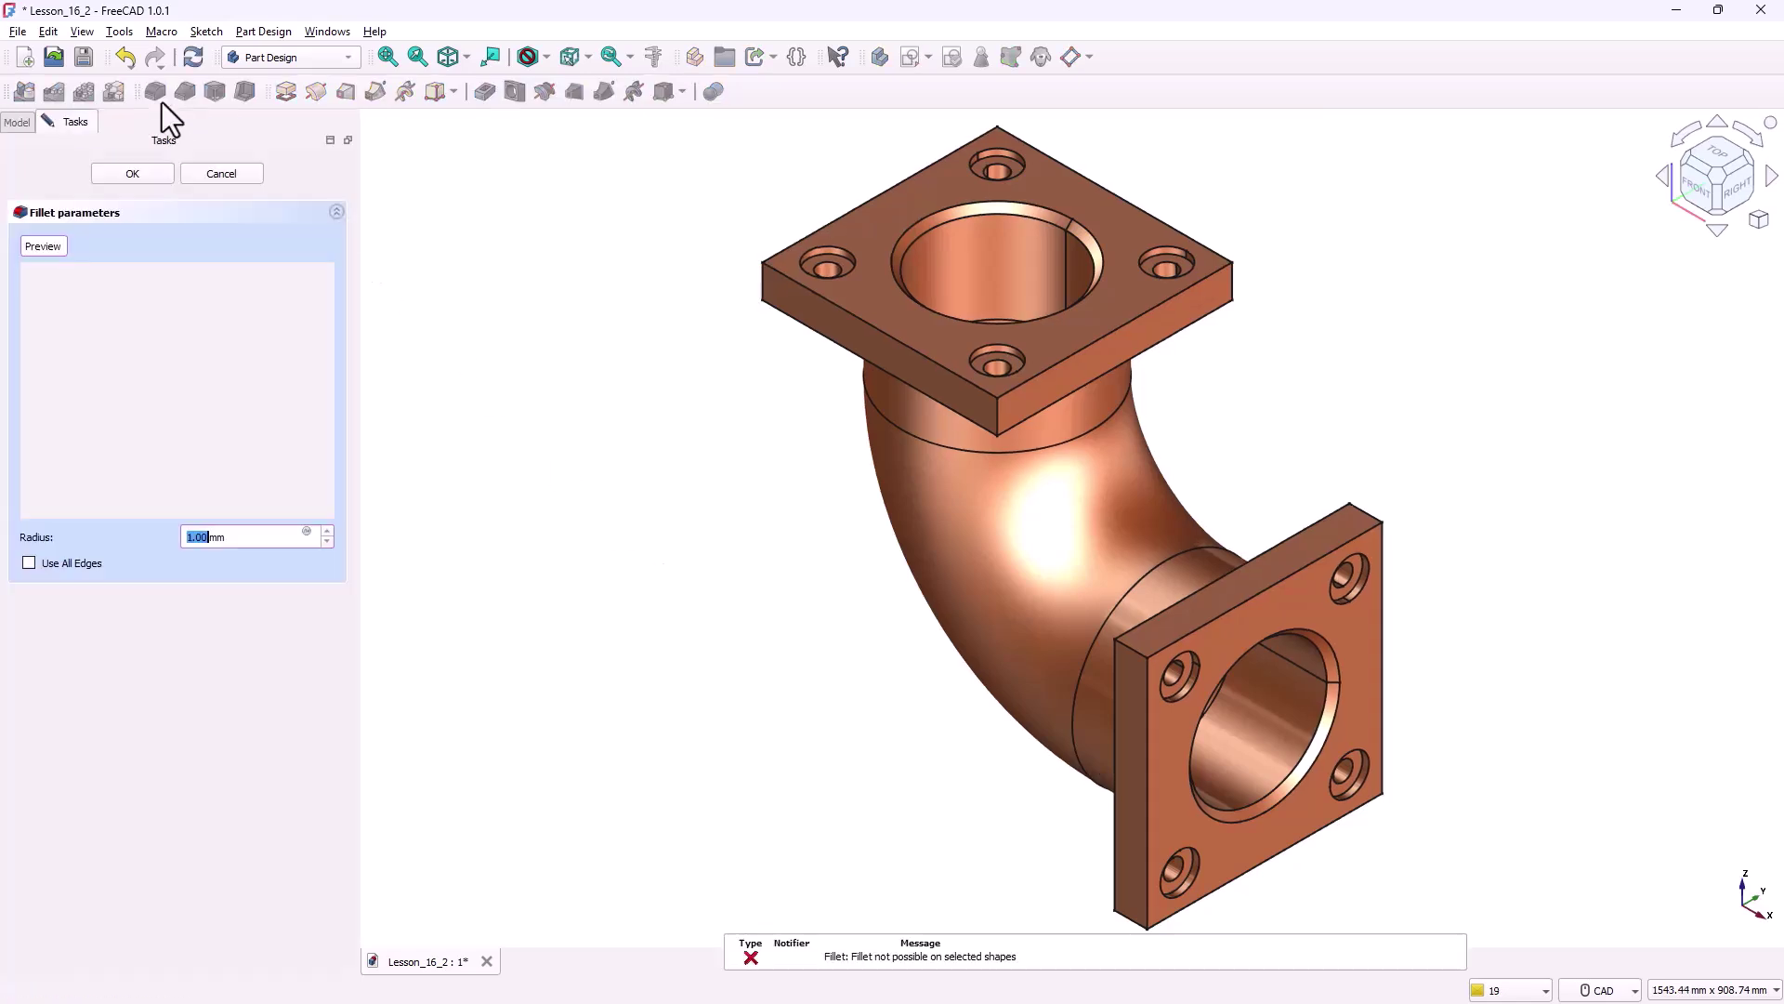
left_click_drag(248, 536, 168, 536)
type("20")
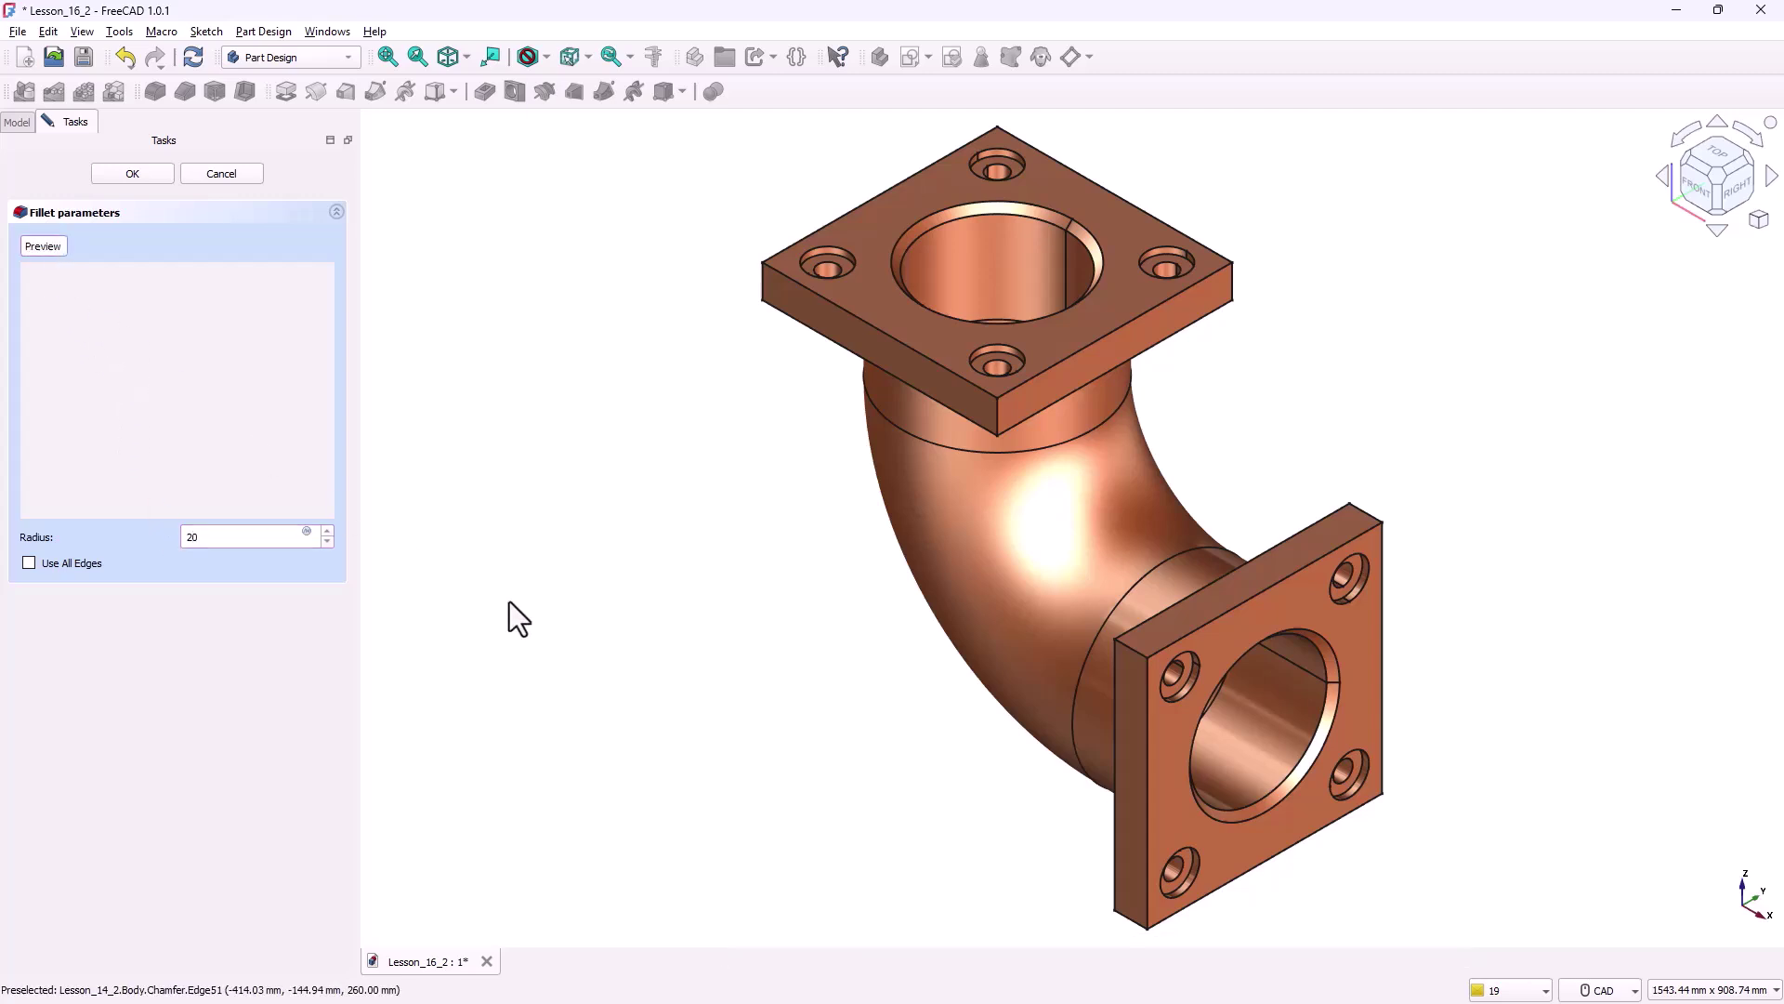
left_click(1128, 922)
left_click(1129, 651)
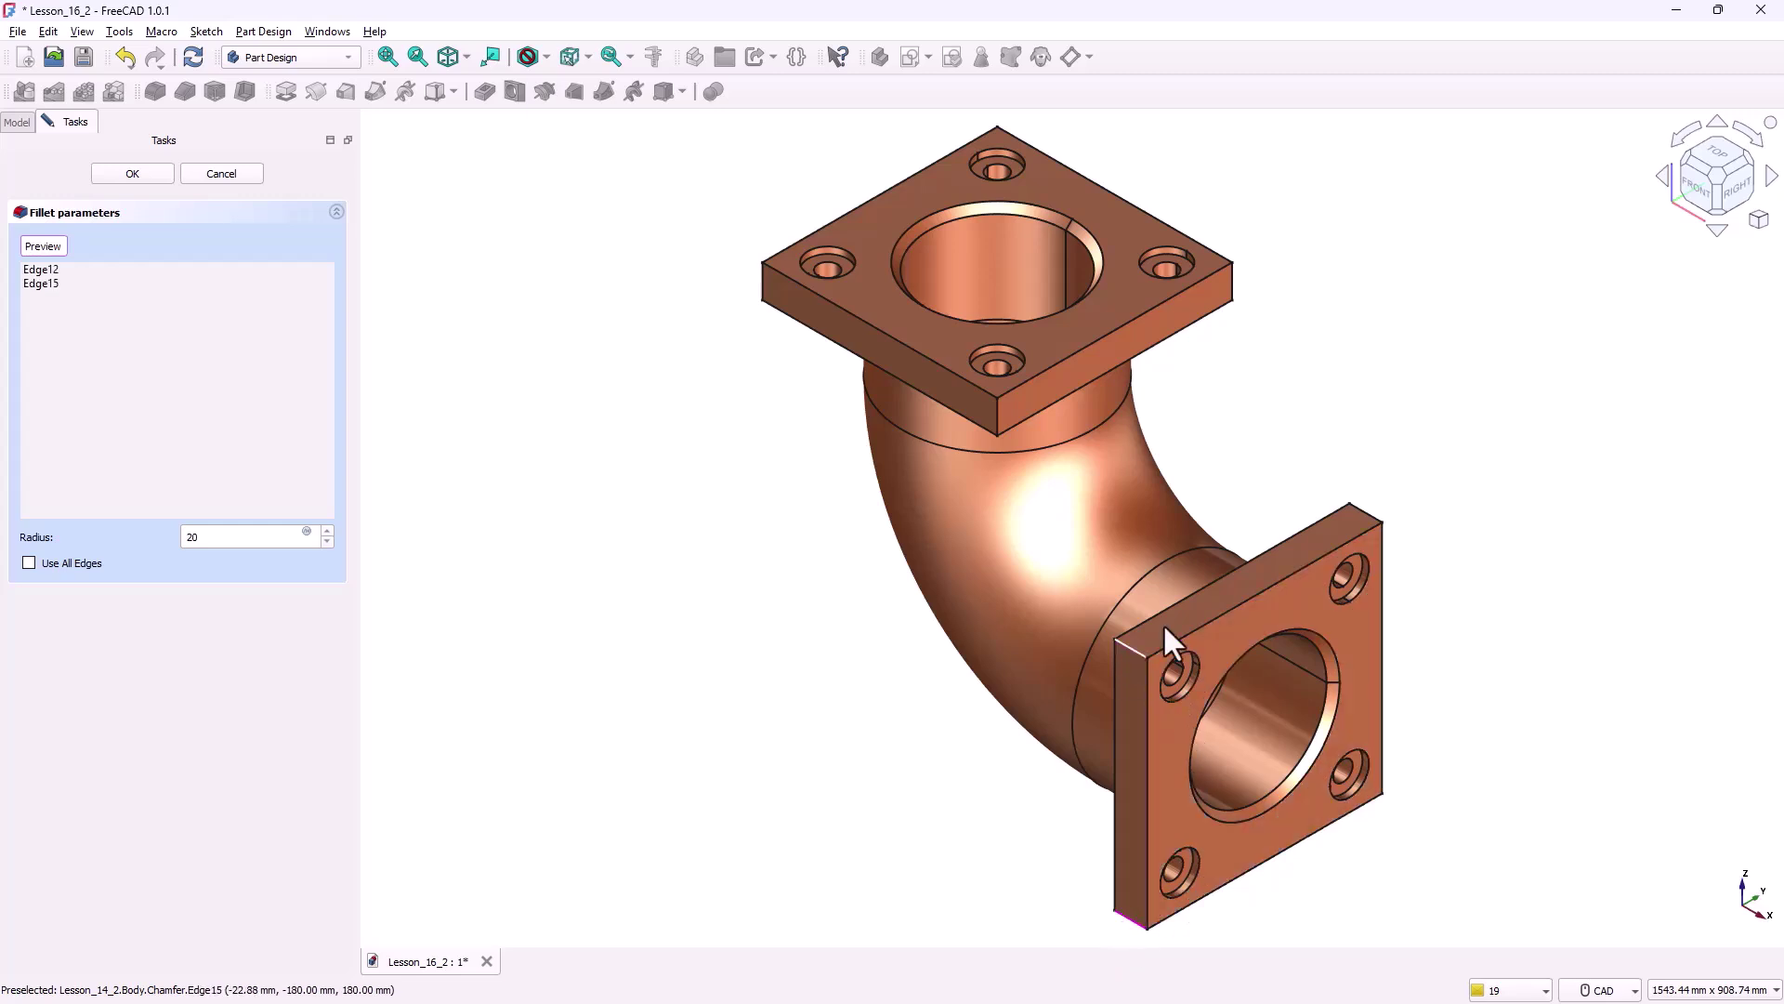
left_click(1366, 511)
left_click(996, 425)
left_click(762, 295)
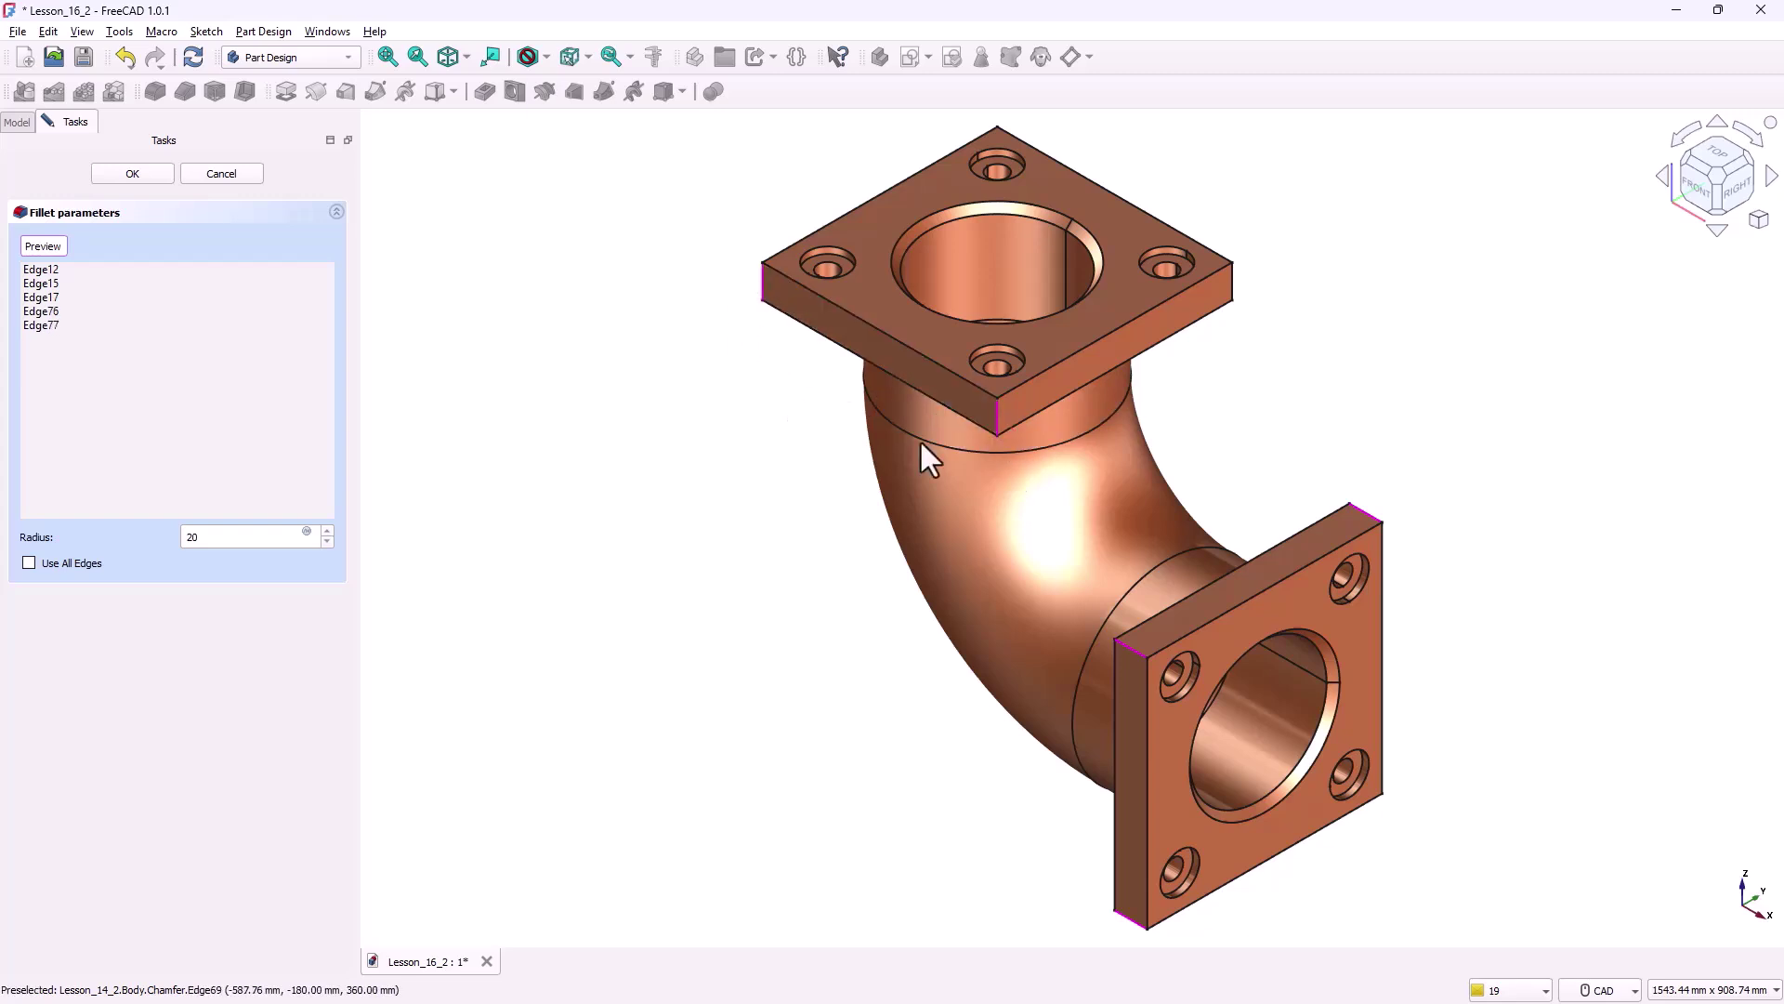
left_click(1233, 283)
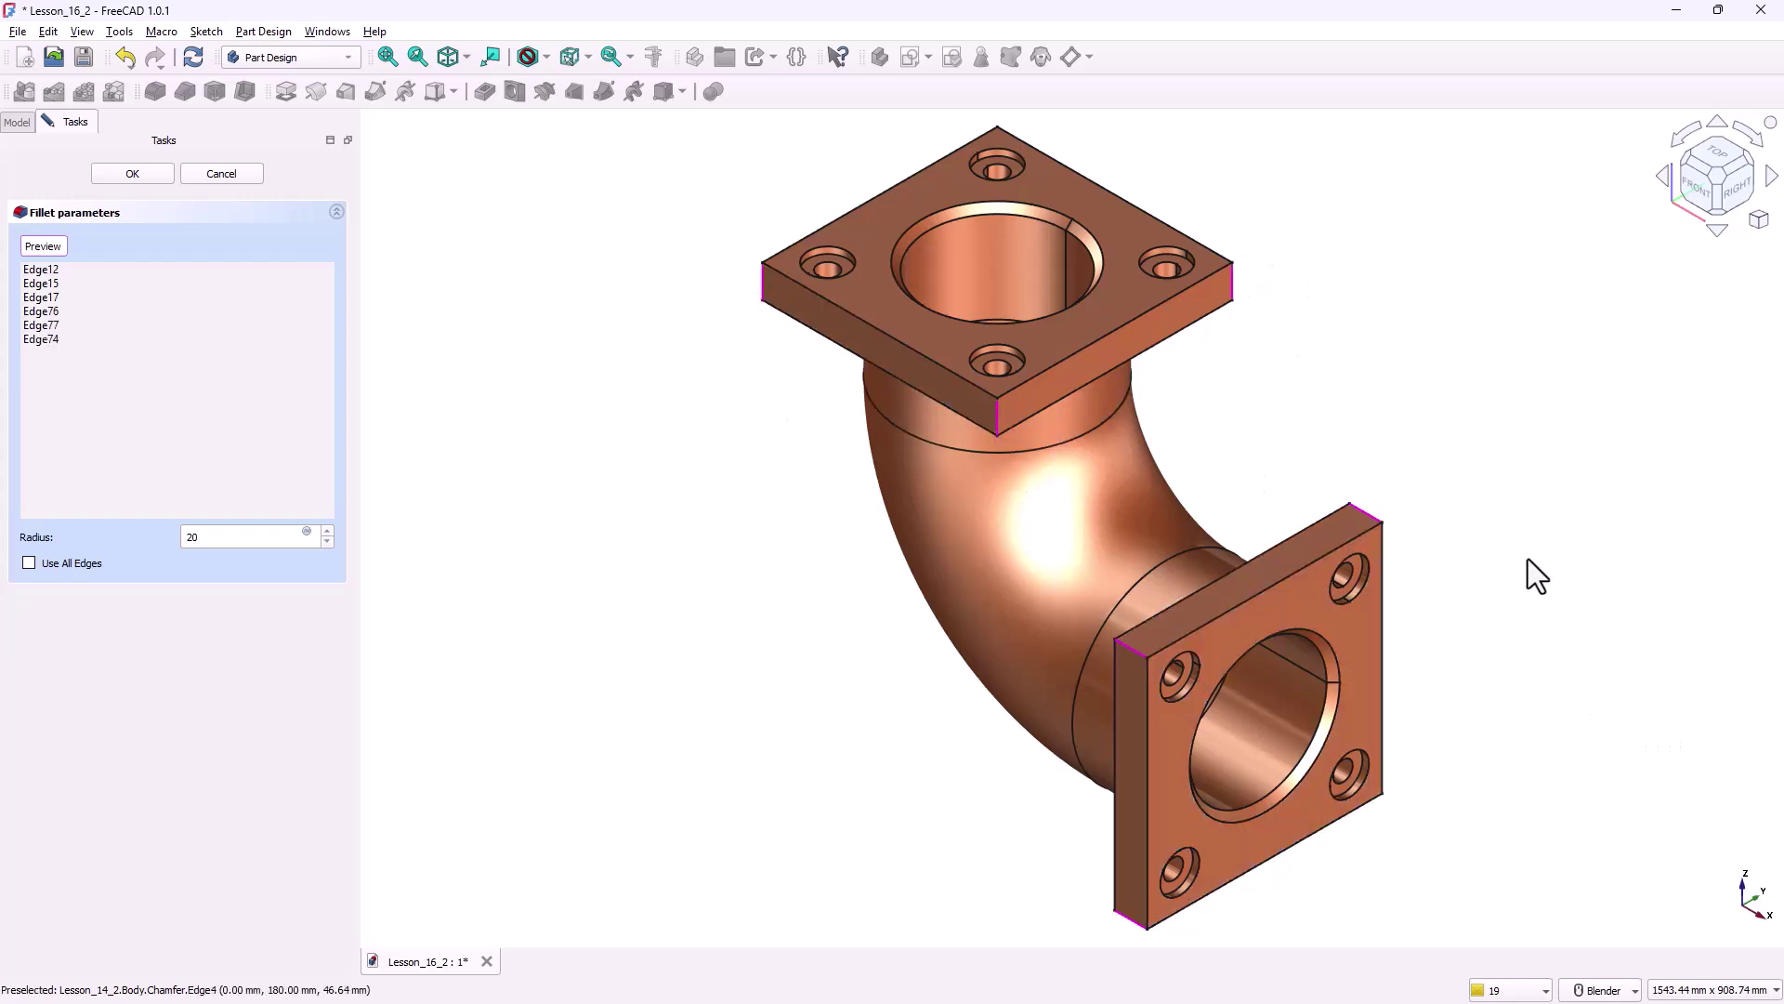
- Orbit to add the two hidden flange corner edges, return to isometric, and apply the fillet
middle_click_drag(1517, 566, 1147, 530)
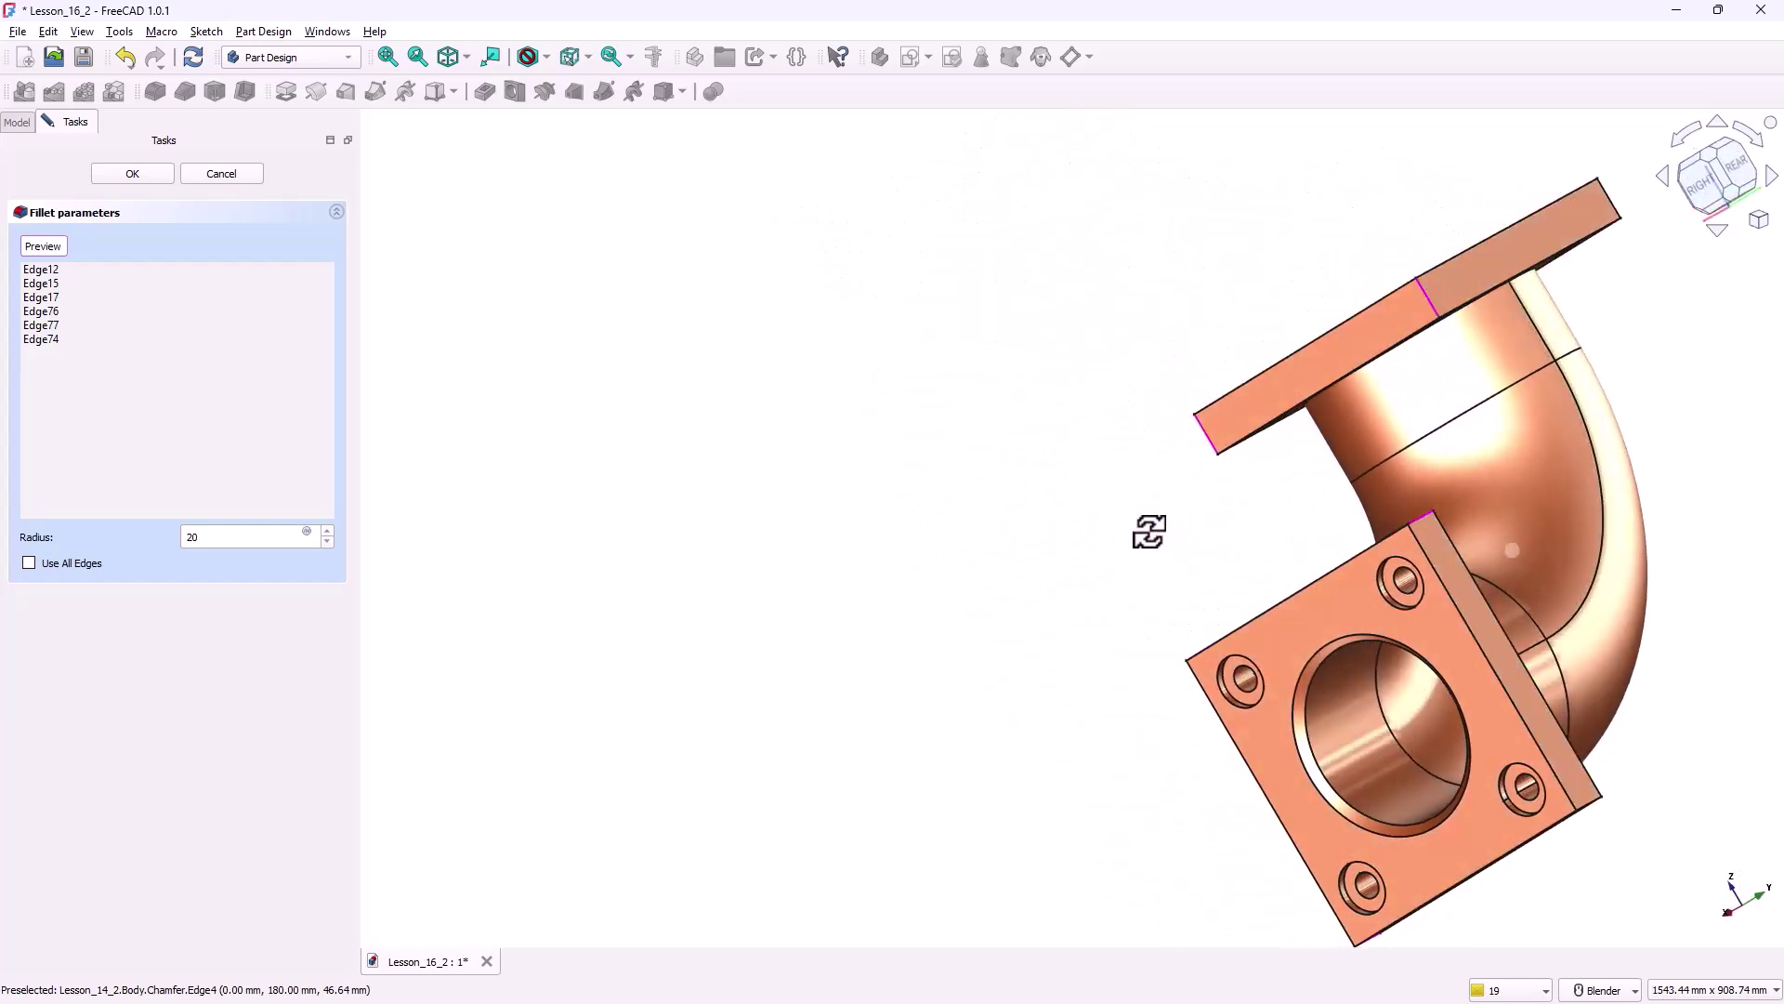
left_click(1589, 816)
middle_click_drag(1635, 372, 1521, 351)
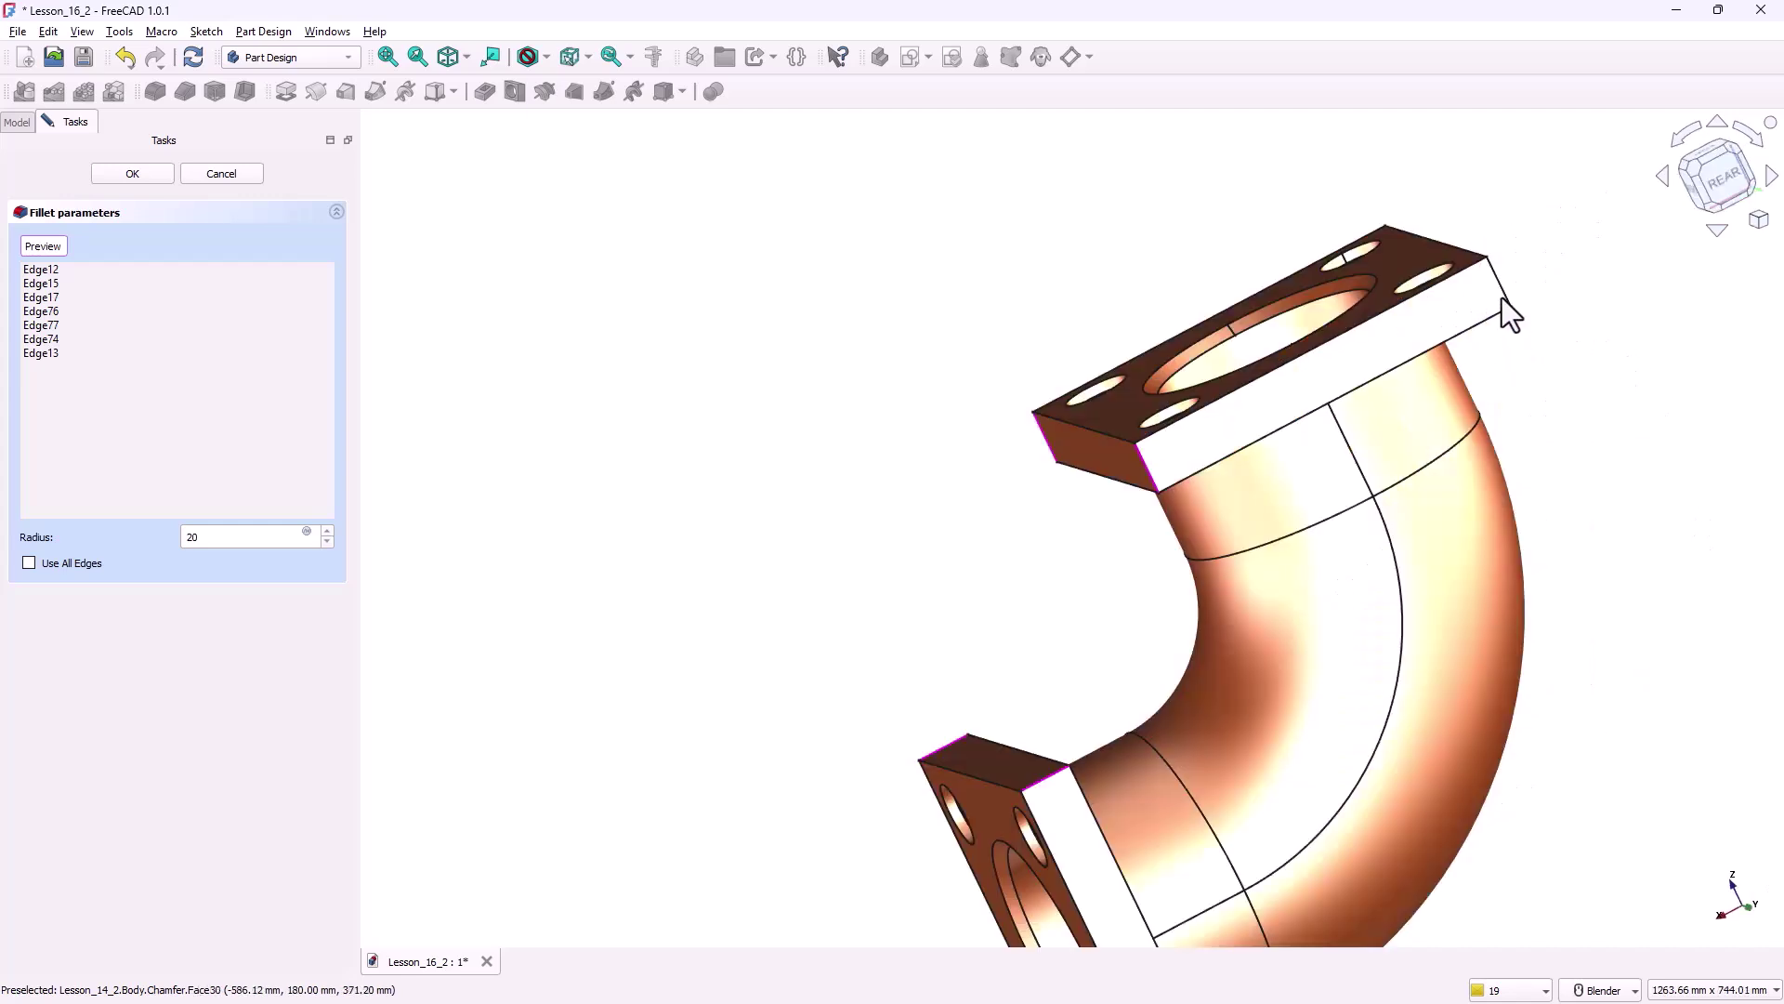
left_click(1510, 302)
key("0")
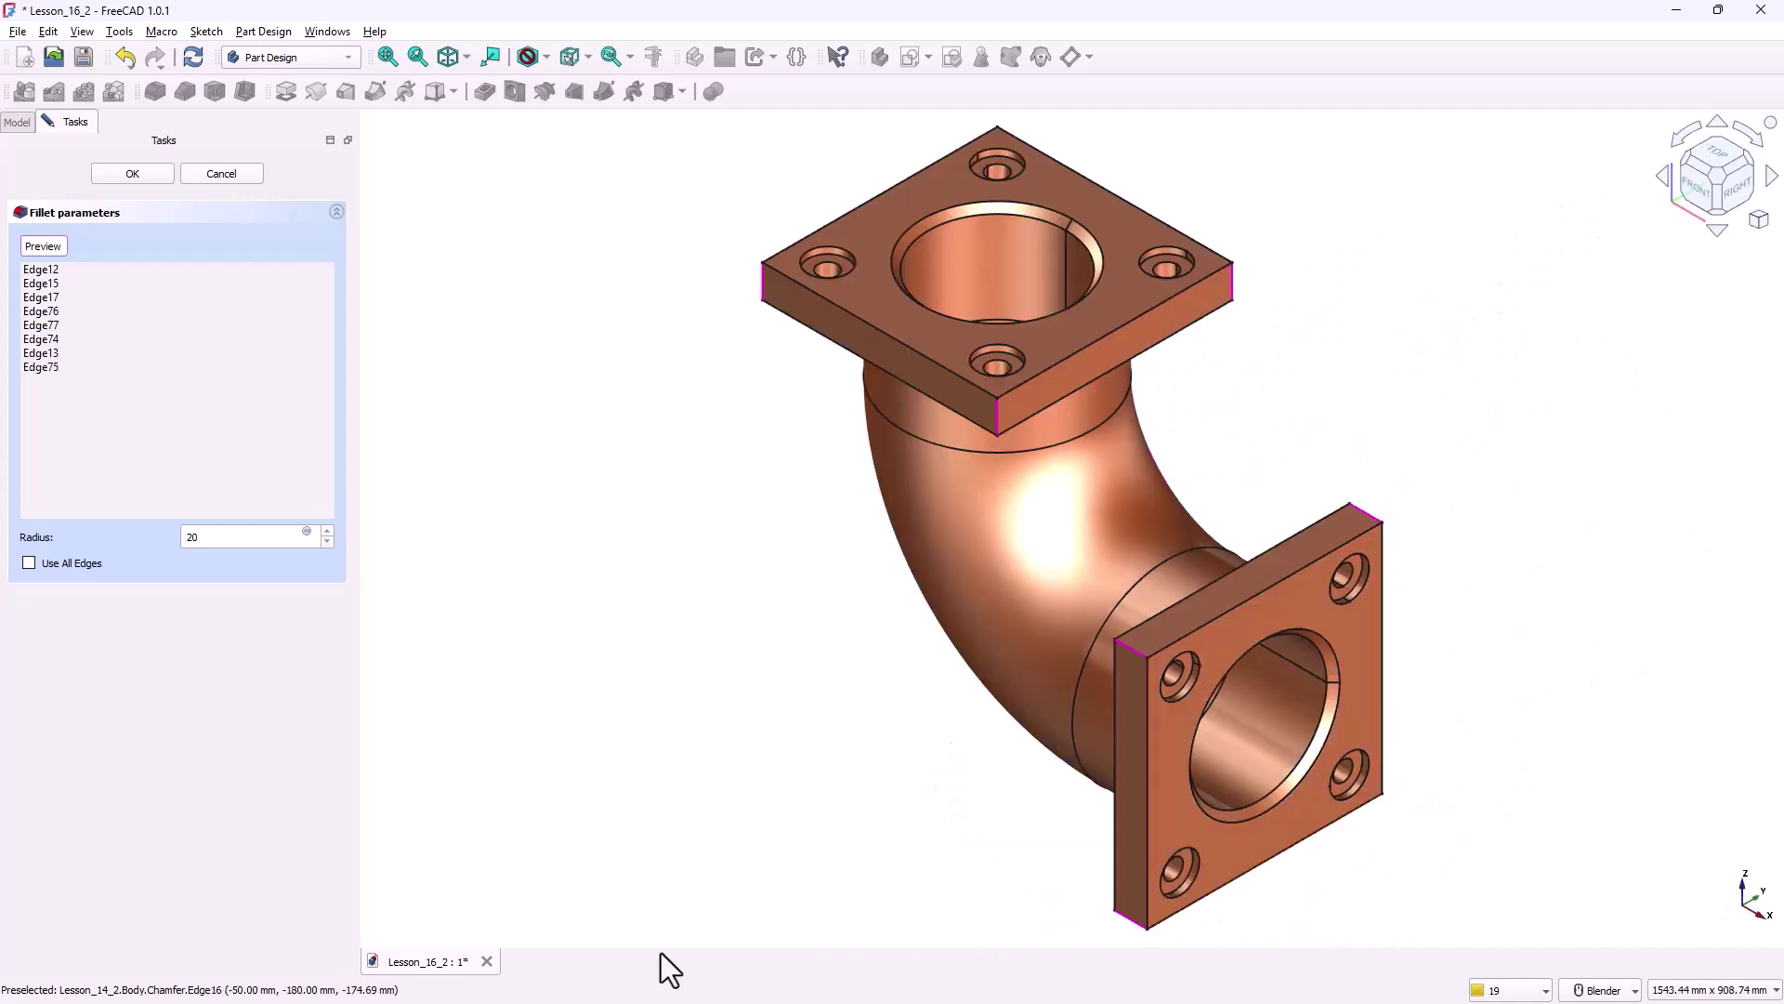
left_click(147, 178)
left_click(569, 667)
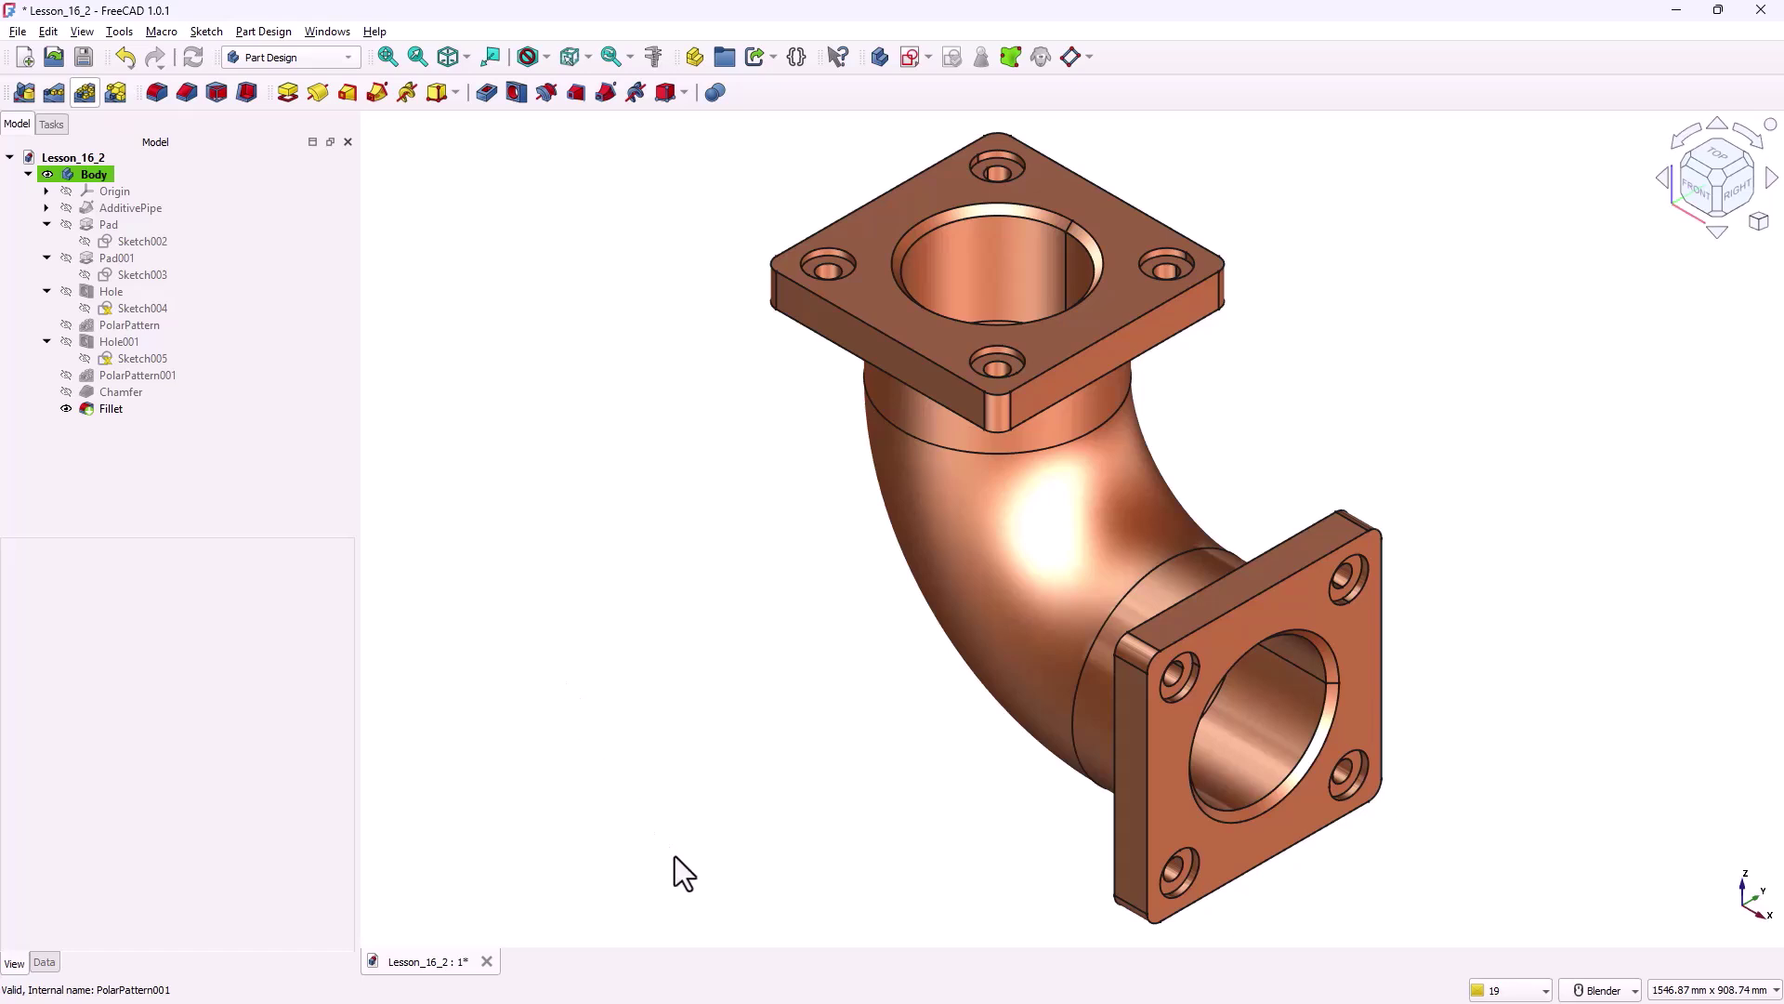
- Round the left and right pipe-to-flange joint edges with a 10 mm fillet
middle_click_drag(922, 827, 1207, 627)
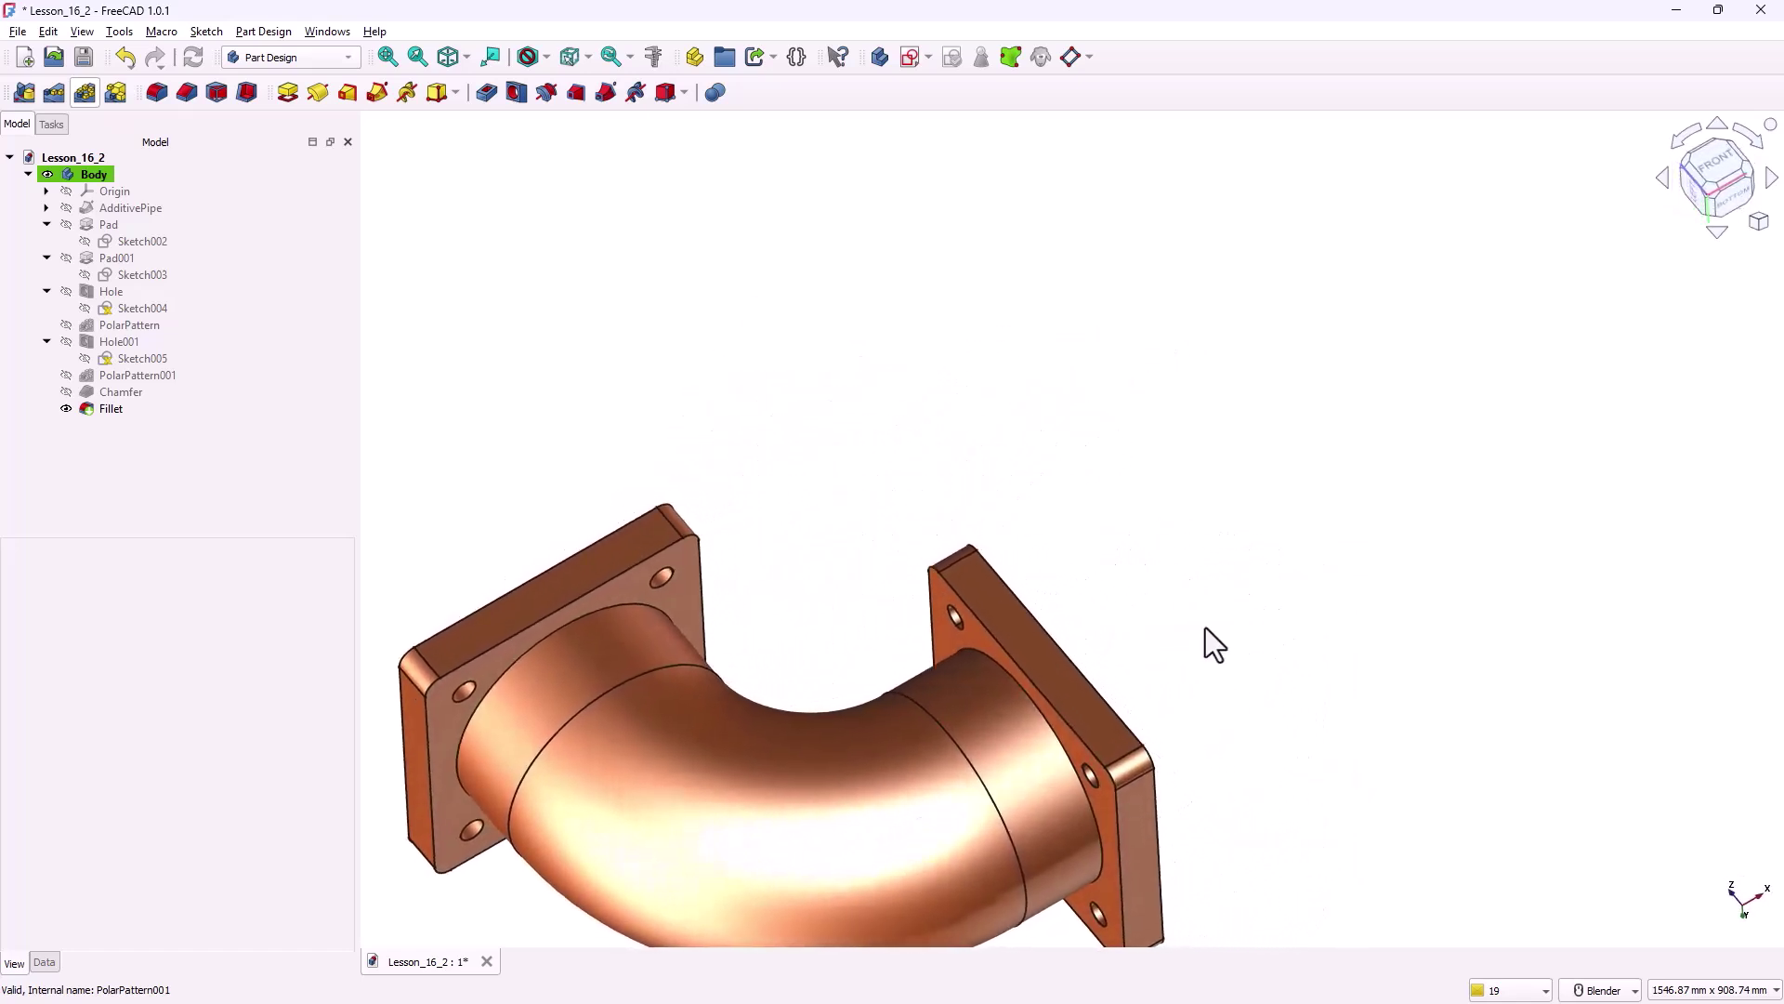
key("v")
key("f")
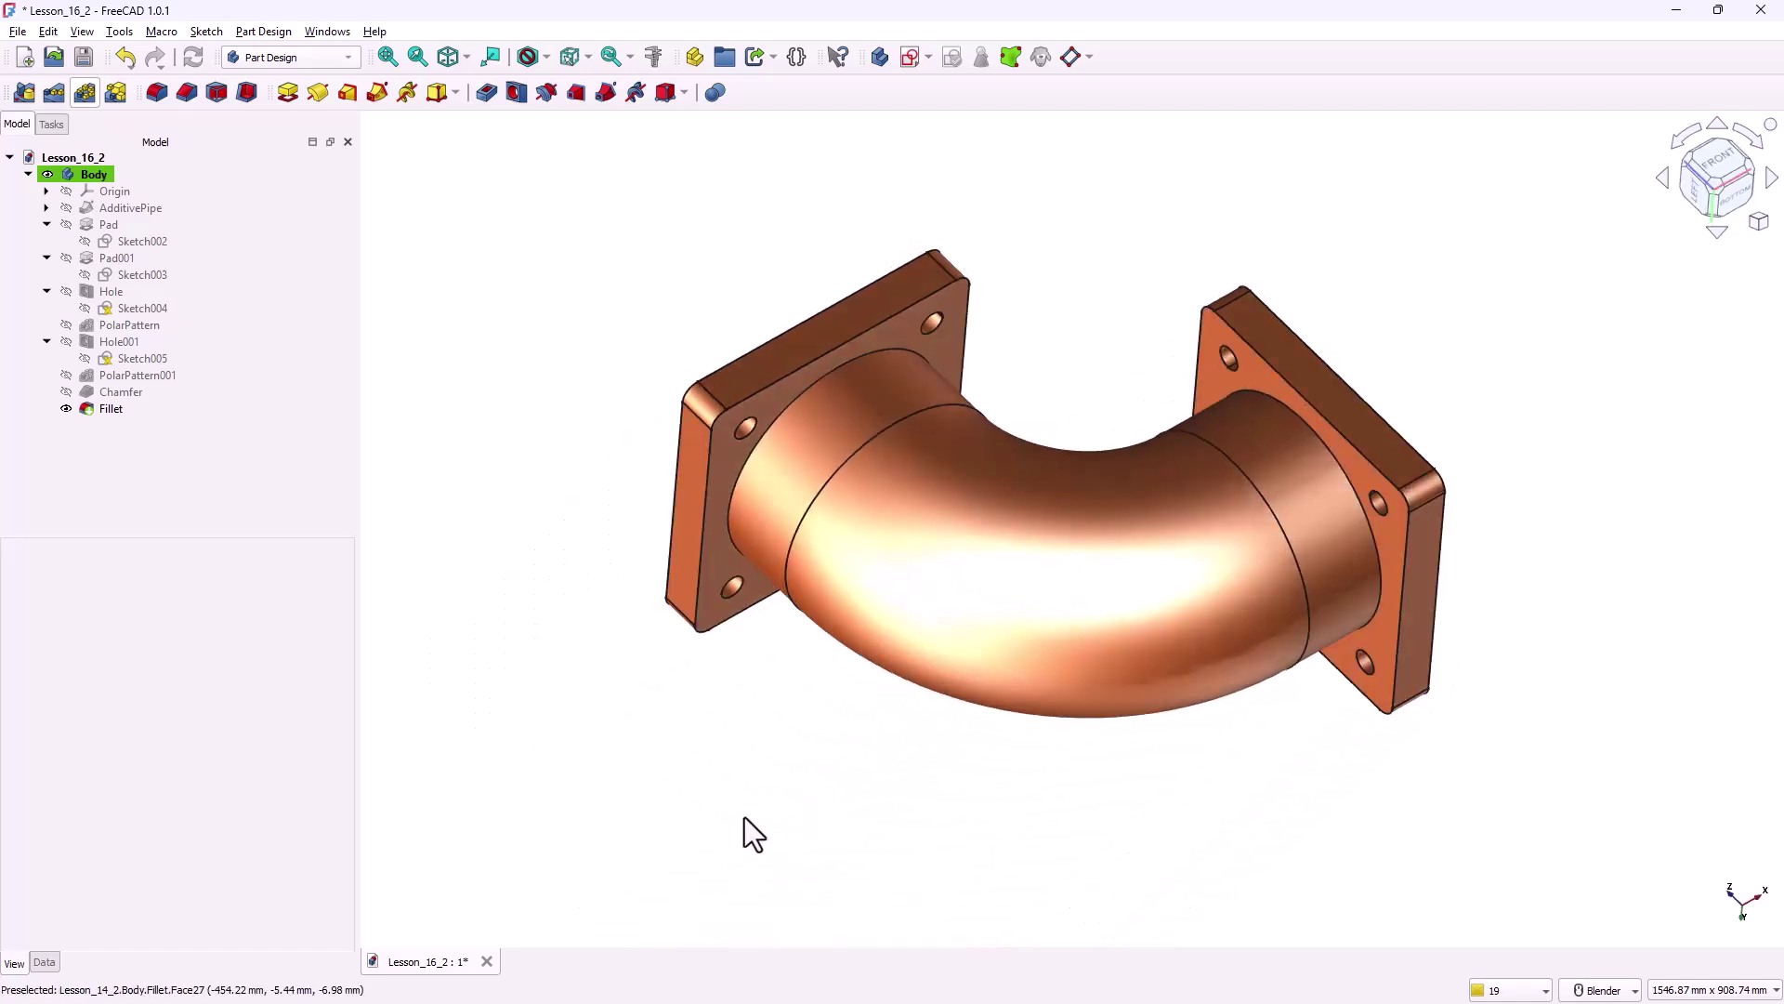
left_click(159, 95)
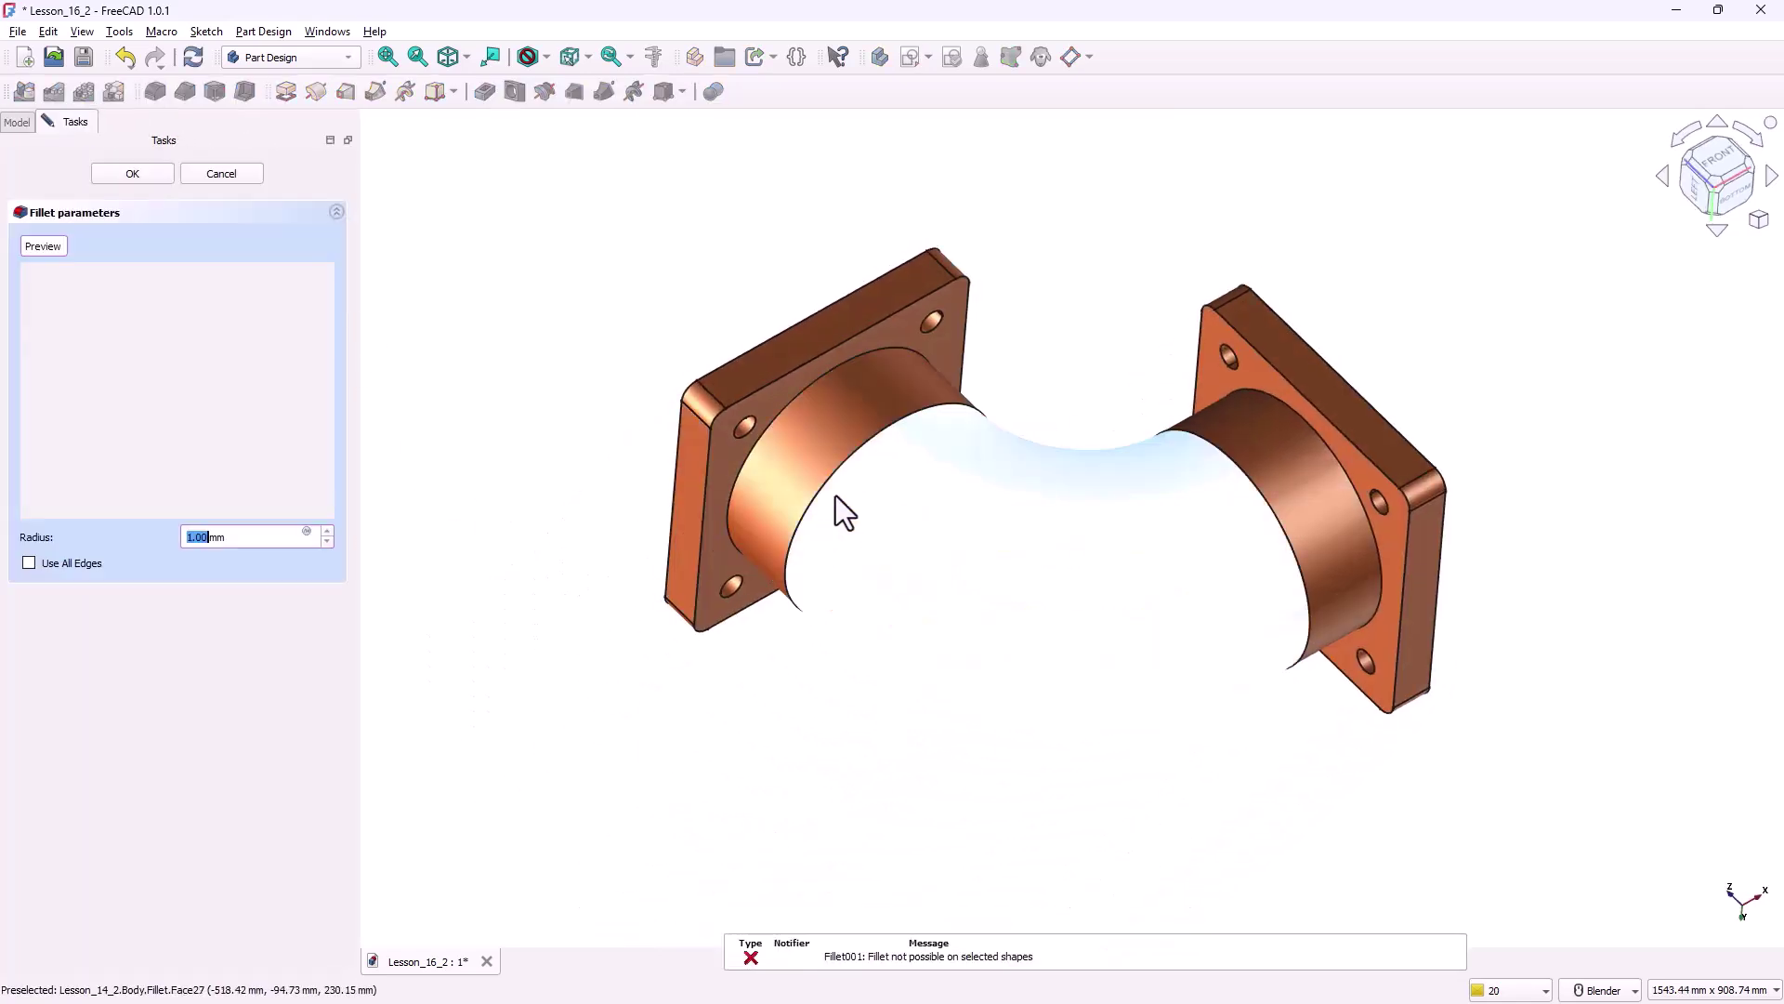
left_click(750, 453)
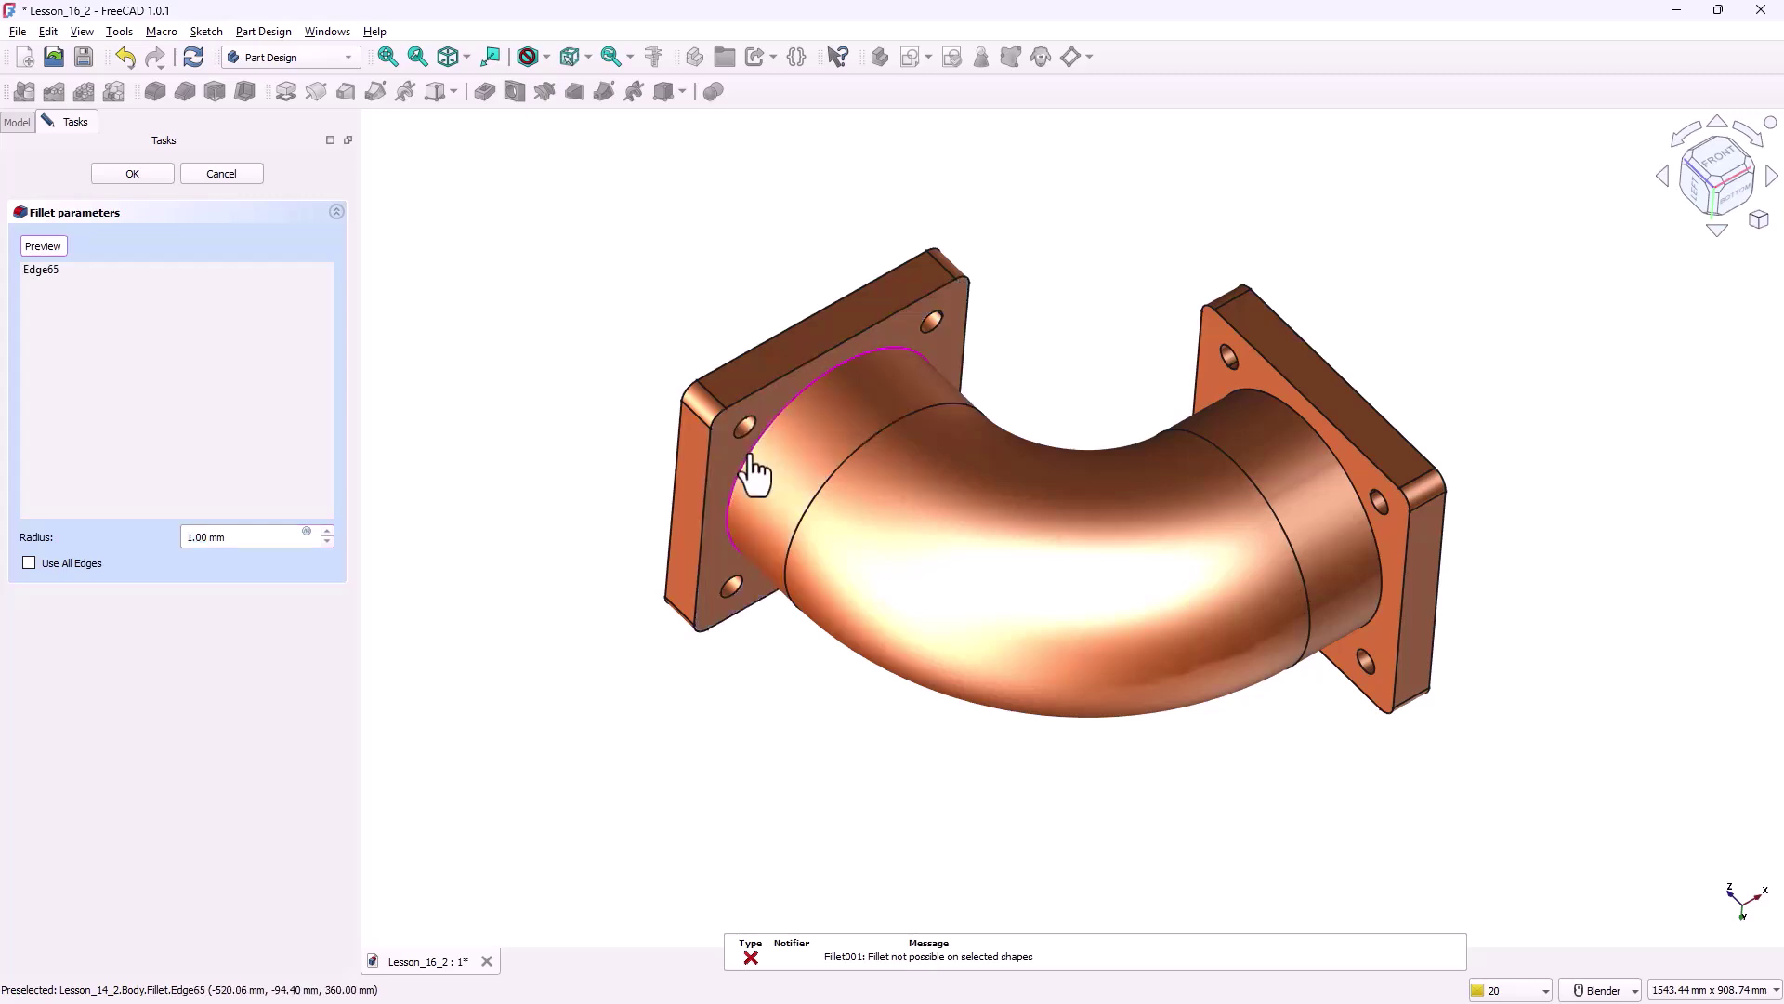
left_click(1331, 455)
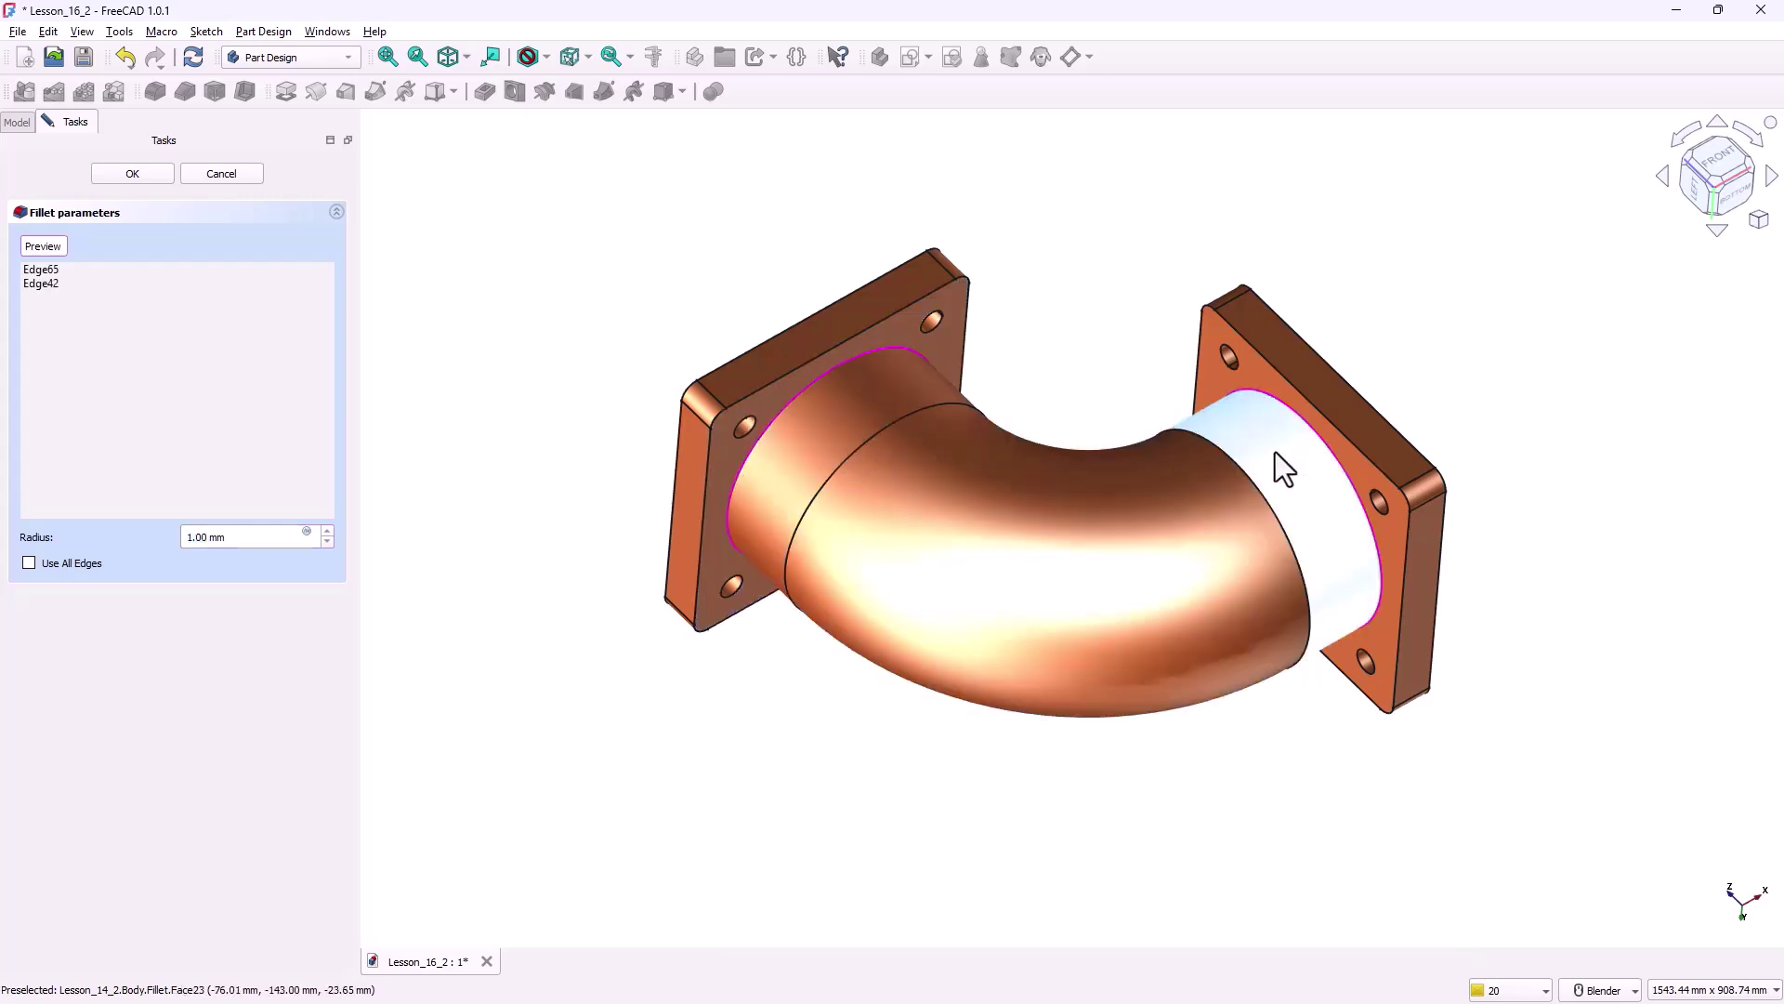
triple_click(272, 536)
type("10")
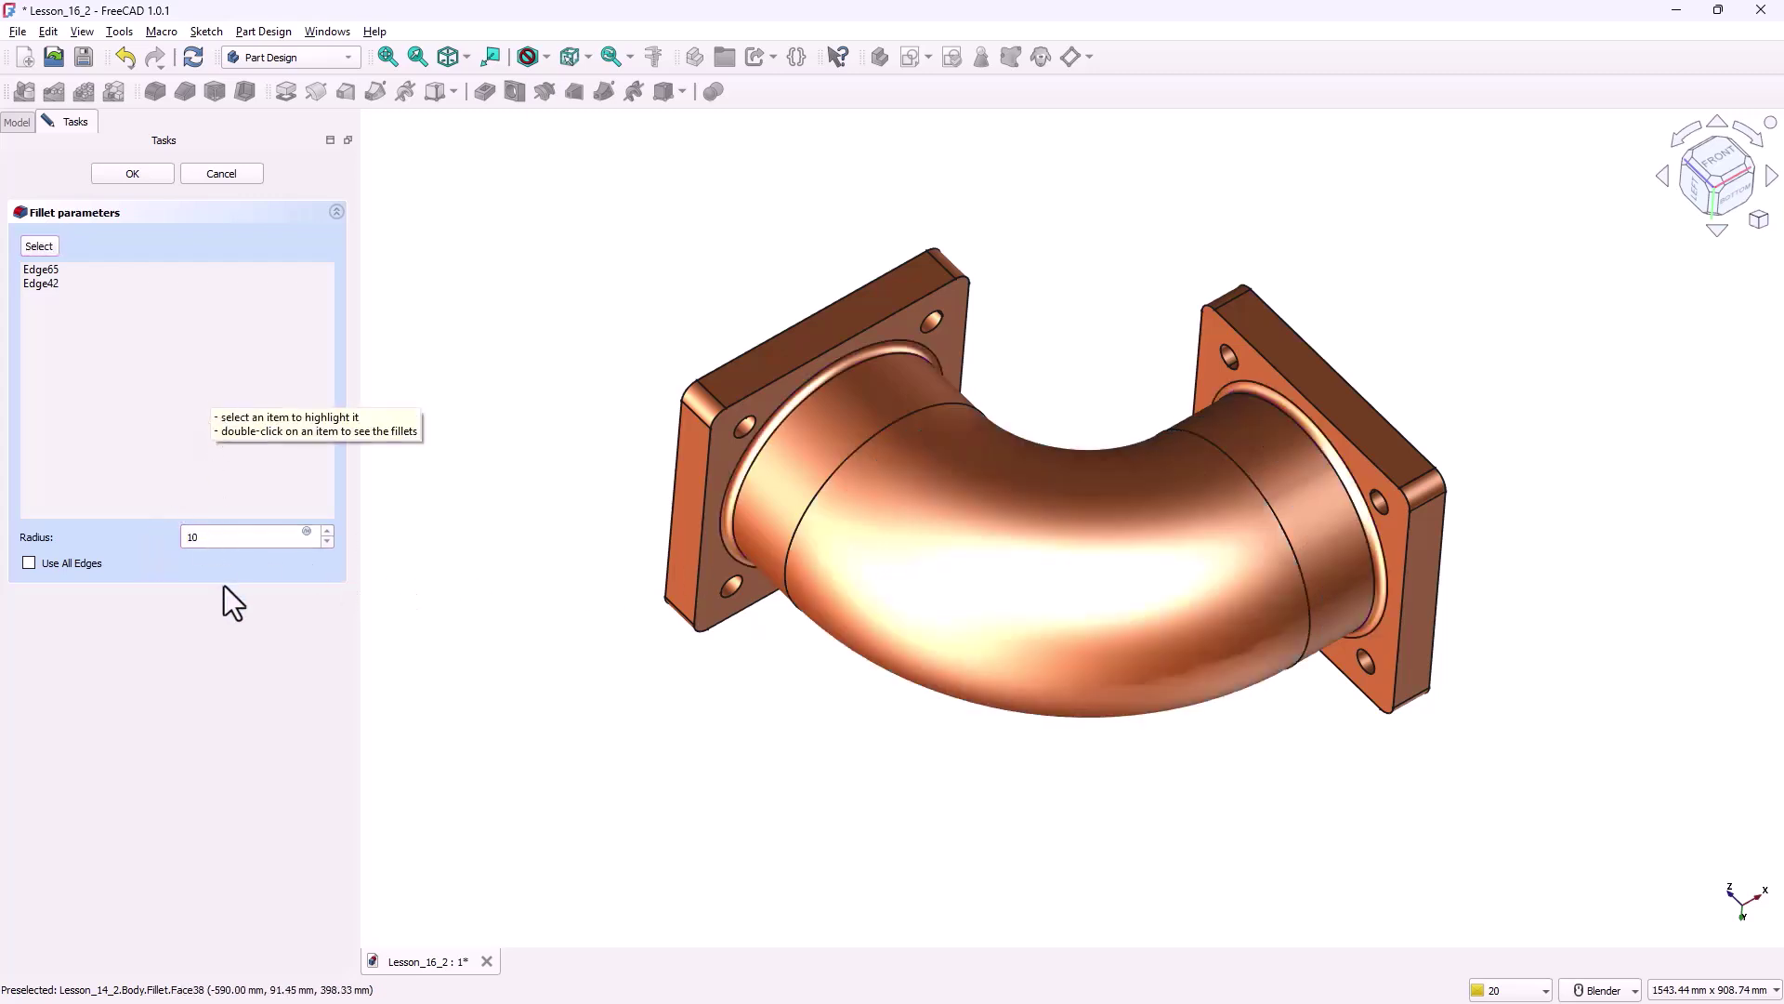
left_click(104, 177)
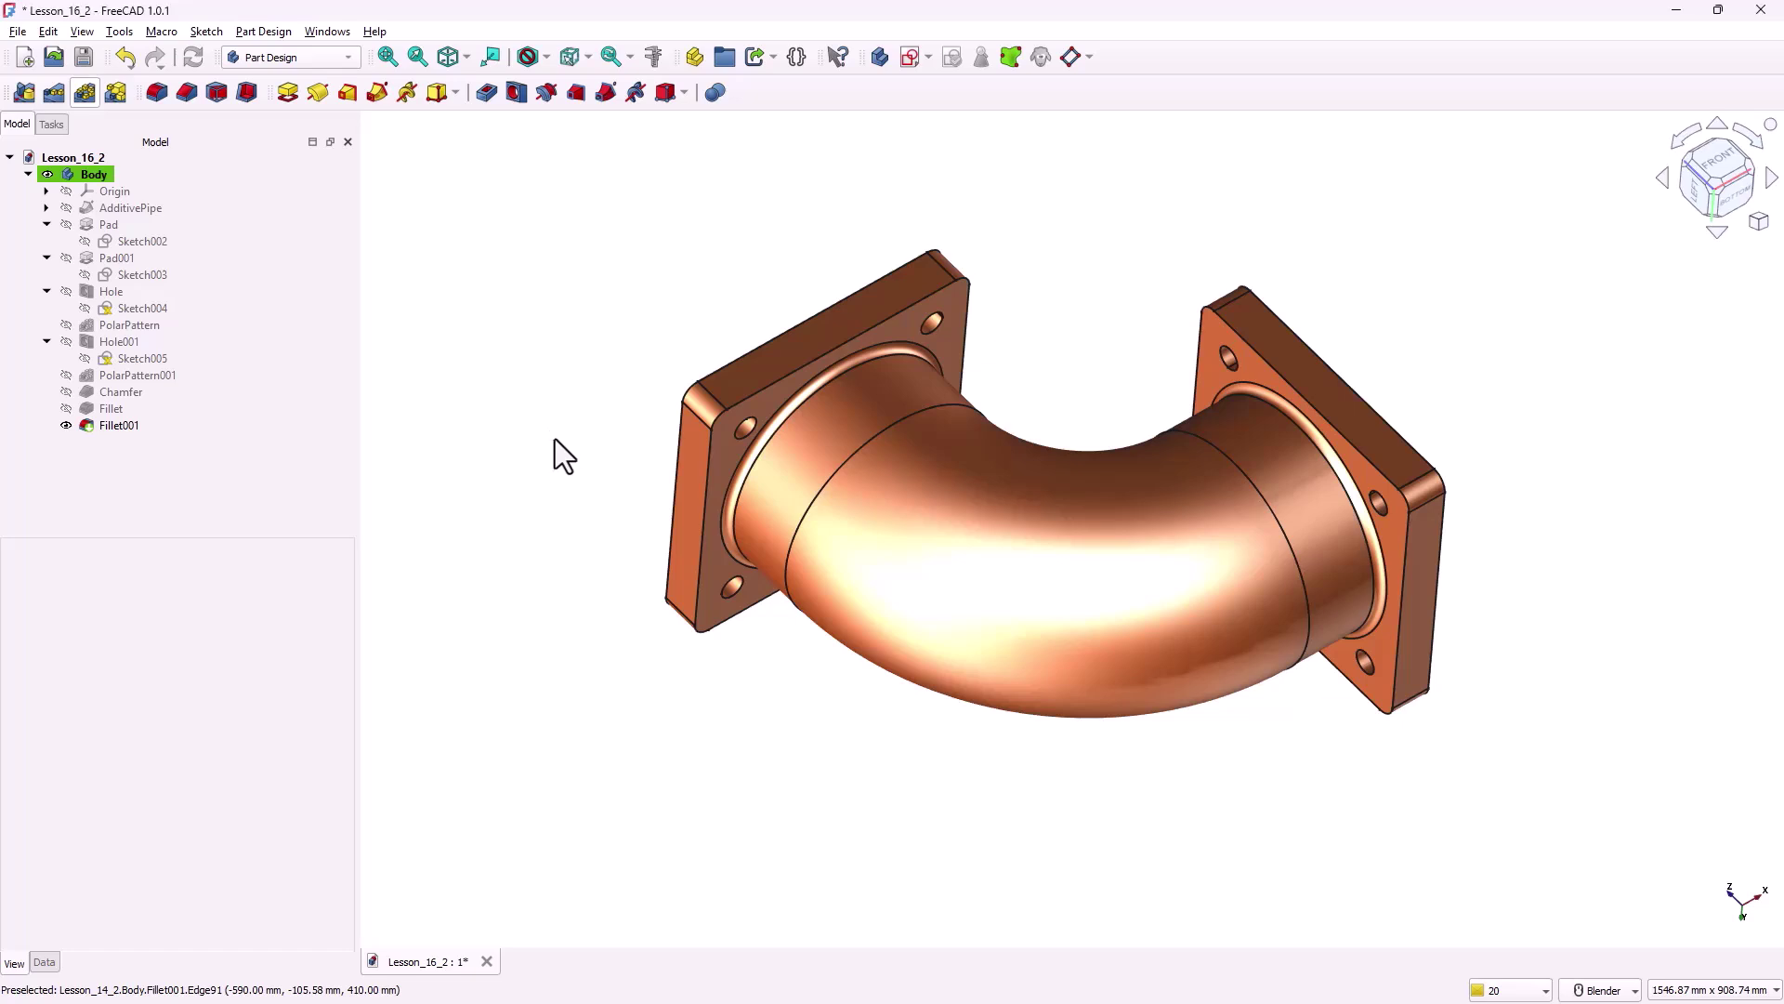
key("0")
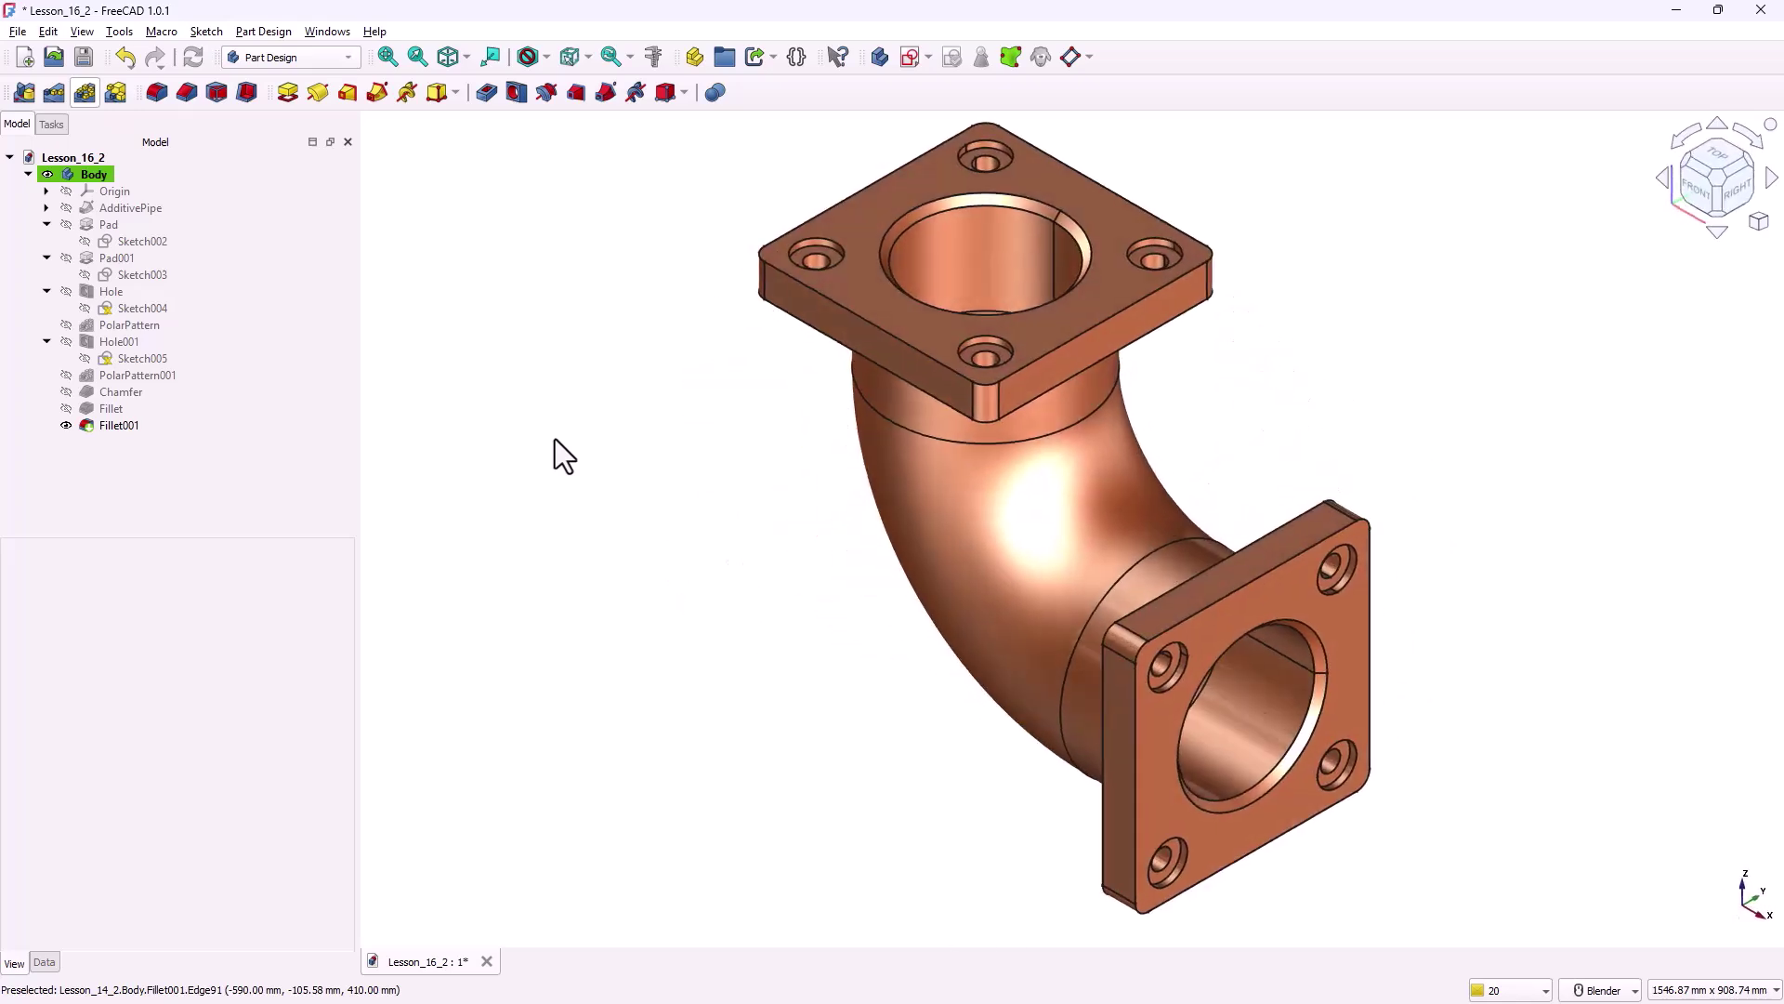
key("6")
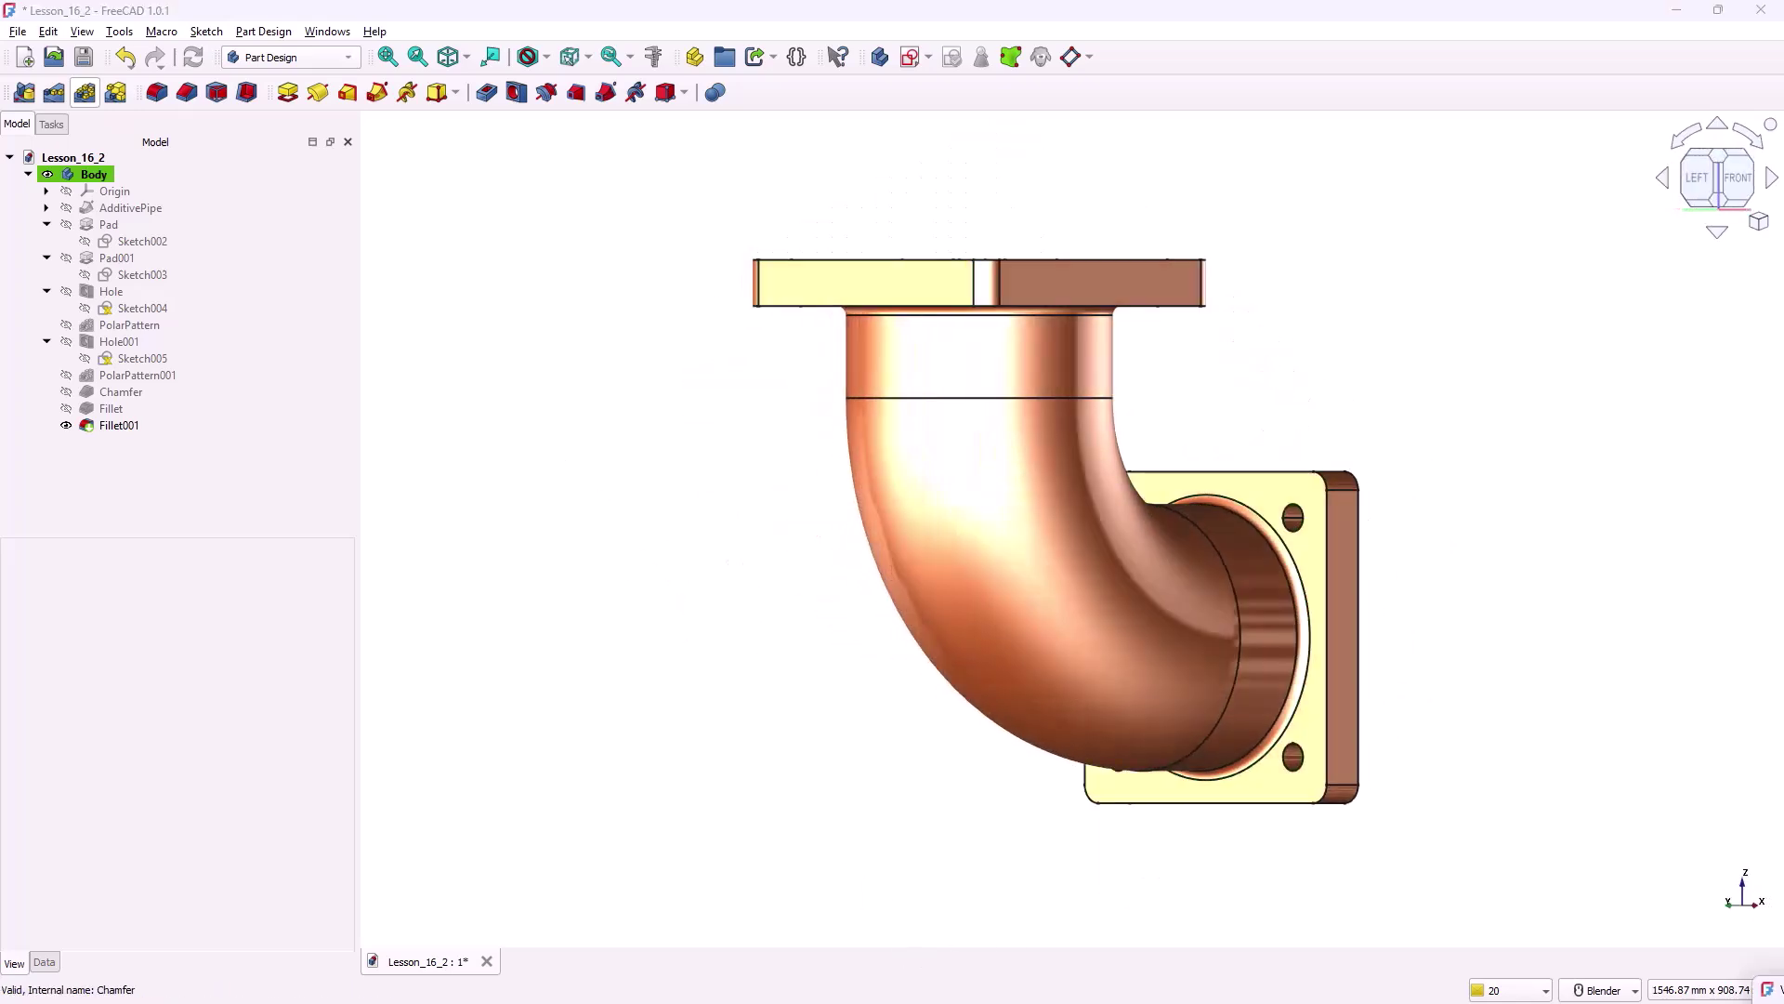
key("3")
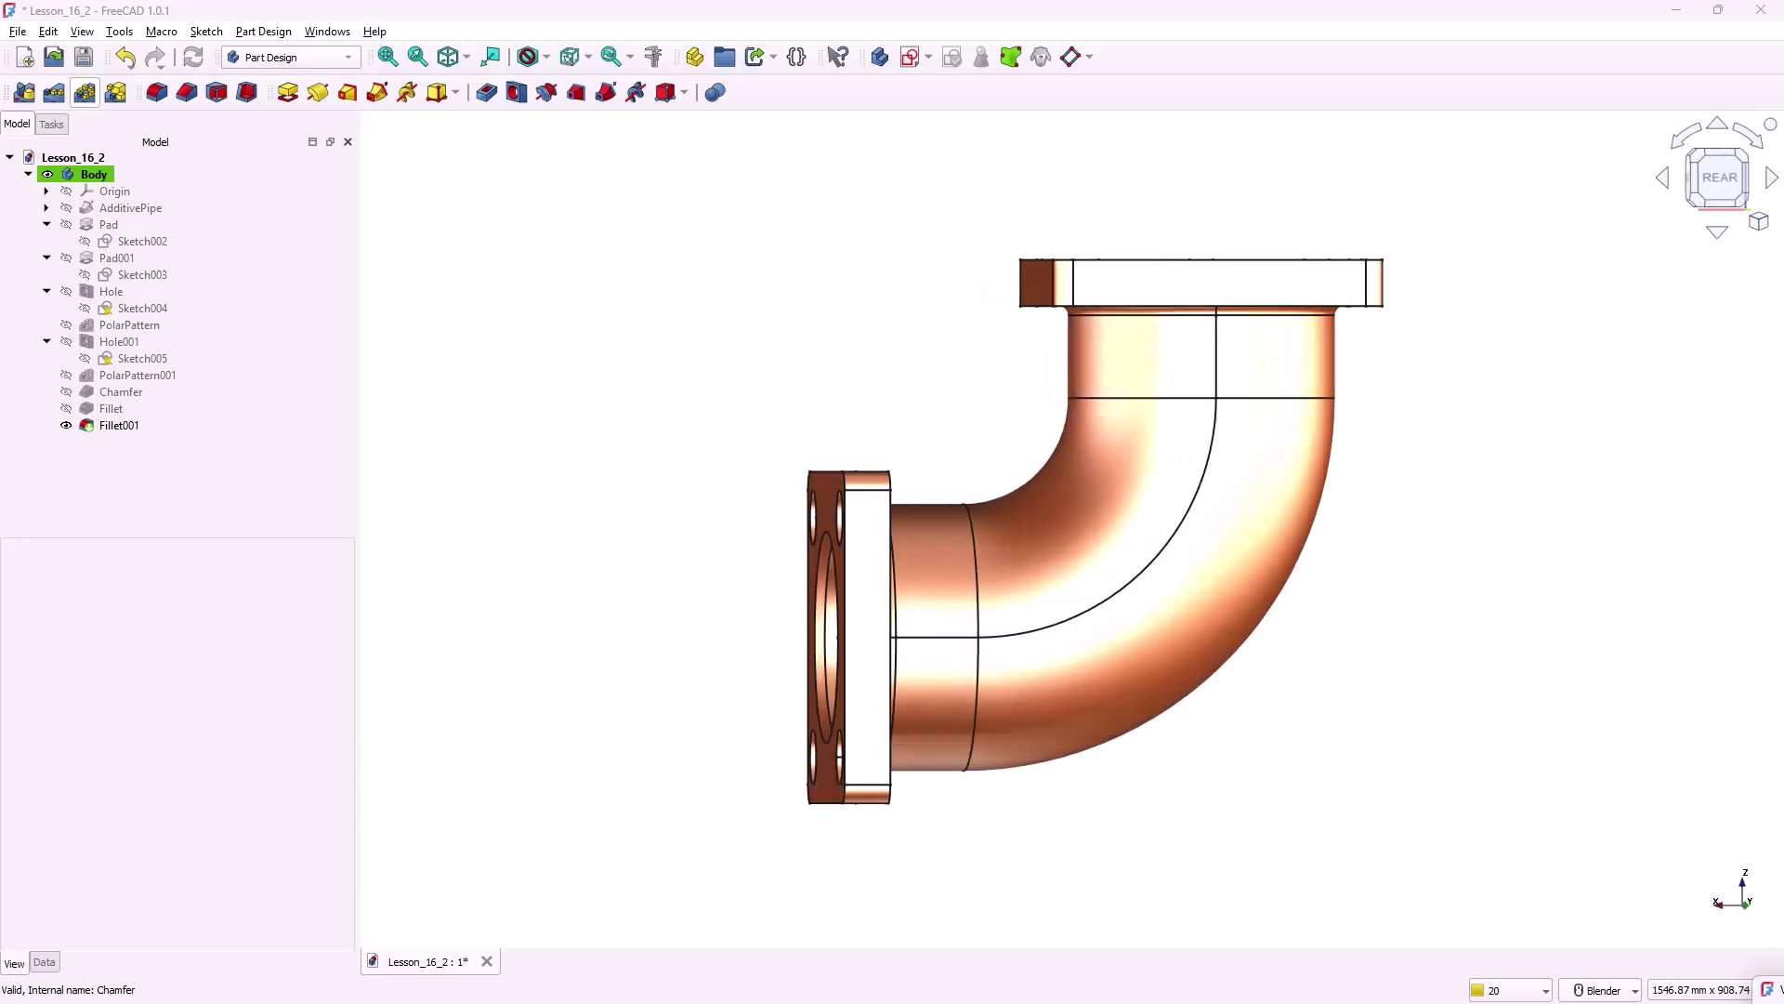